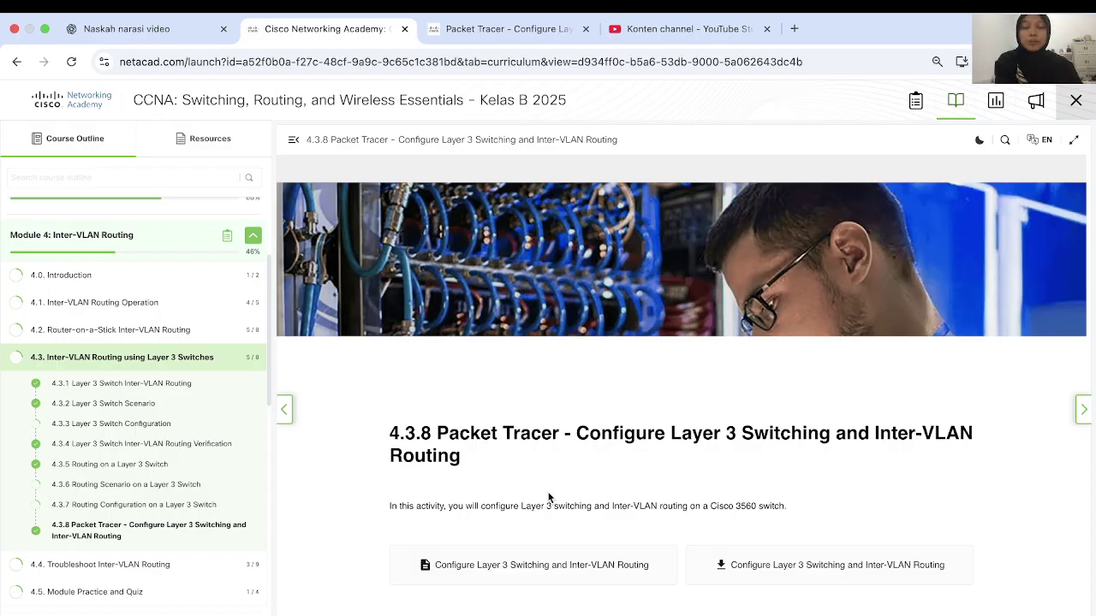
key("Tab")
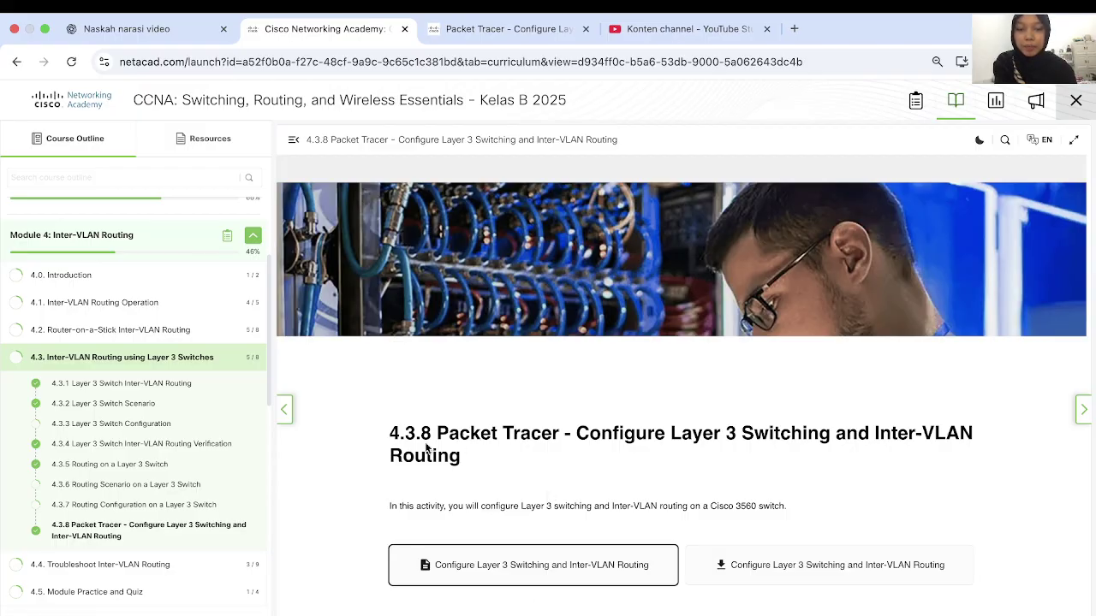
left_click_drag(416, 433, 862, 455)
left_click_drag(642, 479, 473, 460)
left_click(453, 447)
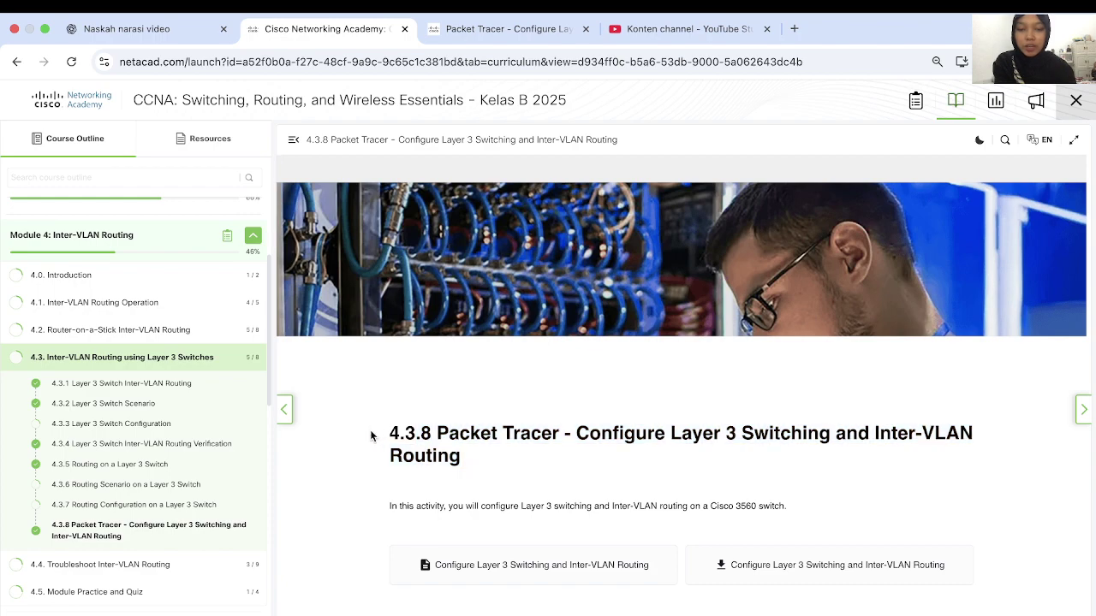
left_click_drag(384, 430, 494, 469)
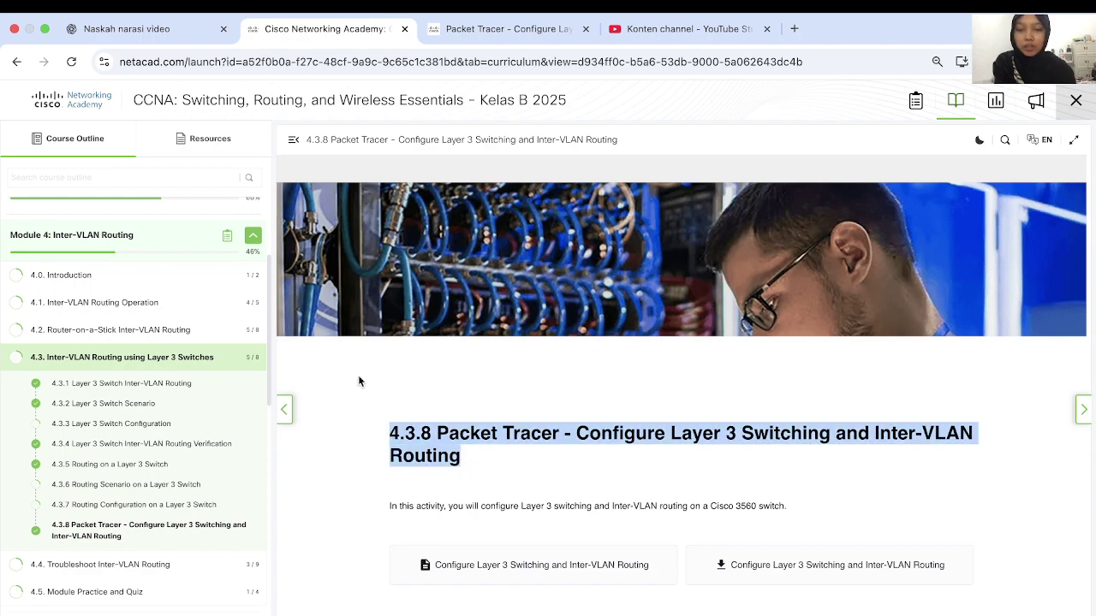
left_click(466, 403)
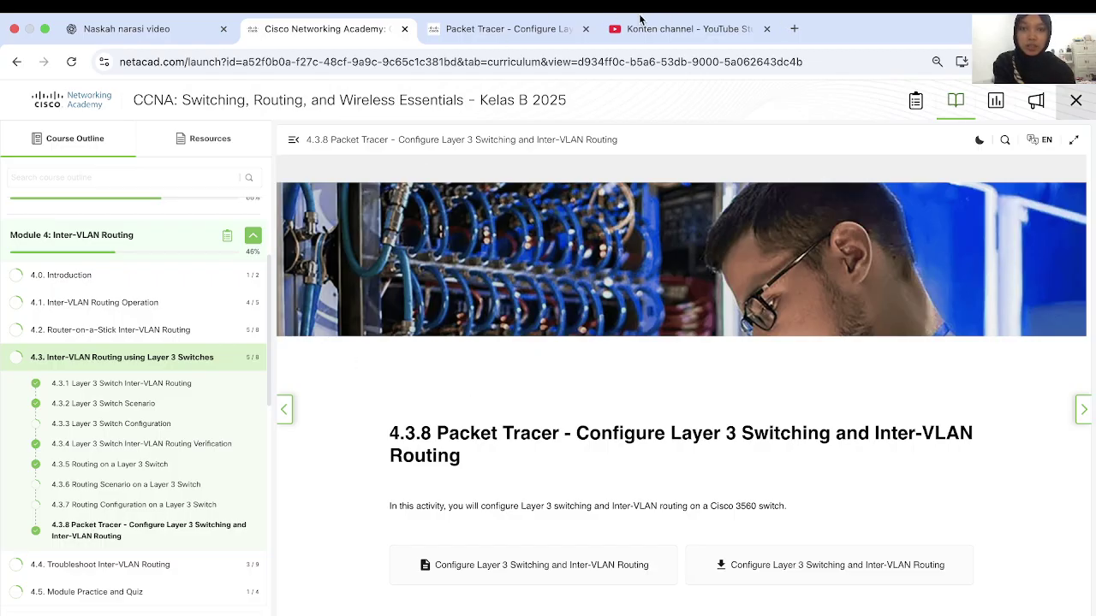
- Review the activity's PDF instructions, from the addressing table and objectives through Part 1: Configure Layer 3 Switching
left_click(516, 30)
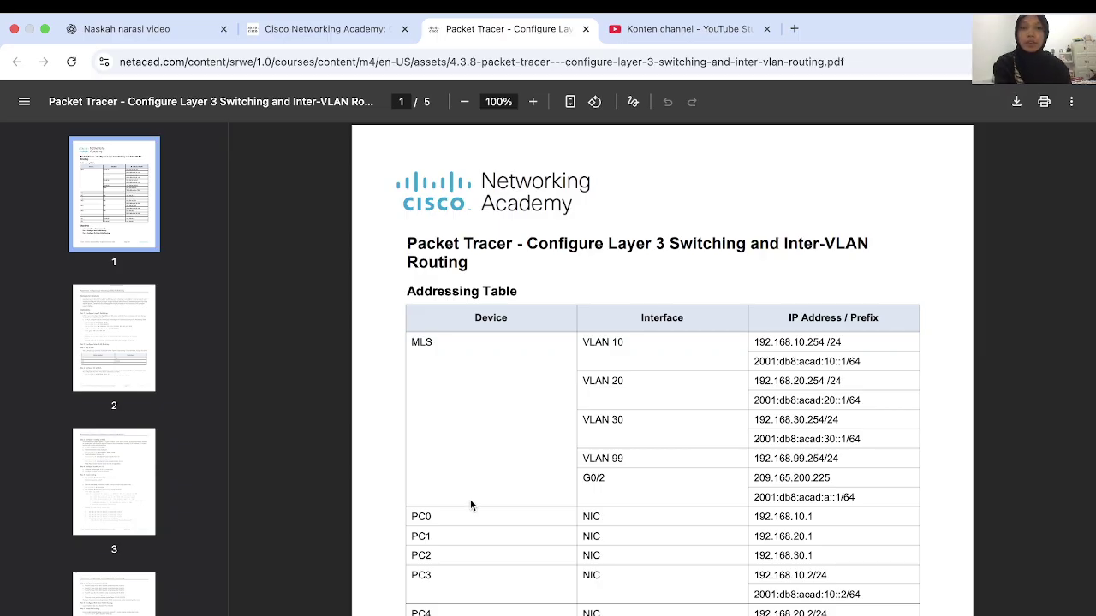
scroll(577, 411, "down", 5)
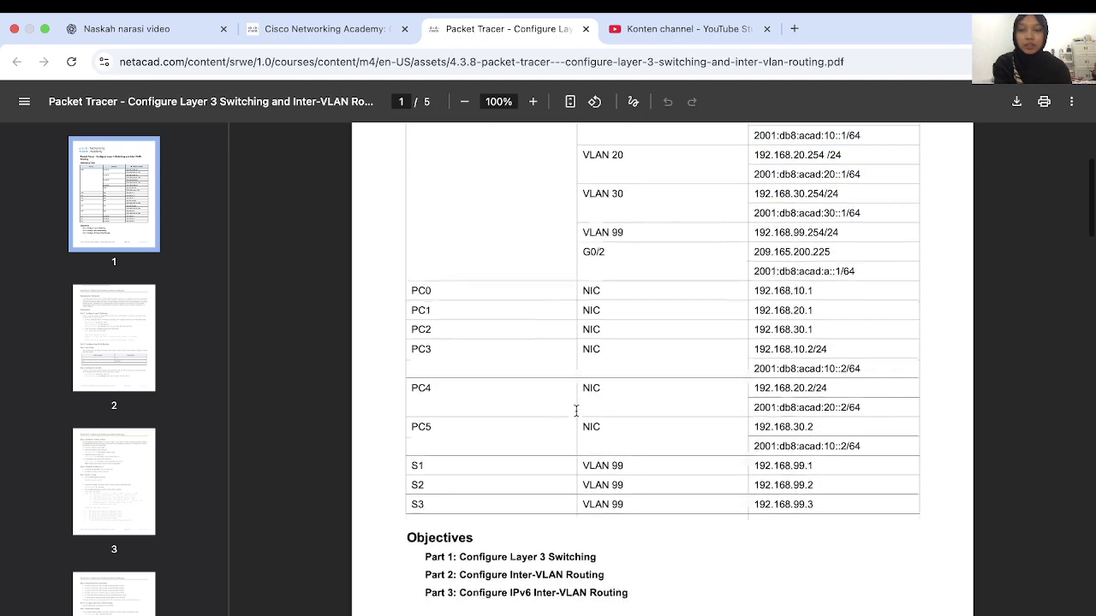
scroll(577, 411, "down", 6)
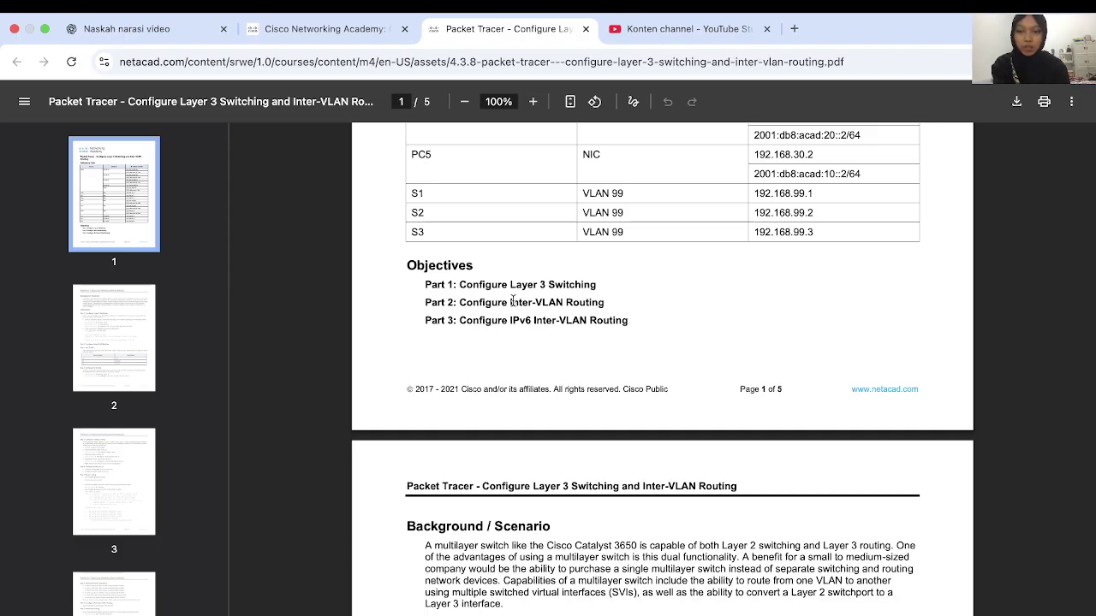
scroll(513, 301, "down", 1)
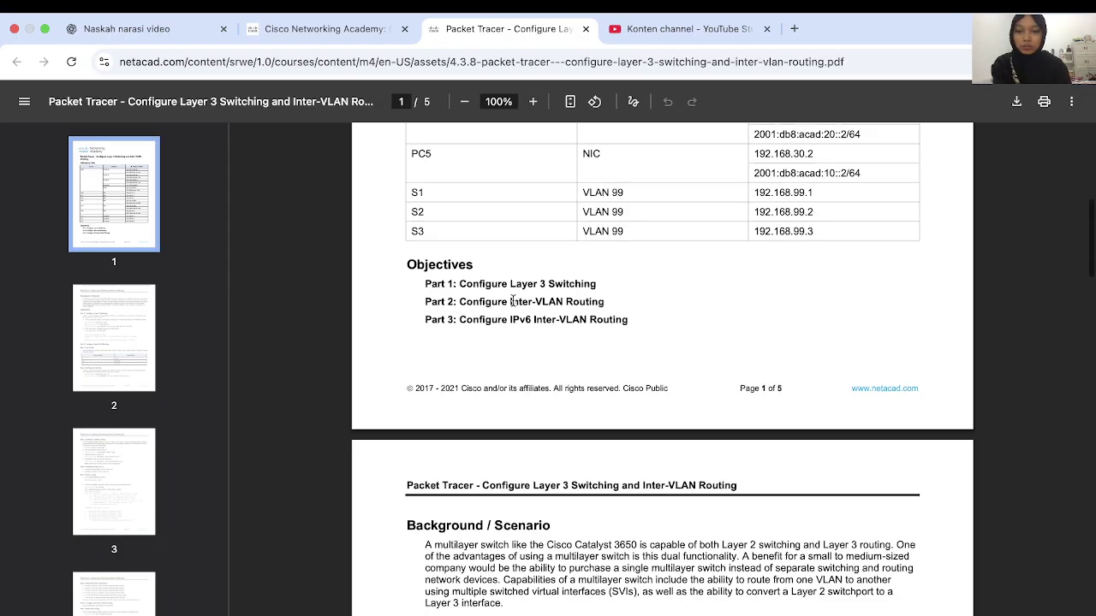
scroll(512, 300, "down", 1)
scroll(391, 440, "down", 3)
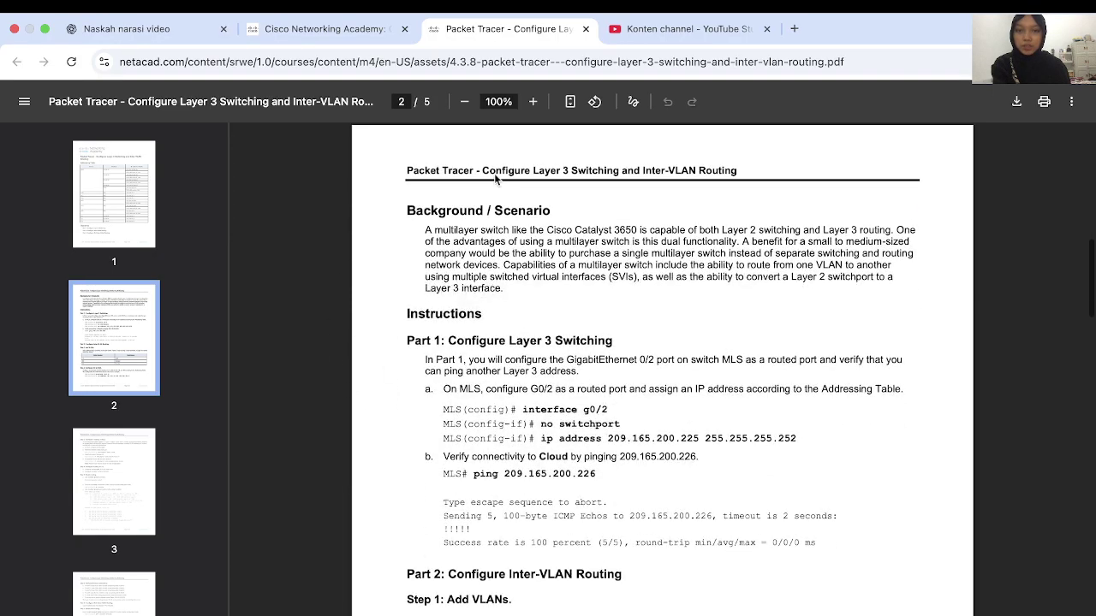
- Open the downloaded 4.3.8-packet-tracer---configure-layer-3-switching-and-inter-vlan-routing.pka activity in Cisco Packet Tracer
left_click(1016, 101)
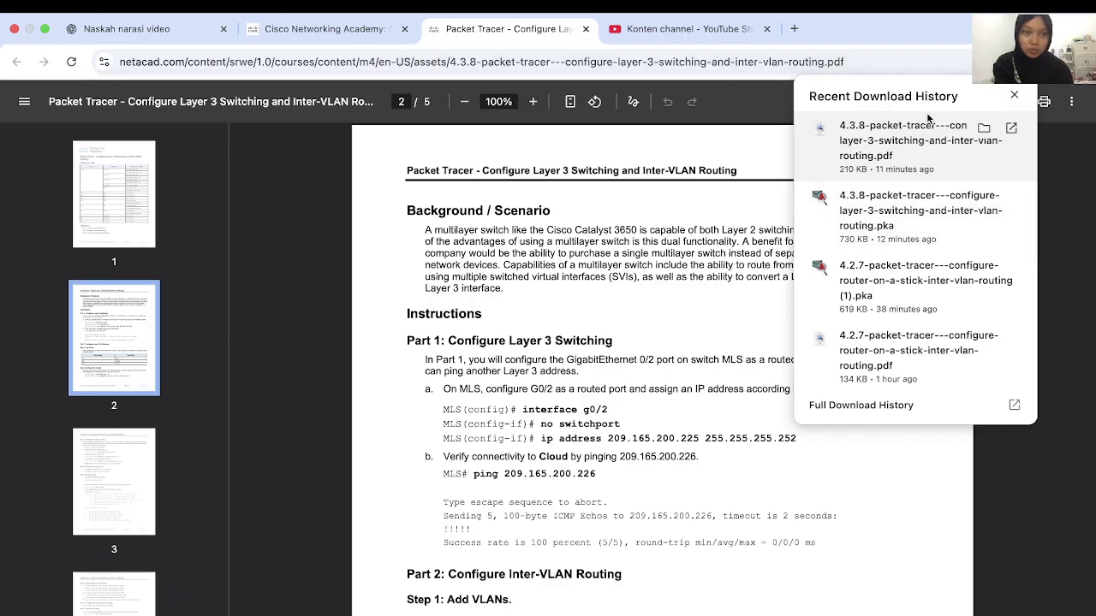
mouse_move(43, 13)
left_click(46, 48)
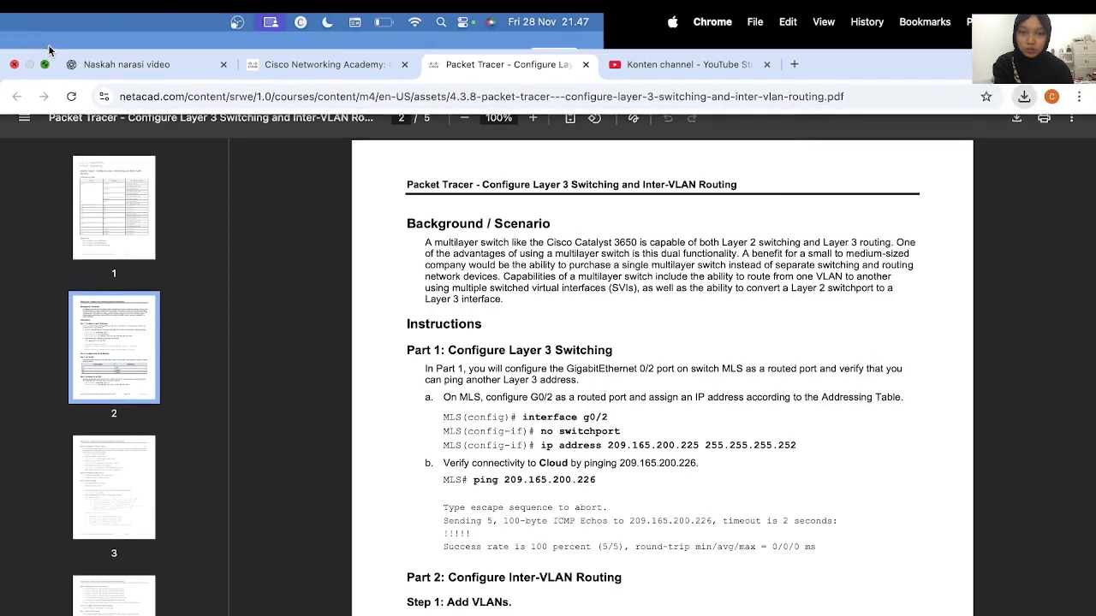
left_click(1017, 88)
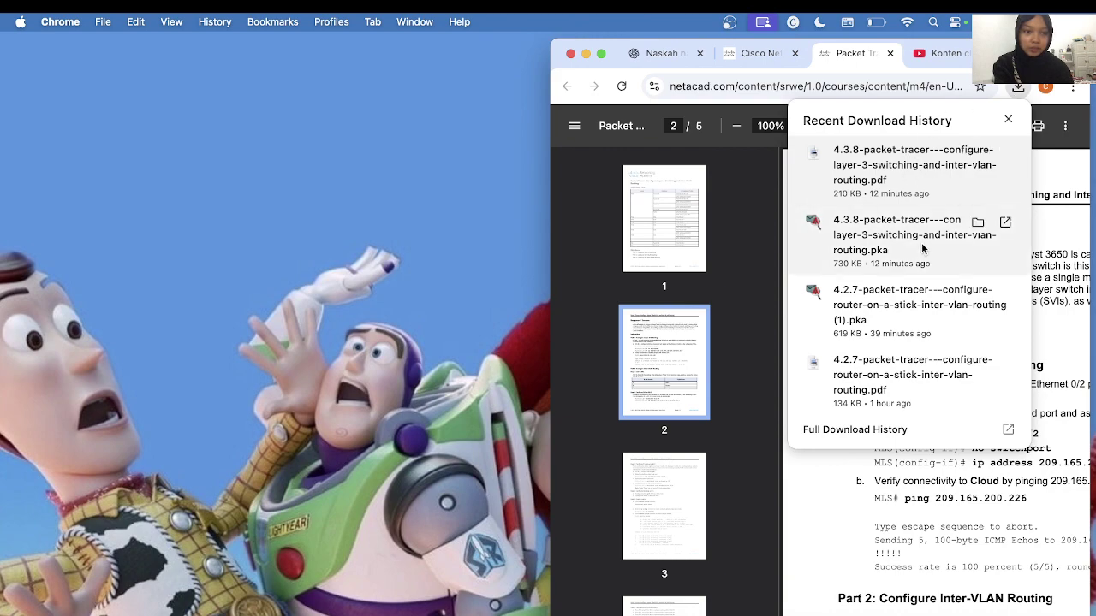
left_click(1010, 227)
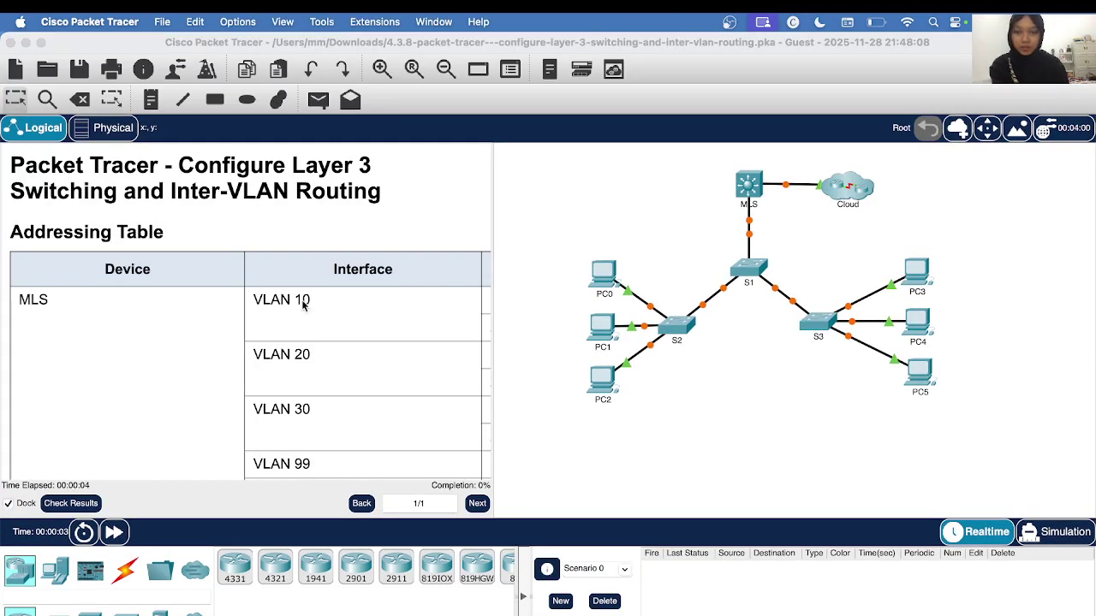
- Read the Part 1 instructions, then open the MLS switch's command line and enter global configuration mode with en and conf t
scroll(302, 304, "down", 15)
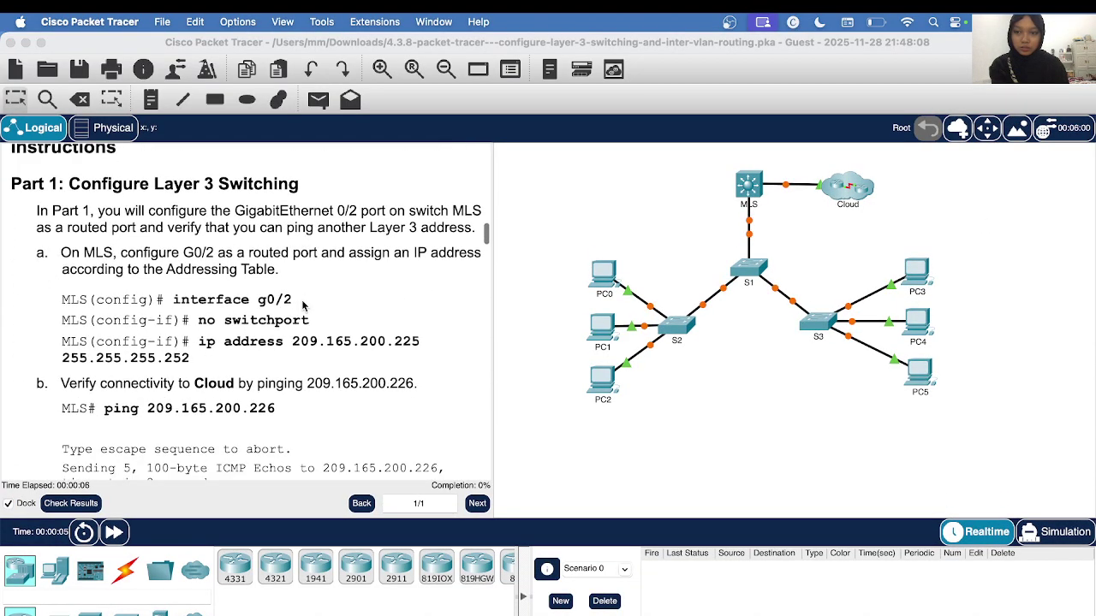
scroll(303, 305, "up", 1)
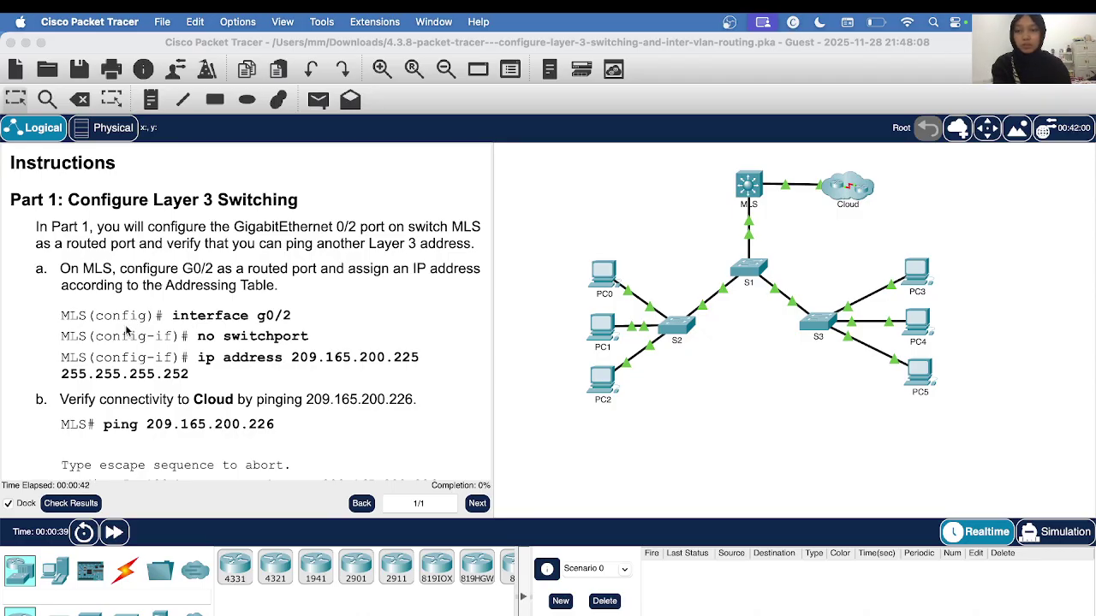
scroll(127, 331, "down", 1)
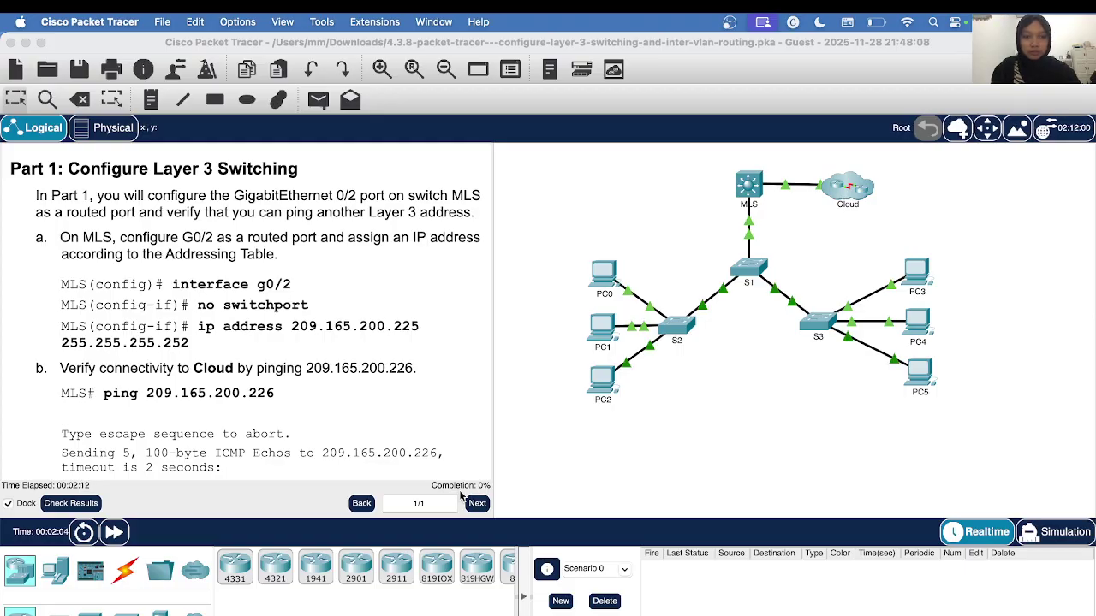
left_click(746, 188)
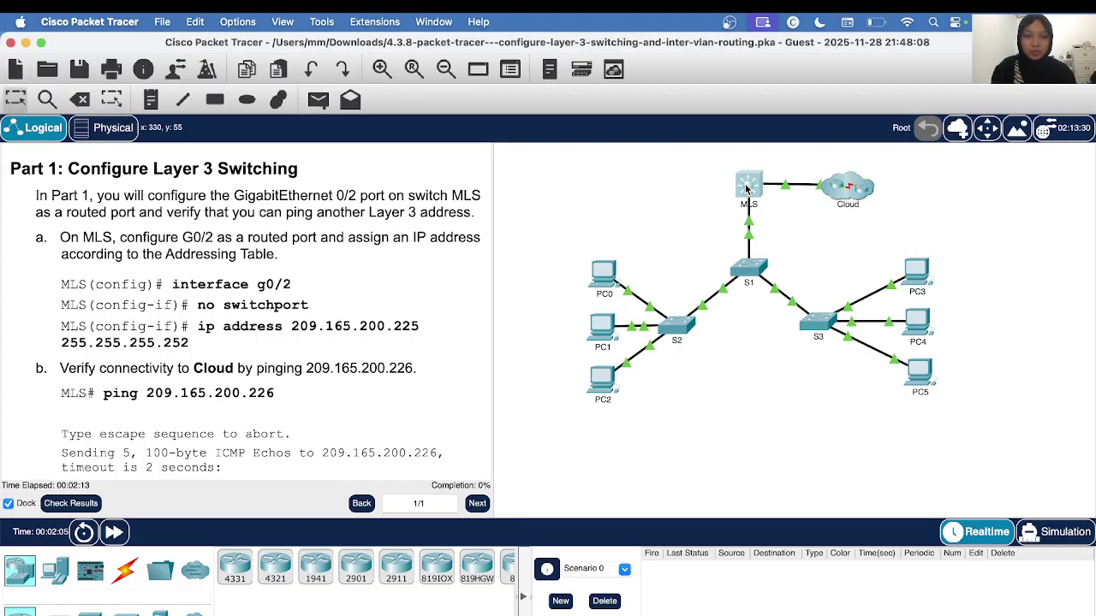
left_click(747, 188)
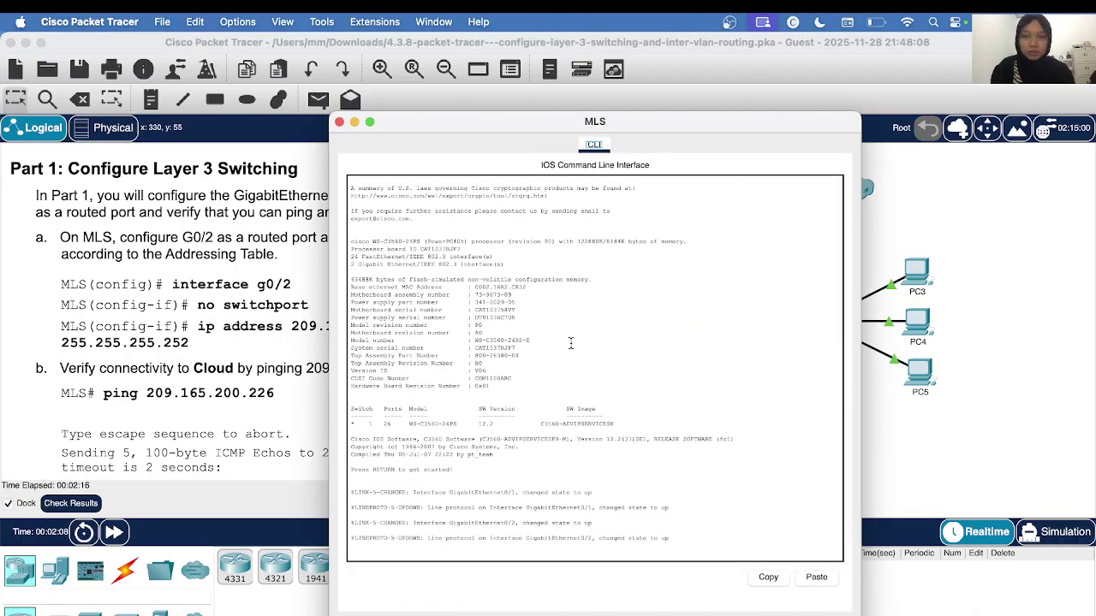
left_click(353, 558)
key("Return")
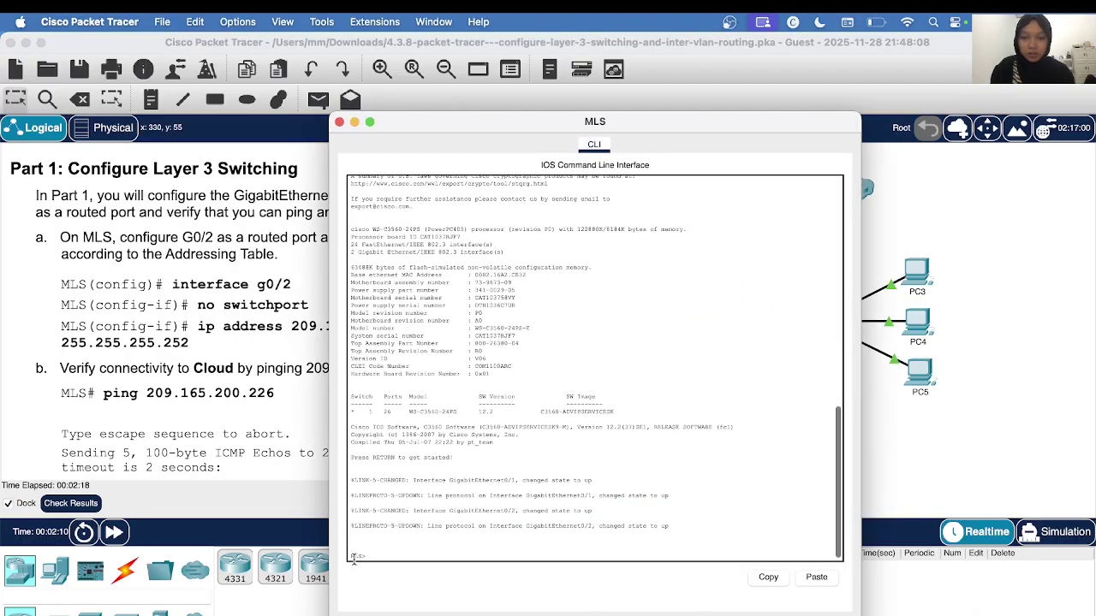
type("en")
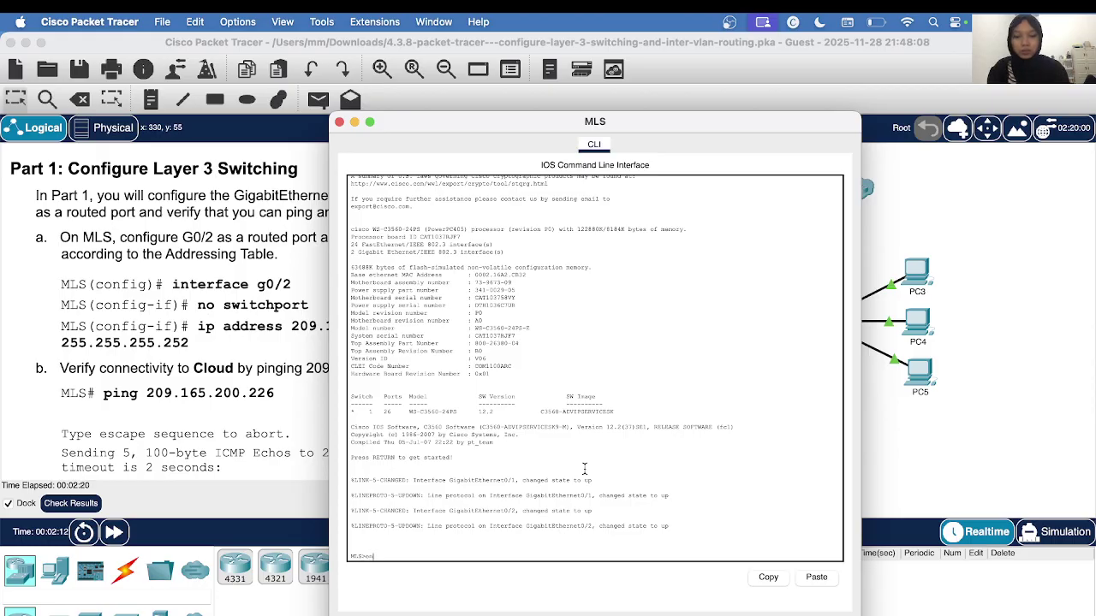
key("Return")
type("co")
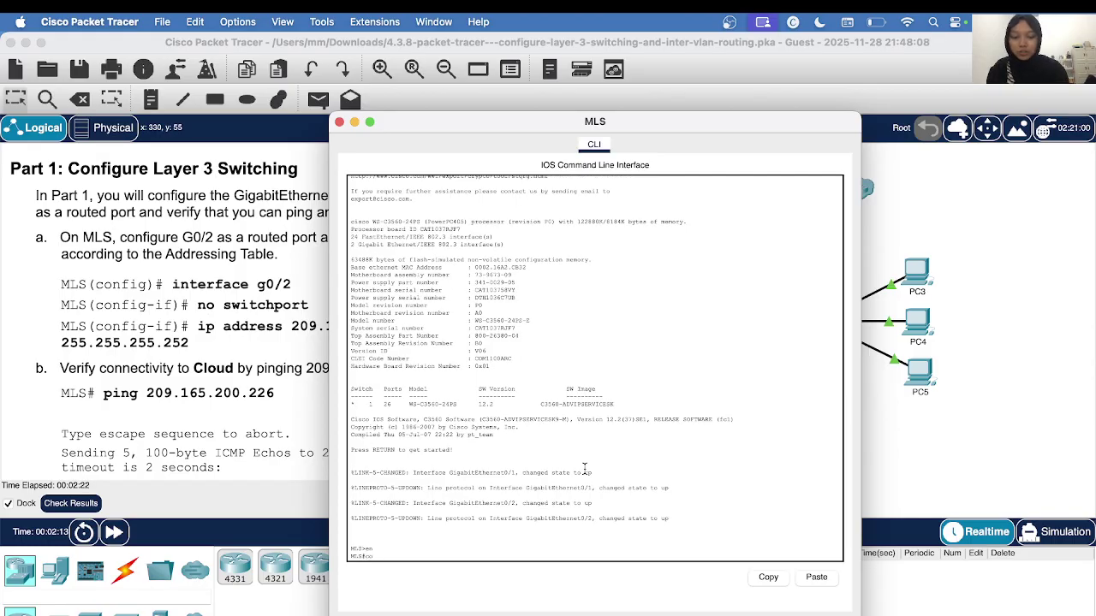
type("nf t")
key("Return")
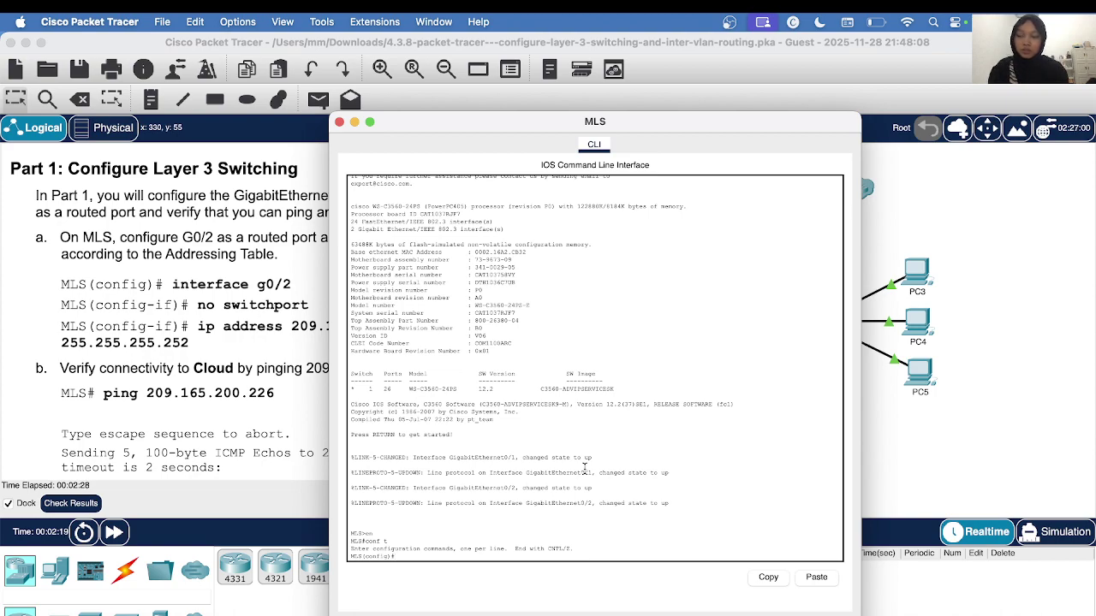
- Enter interface g0/2 on MLS and make it a routed port with no switchport
type("int ")
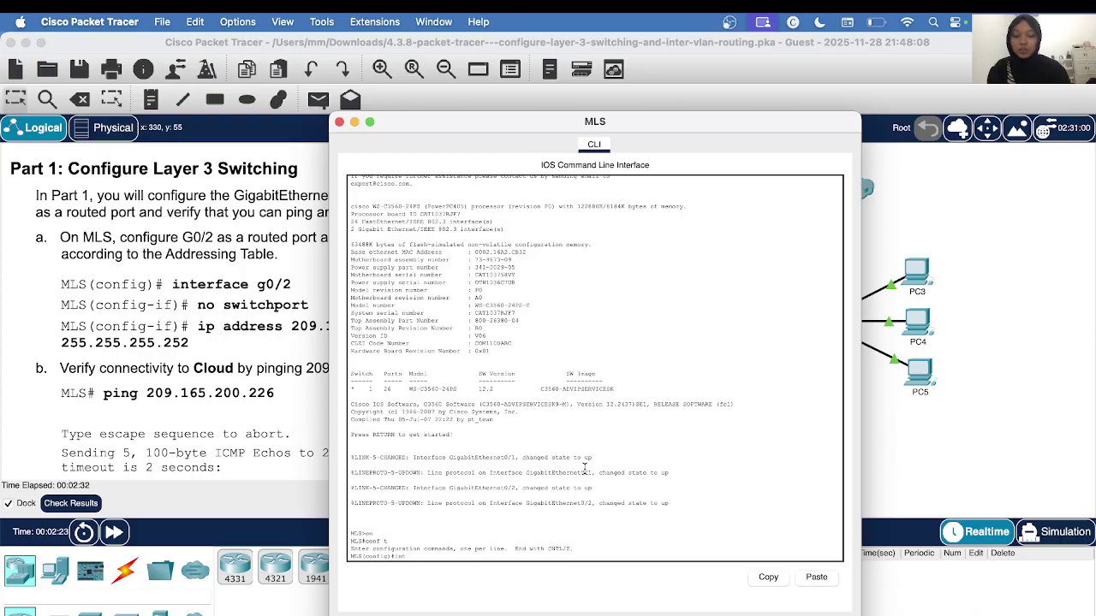
type("g0/")
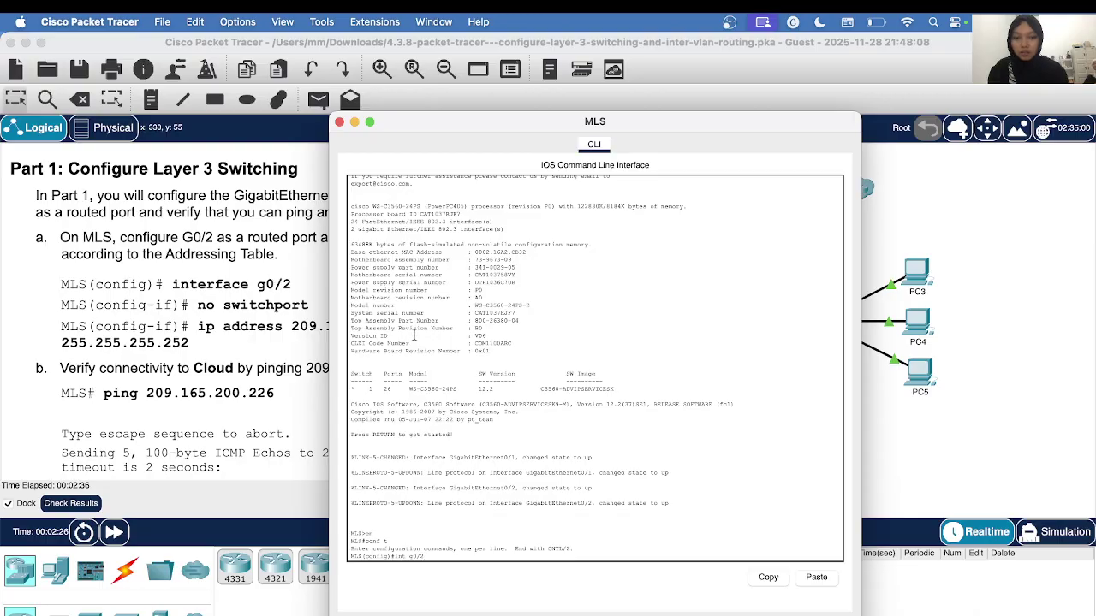
type("2")
key("Return")
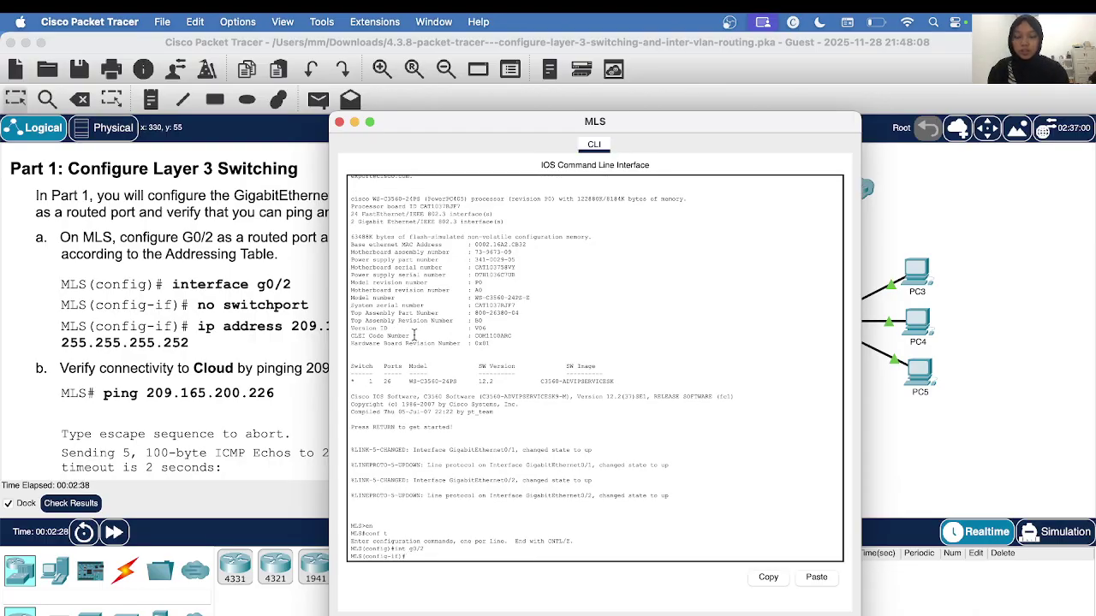
type("n")
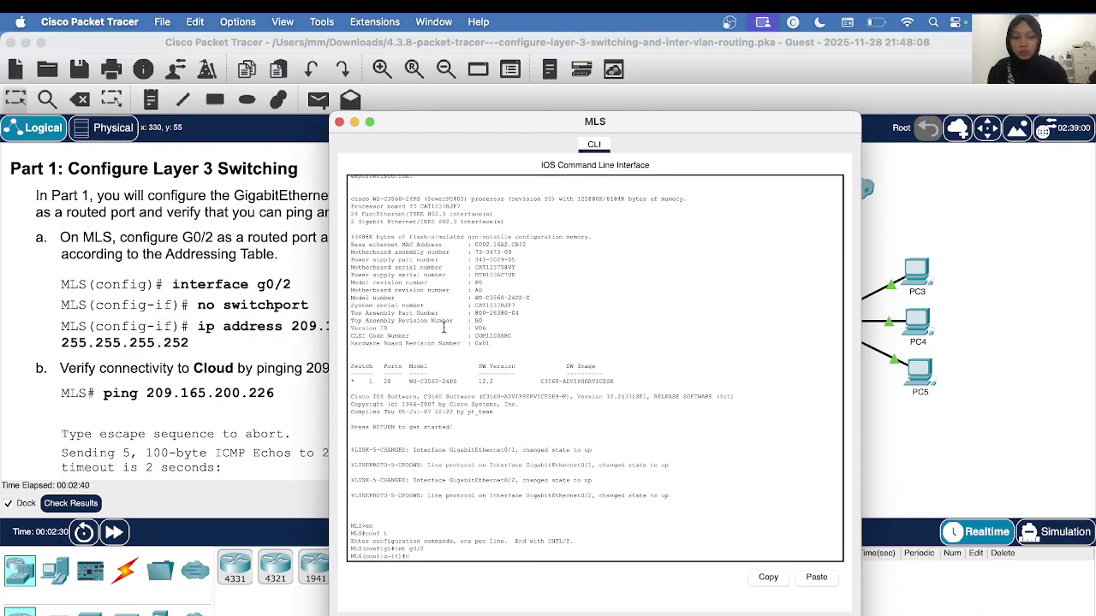
type("o switchport")
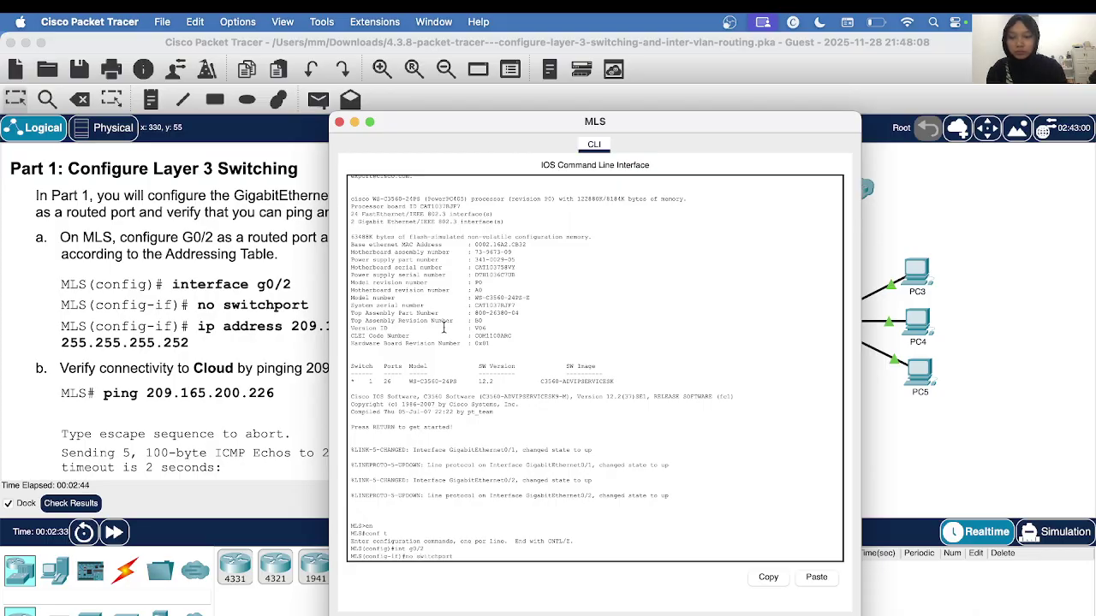
key("Return")
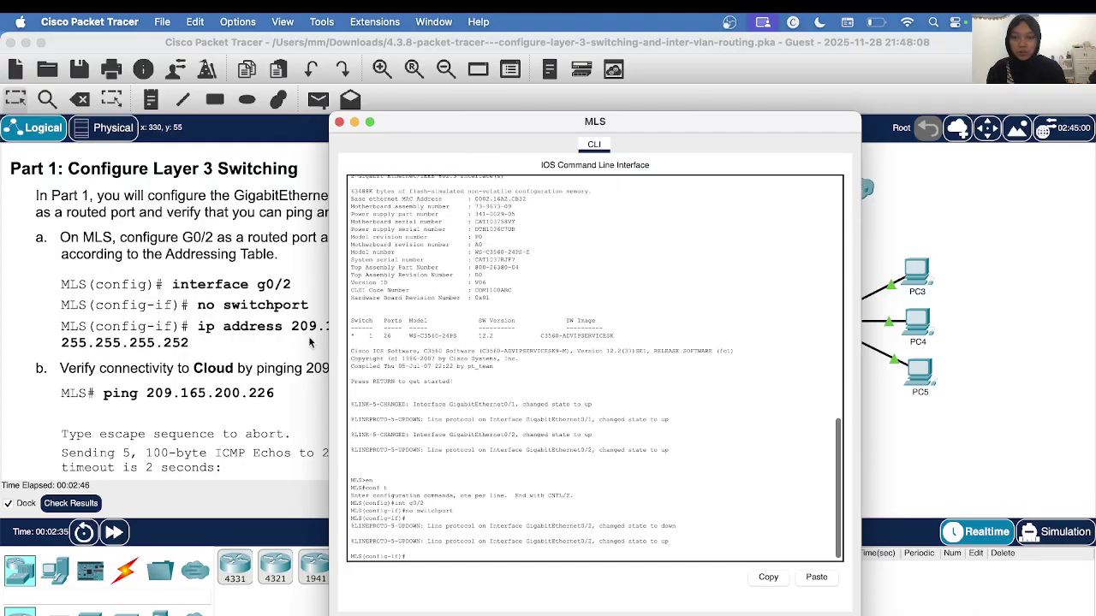
- Copy the ip address command from the instructions and run it on MLS g0/2, assigning 209.165.200.225 255.255.255.252
left_click(202, 337)
mouse_move(200, 330)
left_mouse_down()
mouse_move(233, 330)
mouse_move(206, 350)
left_mouse_up()
right_click(206, 349)
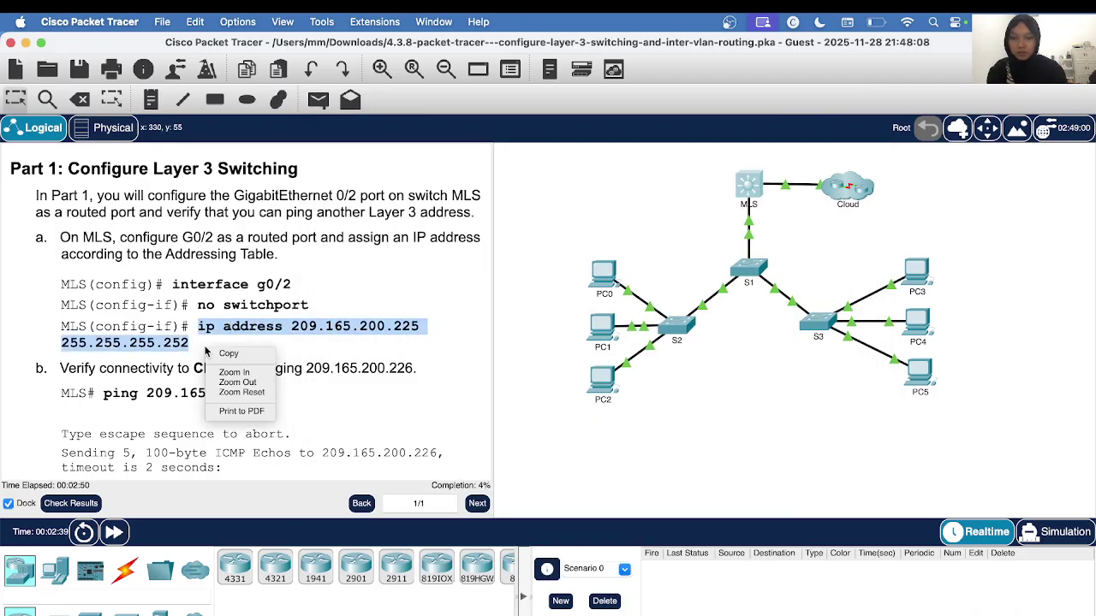
left_click(221, 354)
left_click(751, 187)
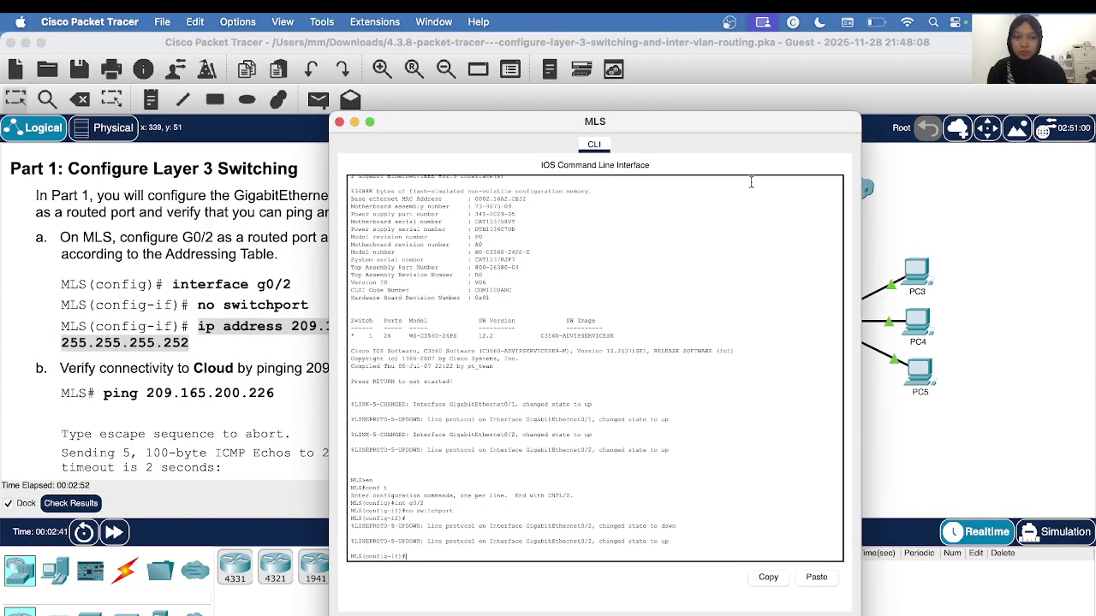
right_click(417, 556)
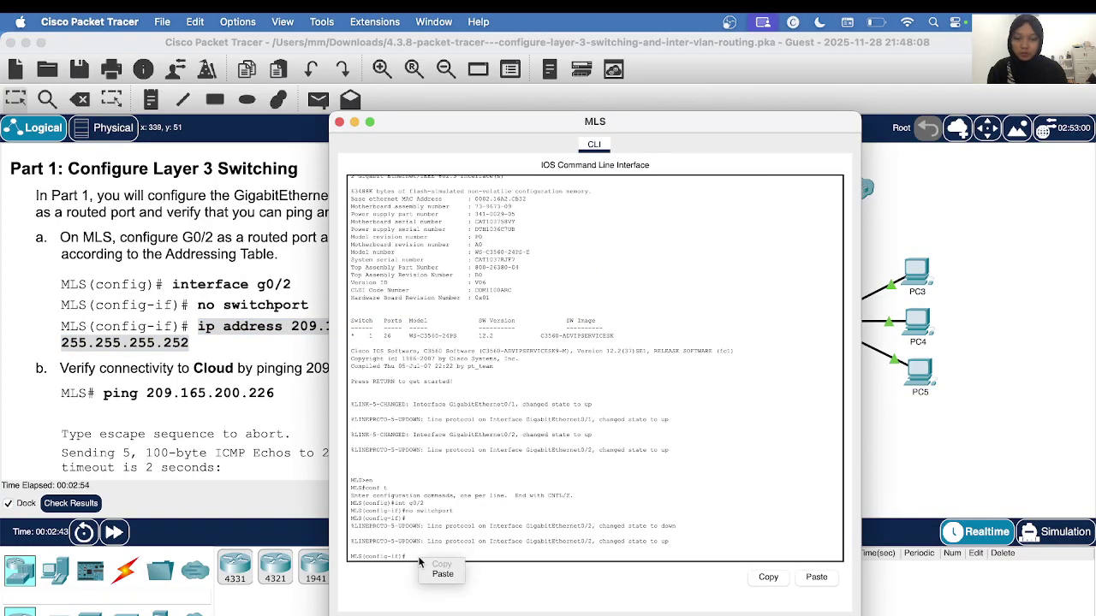
left_click(442, 578)
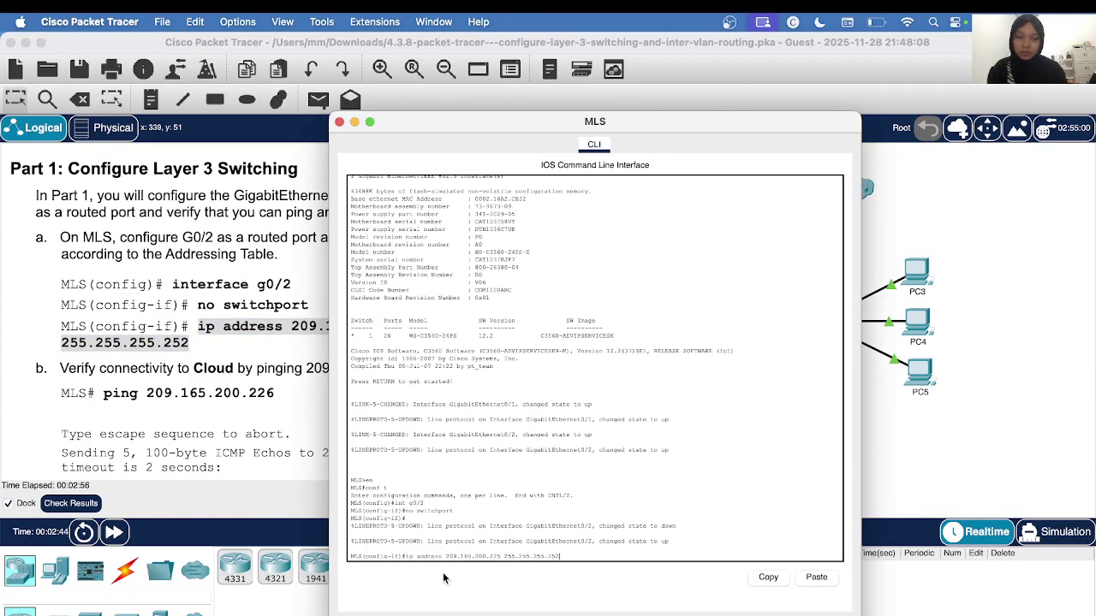
key("Return")
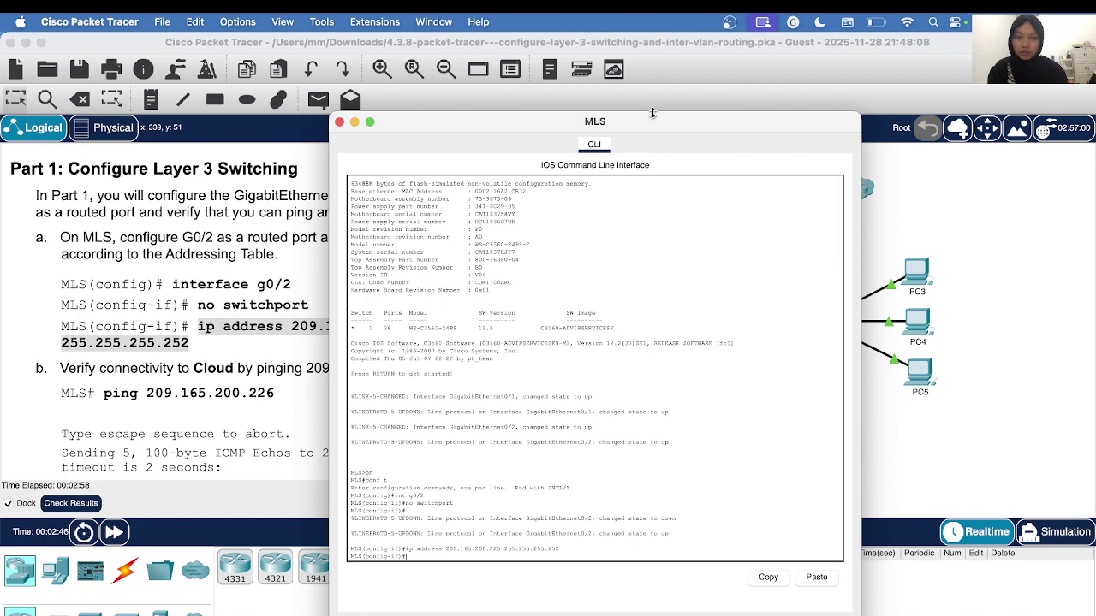
- Move the MLS window off the instructions and copy the ping 209.165.200.226 command from Part 1, step b
left_click_drag(652, 112, 827, 112)
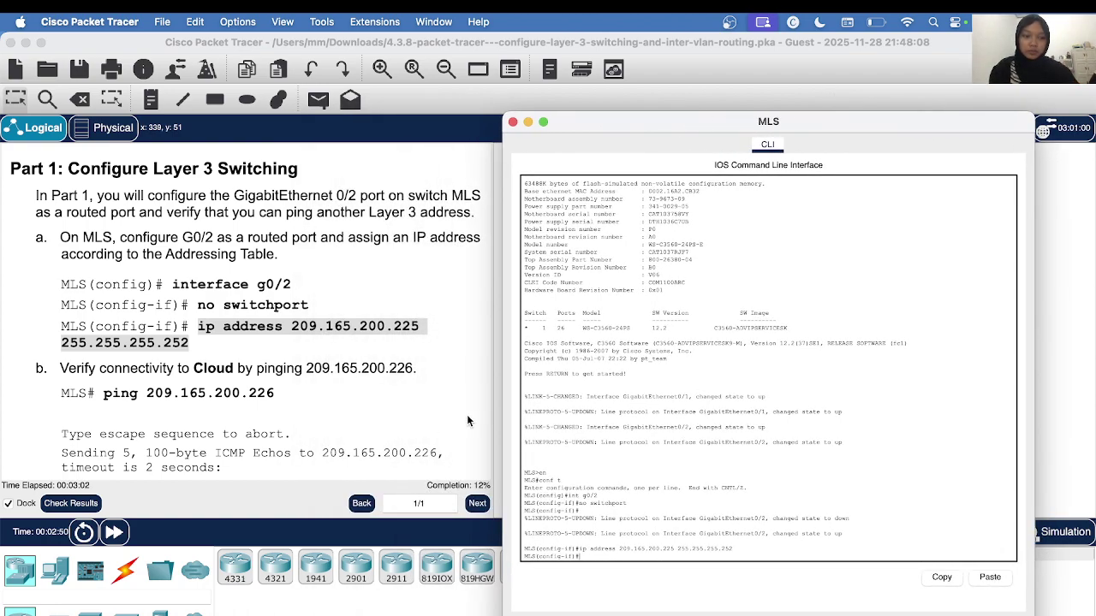
scroll(230, 310, "down", 2)
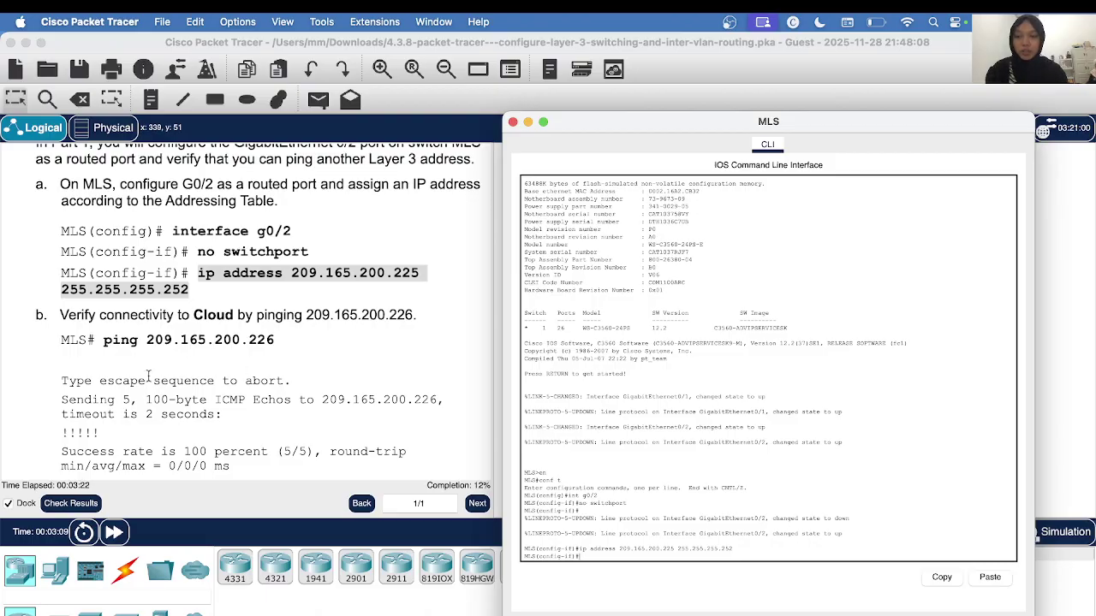
left_click_drag(104, 340, 276, 341)
right_click(276, 341)
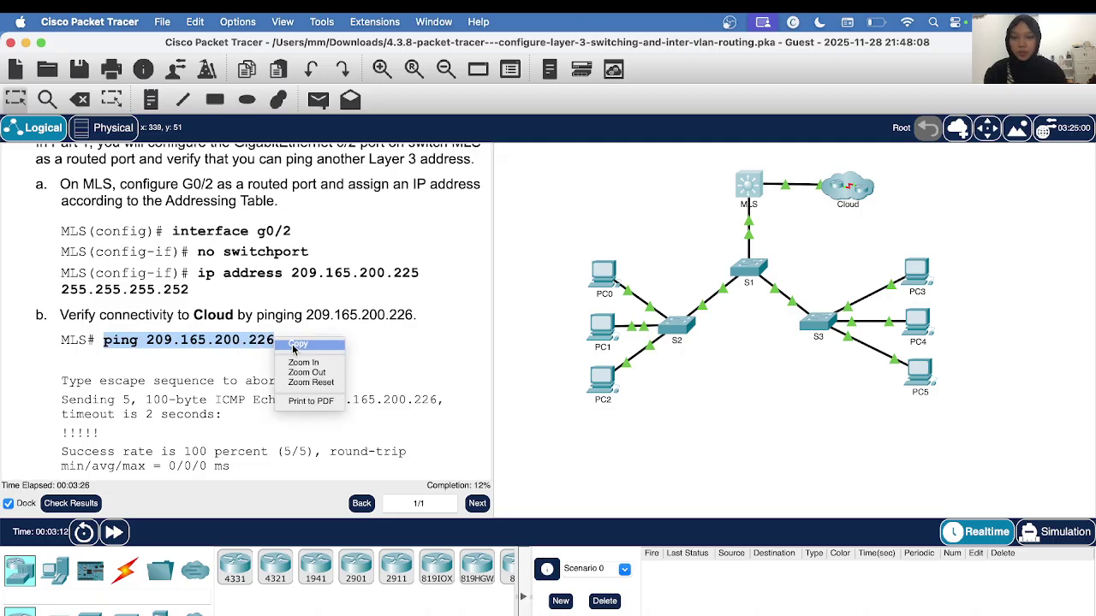
left_click(286, 346)
- Return to the MLS command line and leave interface configuration mode with end
left_click(747, 189)
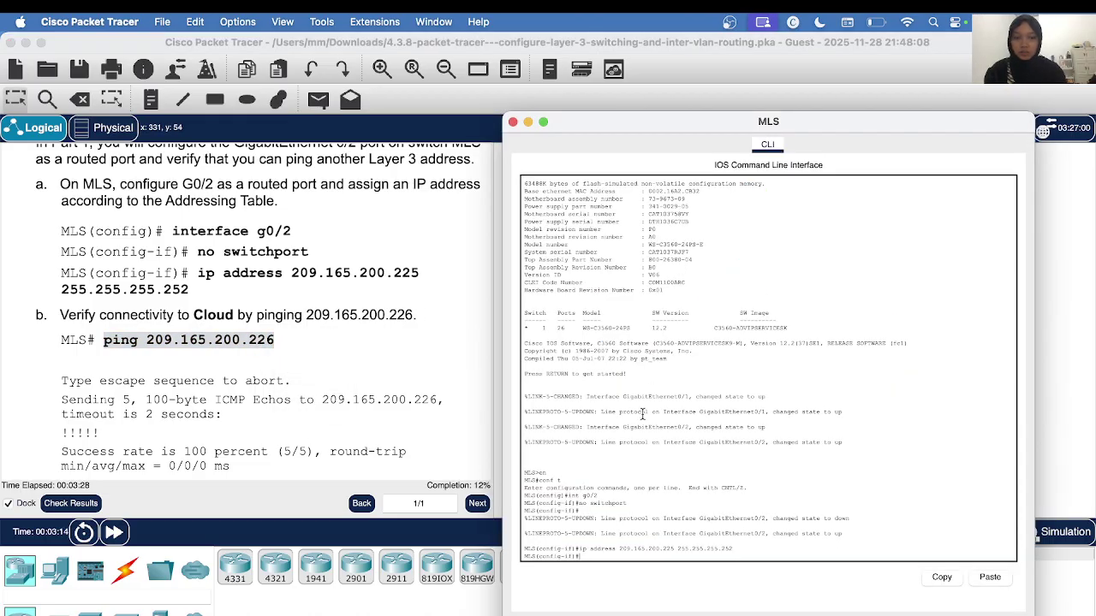
type("en")
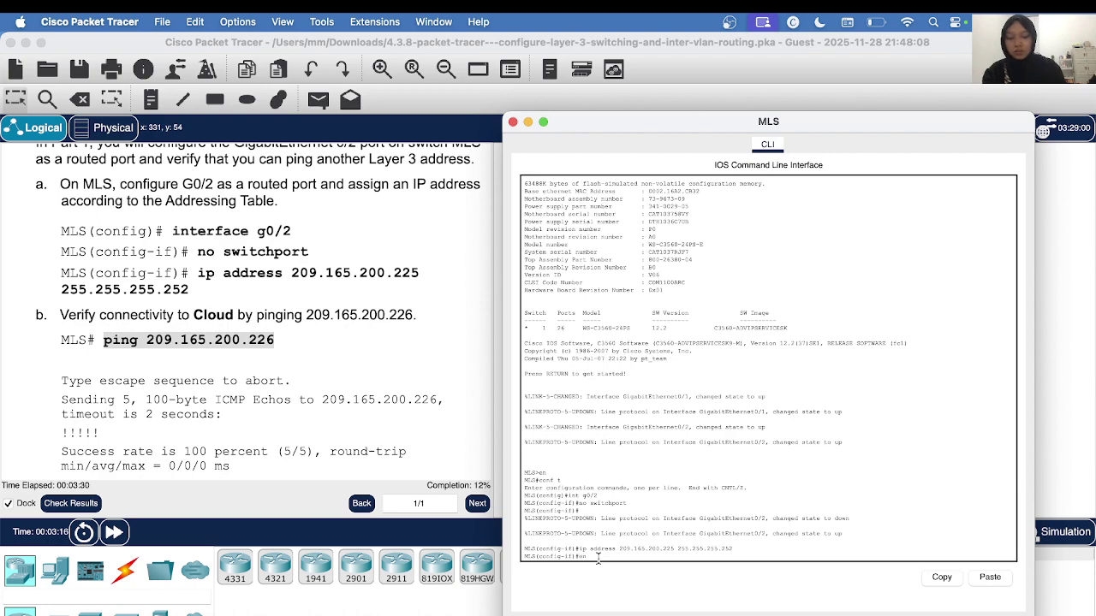
type("d")
key("Return")
key("Return")
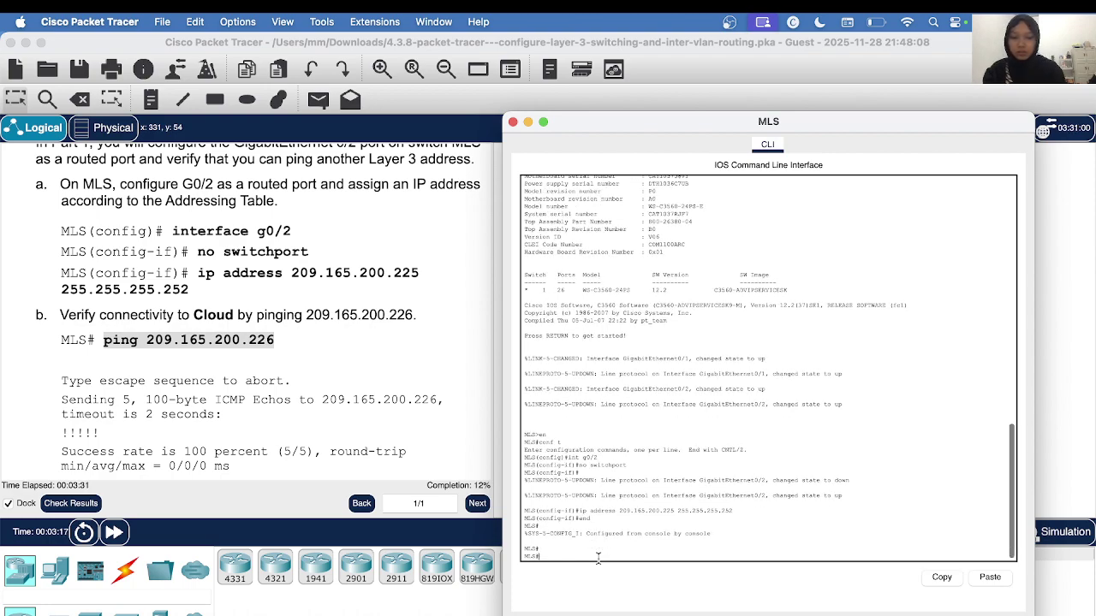
- Run the copied ping 209.165.200.226 on MLS to verify connectivity to Cloud, and check the success rate
right_click(550, 557)
left_click(585, 580)
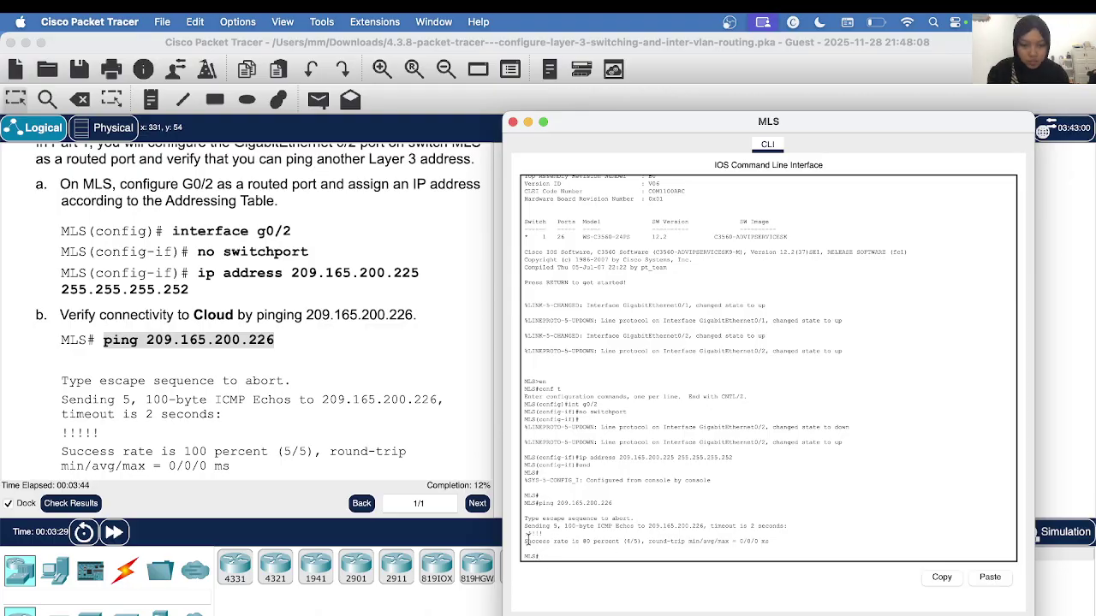
left_click_drag(527, 541, 665, 540)
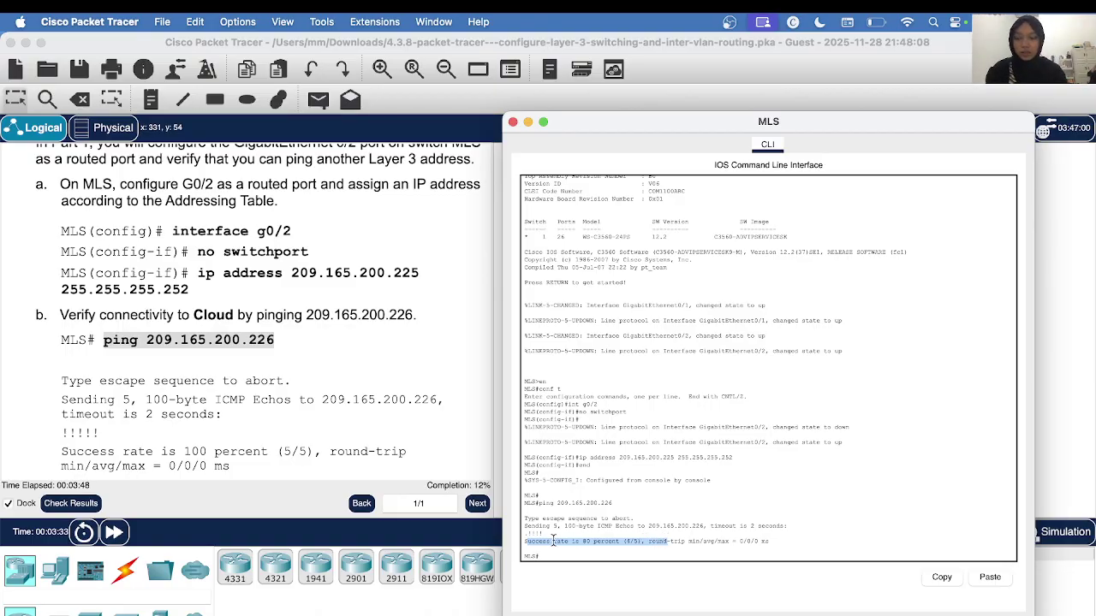
- Read the Part 2 instructions for the VLAN numbers and names to add and the SVI configuration on MLS
scroll(210, 413, "down", 5)
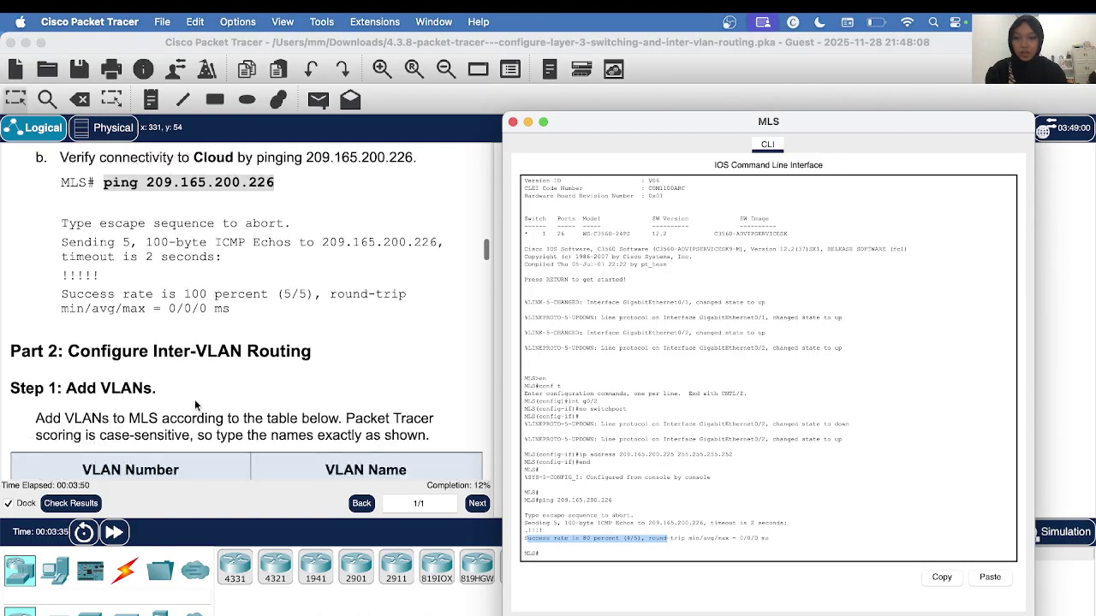
scroll(195, 405, "down", 3)
left_click_drag(10, 267, 316, 269)
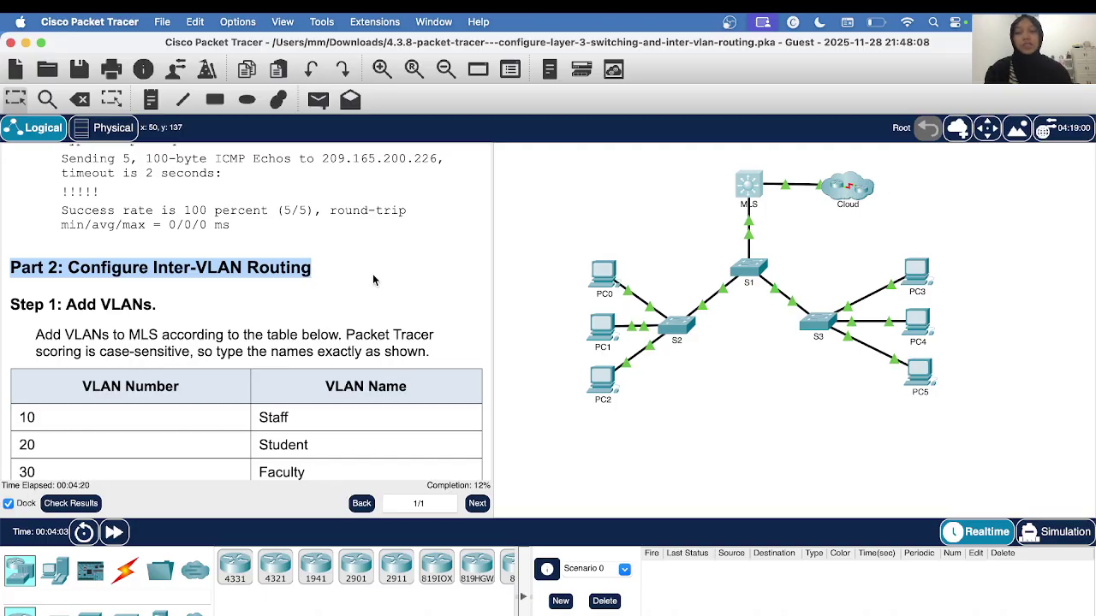
scroll(134, 270, "down", 2)
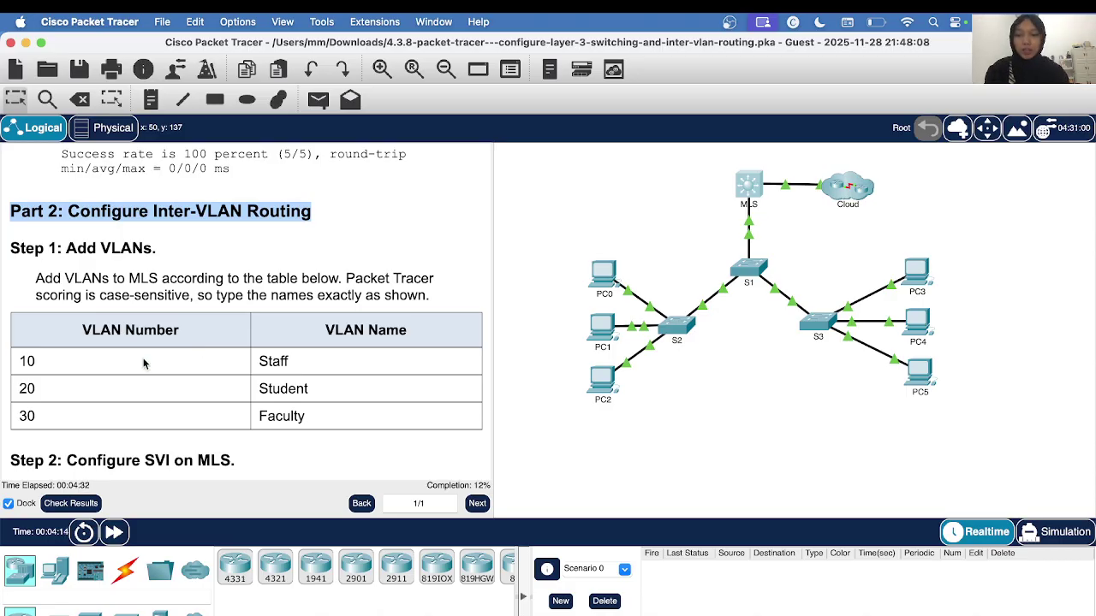
scroll(124, 390, "down", 3)
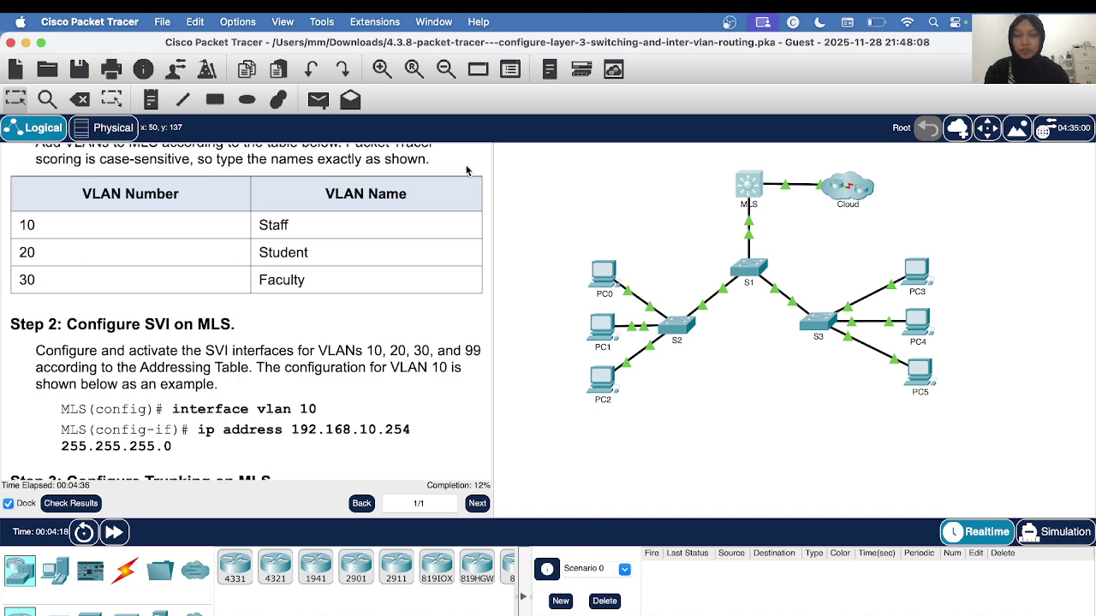
double_click(294, 225)
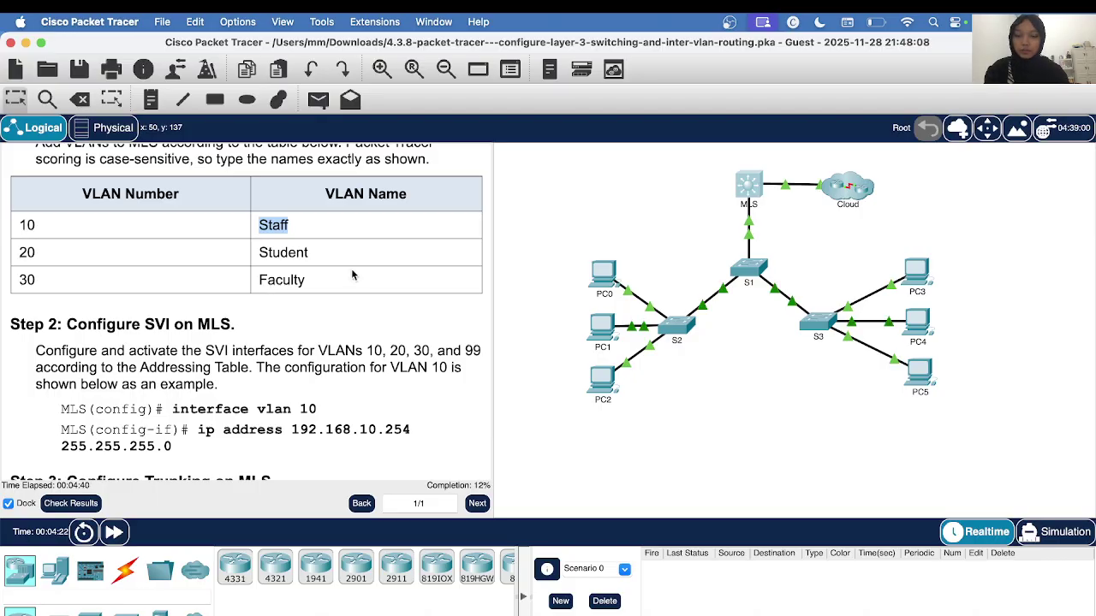
left_click(296, 277)
scroll(297, 277, "down", 1)
scroll(296, 278, "up", 1)
scroll(296, 279, "up", 2)
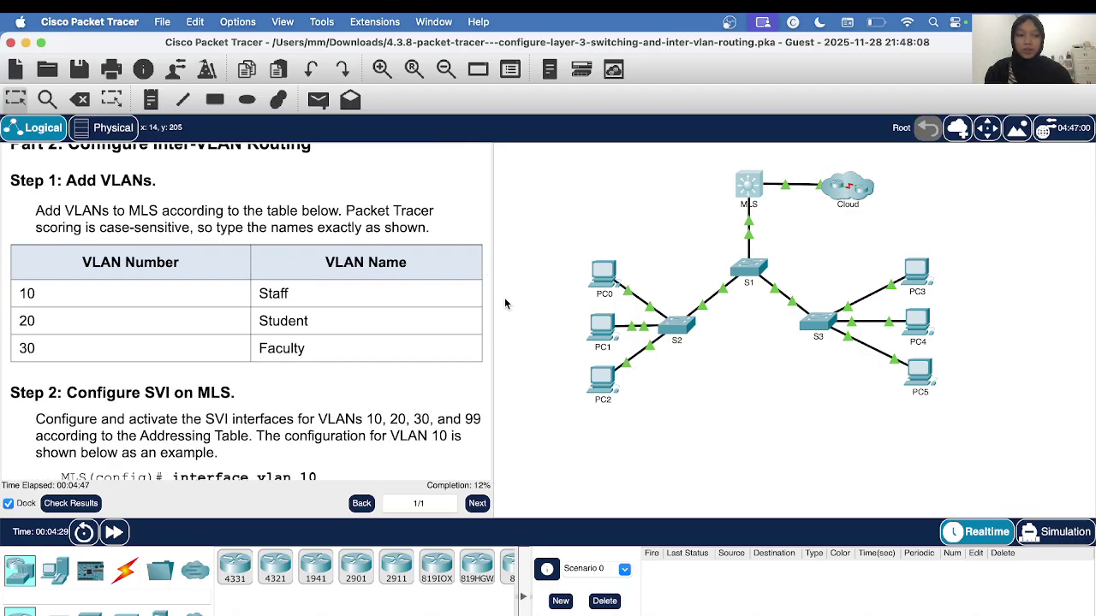
- Bring the MLS command line back up, ready for input at the privileged EXEC prompt
left_click(749, 186)
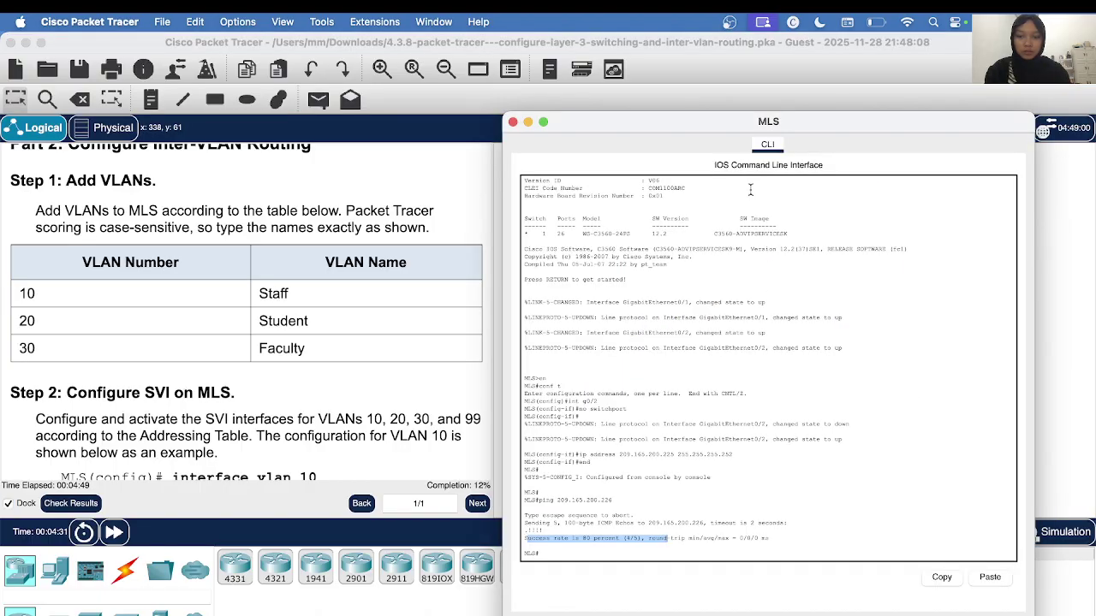
left_click(545, 554)
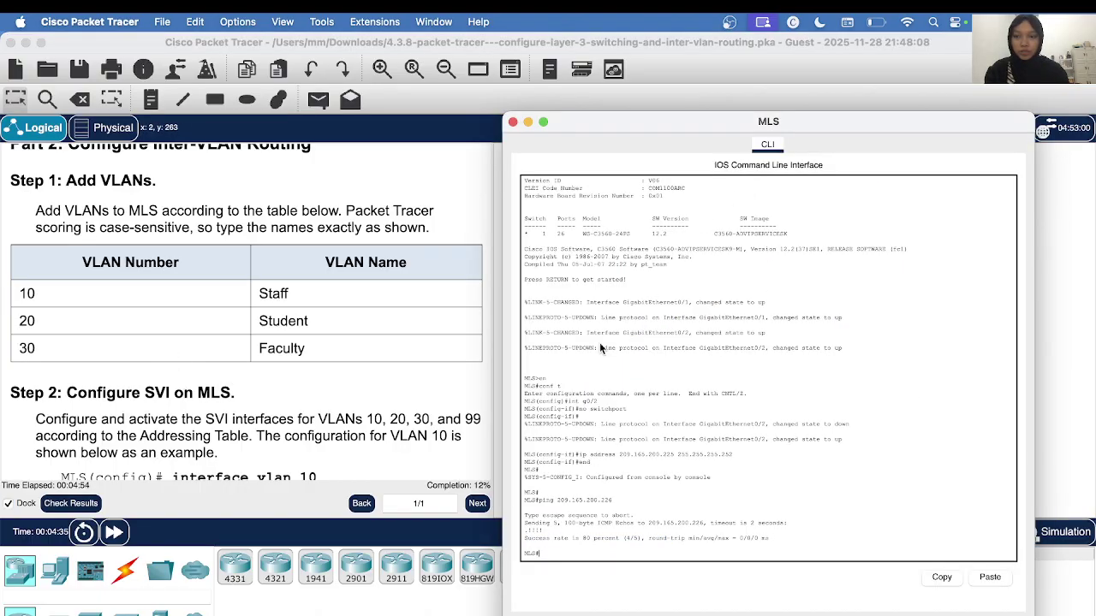
- Try to create VLAN 10 on MLS with vlan 10 from privileged EXEC mode
type("c")
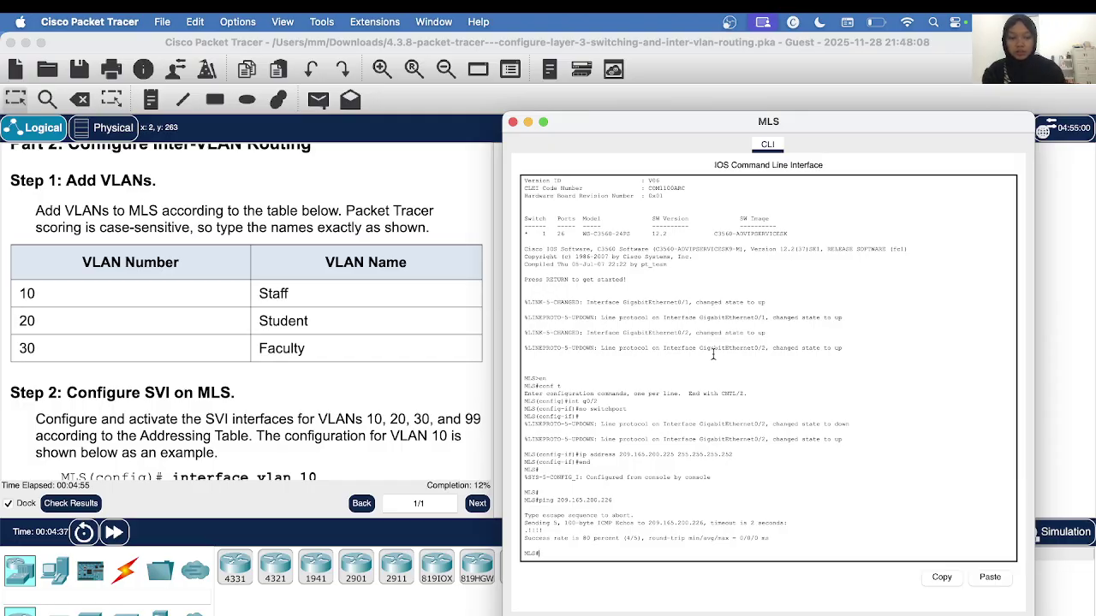
type("o")
type("an ")
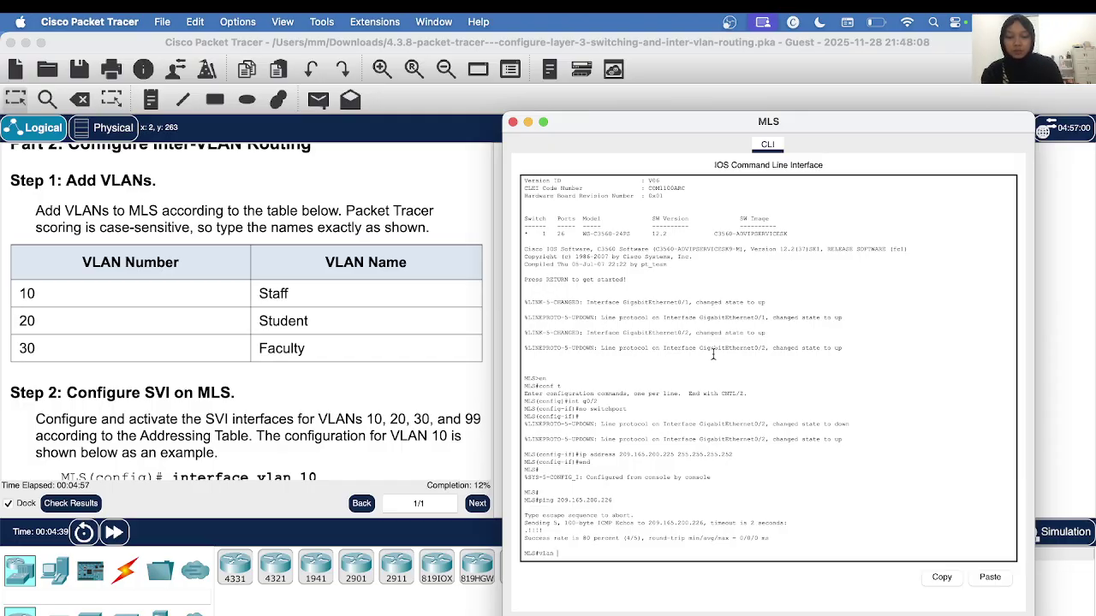
type("10")
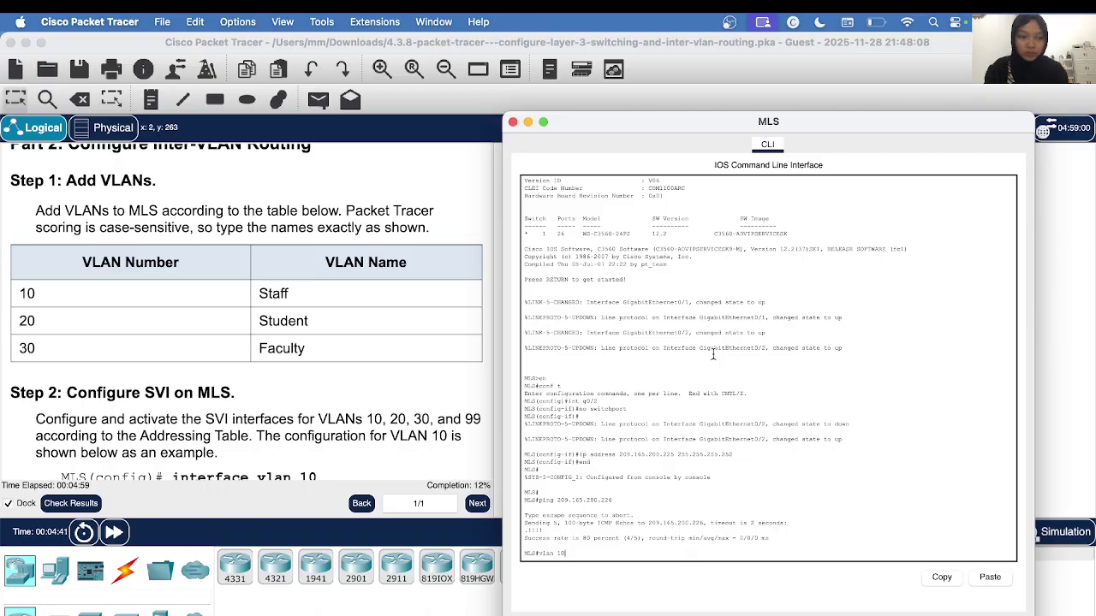
key("Return")
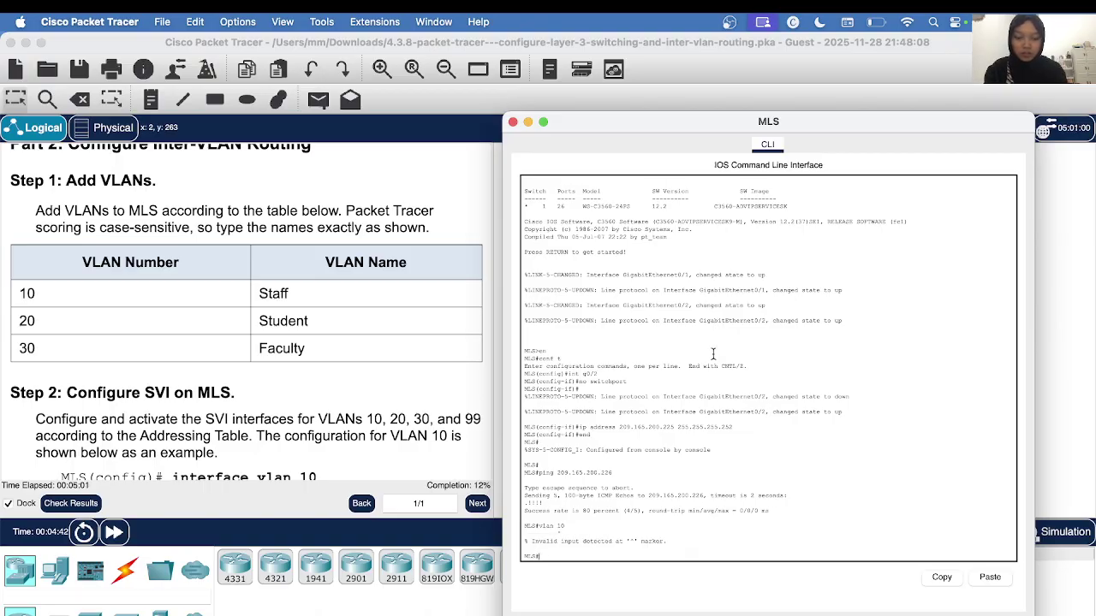
- Enter global configuration mode on MLS with conf t and create VLAN 10
type("conf t")
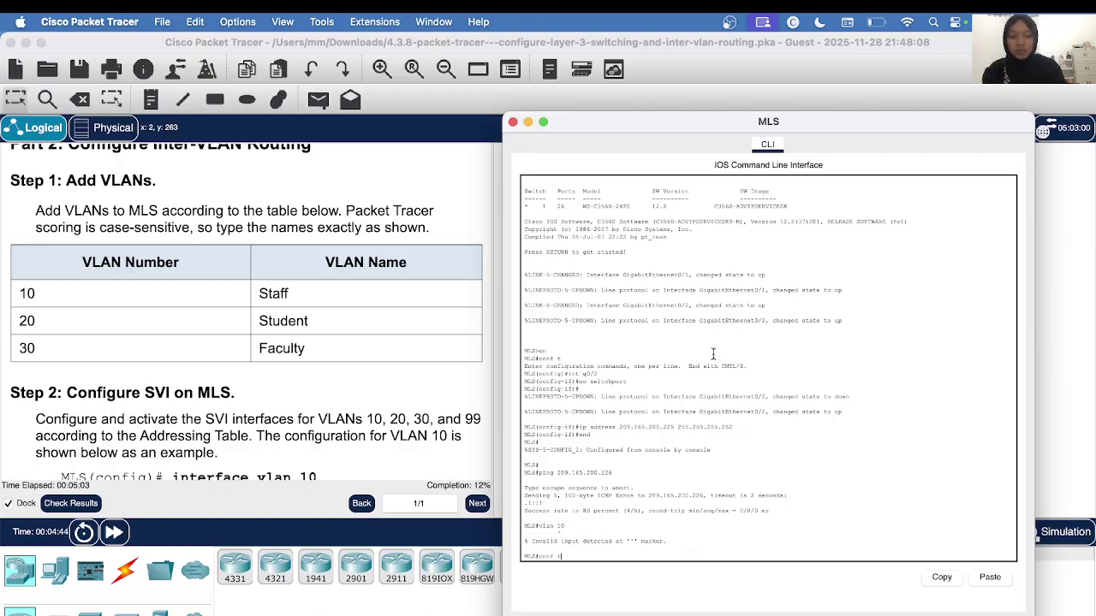
key("Return")
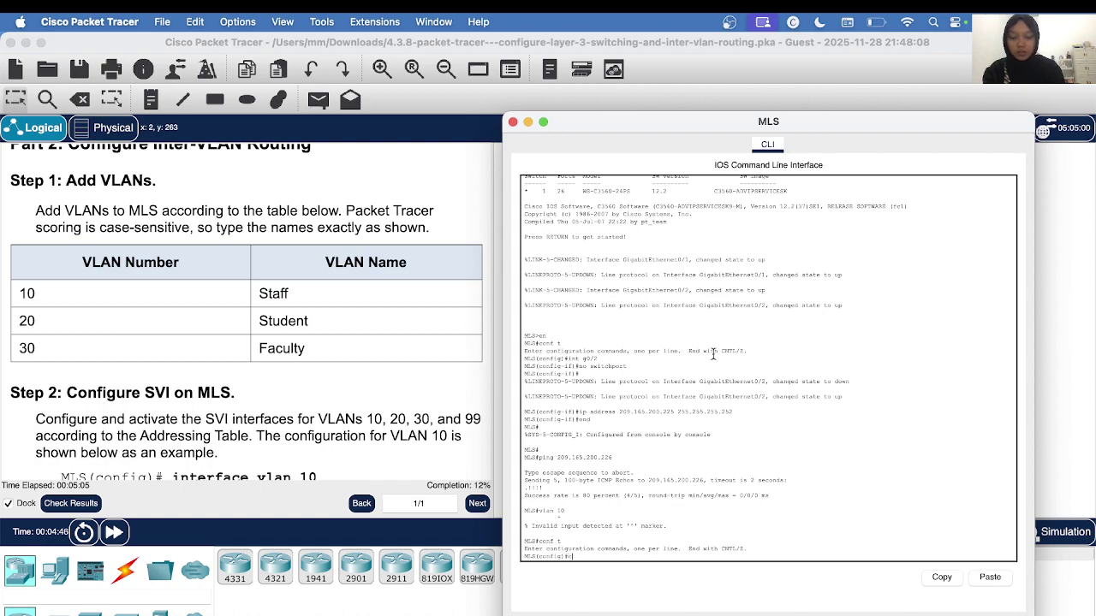
type("vl")
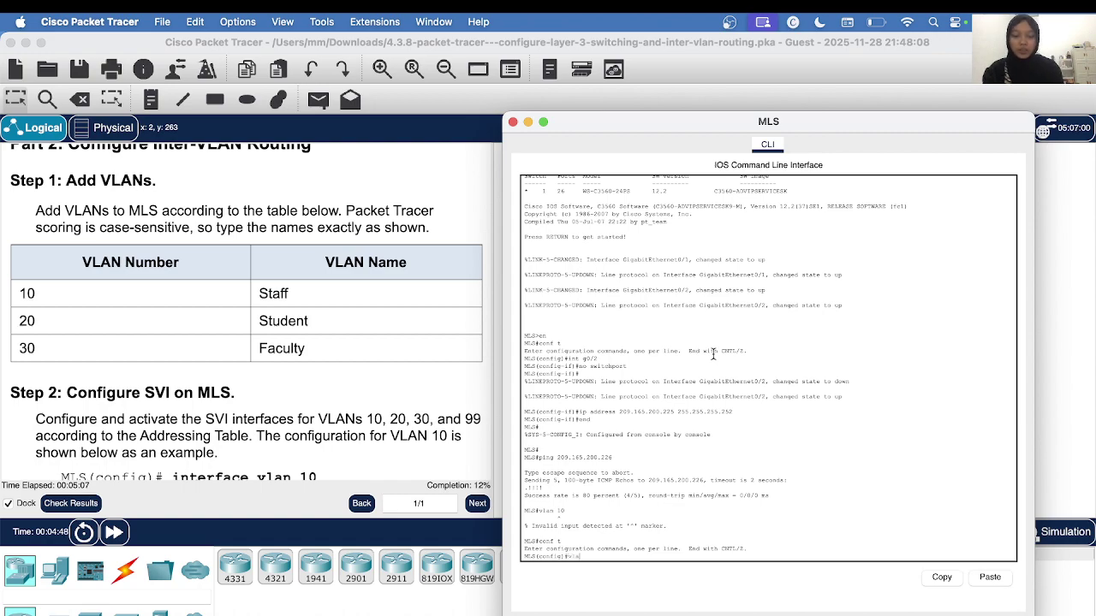
type("an 1")
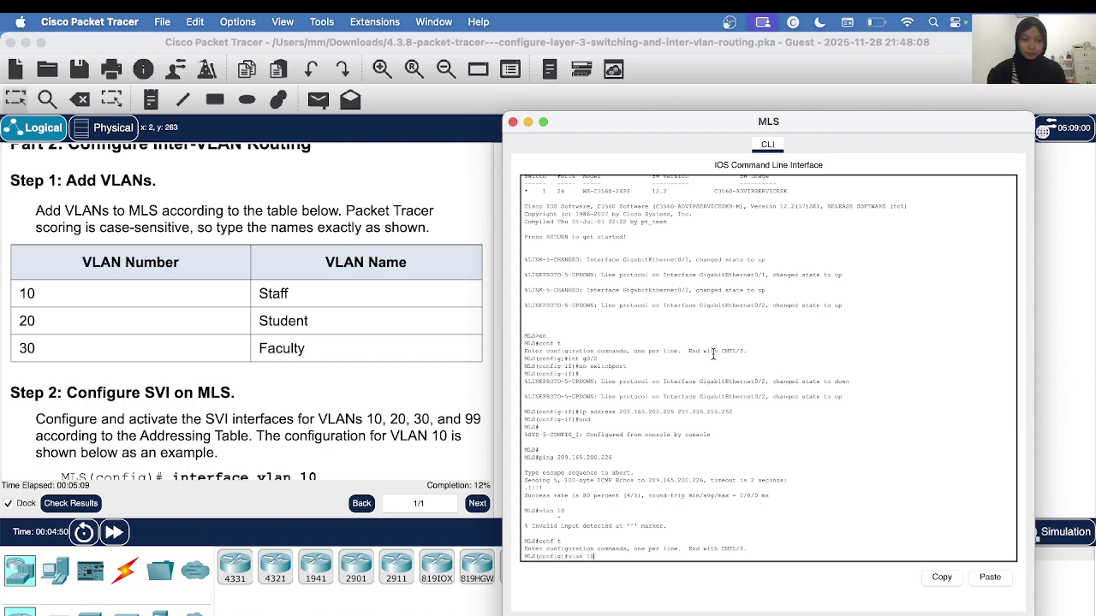
type("0")
key("Return")
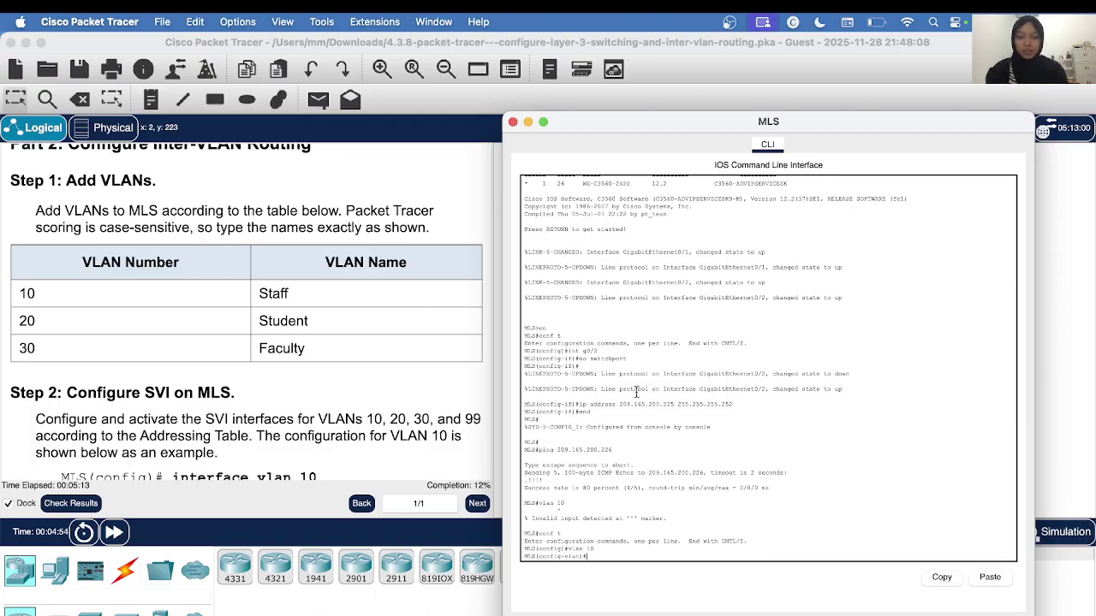
- Name VLAN 10 Staff, matching the case shown in the VLAN table
type("name")
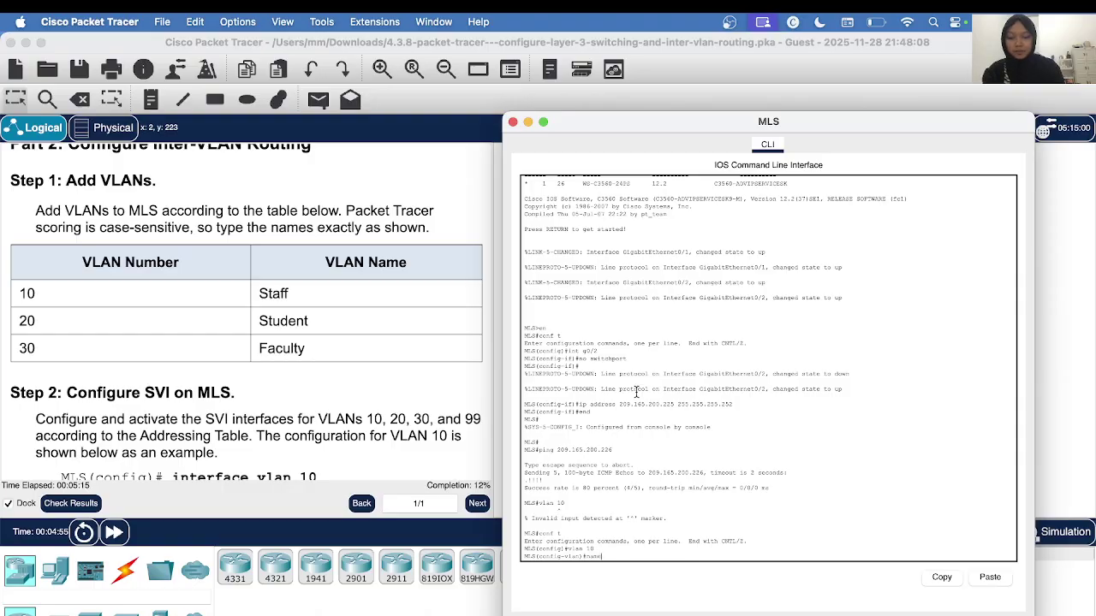
type(" Sta")
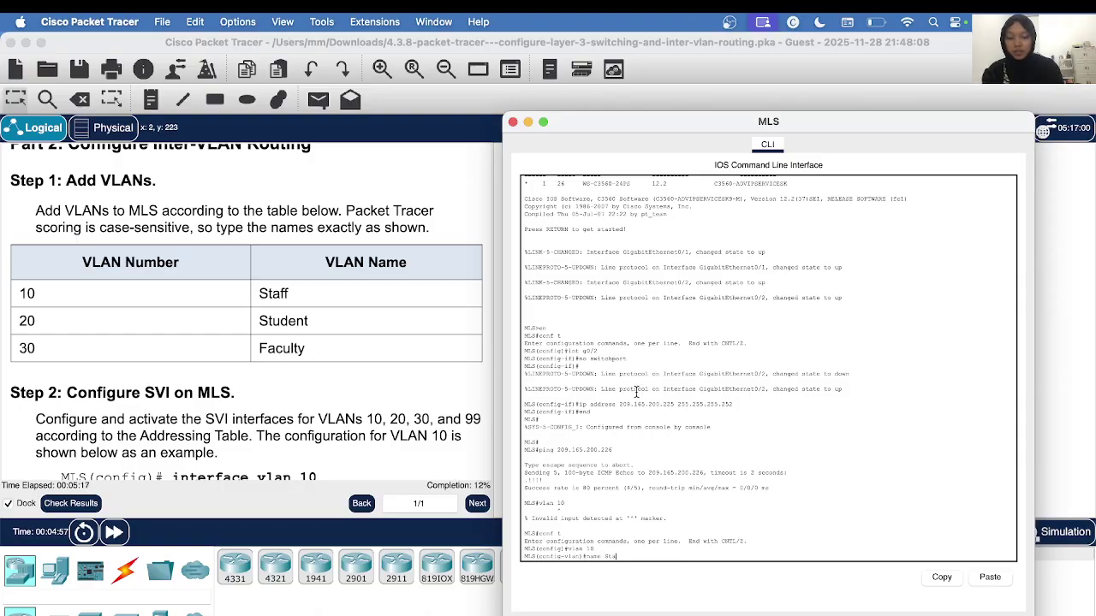
type("f")
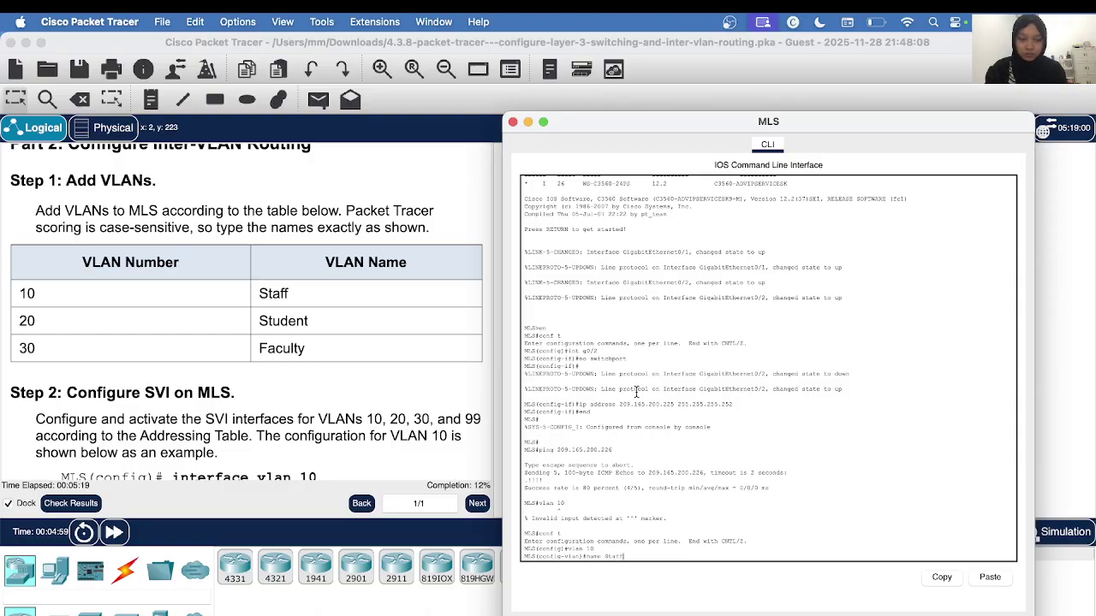
type("f")
key("Return")
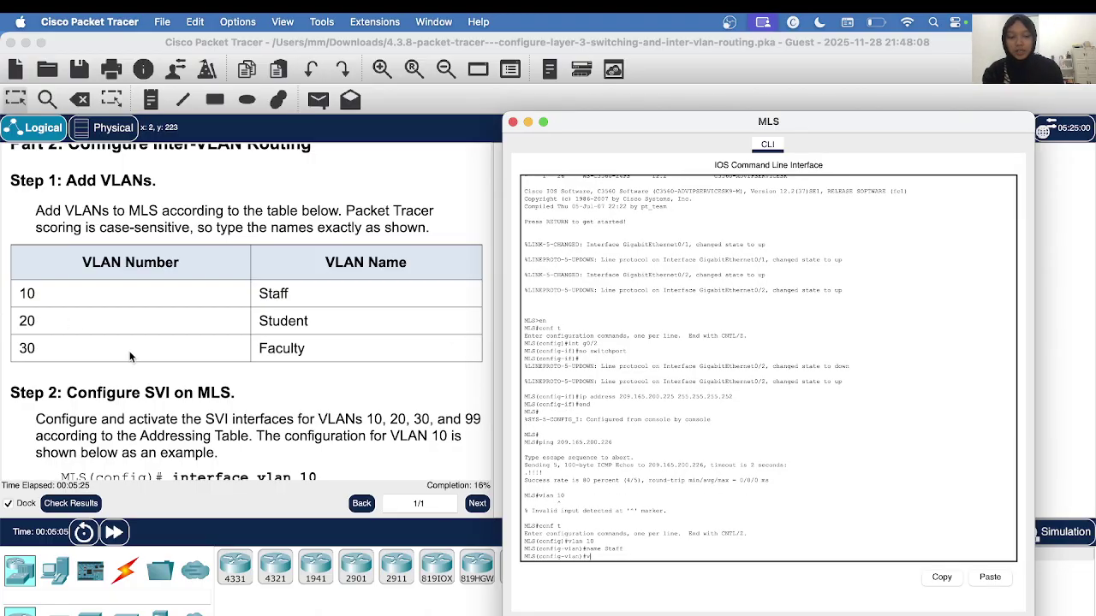
- Create VLAN 20 on MLS and name it Student
type("vlan2")
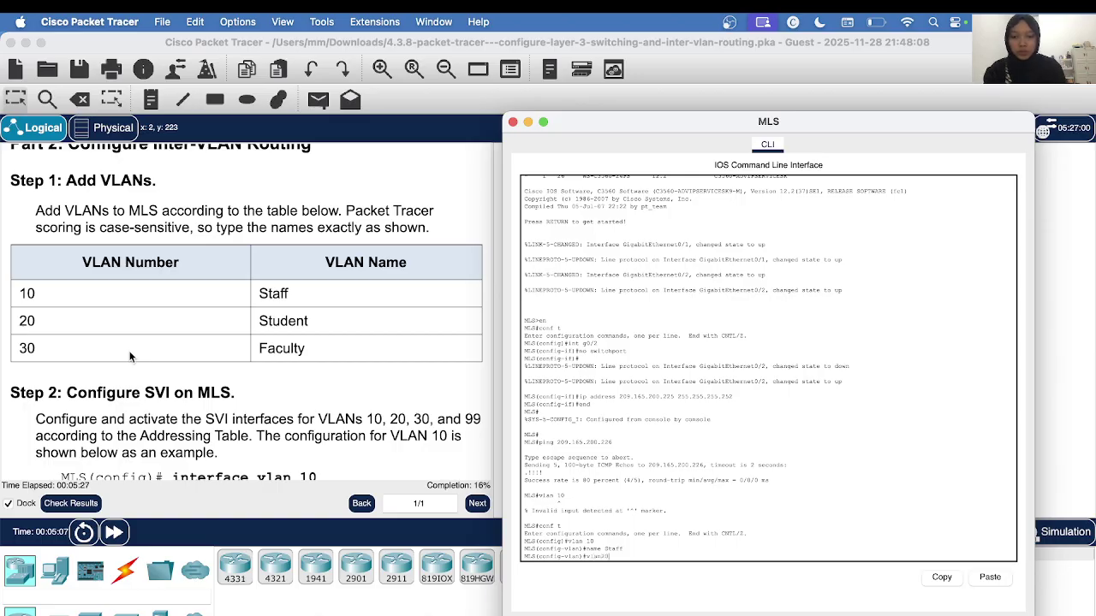
type("0")
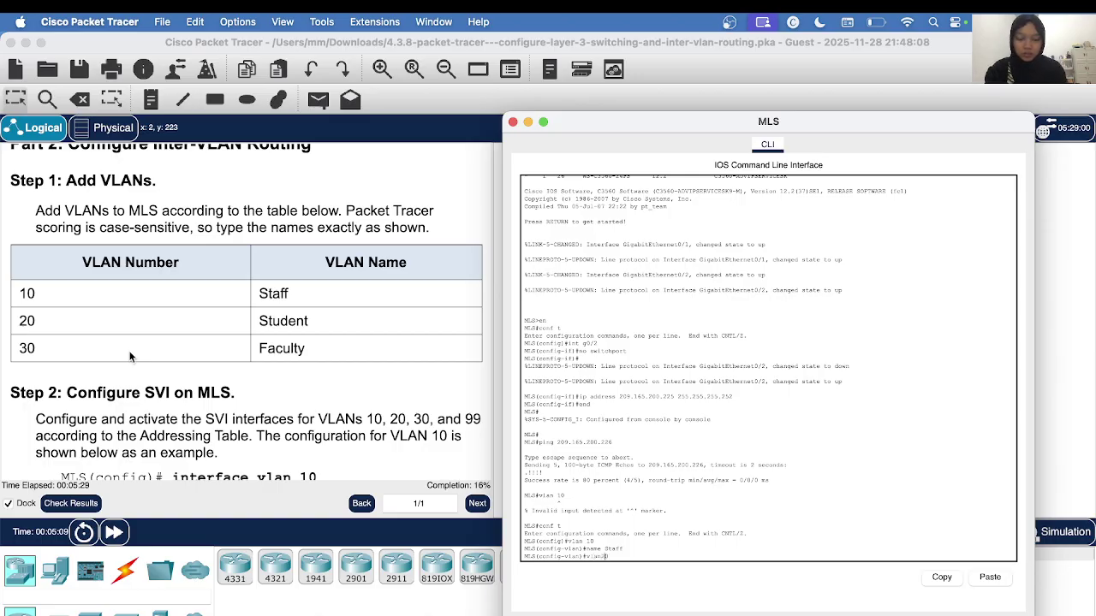
key("BackSpace")
key("BackSpace")
type("20")
key("Return")
type("name Student")
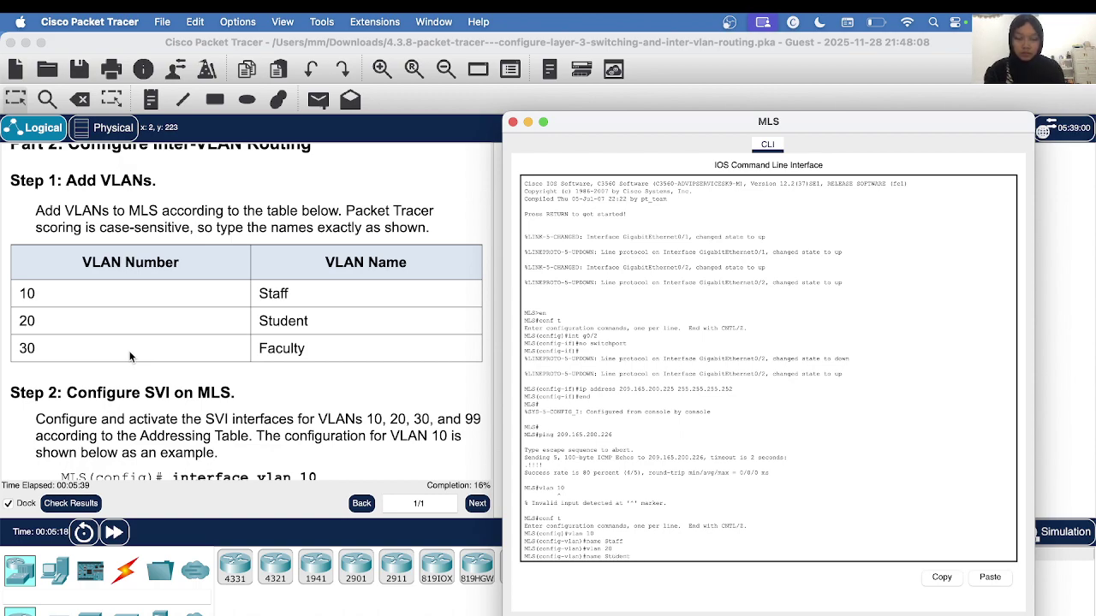
key("Return")
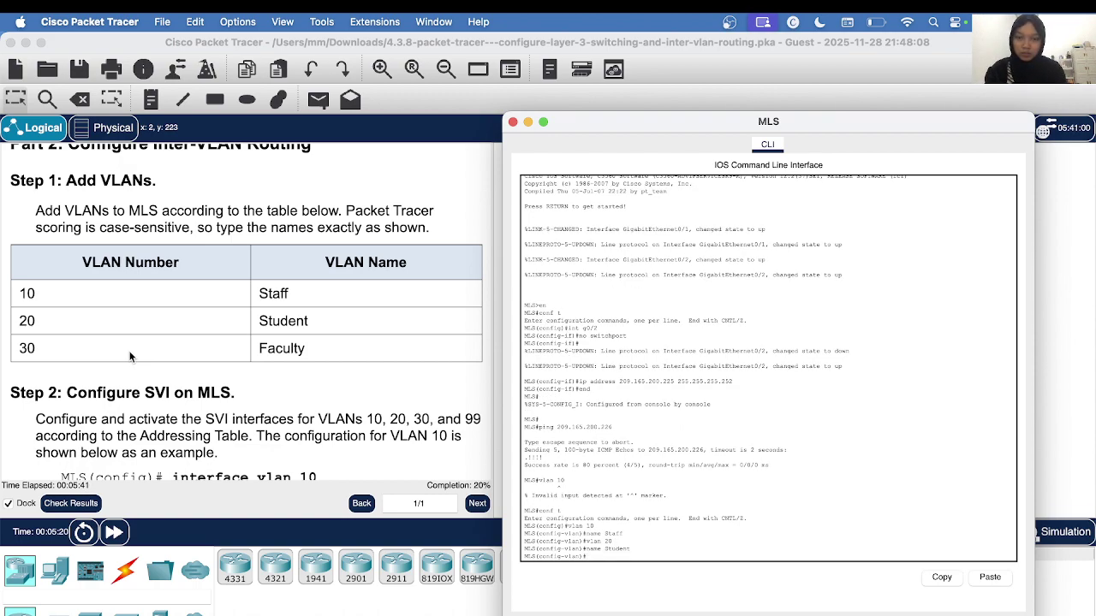
- Create VLAN 30 on MLS with the vlan 30 command
type("v")
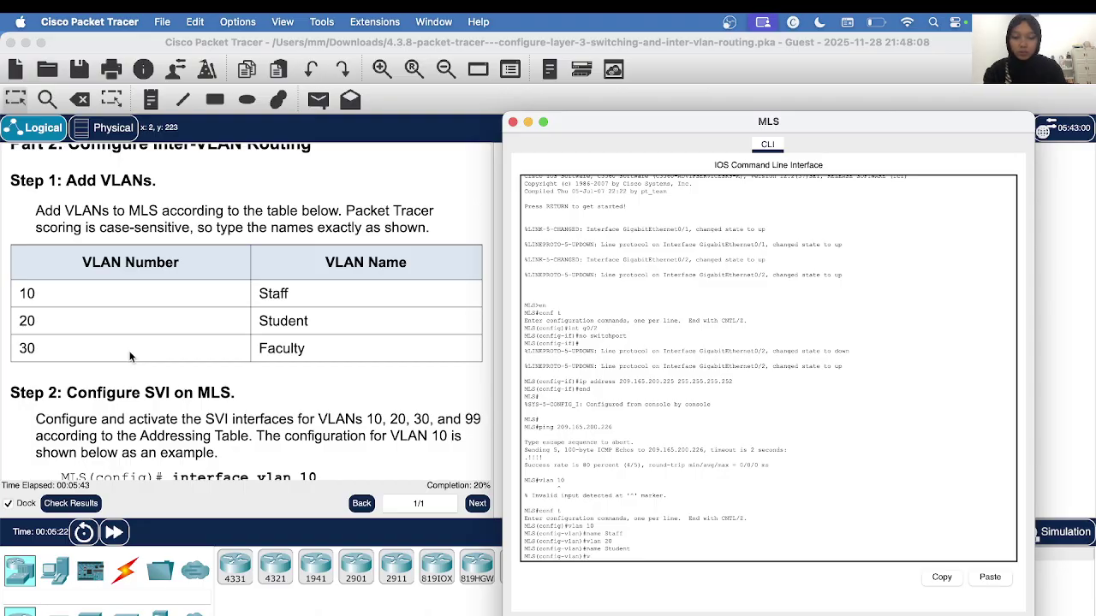
type("lan")
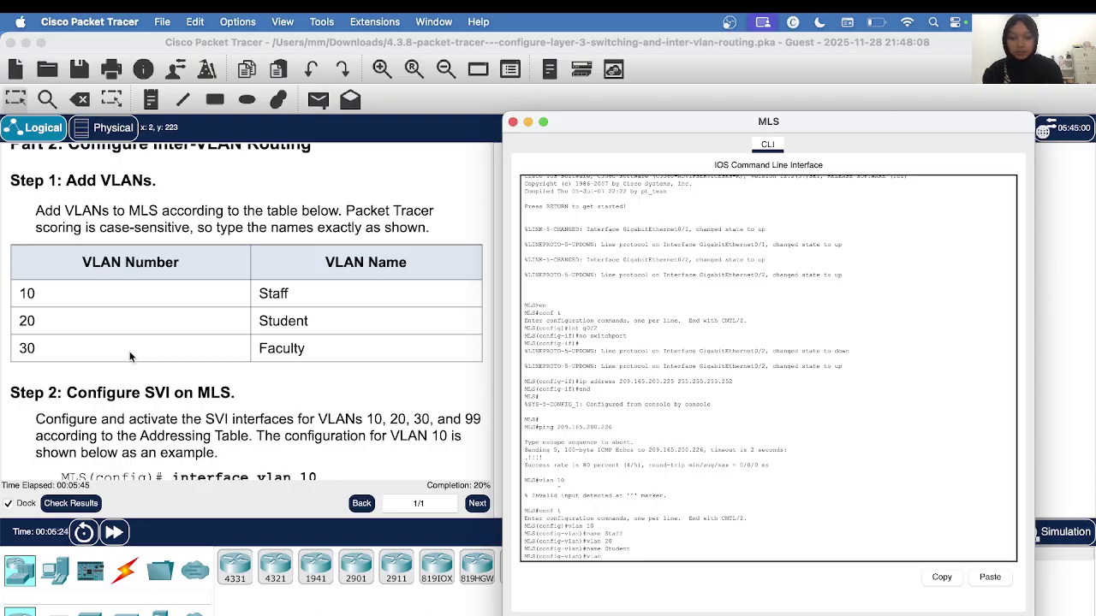
type(" 30")
key("Return")
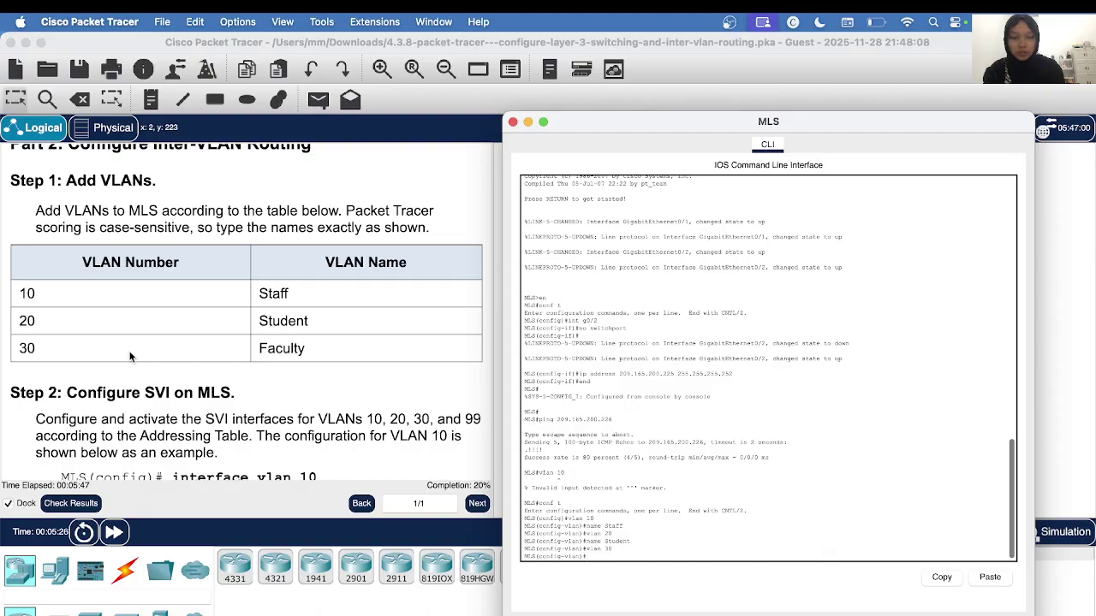
- Name VLAN 30 Faculty, reusing the earlier name command, and exit VLAN configuration mode
key("Up")
key("Up")
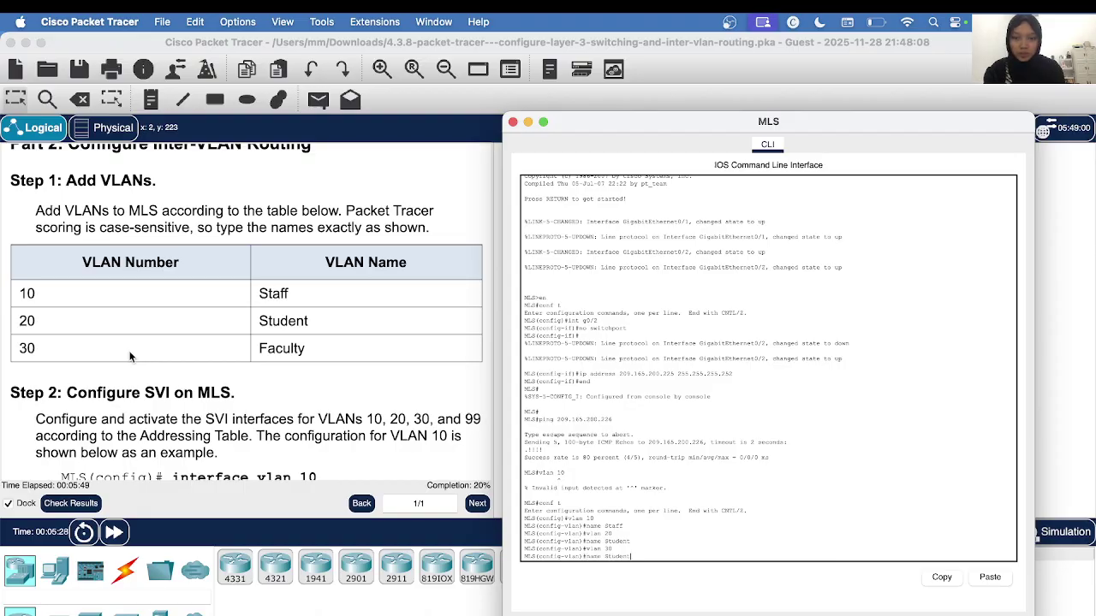
key("BackSpace")
key("BackSpace")
key("BackSpace")
key("BackSpace")
key("BackSpace")
key("BackSpace")
key("BackSpace")
type("F")
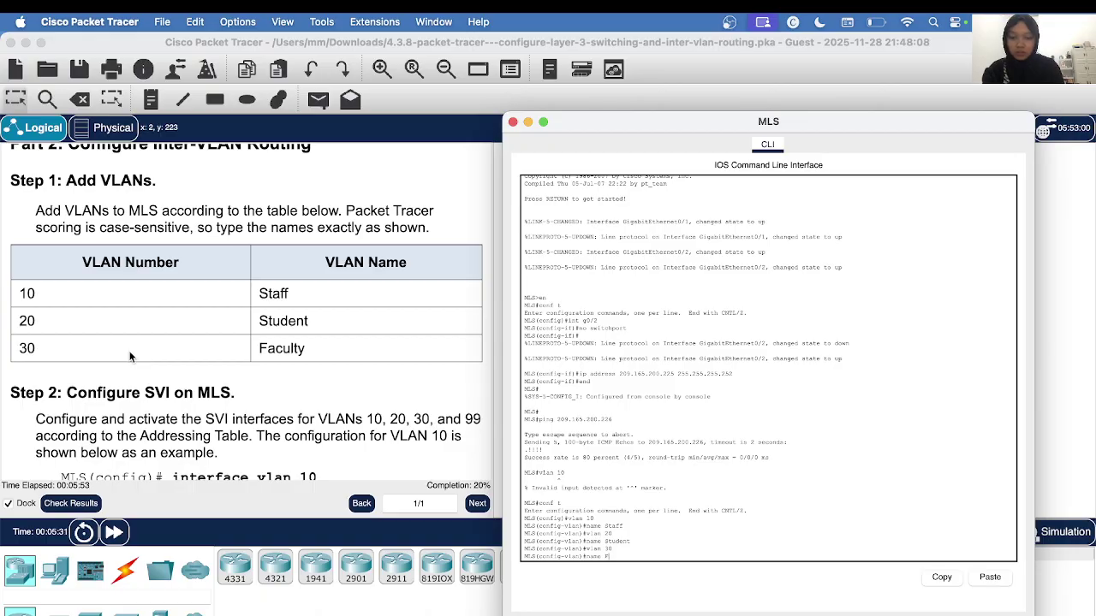
type("acu")
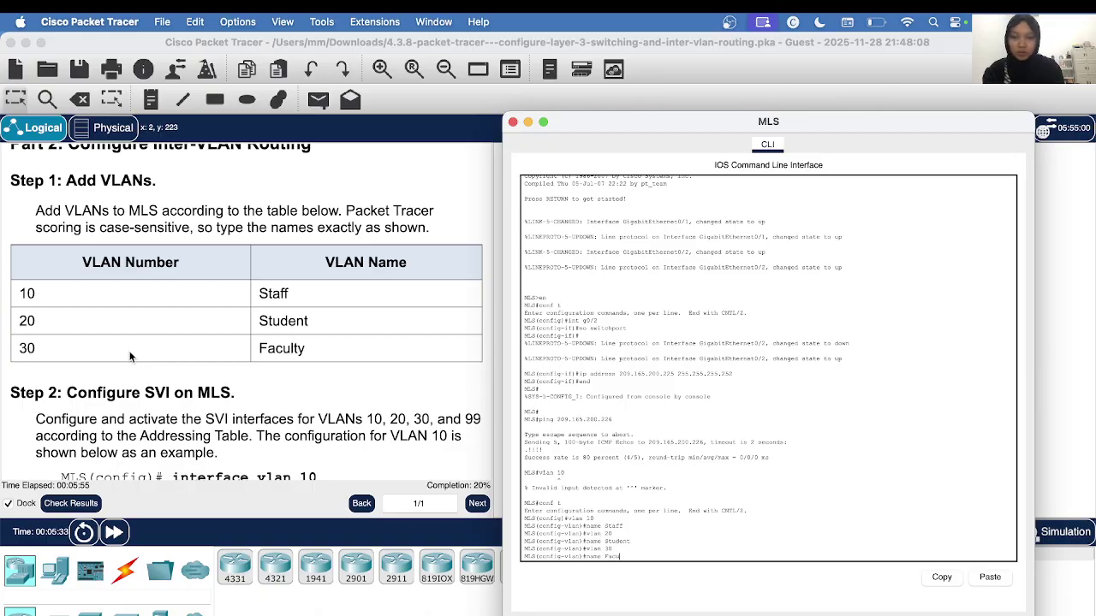
type("lty")
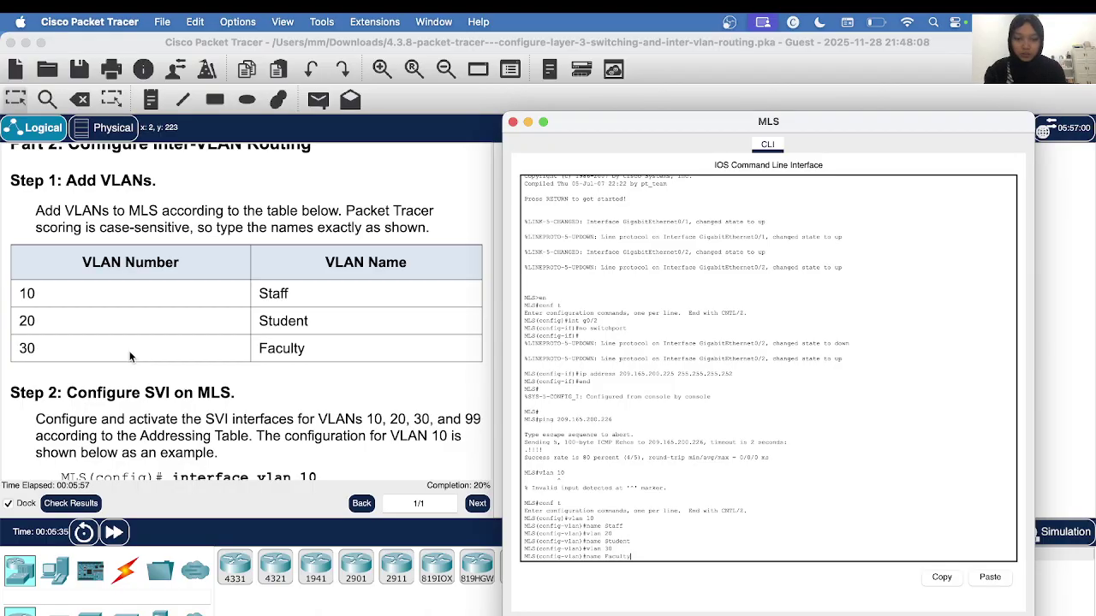
key("Return")
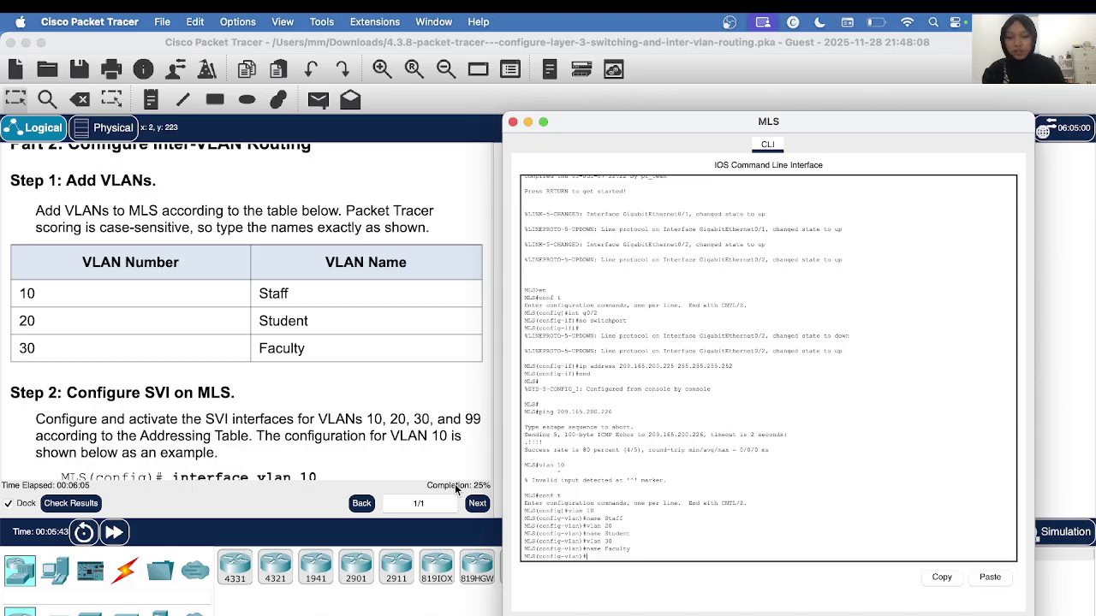
type("exit")
key("Return")
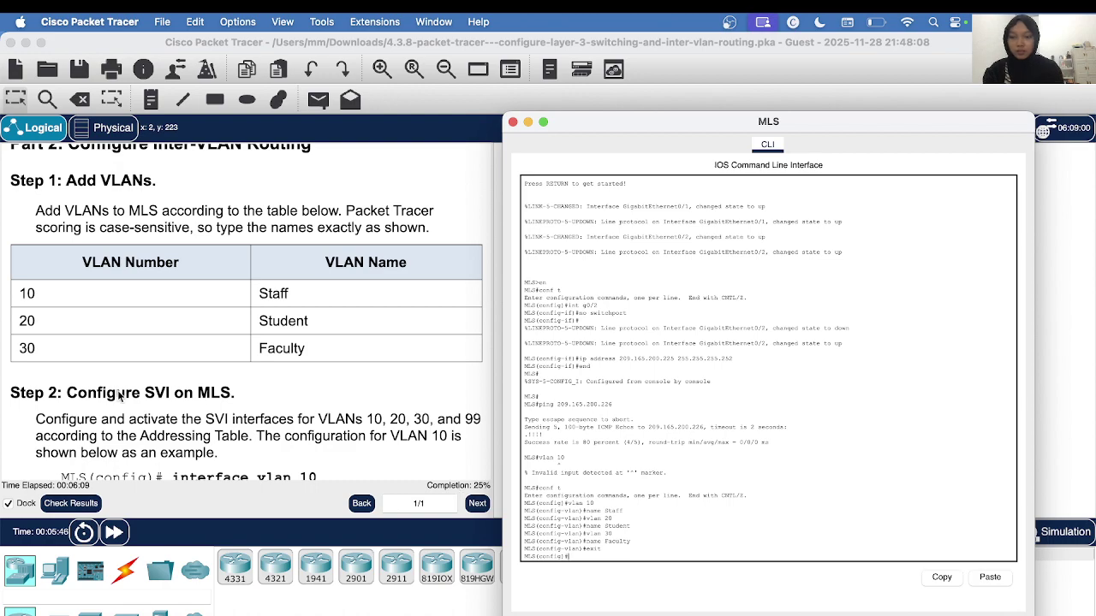
- Enter interface configuration for the VLAN 10 SVI on MLS with int vlan 10, following Step 2 of the instructions
scroll(200, 361, "down", 3)
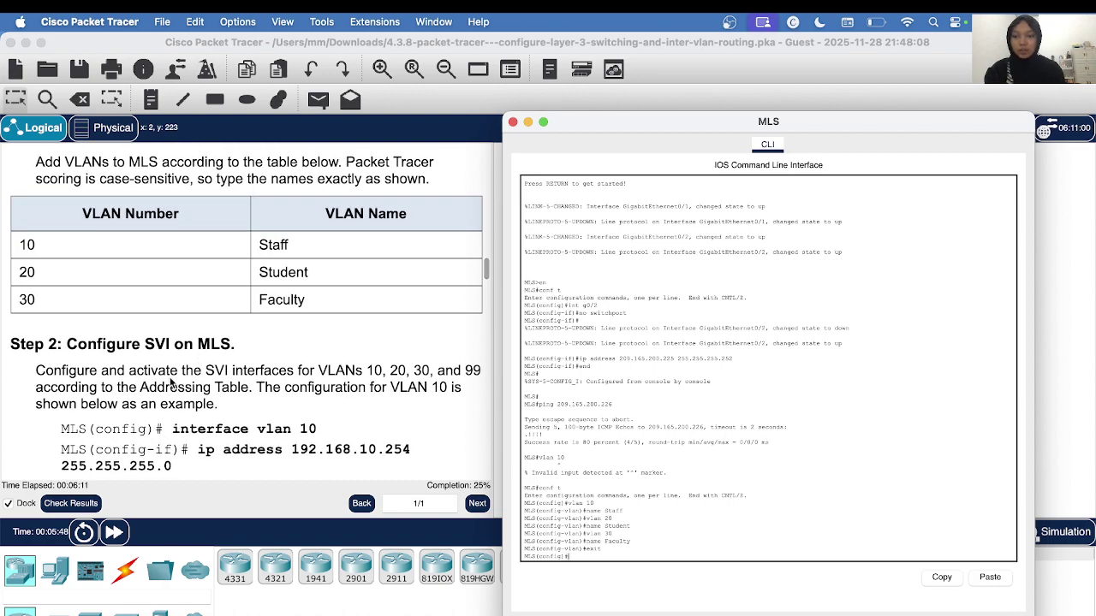
scroll(120, 310, "down", 8)
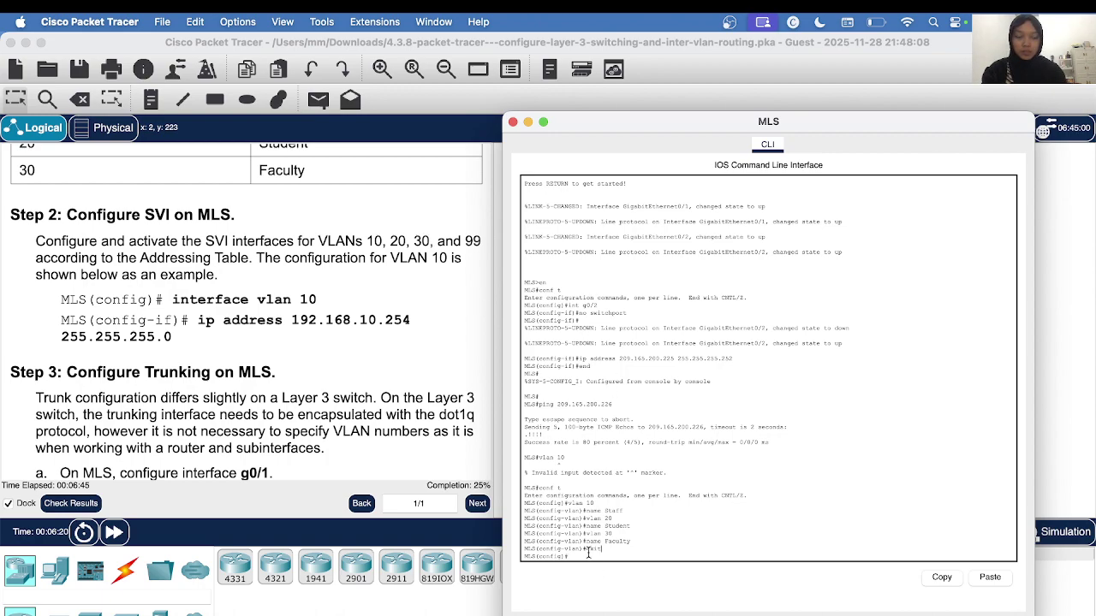
type("int vl")
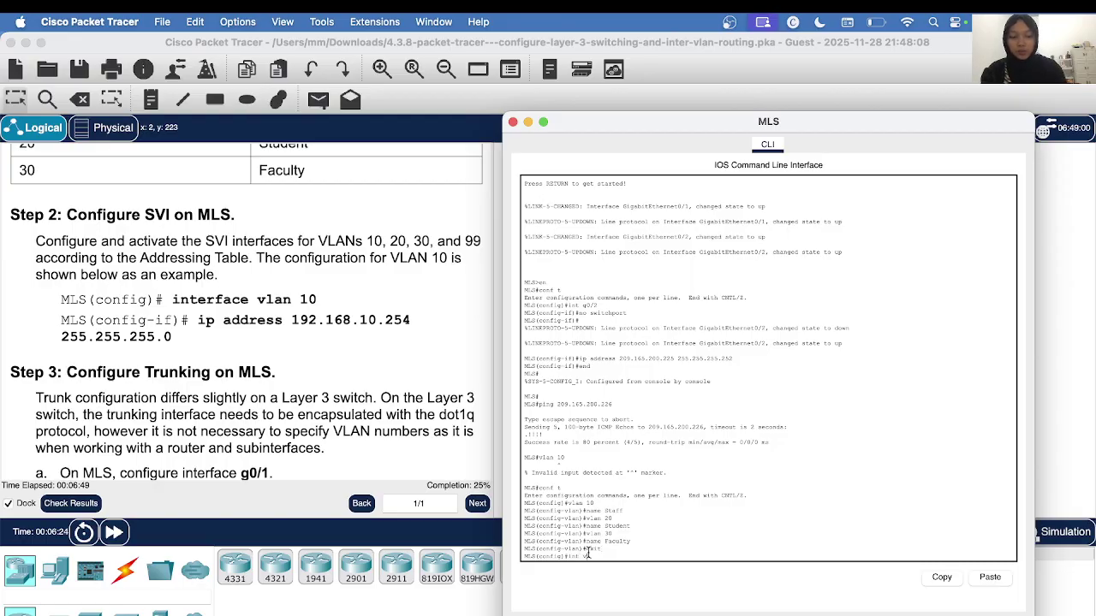
type("an ")
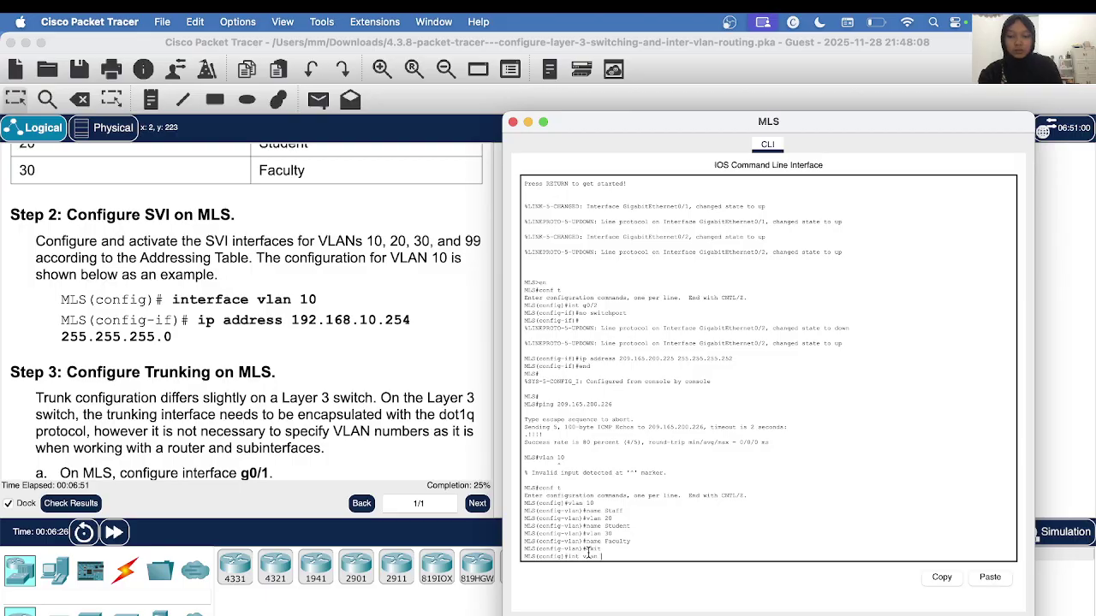
type("10")
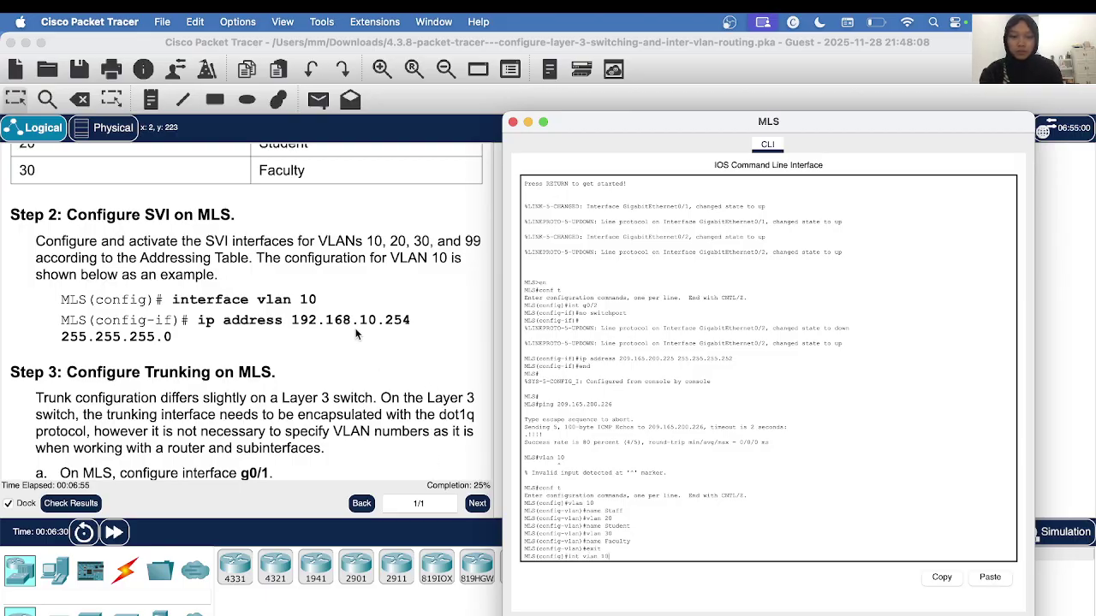
key("Return")
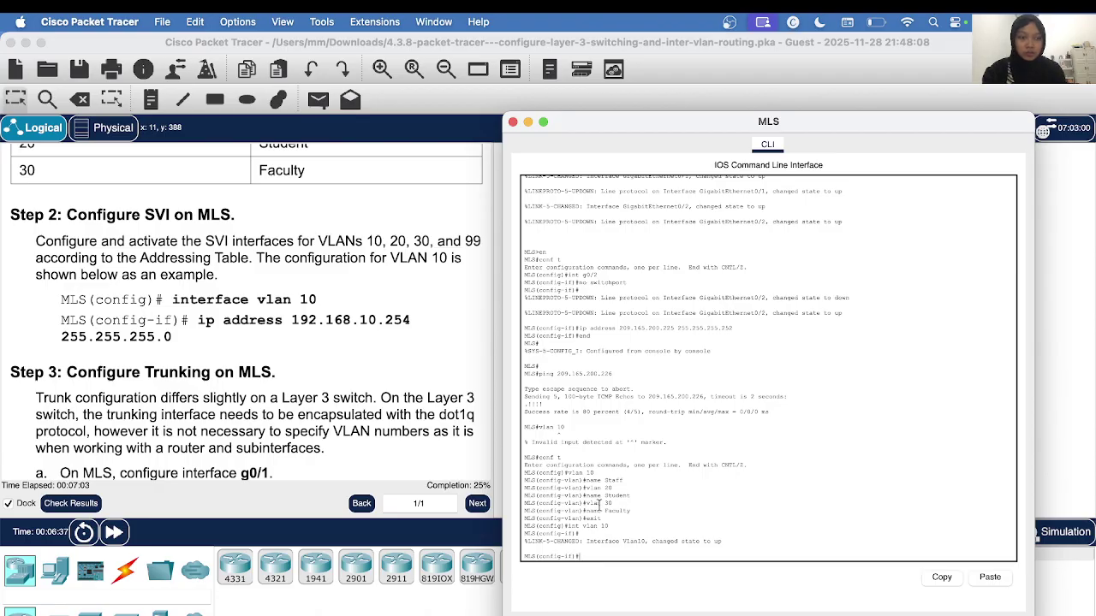
- Copy the example ip address command from the instructions and run it on MLS to assign 192.168.10.254 255.255.255.0 to interface VLAN 10
left_click_drag(197, 320, 224, 334)
right_click(224, 333)
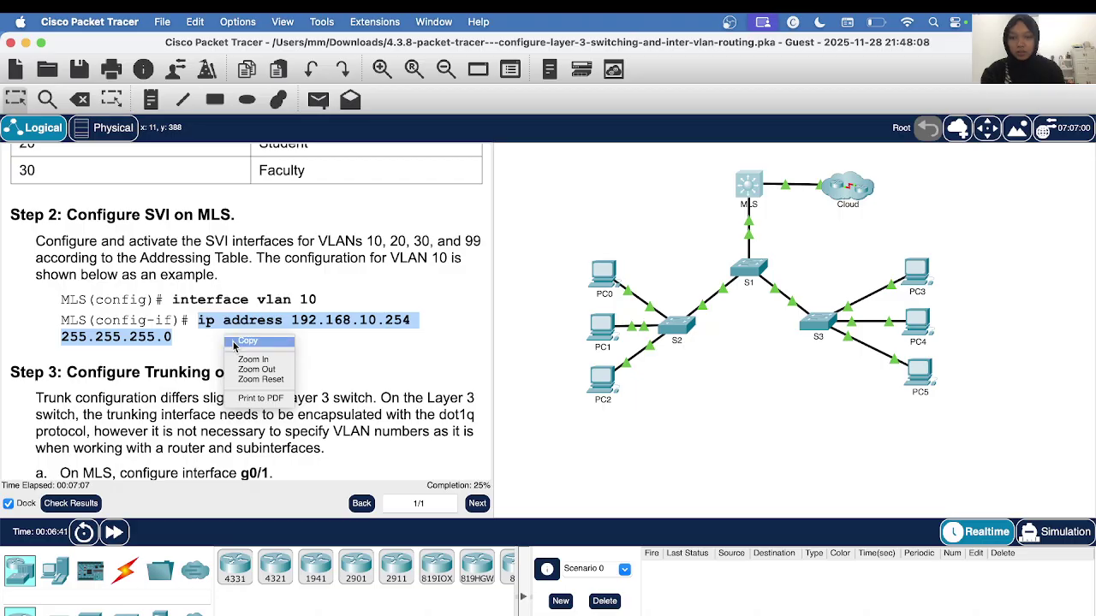
left_click(237, 342)
left_click(749, 184)
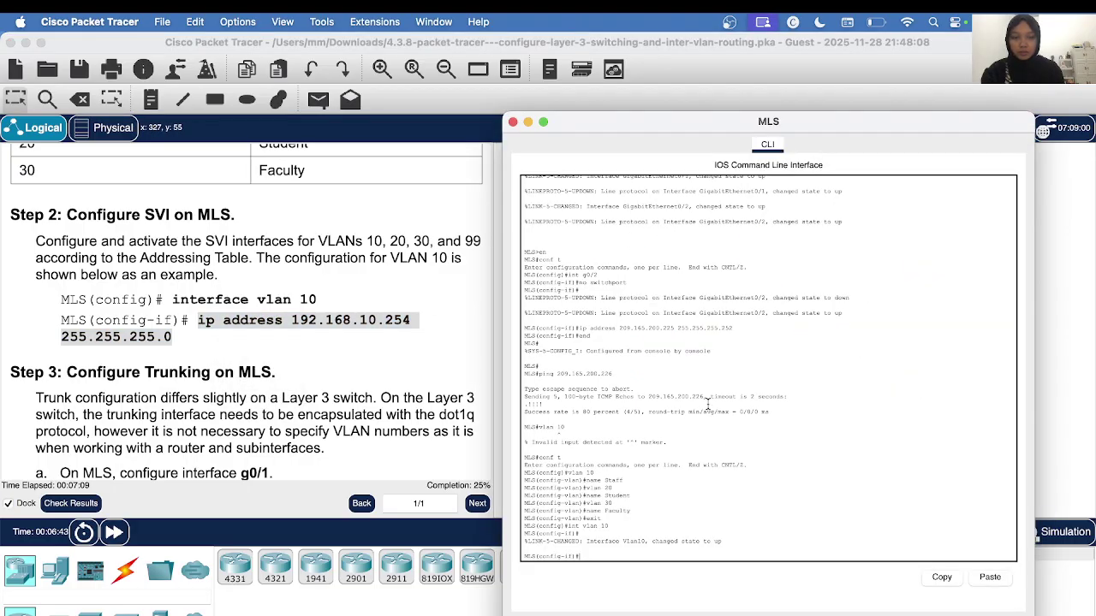
right_click(595, 557)
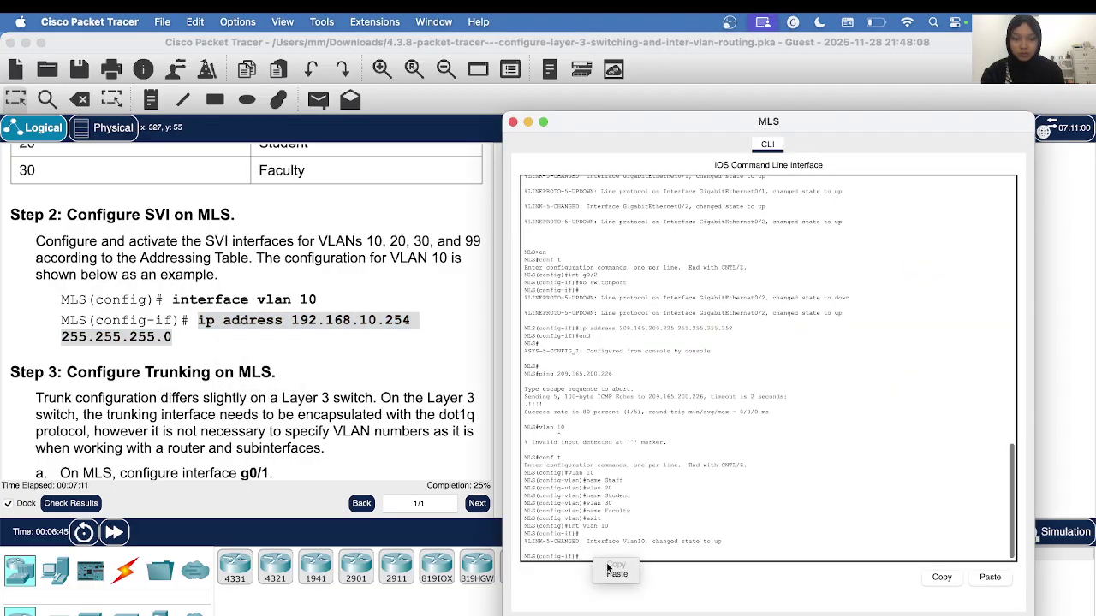
left_click(616, 574)
key("Return")
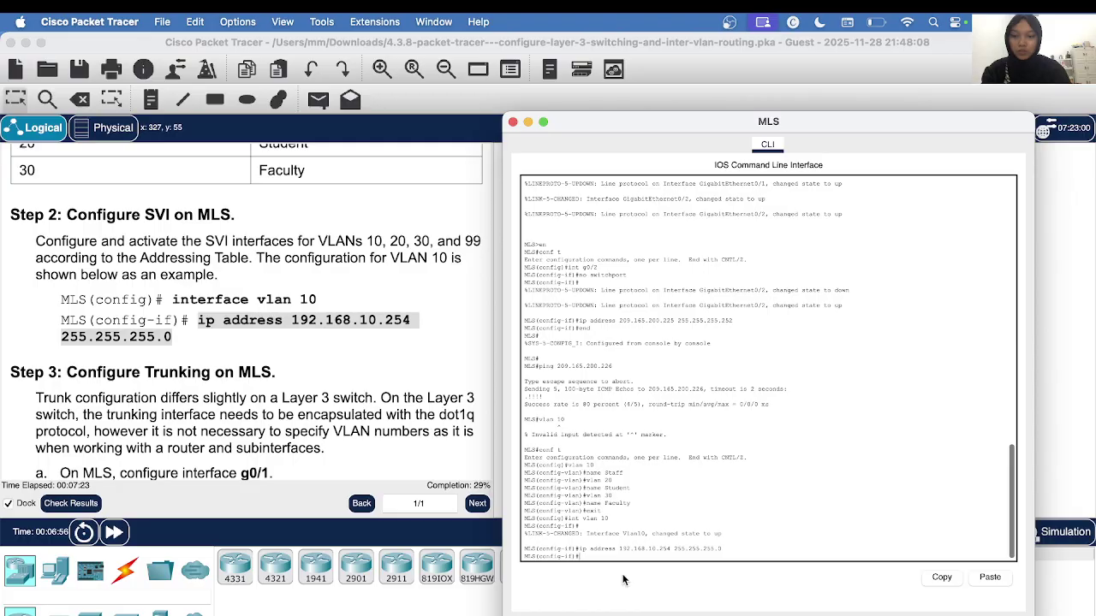
- Activate interface VLAN 10 with no shutdown and exit to global configuration mode
type("o s")
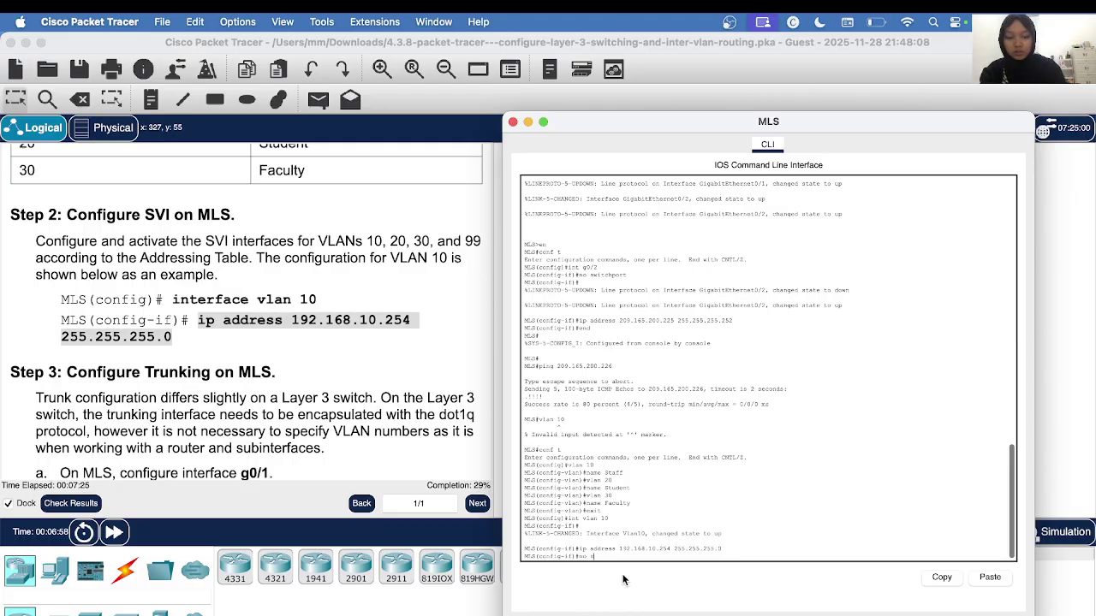
type("hut")
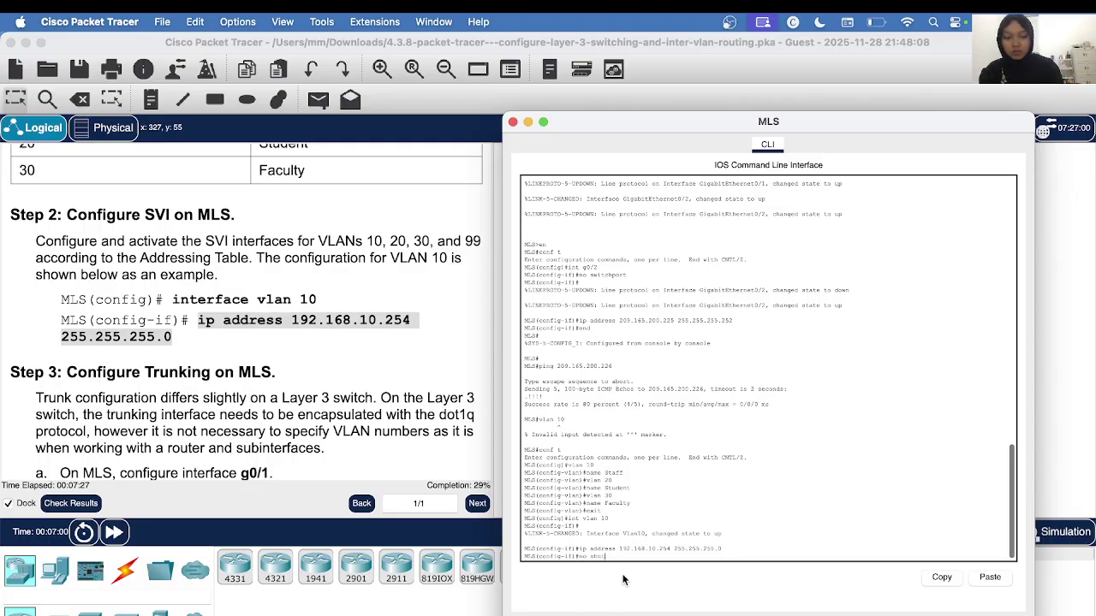
type("dow")
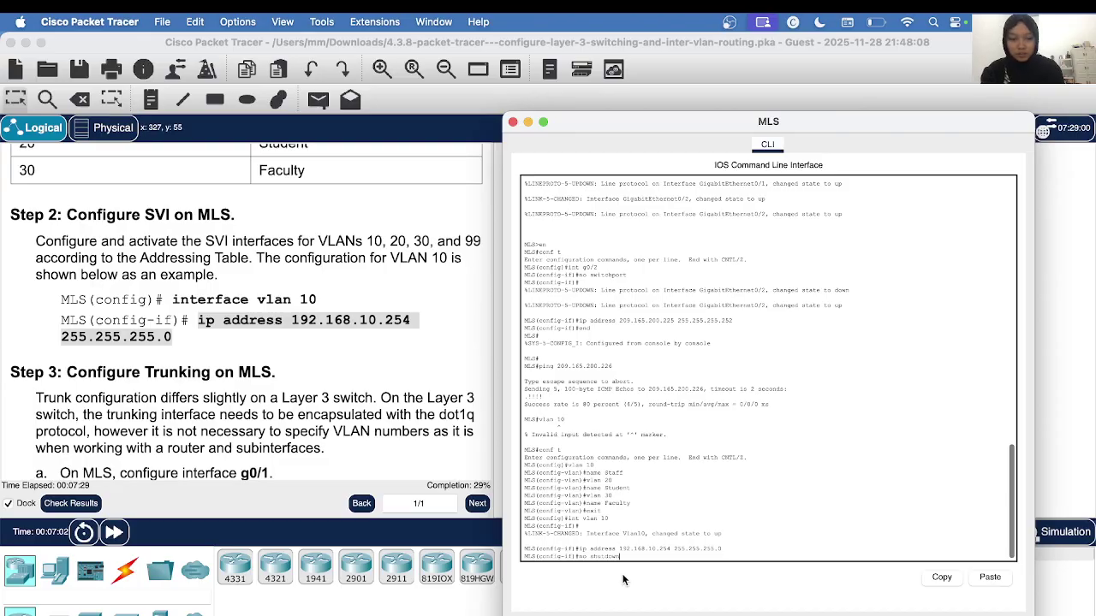
type("n")
key("Return")
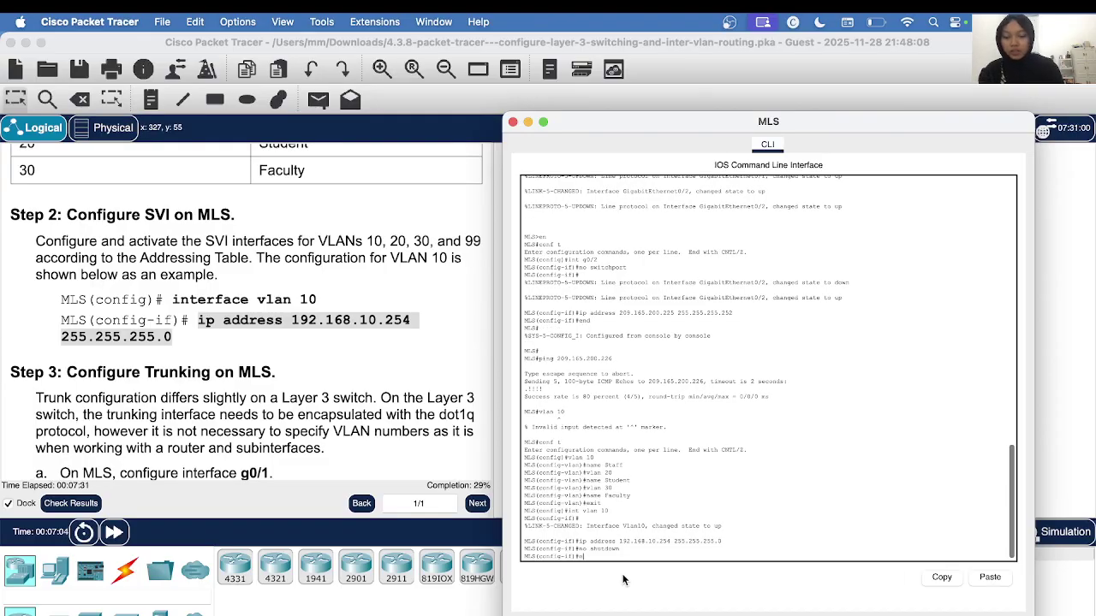
type("exit")
key("Return")
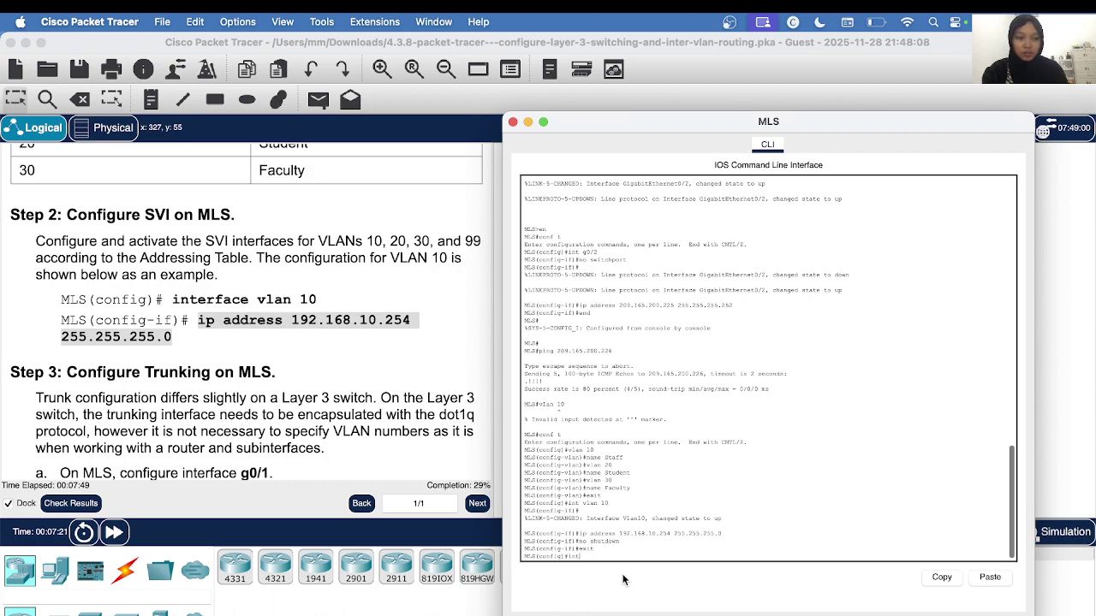
- Enter interface configuration for the VLAN 20 SVI on MLS with int vlan 20
type("t")
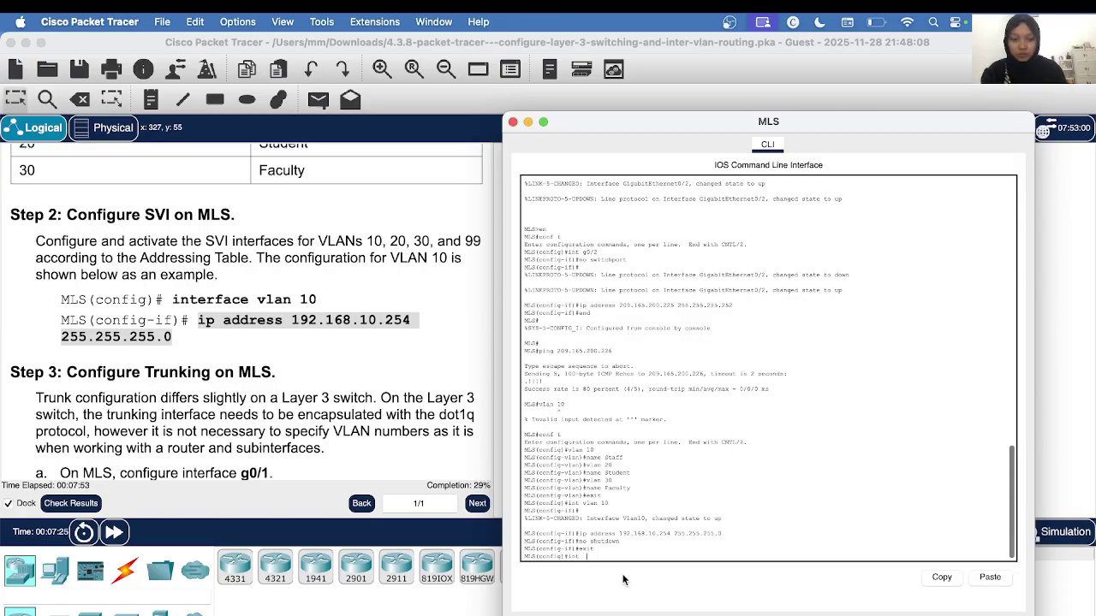
type(" v")
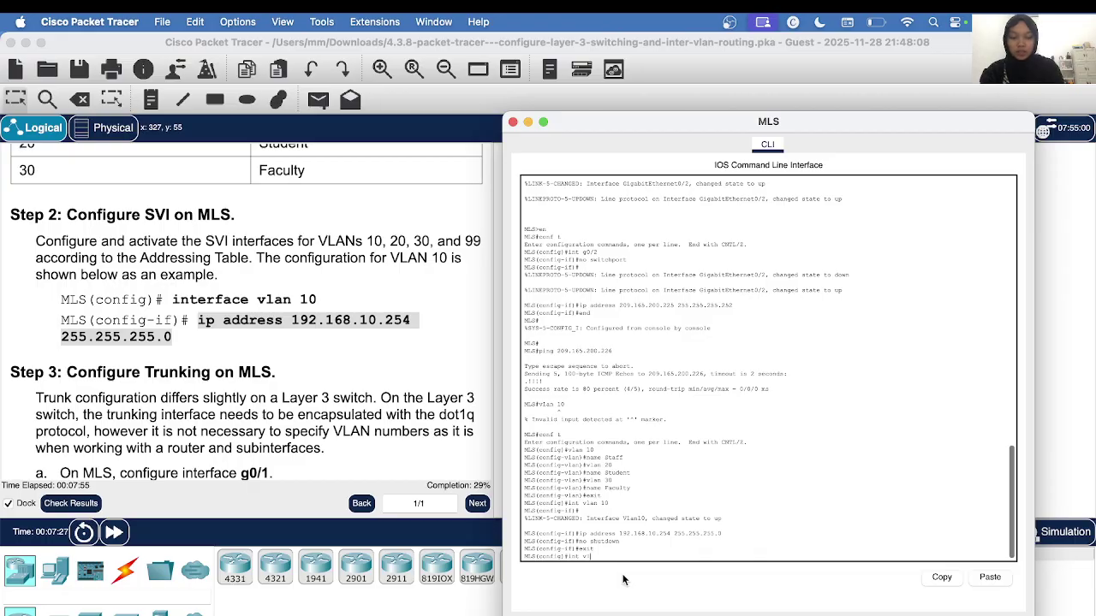
type("lan 3")
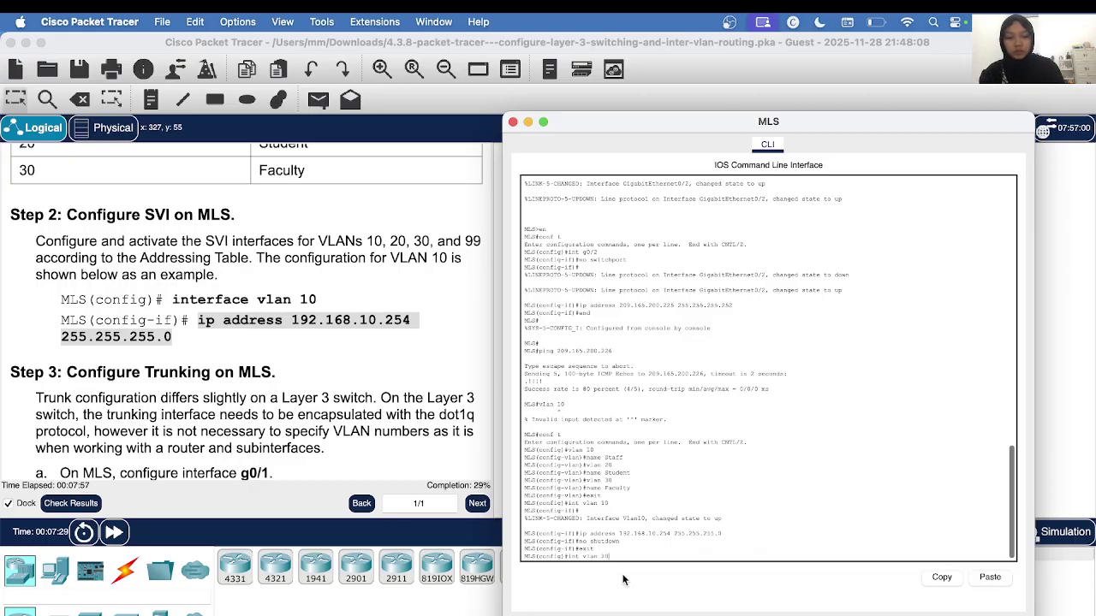
type("0")
key("Return")
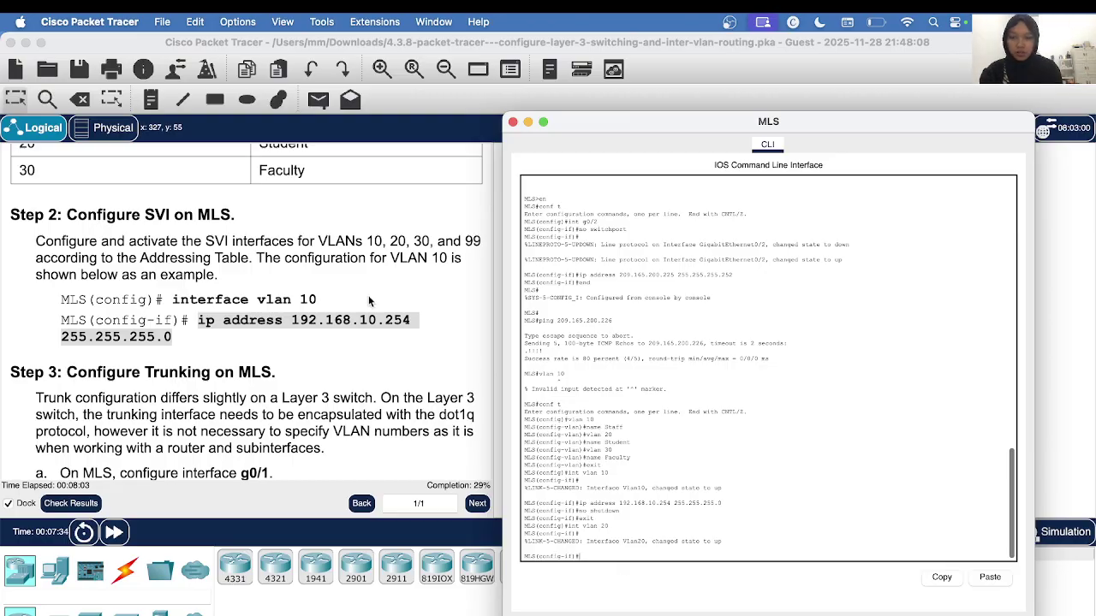
- Copy the VLAN 20 address 192.168.20.254 from the Addressing Table in the instructions
scroll(368, 295, "up", 20)
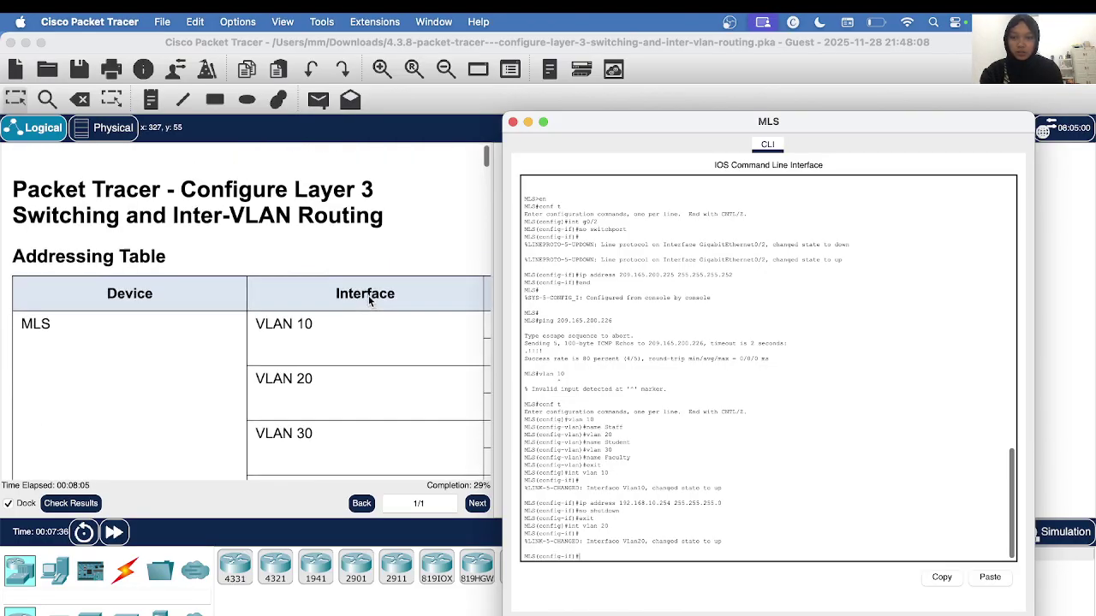
scroll(368, 295, "down", 5)
scroll(368, 295, "up", 2)
scroll(368, 295, "right", 4)
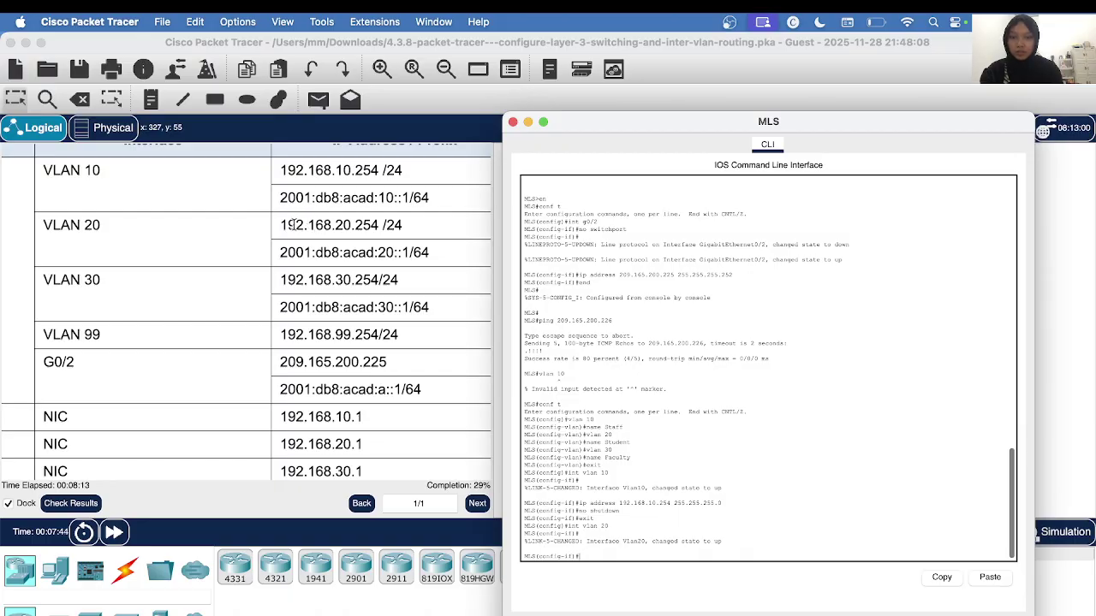
left_click_drag(279, 229, 376, 219)
right_click(377, 219)
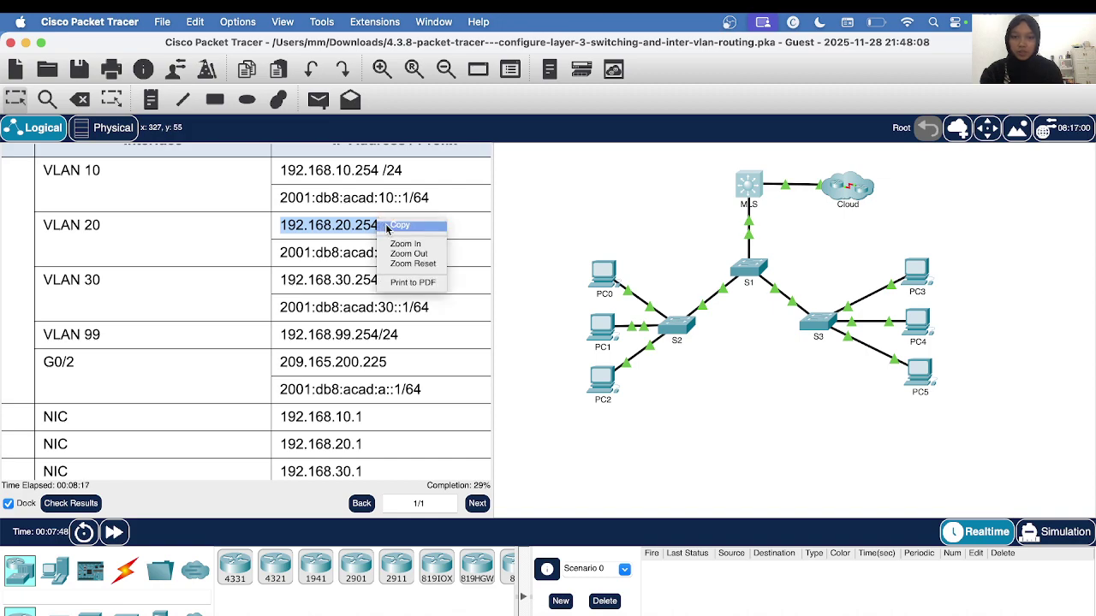
left_click(399, 226)
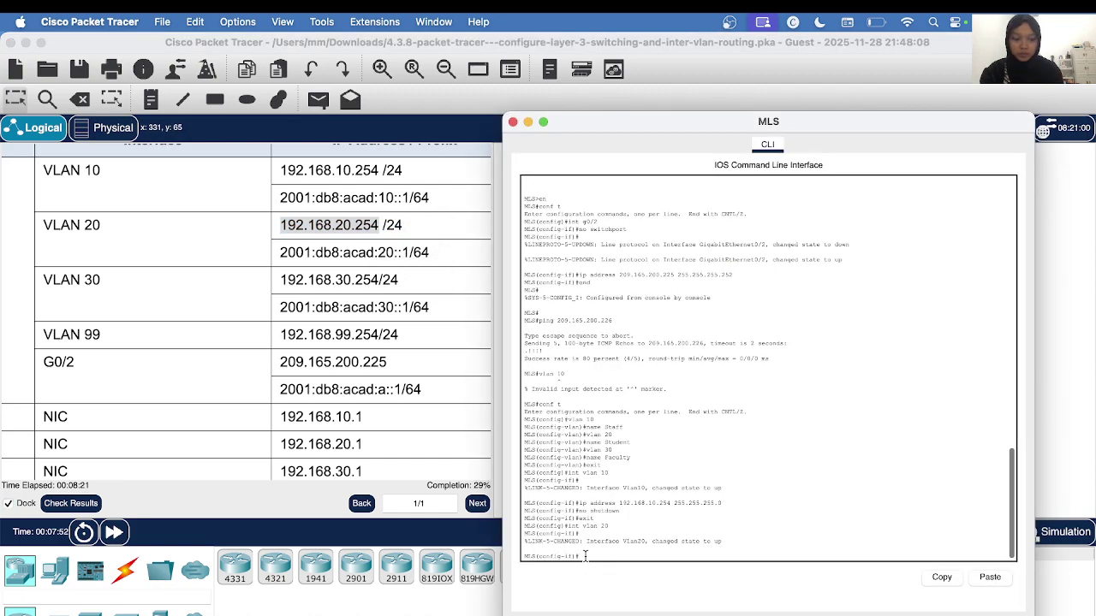
- Reuse the earlier ip address command to assign 192.168.20.254 255.255.255.0 to the VLAN 20 SVI on MLS
type("no shutdown")
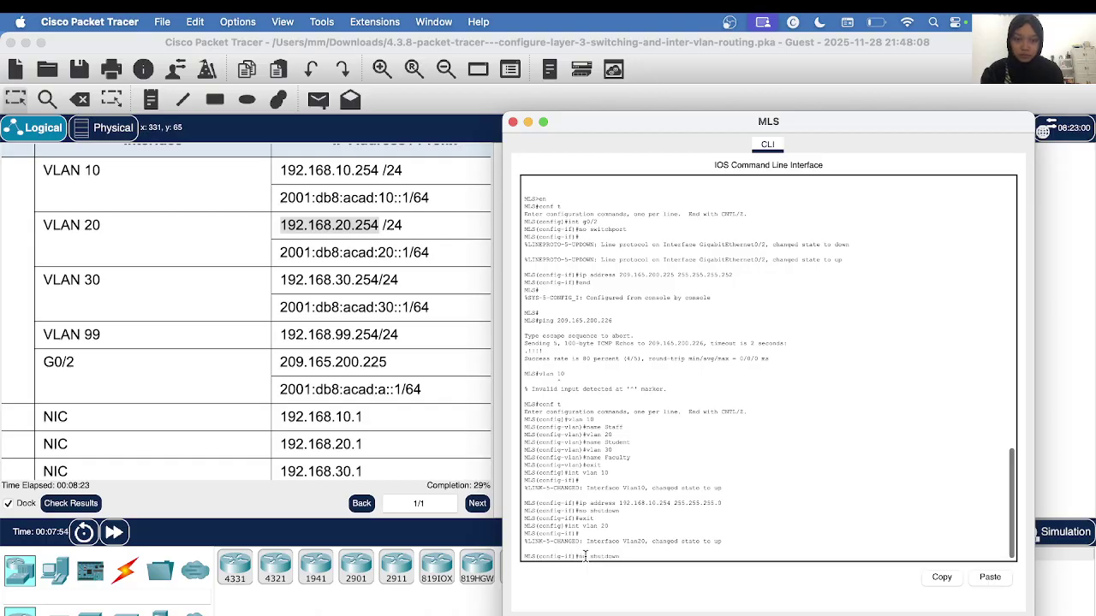
key("Up")
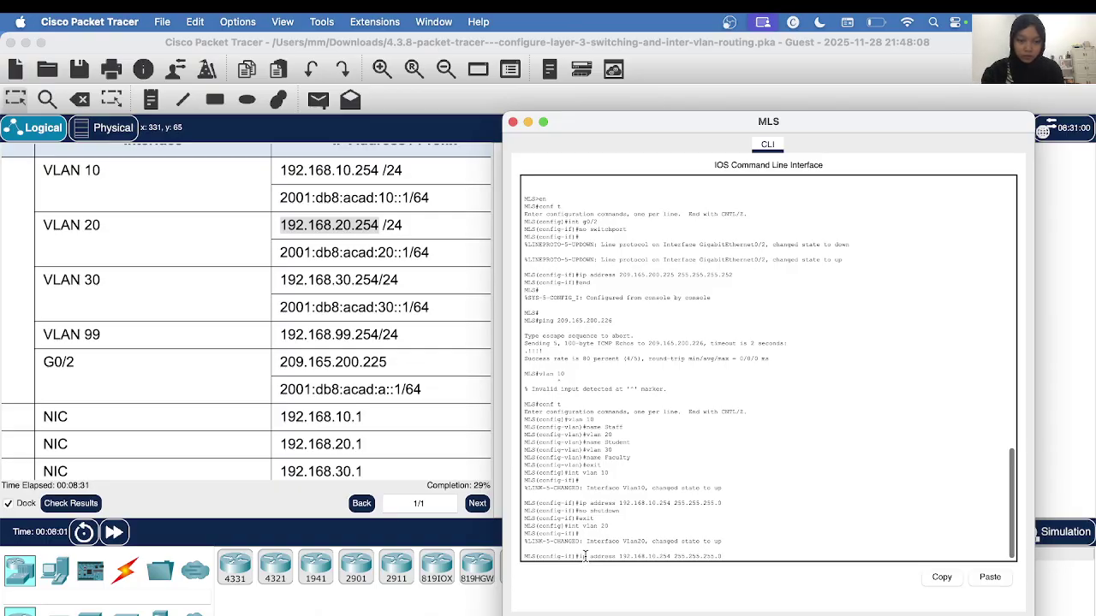
key("BackSpace")
key("BackSpace")
key("BackSpace")
key("BackSpace")
key("BackSpace")
key("BackSpace")
key("BackSpace")
key("BackSpace")
key("BackSpace")
key("BackSpace")
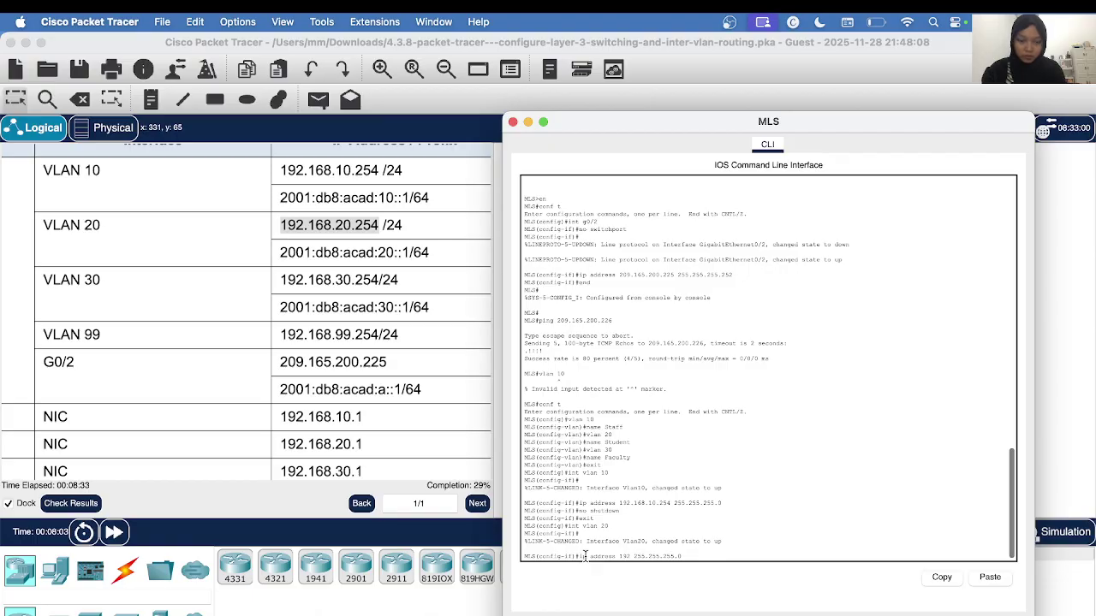
key("BackSpace")
key("BackSpace")
key("BackSpace")
key("BackSpace")
right_click(619, 558)
left_click(634, 575)
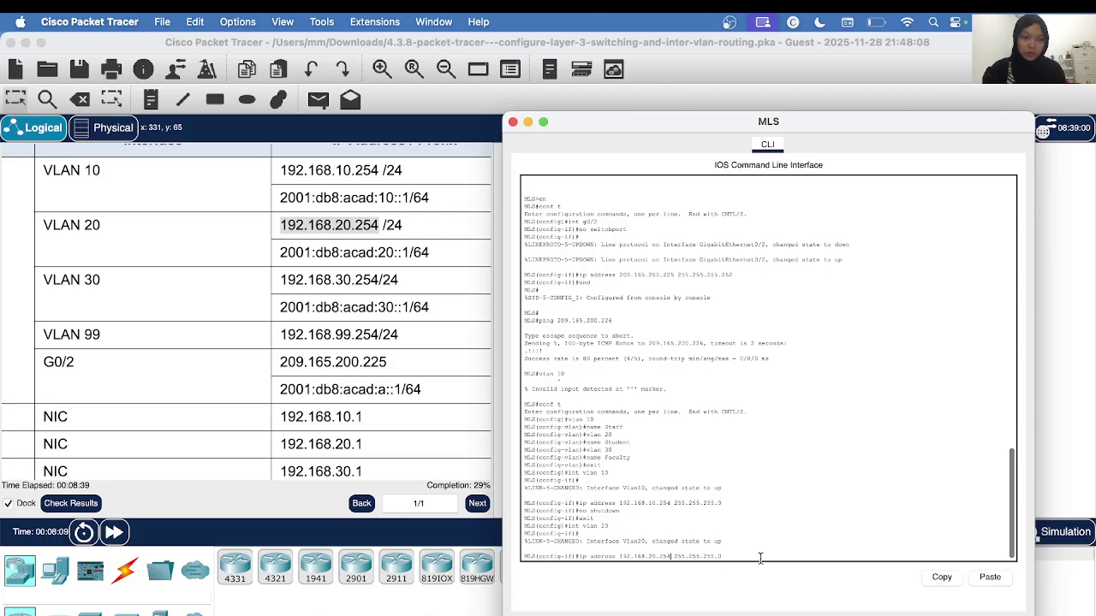
key("Return")
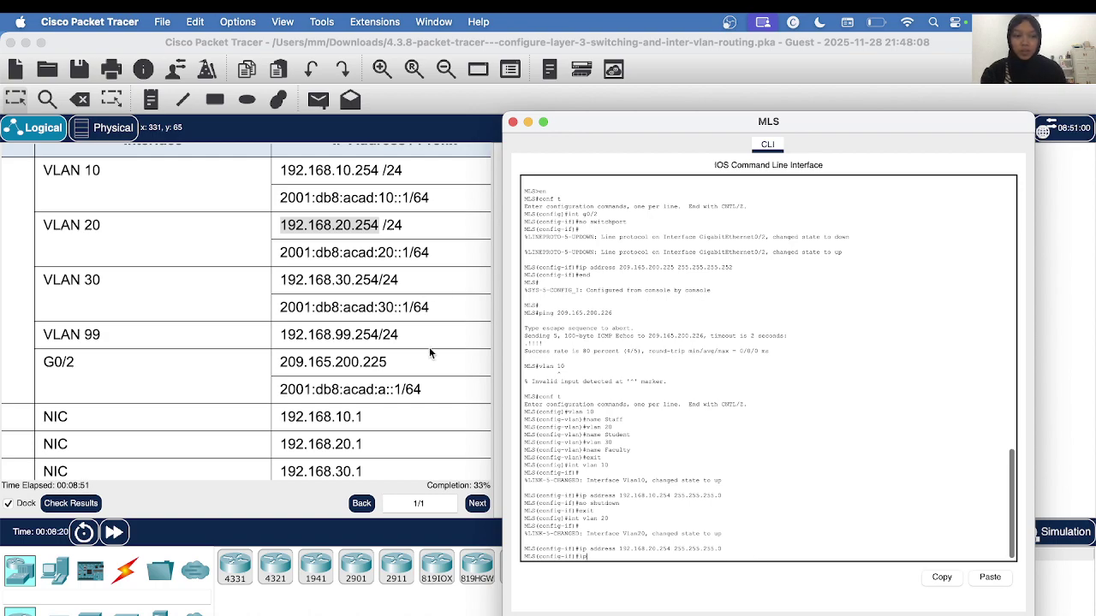
- Assign the IPv6 address 2001:db8:acad:20::1/64, copied from the Addressing Table, to the VLAN 20 SVI with the ipv6 address command
type("v")
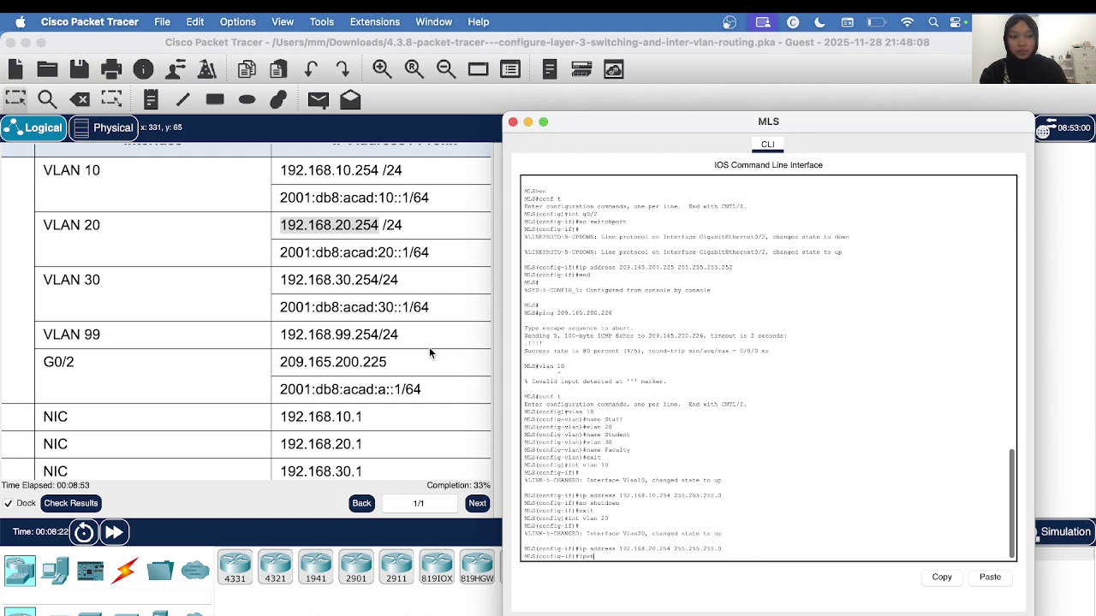
type("6 a")
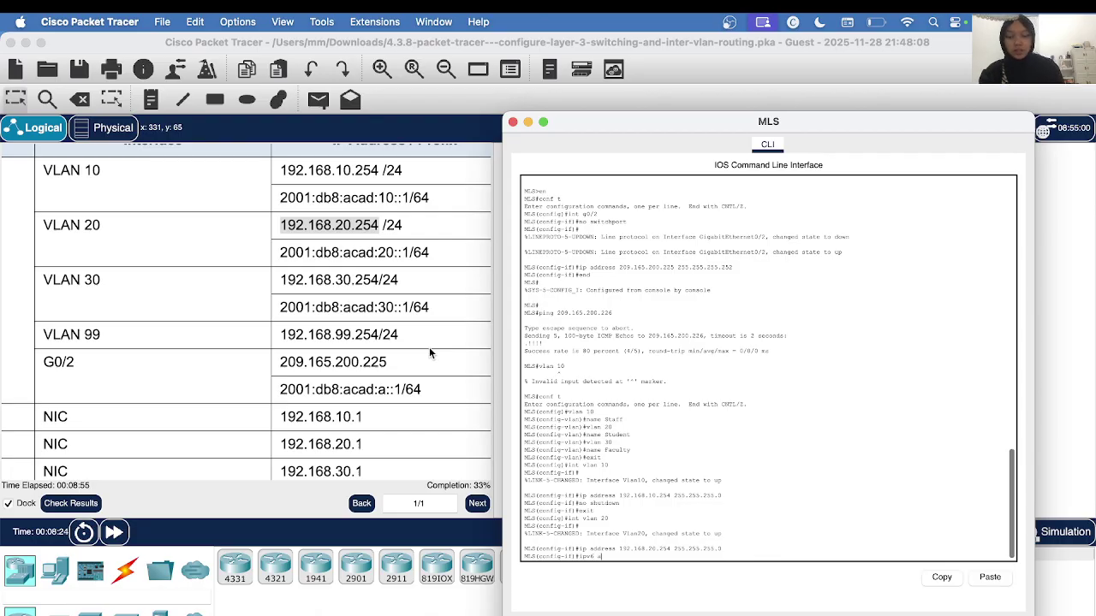
type("ddress")
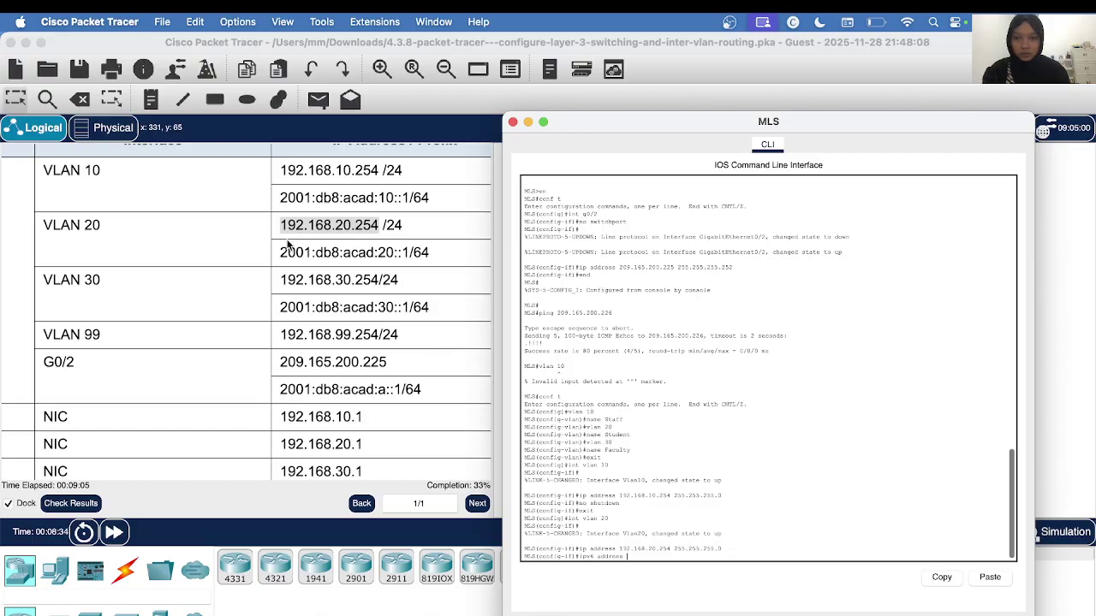
left_click_drag(281, 253, 429, 253)
right_click(426, 254)
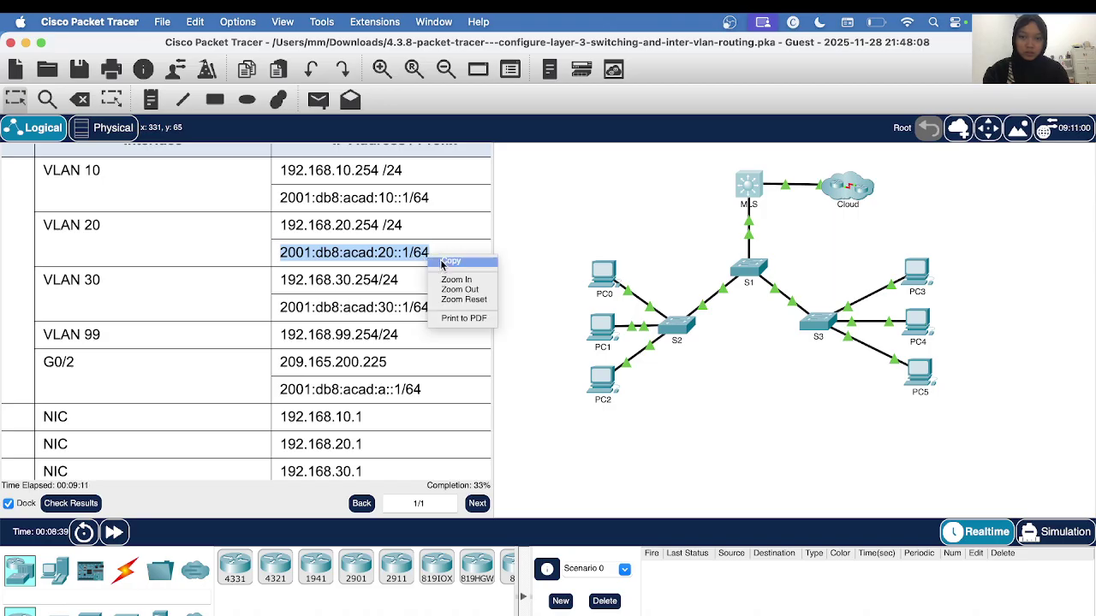
left_click(452, 261)
left_click(752, 186)
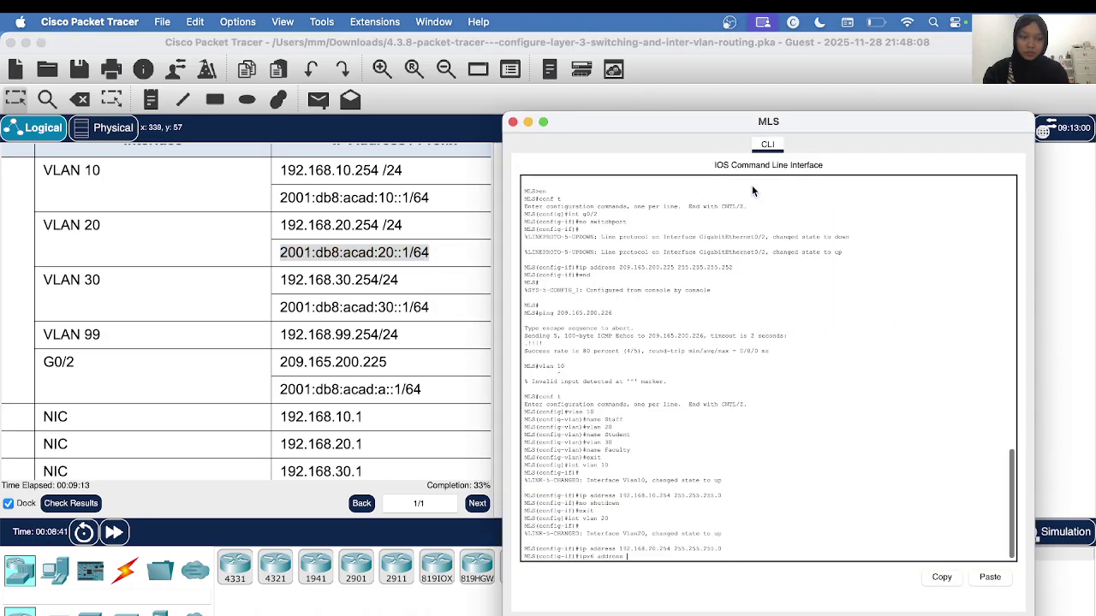
right_click(638, 559)
left_click(660, 574)
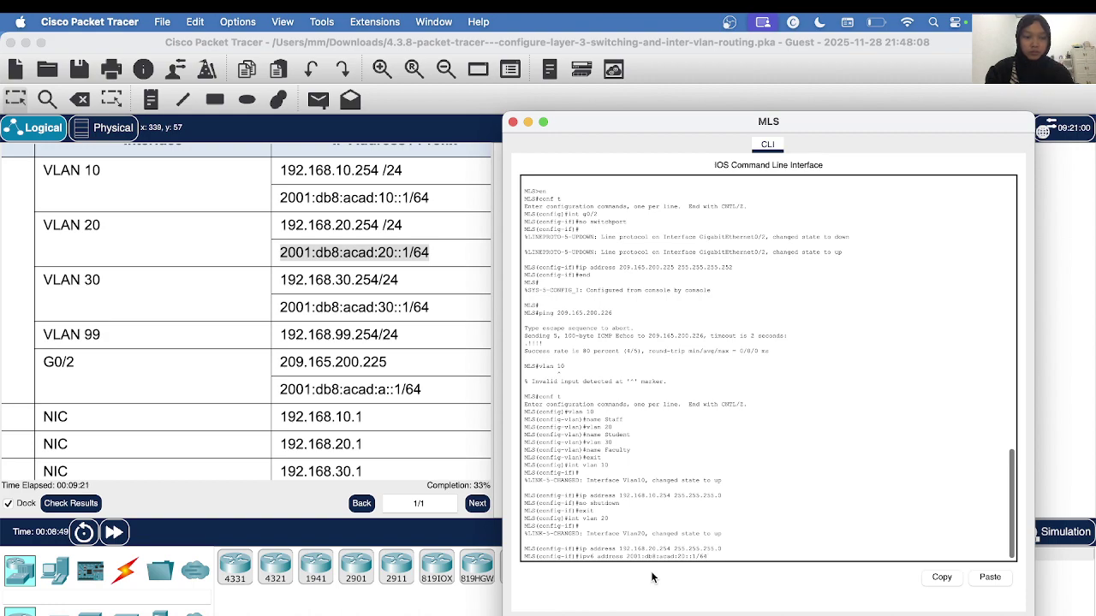
key("Return")
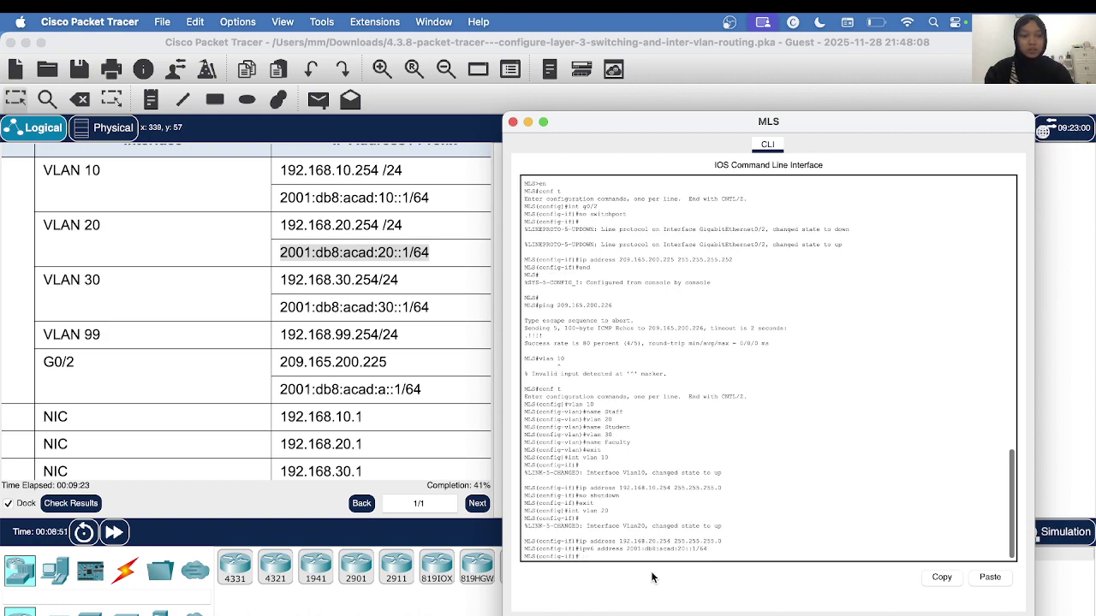
- Enter interface configuration for the VLAN 30 SVI on MLS with int vlan 30
type("int")
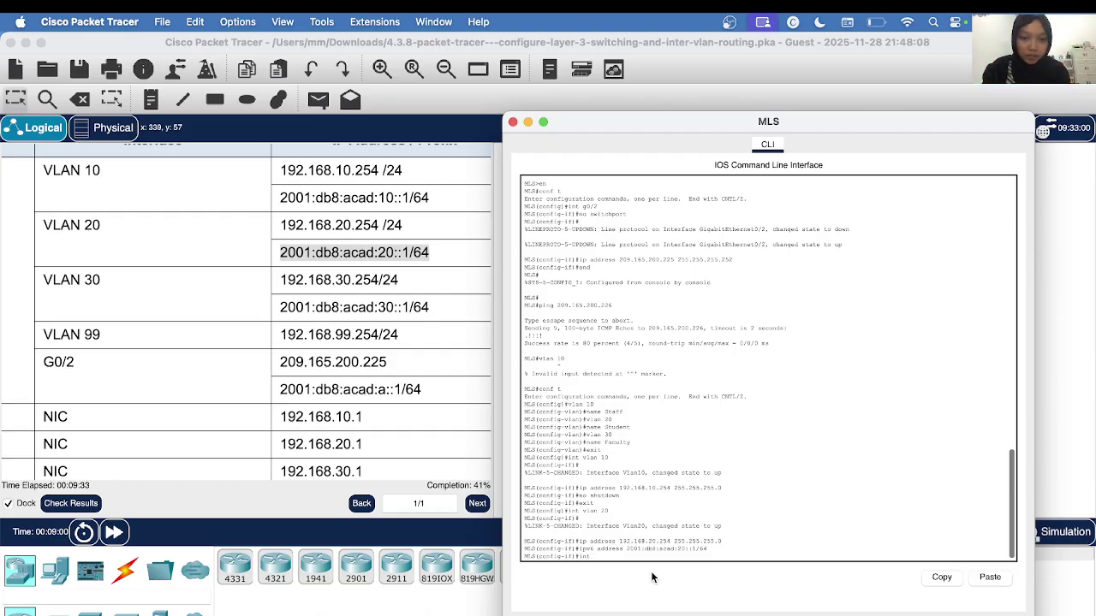
type("vla")
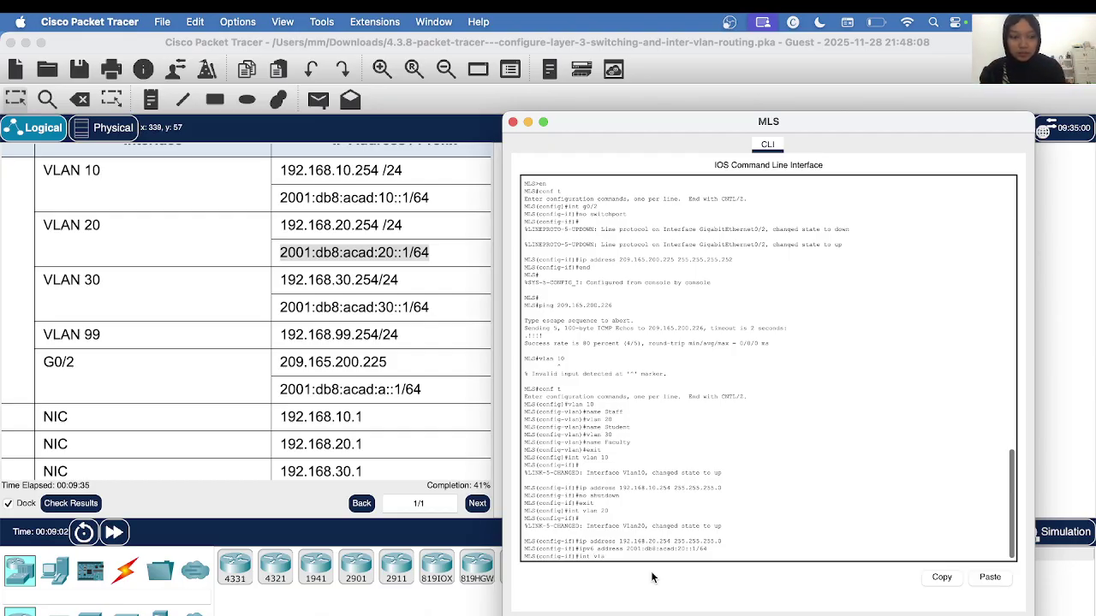
type("n 3")
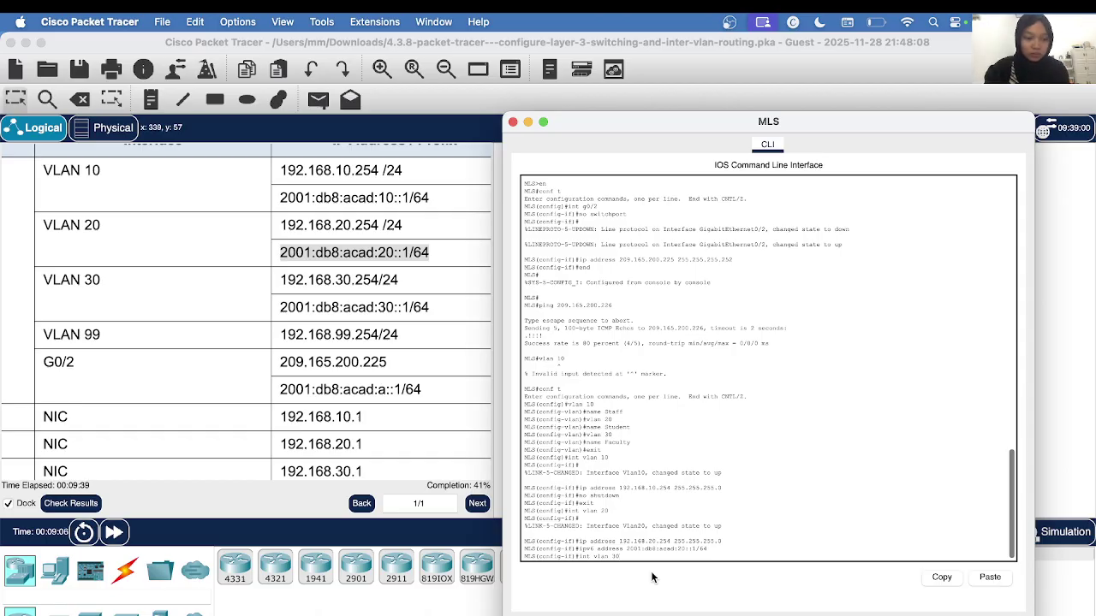
type("0")
key("Return")
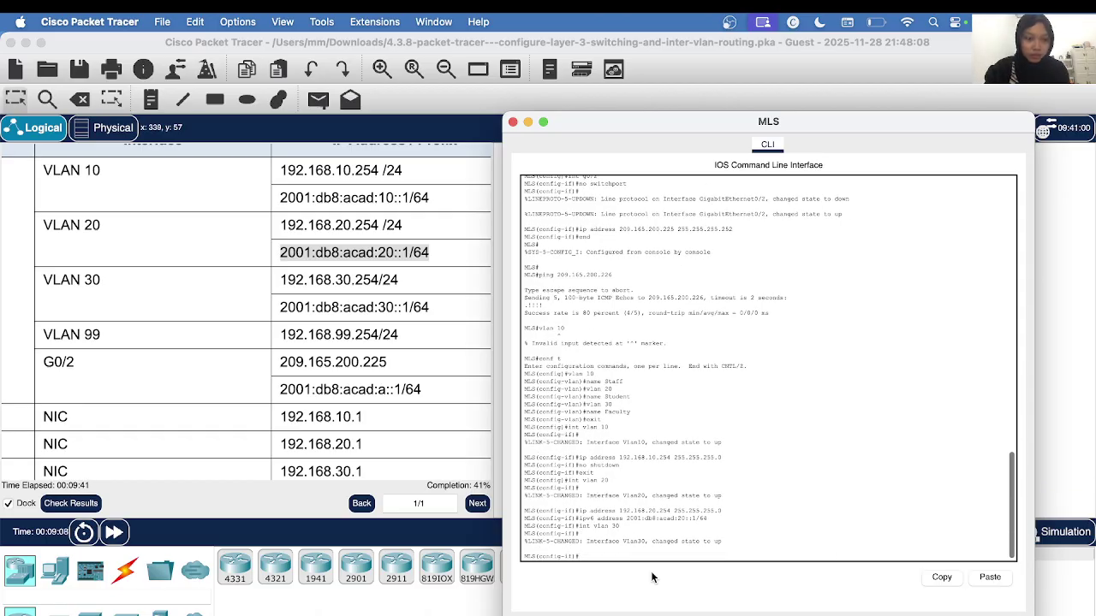
- Copy the VLAN 30 address 192.168.30.254 from the Addressing Table and return to the MLS command line
left_click(283, 278)
left_click_drag(281, 280, 377, 283)
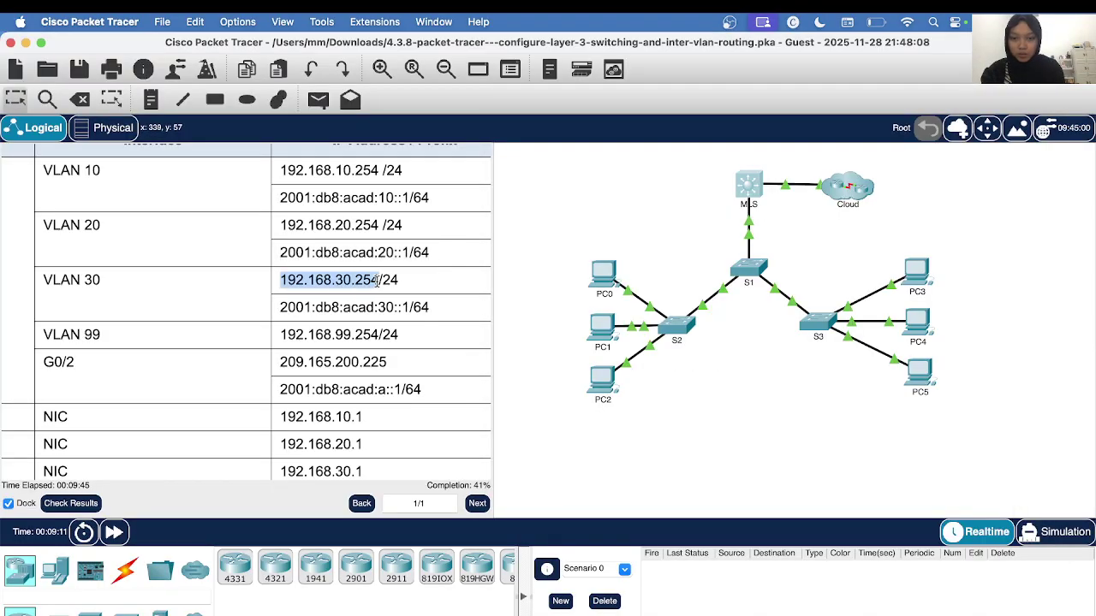
right_click(377, 282)
left_click(402, 293)
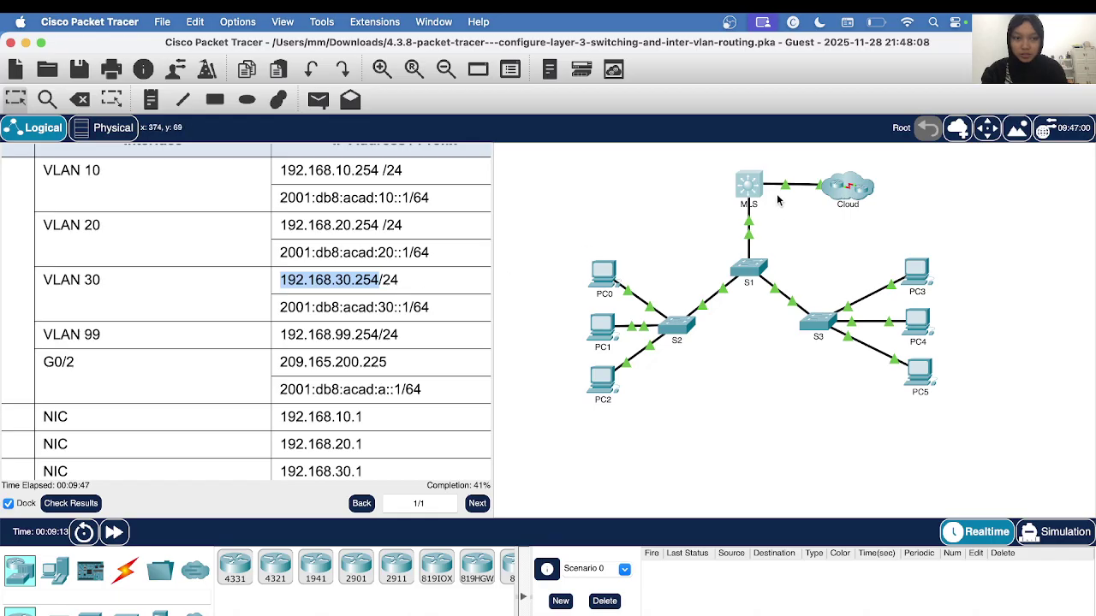
left_click(744, 184)
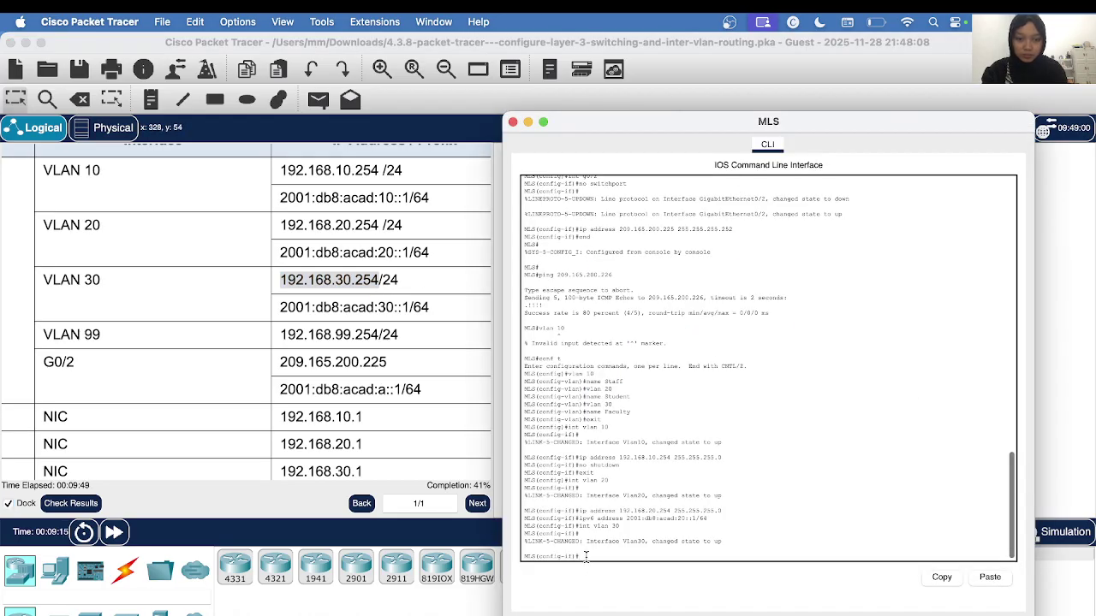
- Recall the VLAN 20 ip address command, replace its address and run it to assign 192.168.30.254 255.255.255.0 to the VLAN 30 SVI
key("Up")
key("Up")
key("Up")
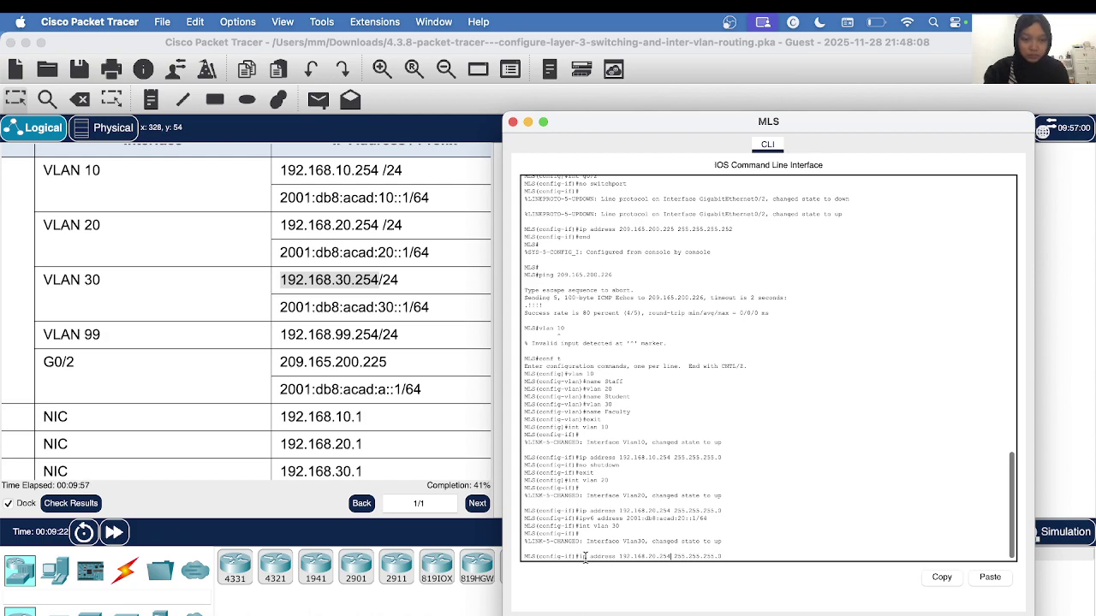
key("BackSpace")
key("BackSpace")
key("BackSpace")
key("BackSpace")
key("BackSpace")
key("BackSpace")
key("BackSpace")
key("BackSpace")
key("BackSpace")
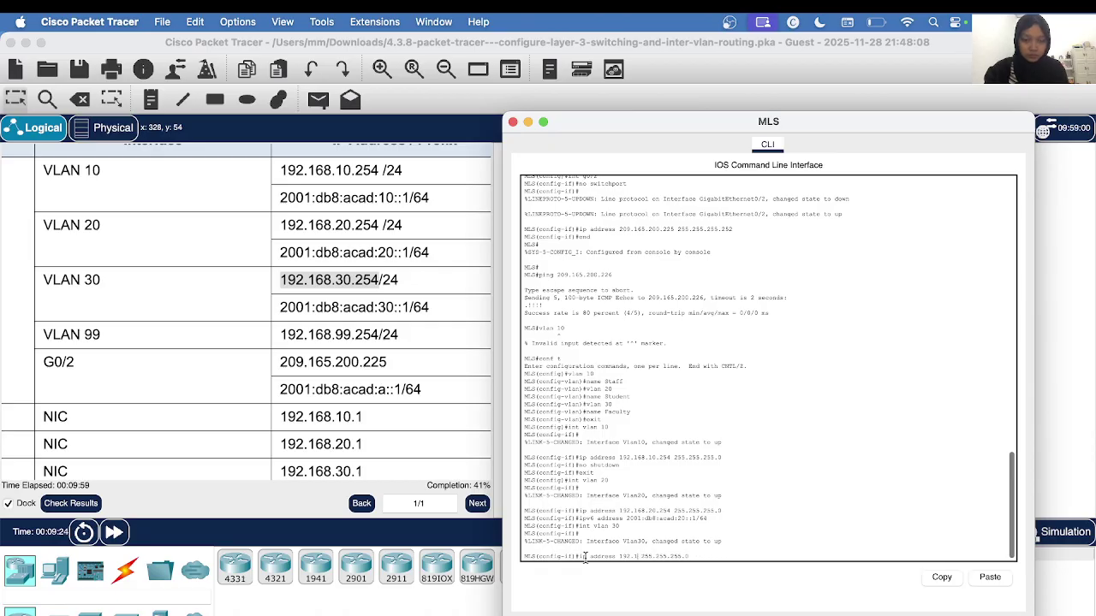
key("BackSpace")
key("BackSpace")
key("BackSpace")
key("BackSpace")
key("BackSpace")
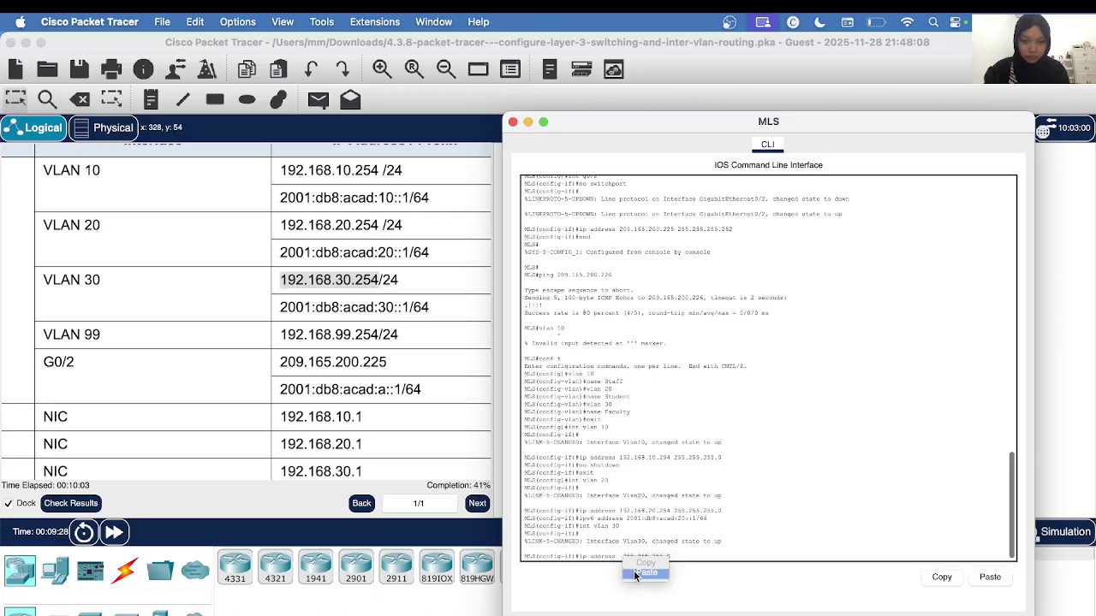
key("super+v")
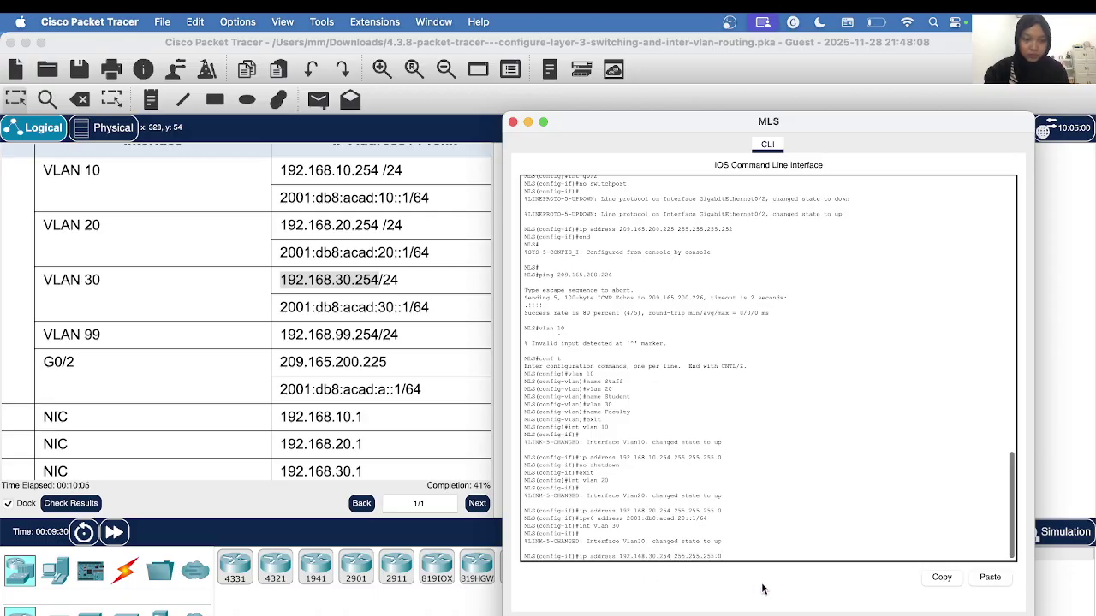
key("Return")
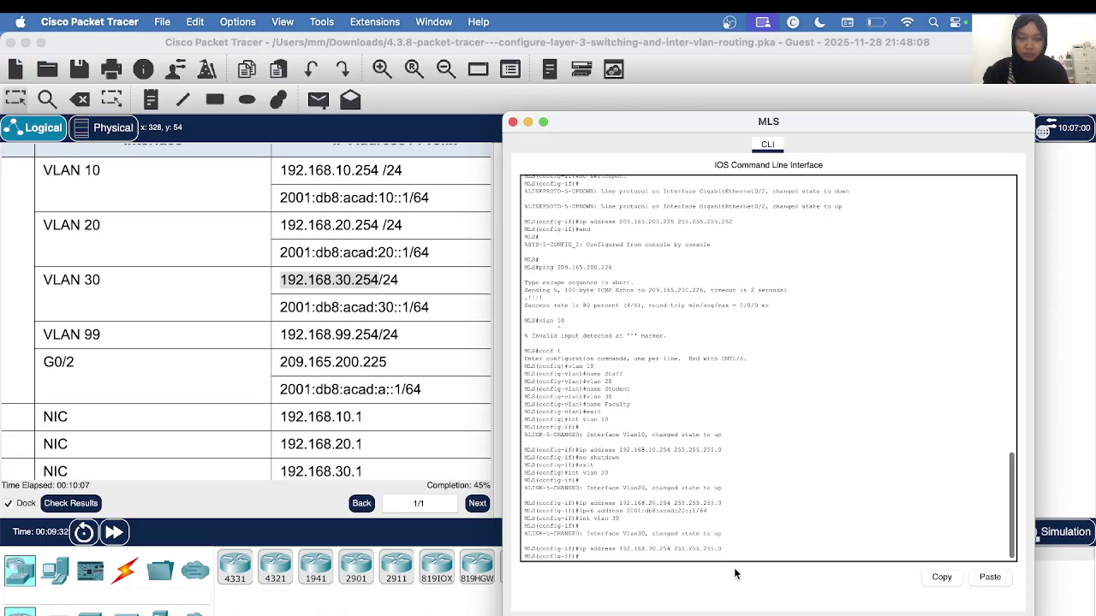
- Recall the VLAN 20 ipv6 address command on MLS and remove the address from it, keeping only the command words
key("Up")
key("Up")
key("Up")
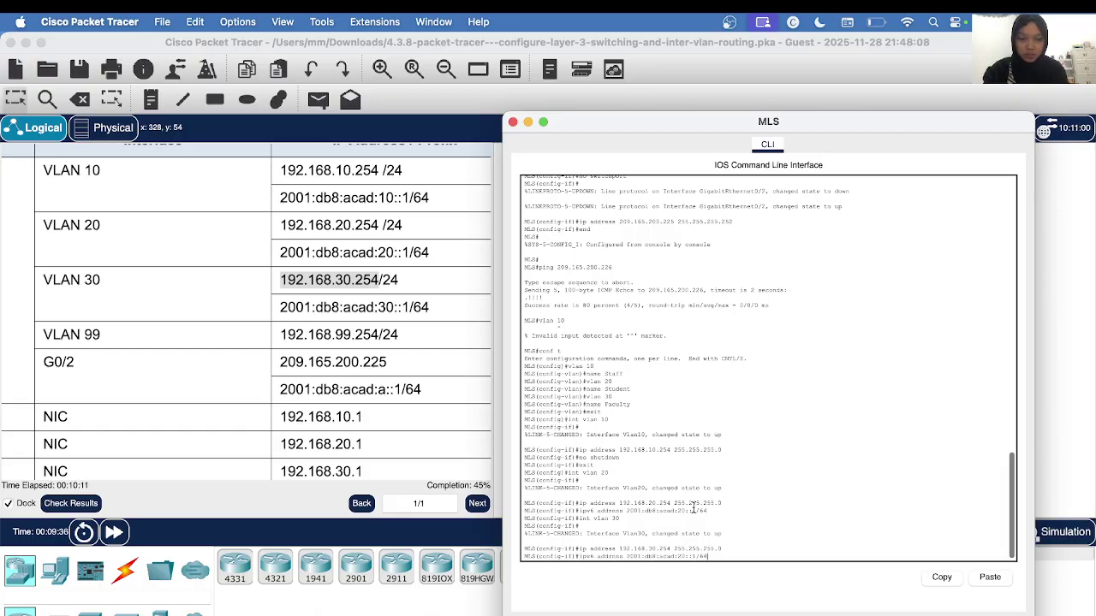
key("BackSpace")
key("BackSpace")
key("BackSpace")
key("BackSpace")
key("BackSpace")
key("BackSpace")
key("BackSpace")
key("BackSpace")
key("BackSpace")
key("BackSpace")
key("BackSpace")
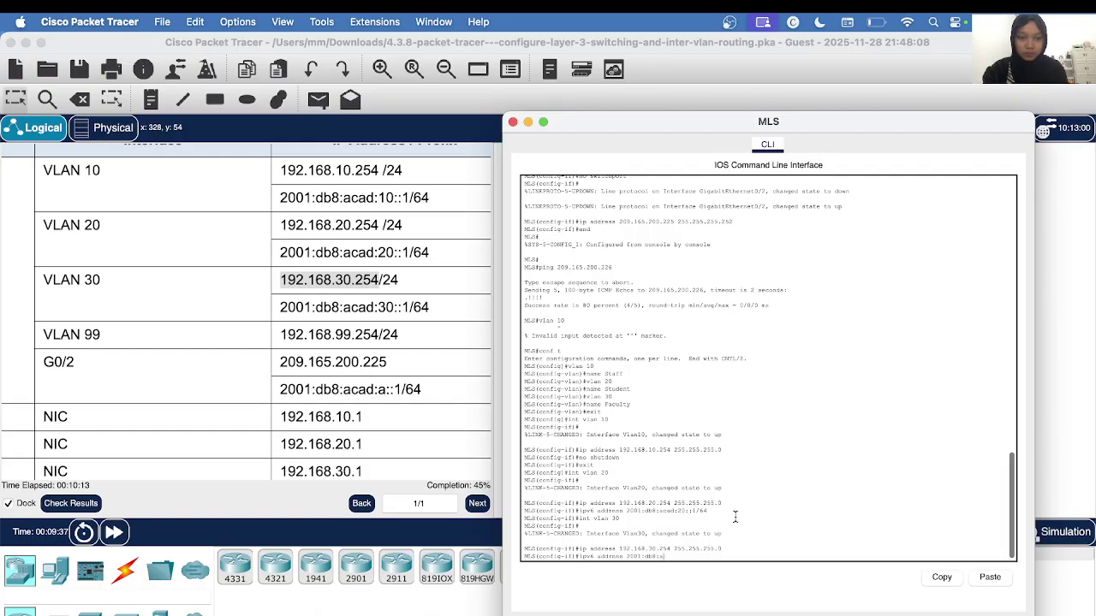
key("BackSpace")
key("BackSpace")
key("BackSpace")
key("BackSpace")
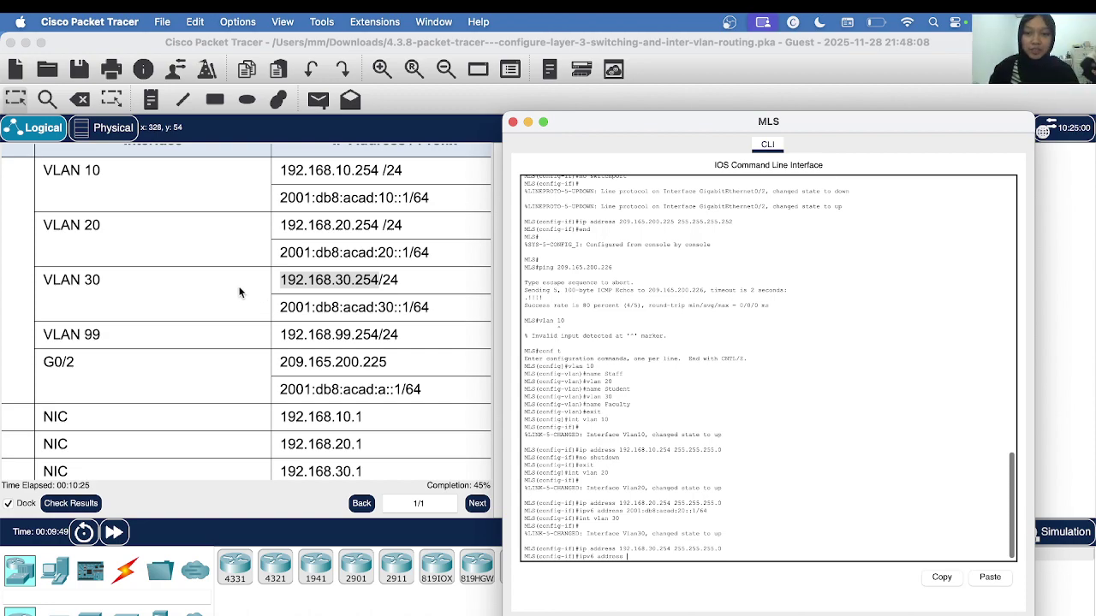
- Copy 2001:db8:acad:30::1/64 from the Addressing Table and complete the ipv6 address command with it to assign it to the VLAN 30 SVI
left_click(295, 310)
left_click_drag(295, 310, 427, 314)
right_click(426, 314)
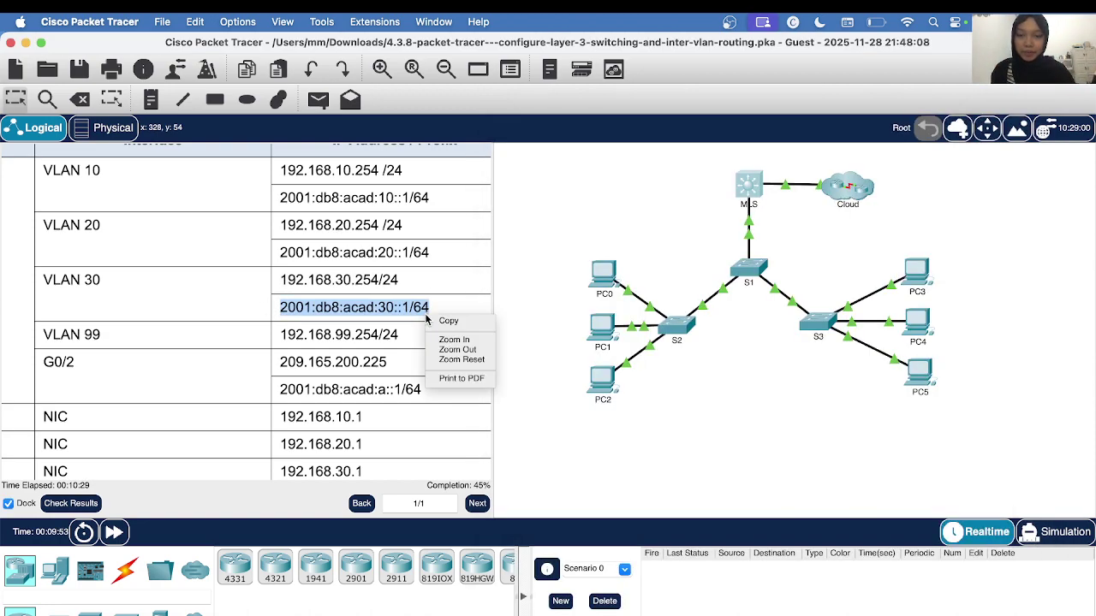
left_click(448, 320)
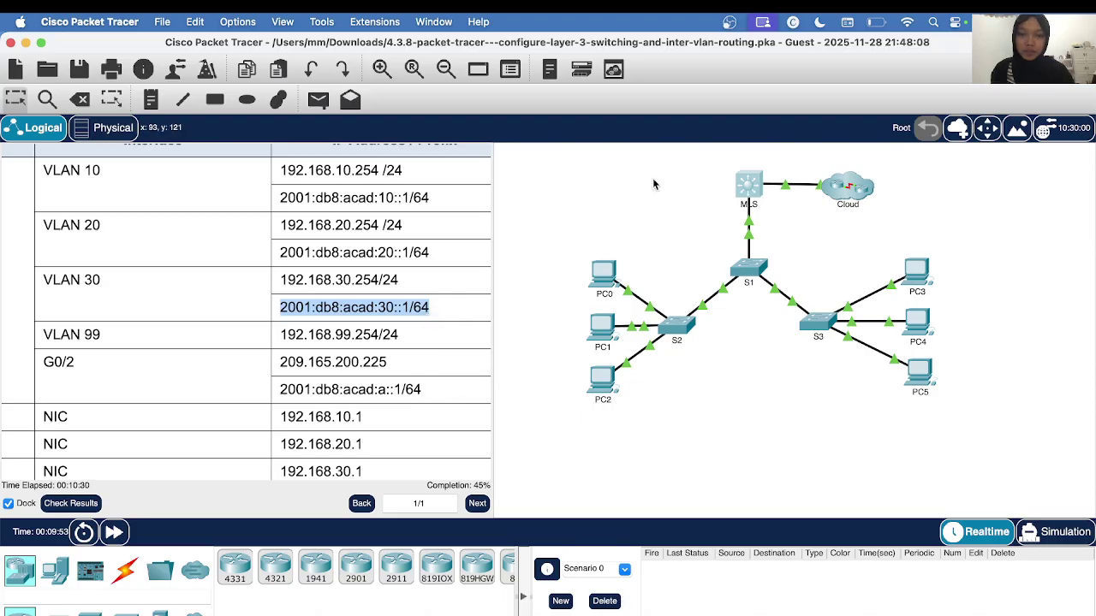
left_click(757, 188)
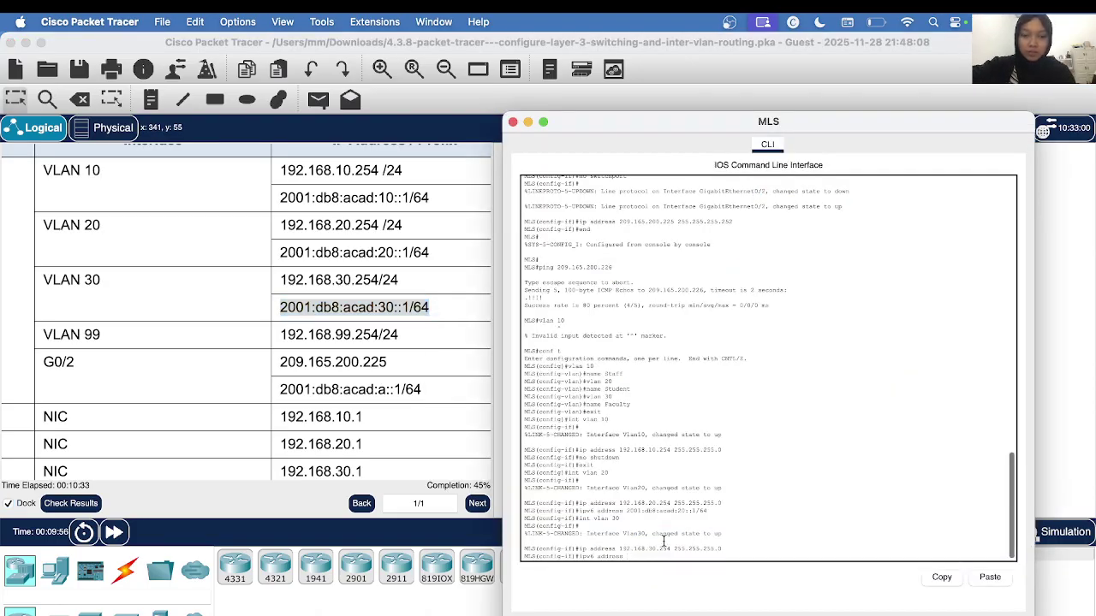
right_click(629, 557)
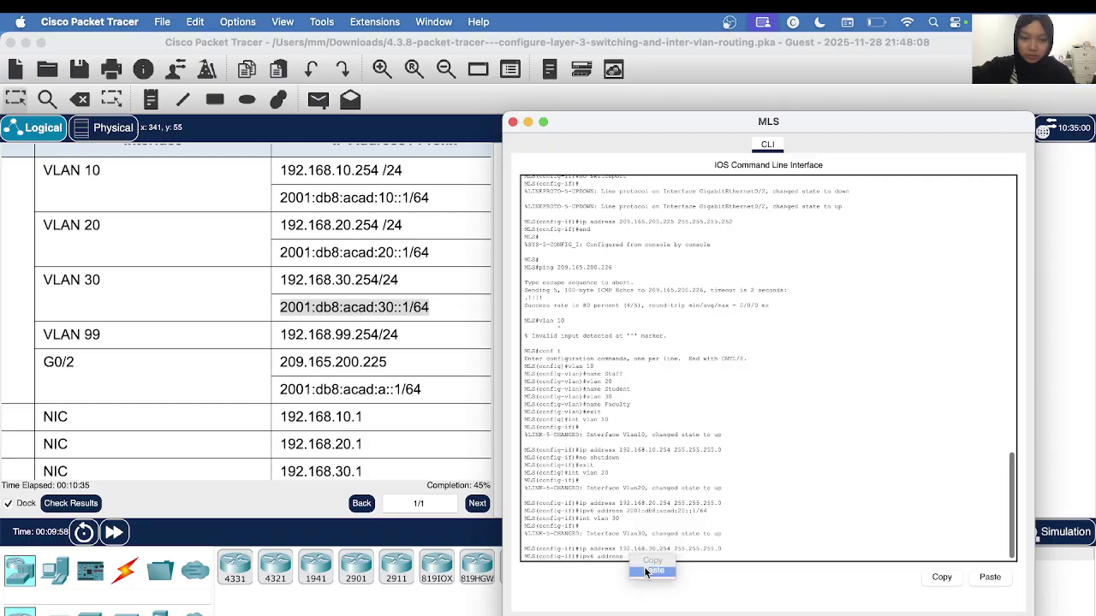
left_click(649, 571)
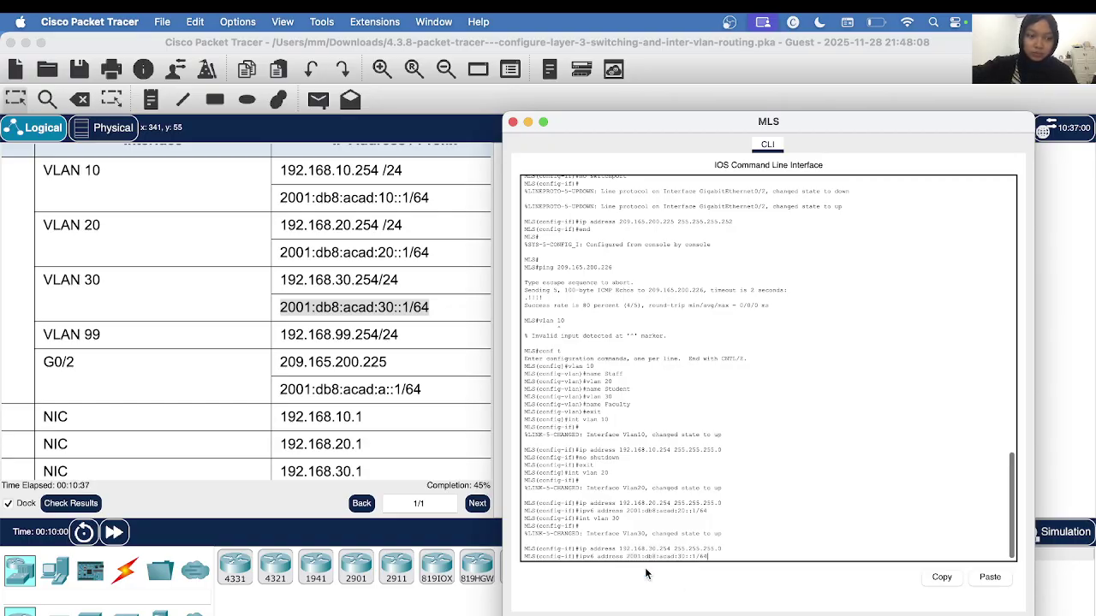
key("Return")
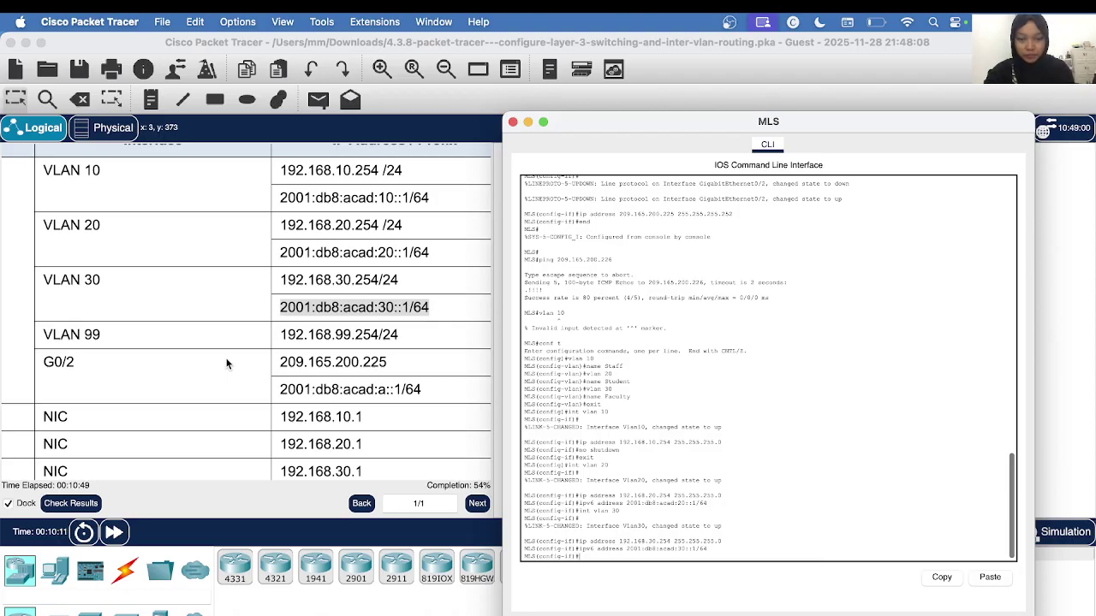
- Enter interface configuration mode for VLAN 99 on MLS with int vlan 99
type("t v")
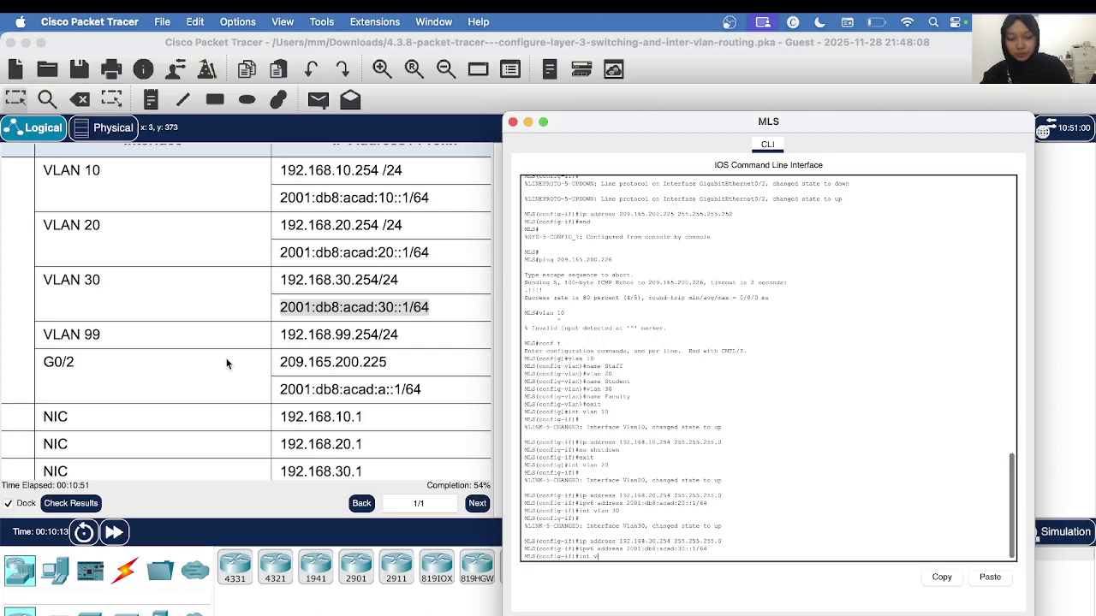
type("lan ")
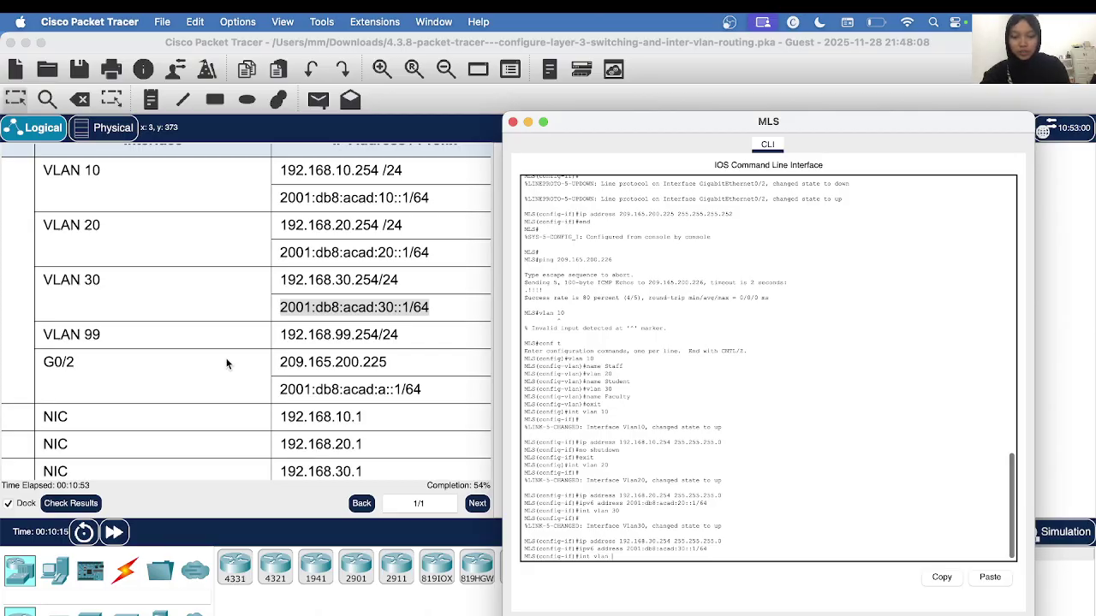
type("3")
type("99")
key("Return")
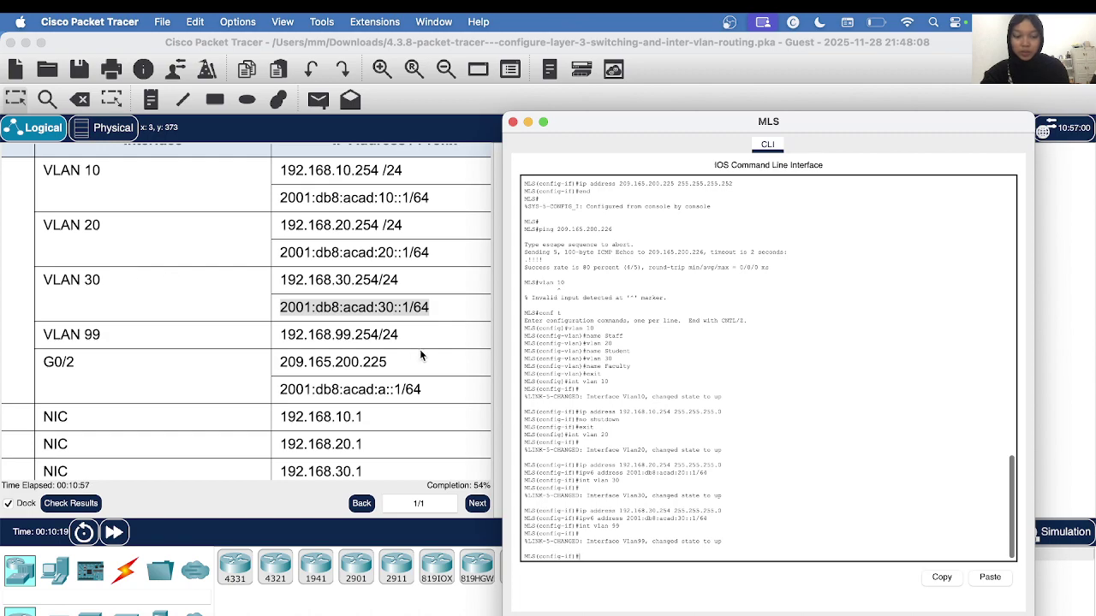
- Recall the VLAN 30 ip address command on MLS and remove its IP address, keeping the 255.255.255.0 mask
type("ipv6 address")
key("super+v")
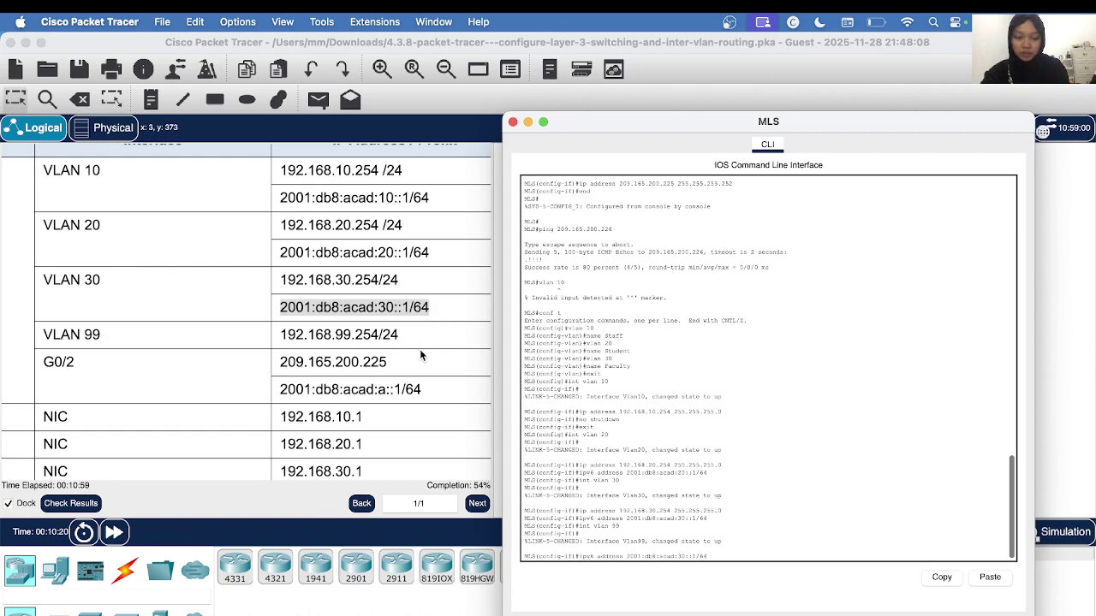
key("Up")
key("Up")
key("Up")
key("BackSpace")
key("BackSpace")
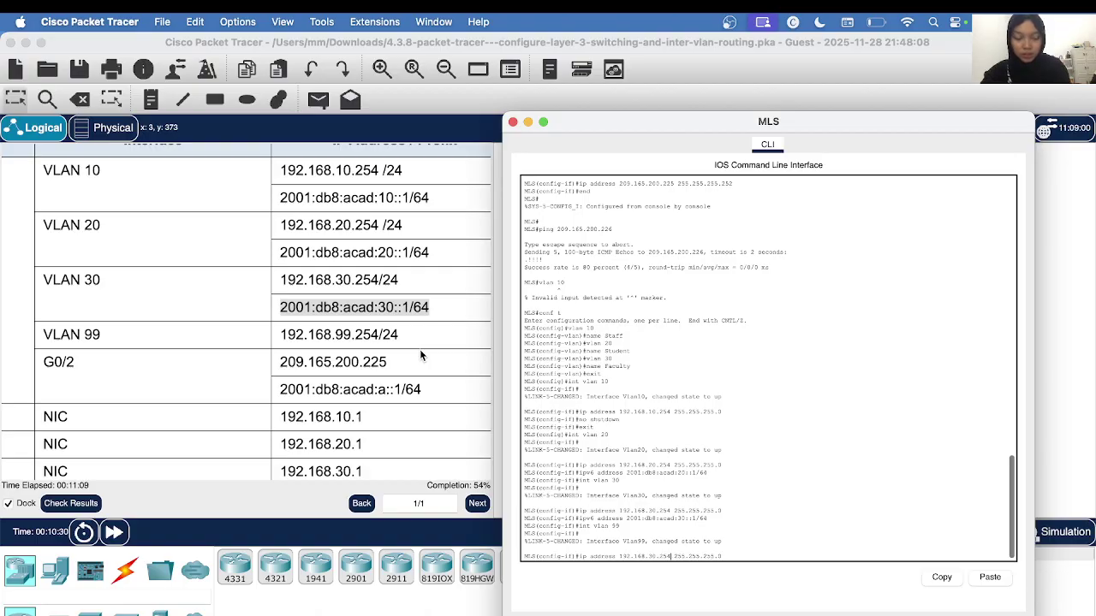
key("BackSpace")
key("BackSpace")
key("BackSpace")
key("BackSpace")
key("BackSpace")
key("BackSpace")
key("BackSpace")
key("BackSpace")
key("BackSpace")
key("BackSpace")
key("BackSpace")
key("BackSpace")
key("BackSpace")
key("BackSpace")
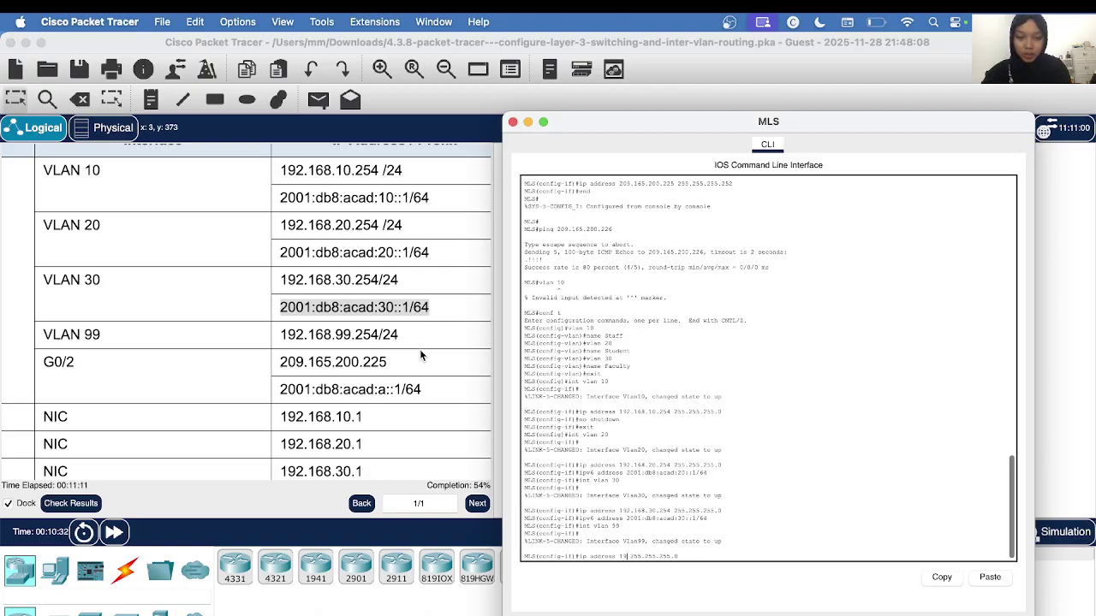
- Copy 192.168.99.254 from the Addressing Table into the ip address command and run it with mask 255.255.255.0 for the VLAN 99 SVI
left_click(283, 333)
left_click_drag(281, 334, 378, 335)
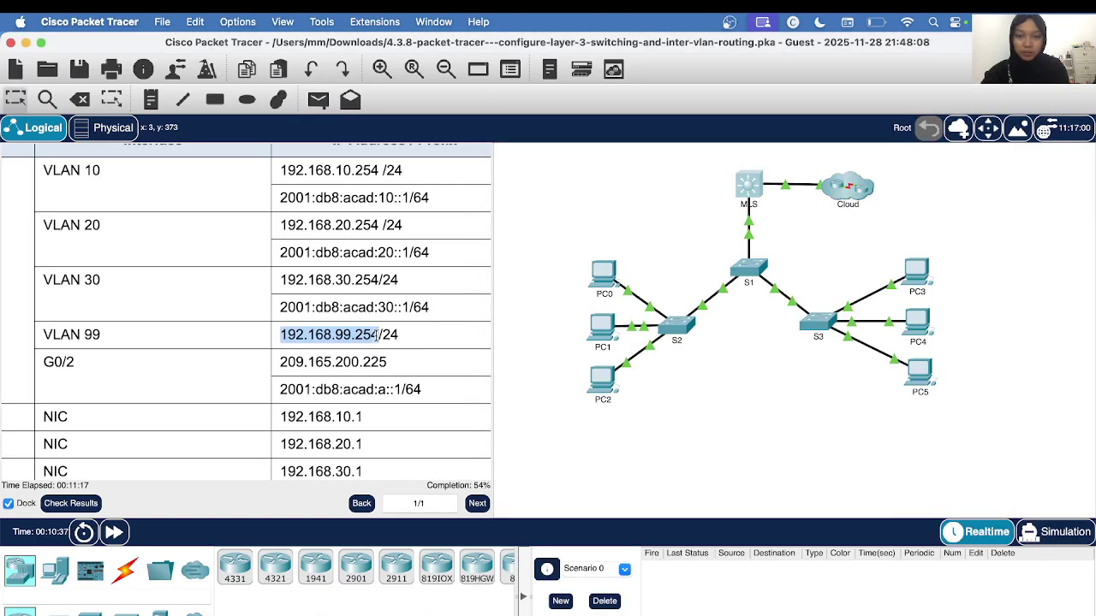
right_click(376, 335)
left_click(387, 344)
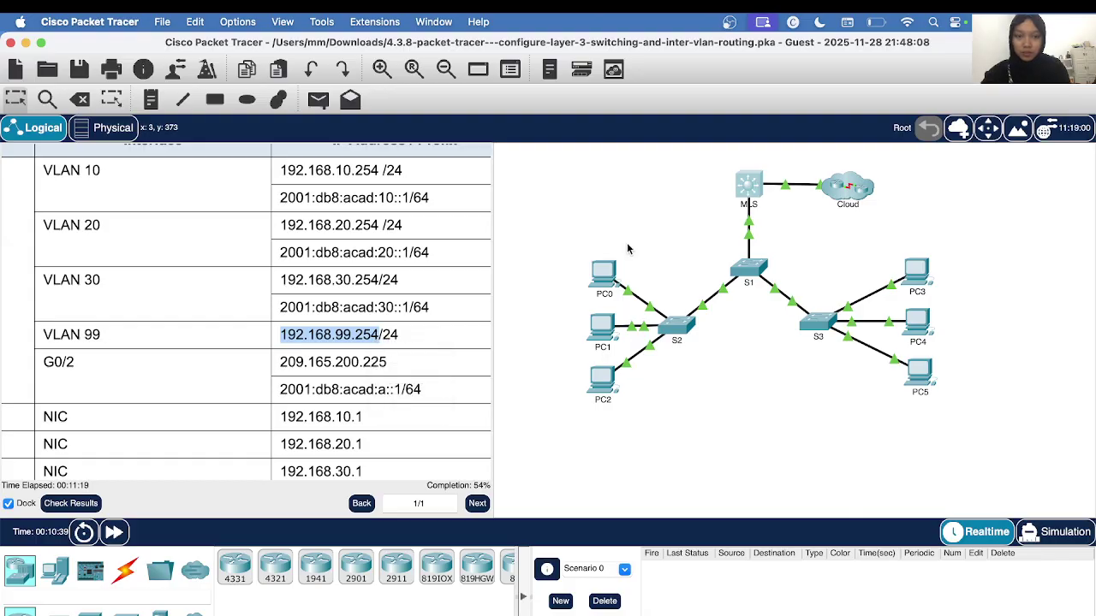
left_click(747, 185)
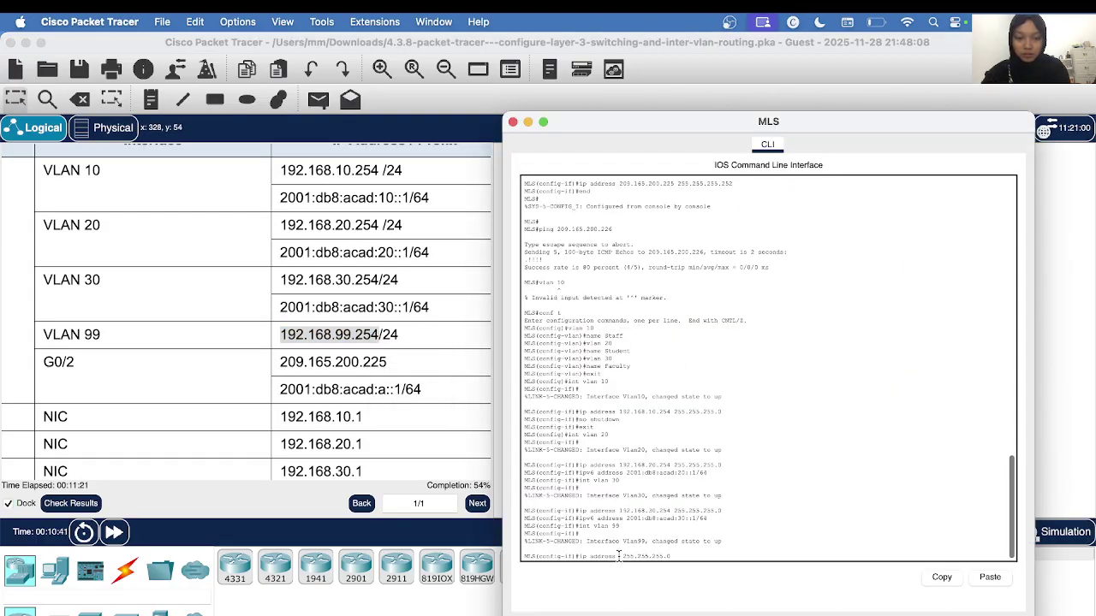
right_click(620, 556)
left_click(641, 578)
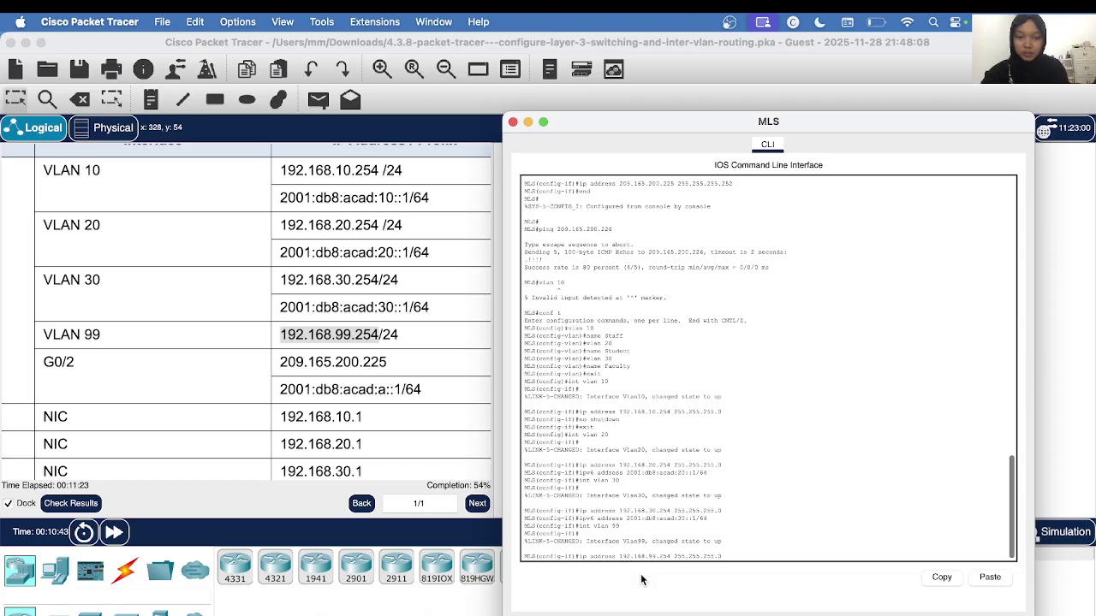
key("Return")
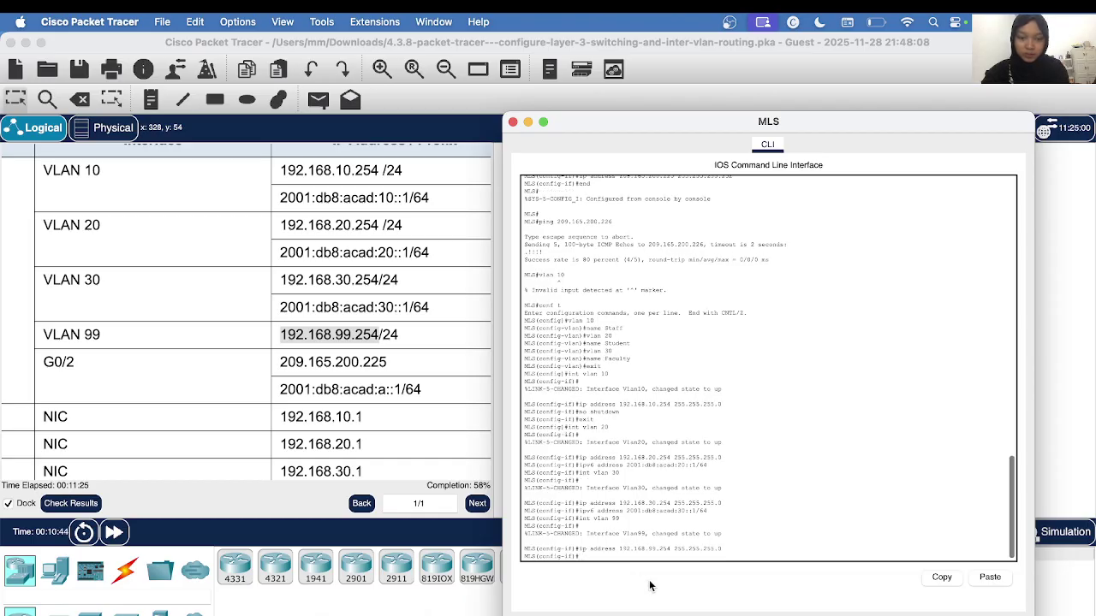
key("Up")
key("Up")
key("Up")
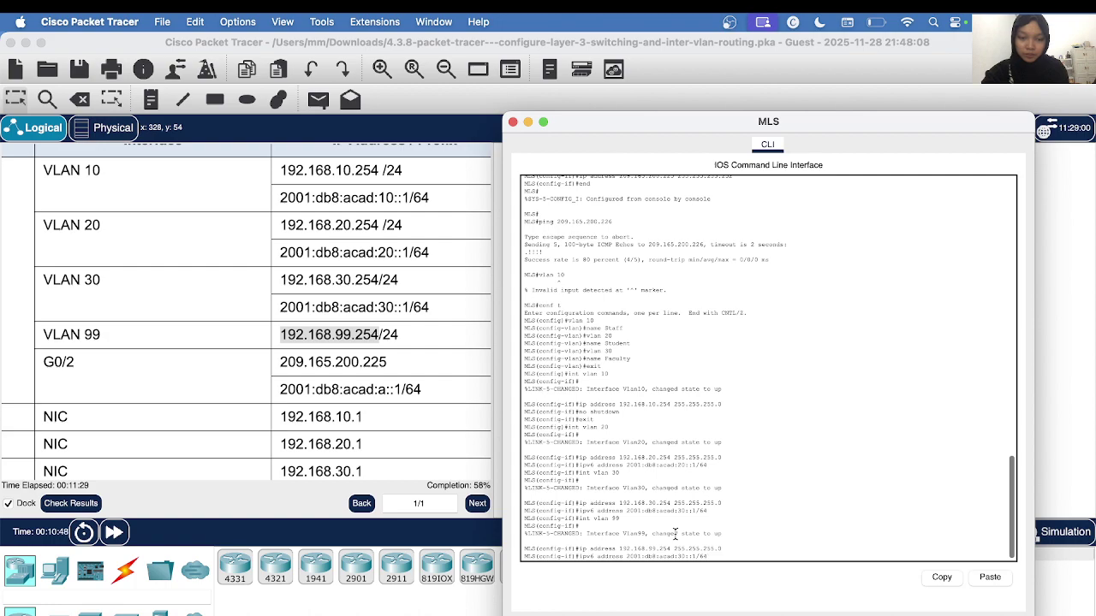
key("BackSpace")
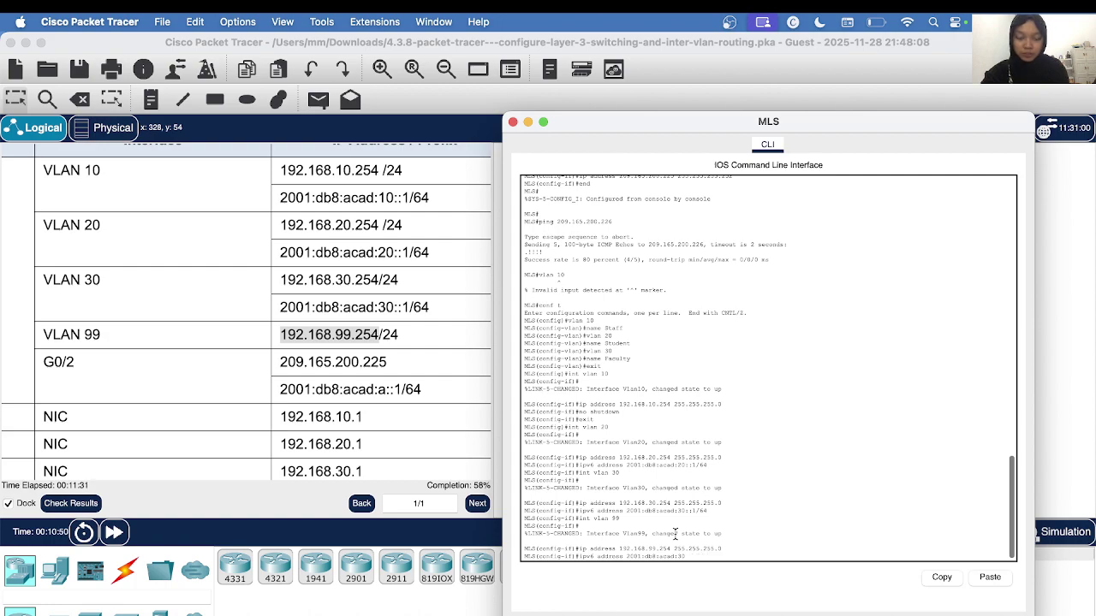
key("BackSpace")
key("BackSpace")
key("BackSpace")
key("BackSpace")
key("BackSpace")
key("BackSpace")
key("BackSpace")
key("BackSpace")
key("BackSpace")
key("BackSpace")
key("BackSpace")
key("BackSpace")
key("BackSpace")
key("BackSpace")
key("BackSpace")
key("BackSpace")
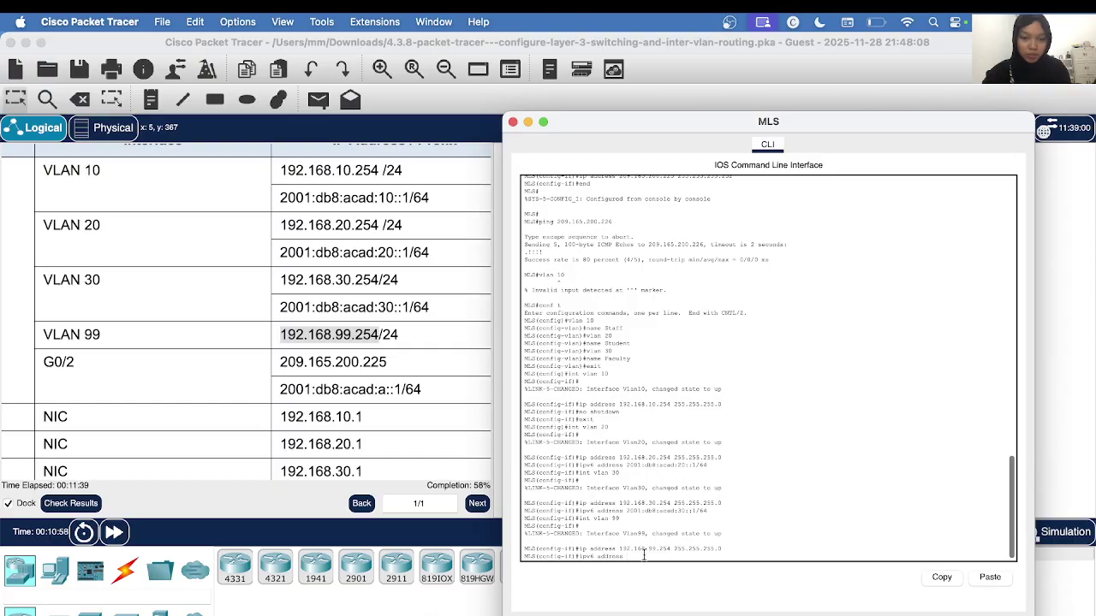
key("BackSpace")
key("BackSpace")
key("BackSpace")
key("BackSpace")
key("BackSpace")
key("BackSpace")
key("BackSpace")
key("BackSpace")
key("BackSpace")
key("BackSpace")
key("BackSpace")
key("BackSpace")
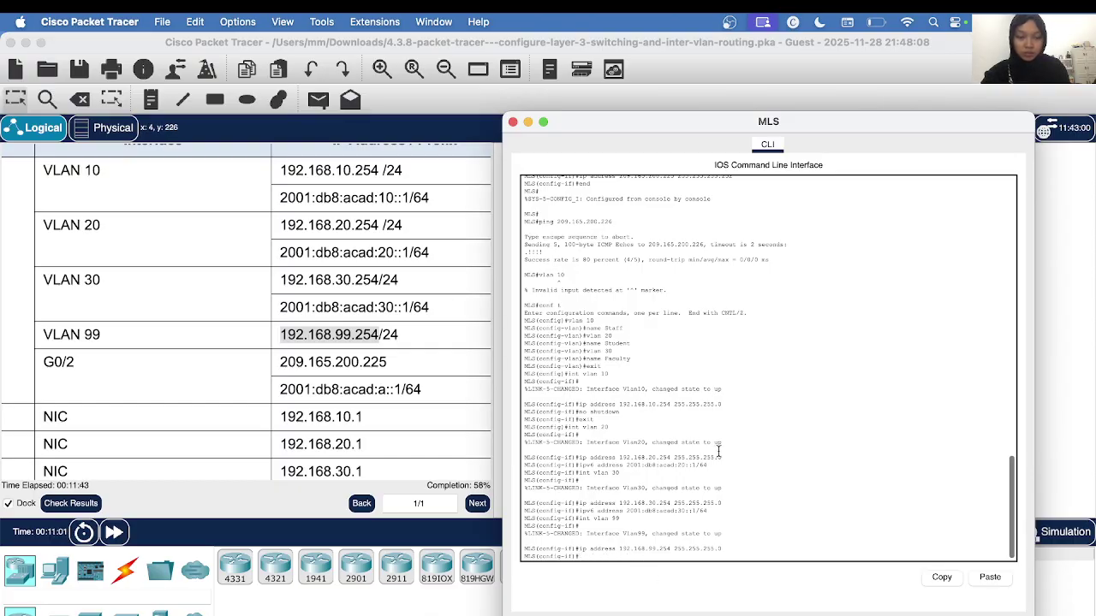
- Copy the switchport mode trunk command from Step 3 of the instructions and return to the MLS command line
scroll(718, 452, "down", 1)
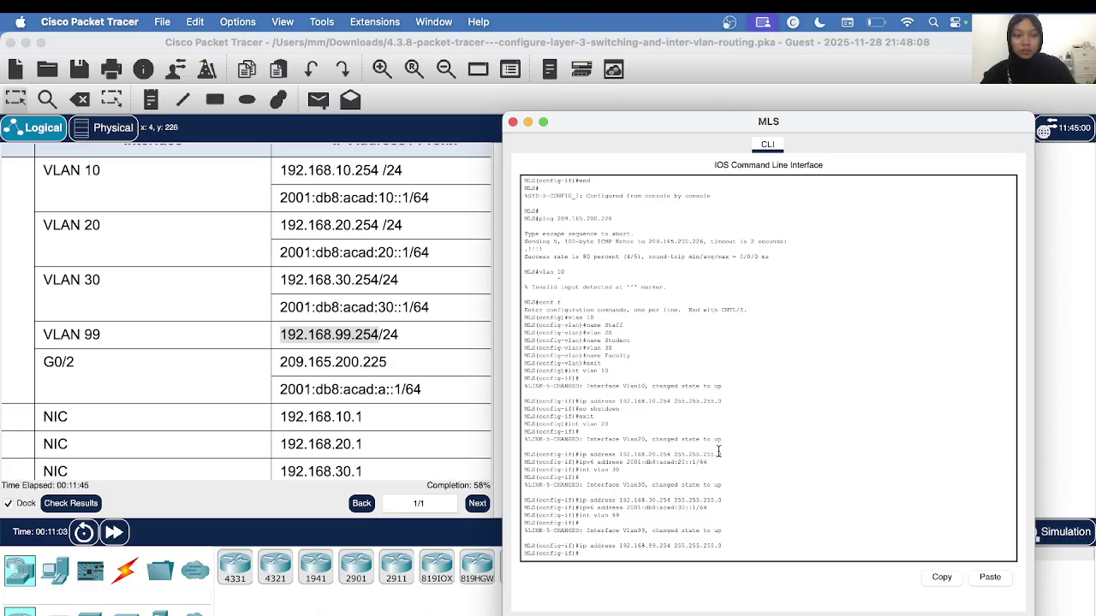
scroll(359, 408, "down", 15)
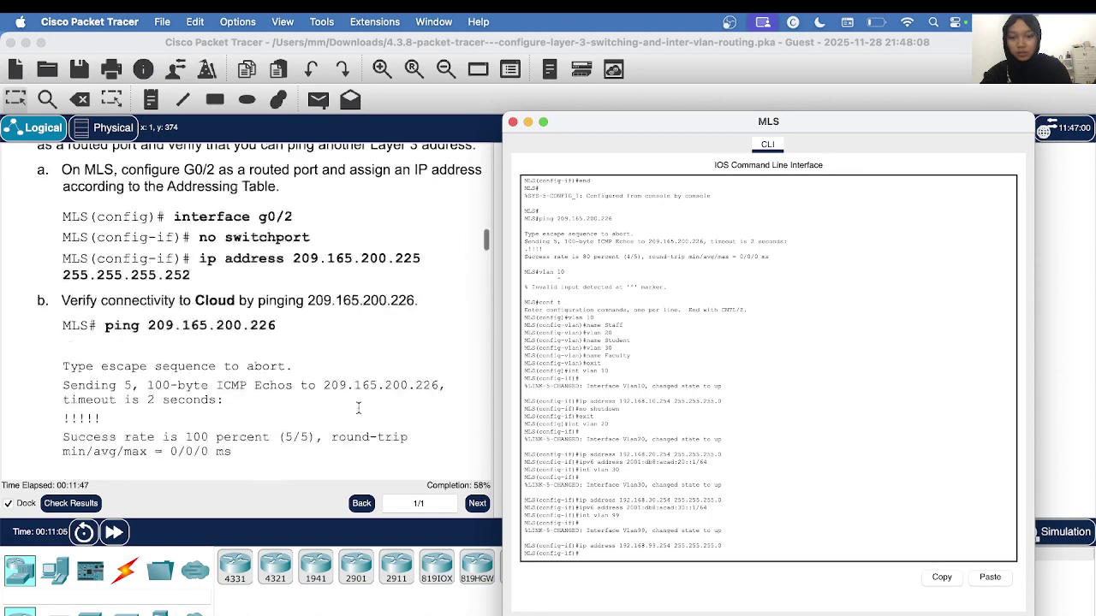
scroll(359, 408, "down", 10)
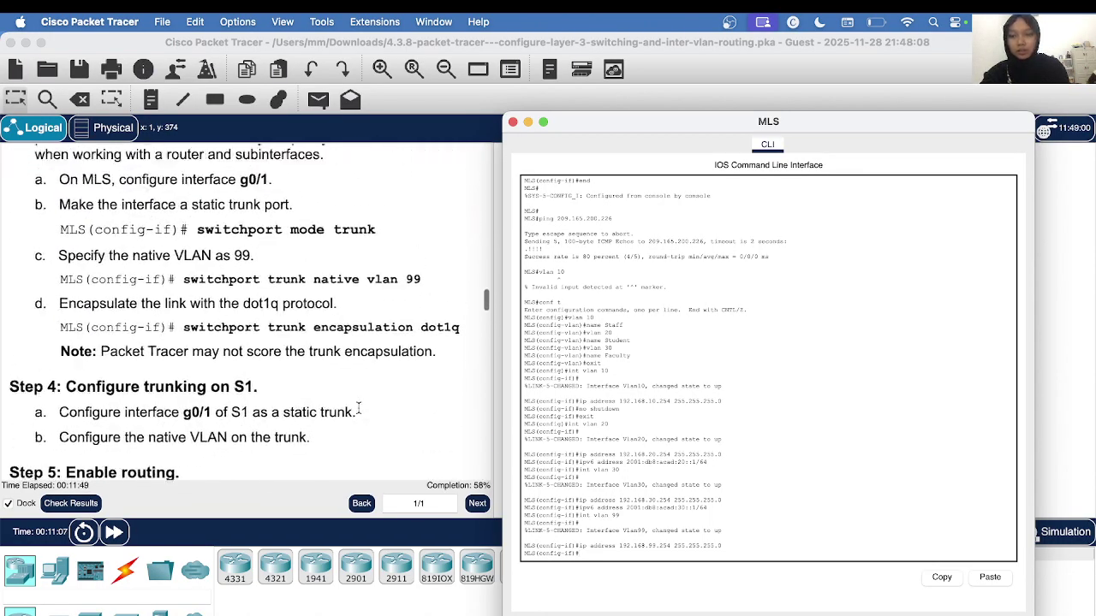
scroll(358, 408, "up", 4)
scroll(359, 409, "up", 3)
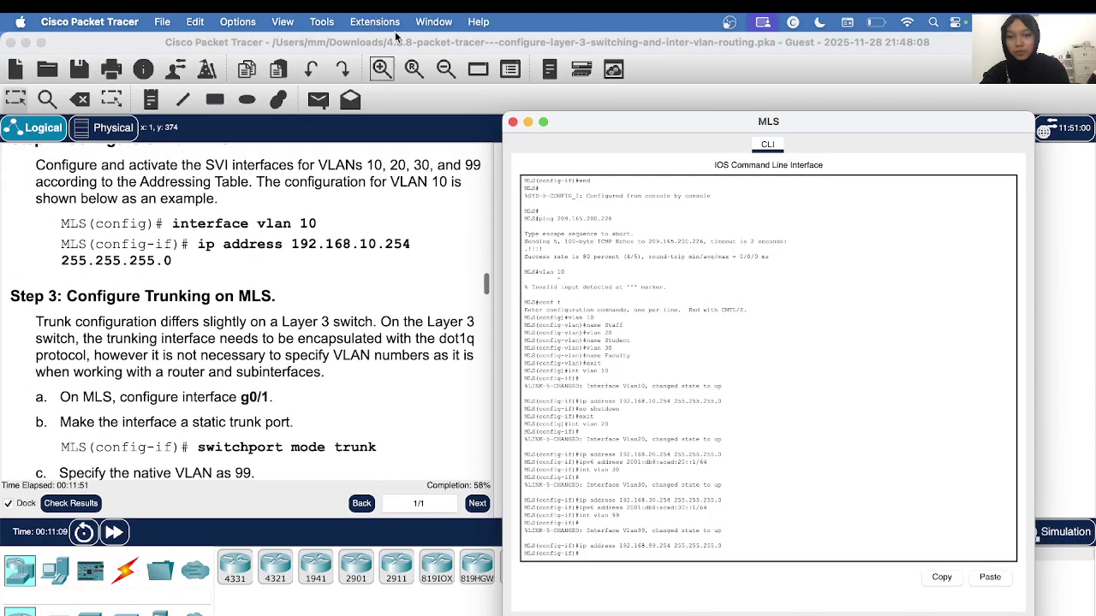
scroll(206, 250, "down", 4)
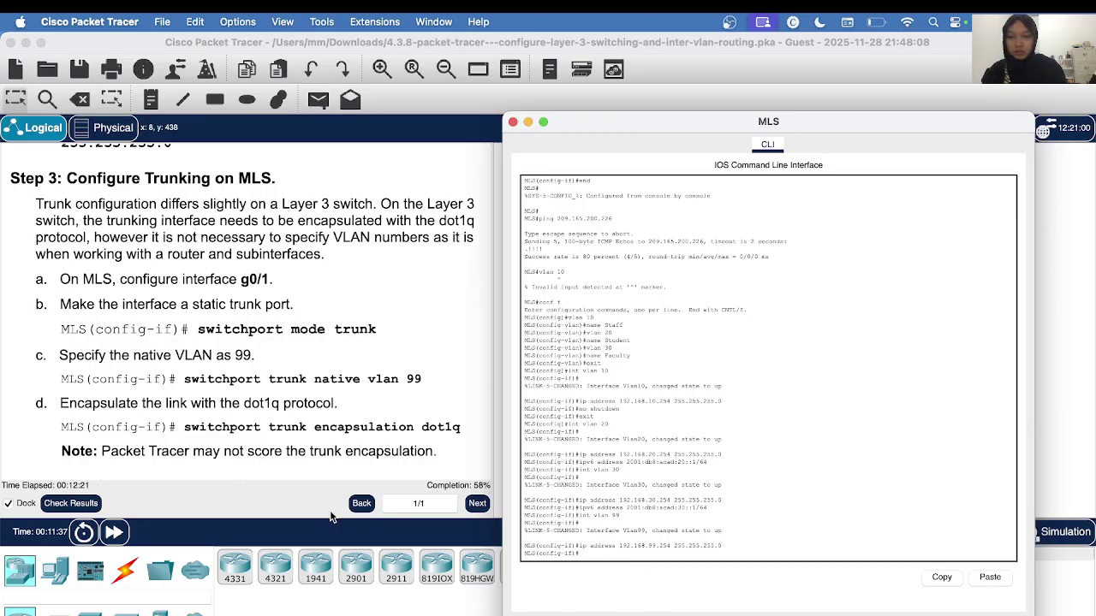
left_click_drag(198, 330, 385, 342)
right_click(385, 342)
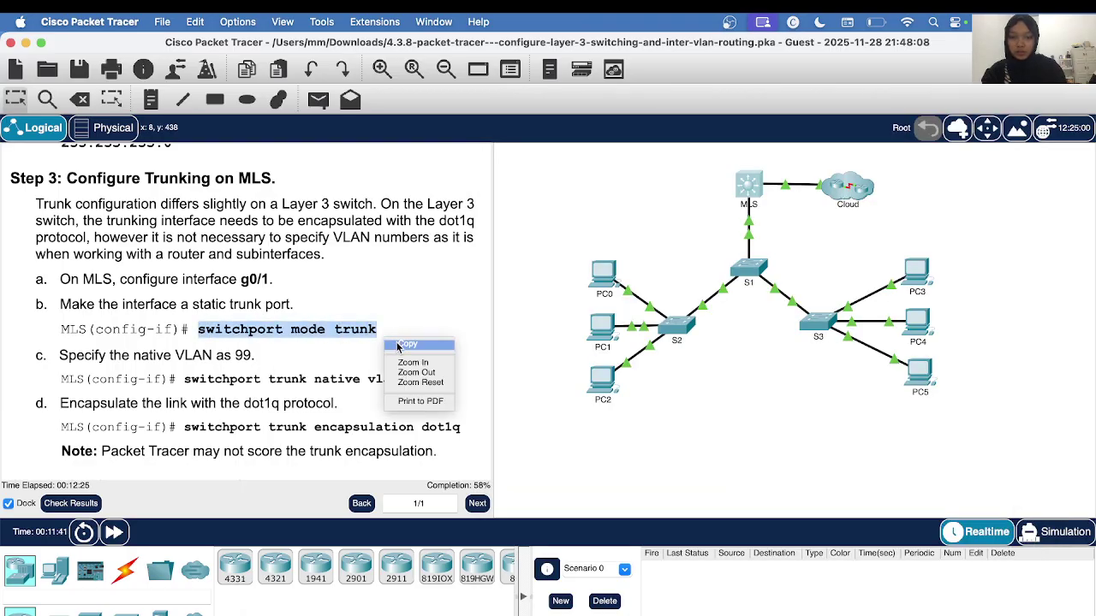
left_click(405, 344)
left_click(752, 187)
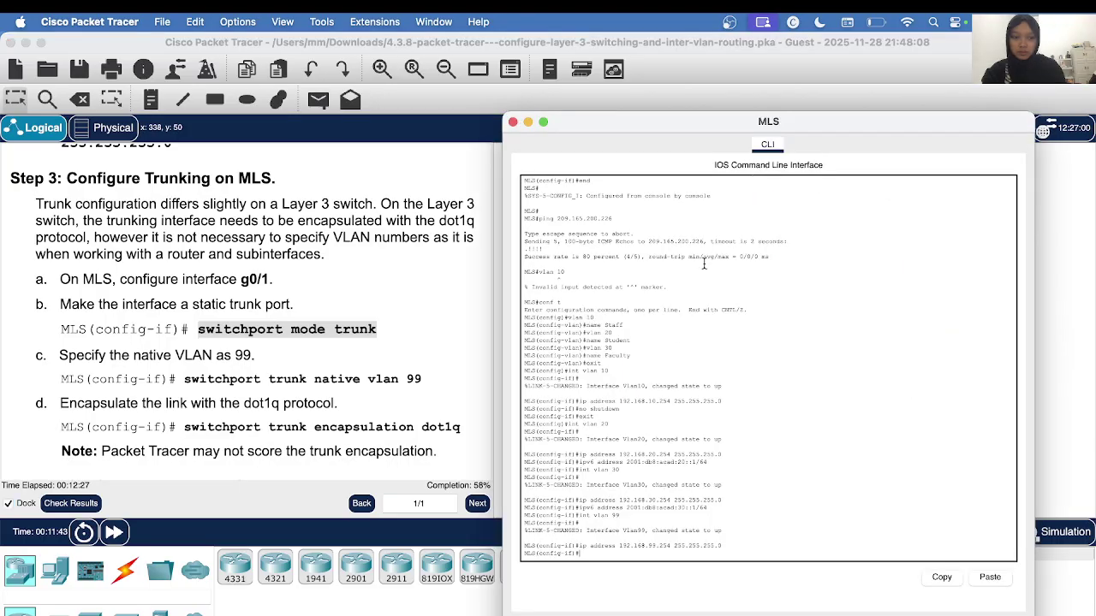
- Try to run switchport mode trunk while still in the VLAN 99 interface configuration
right_click(586, 553)
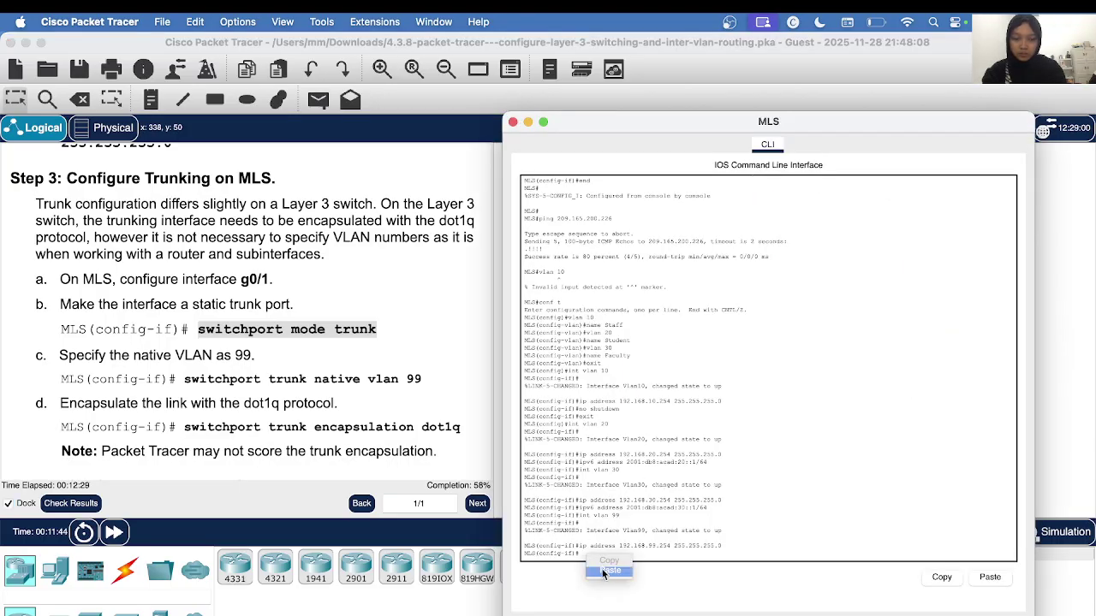
left_click(606, 572)
key("Return")
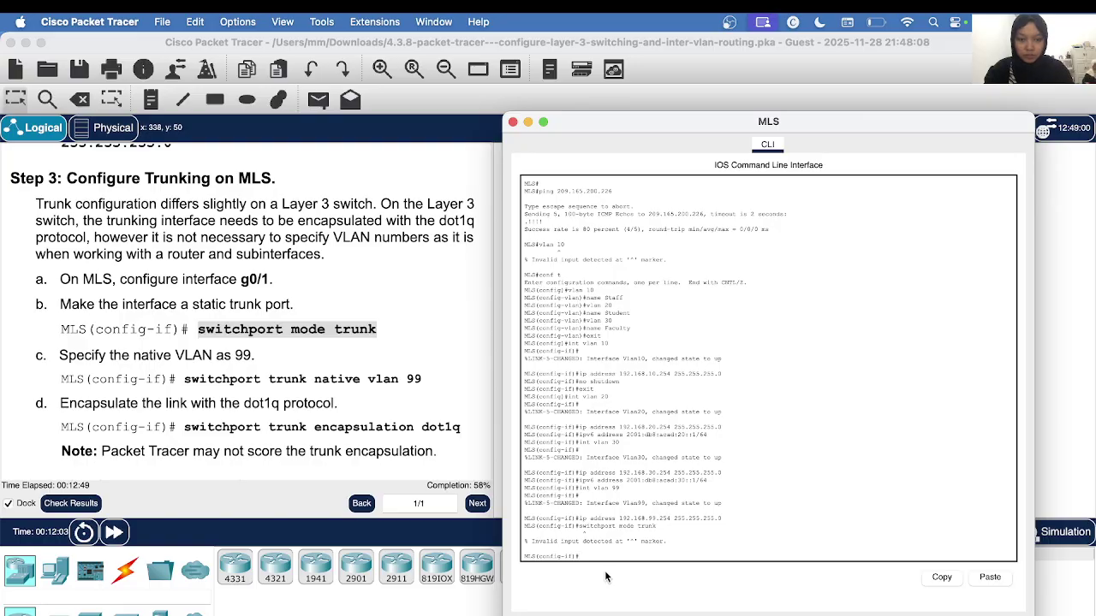
- Exit the VLAN 99 interface, enter interface g0/1 on MLS and make it a static trunk with switchport mode trunk
type("swit")
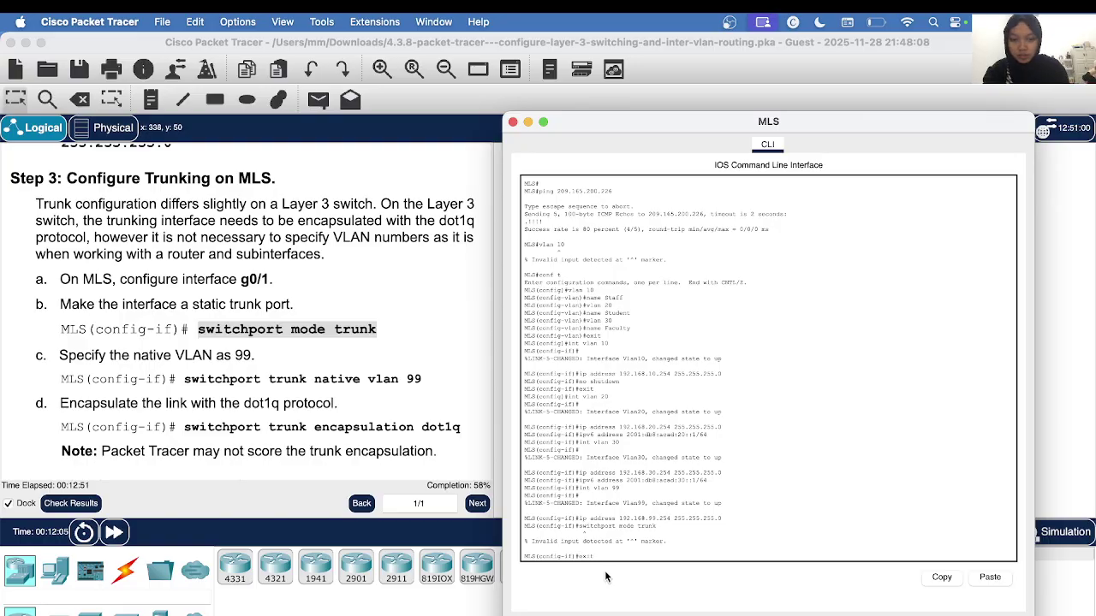
key("Return")
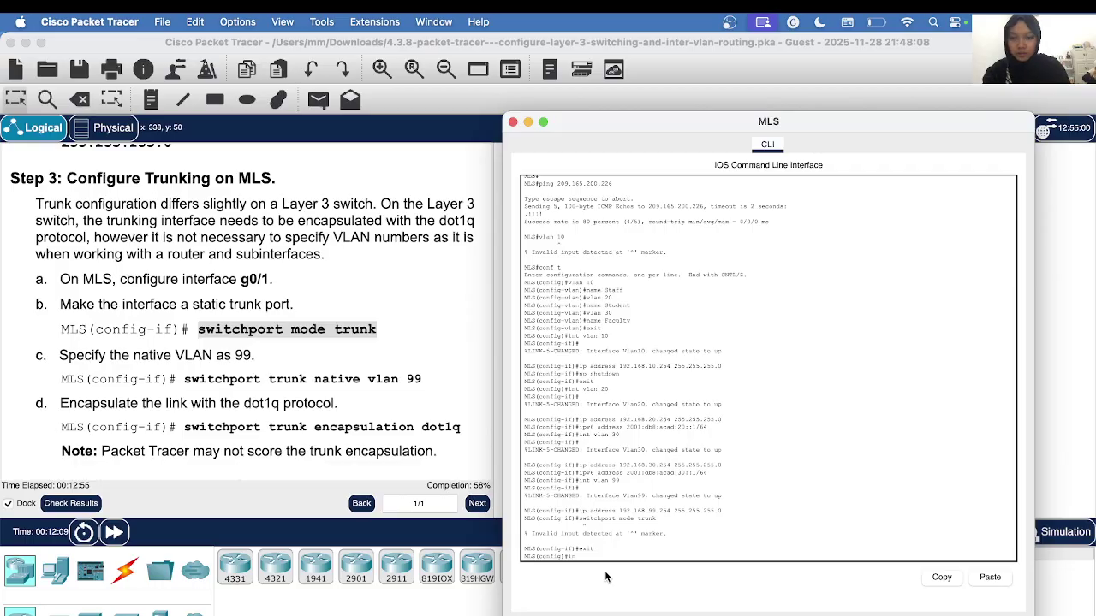
type("int g")
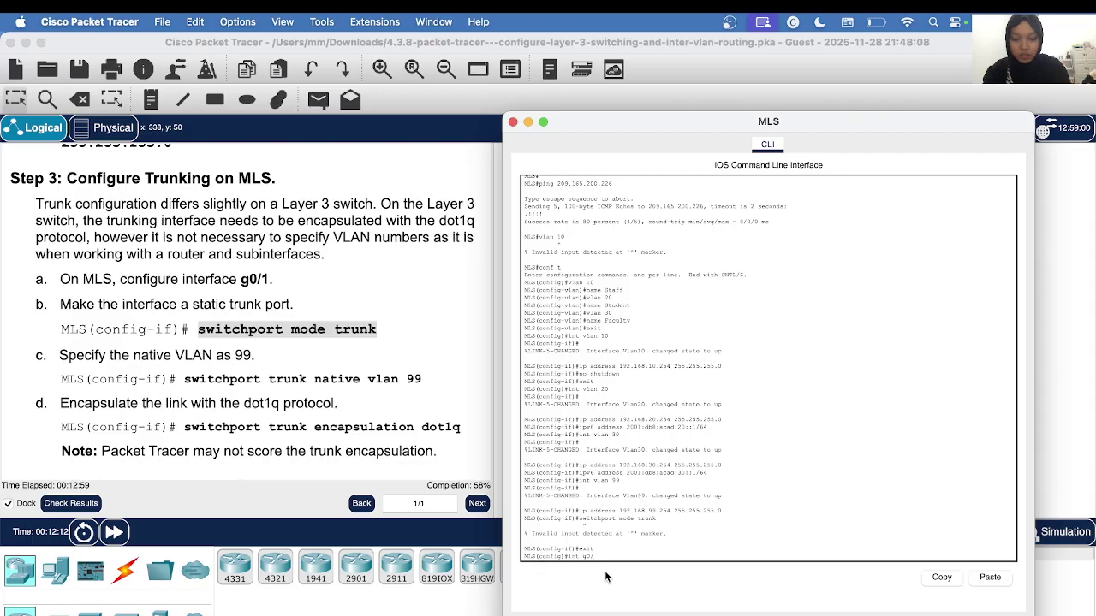
type("0/1")
key("Return")
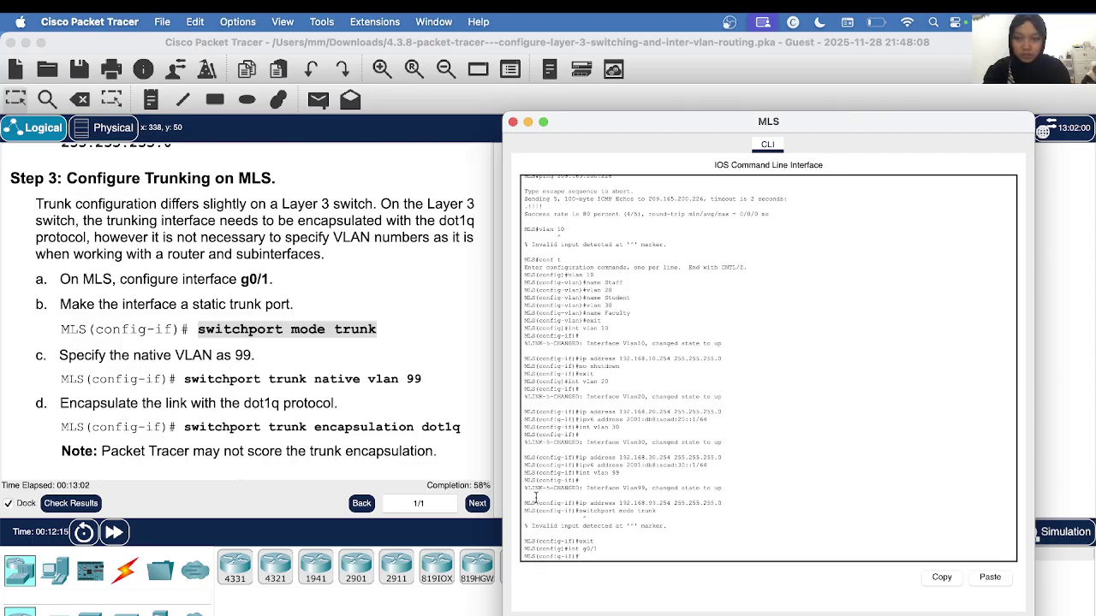
right_click(587, 562)
left_click(613, 585)
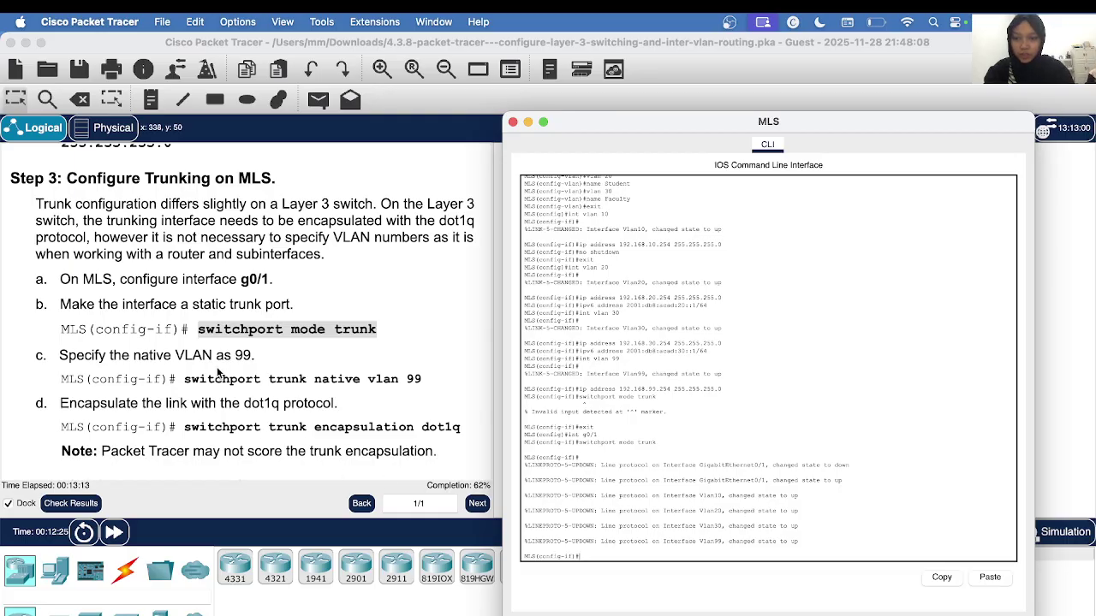
- Copy switchport trunk native vlan 99 from Step 3c and run it on MLS interface g0/1
left_click(183, 379)
left_click_drag(184, 378, 421, 381)
right_click(419, 384)
left_click(442, 386)
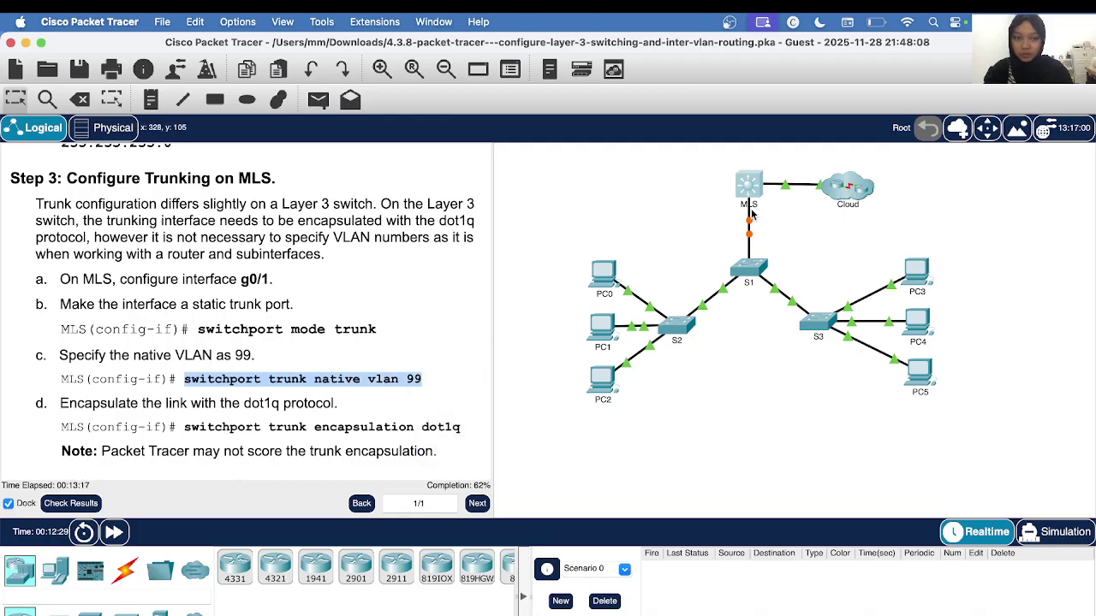
left_click(745, 185)
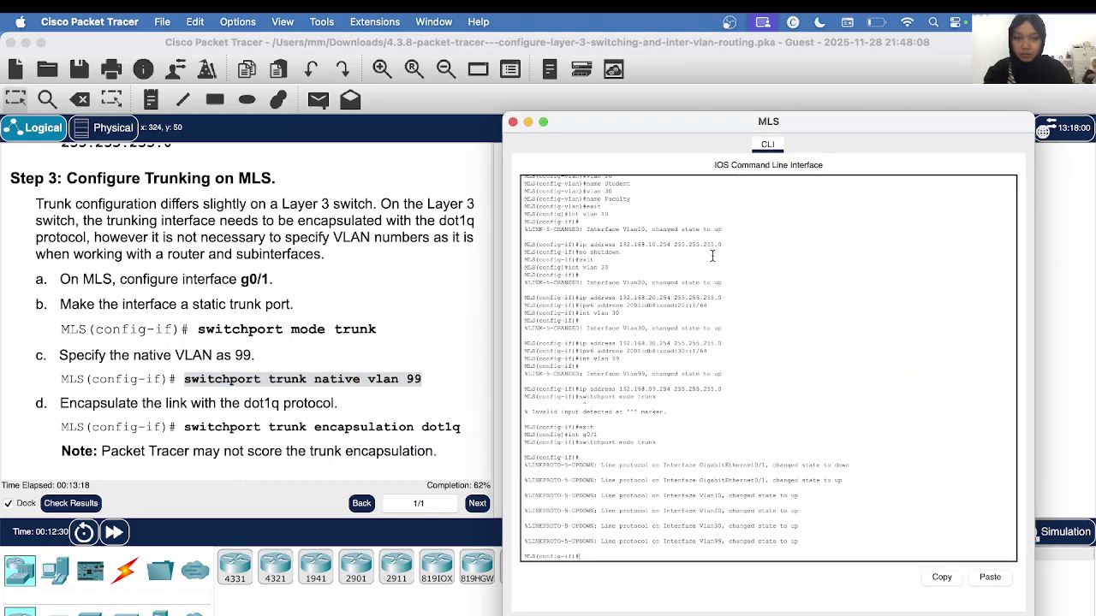
right_click(583, 558)
left_click(608, 578)
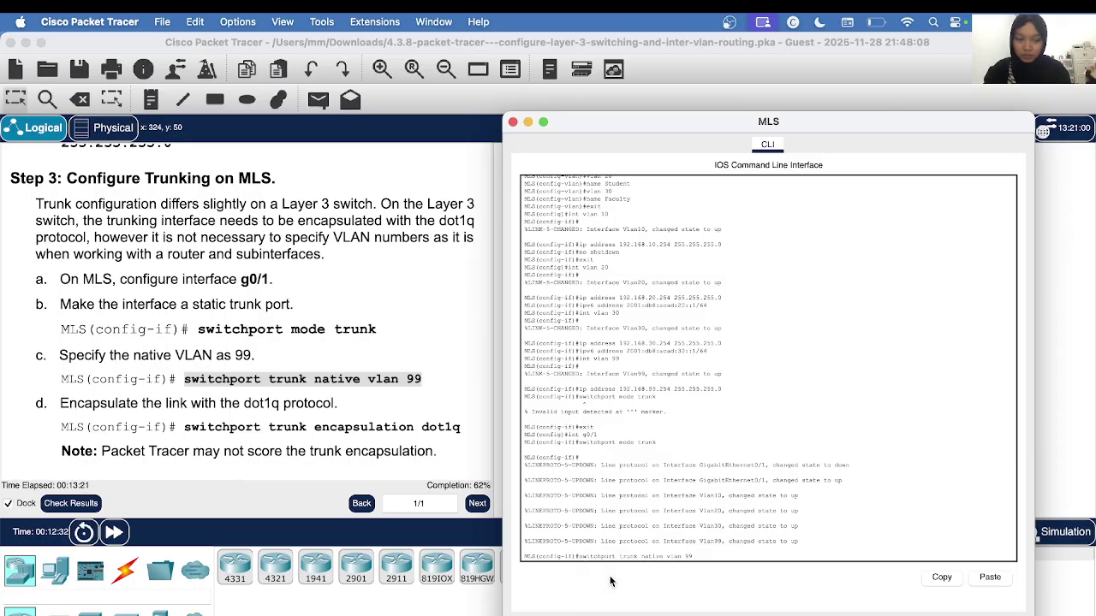
key("Return")
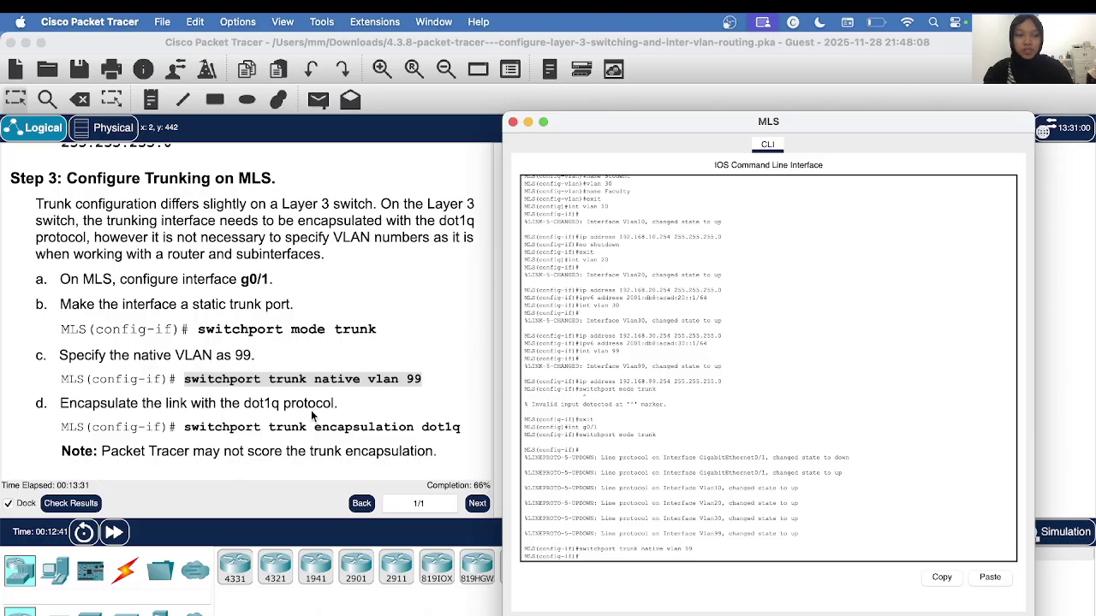
- Copy switchport trunk encapsulation dot1q from Step 3d, run it on MLS interface g0/1 and close the MLS window
left_click(188, 431)
left_click_drag(186, 432, 462, 430)
right_click(463, 432)
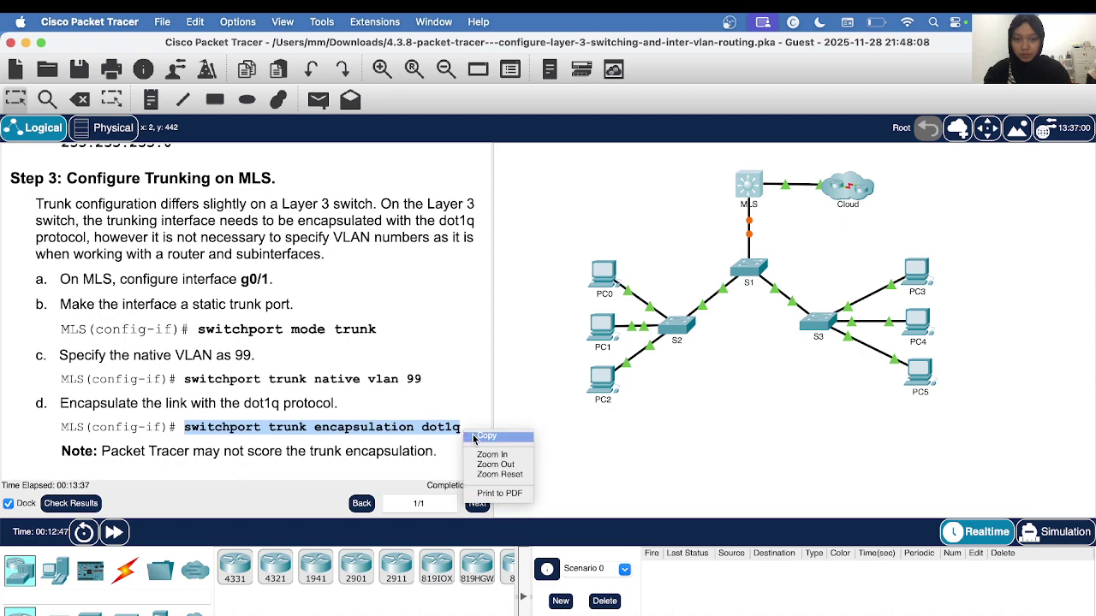
left_click(486, 437)
left_click(750, 185)
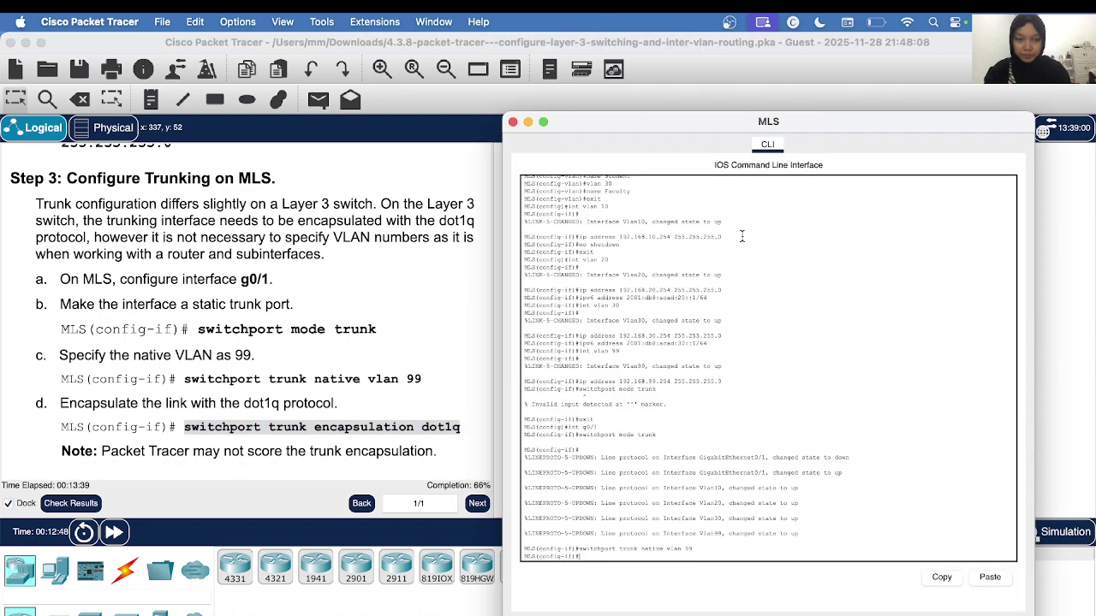
right_click(583, 557)
left_click(597, 575)
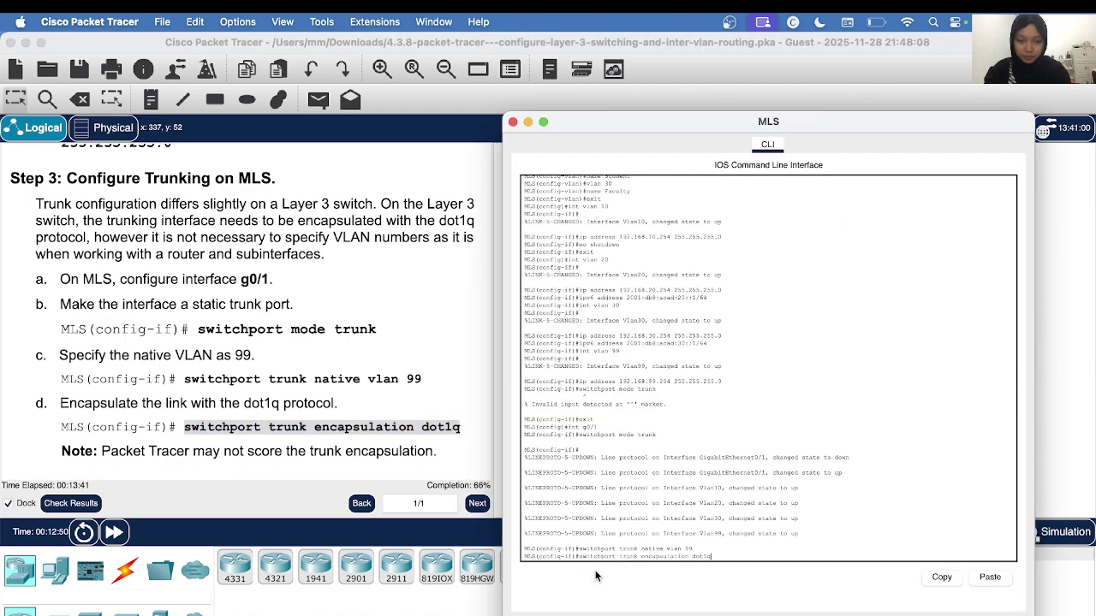
key("Return")
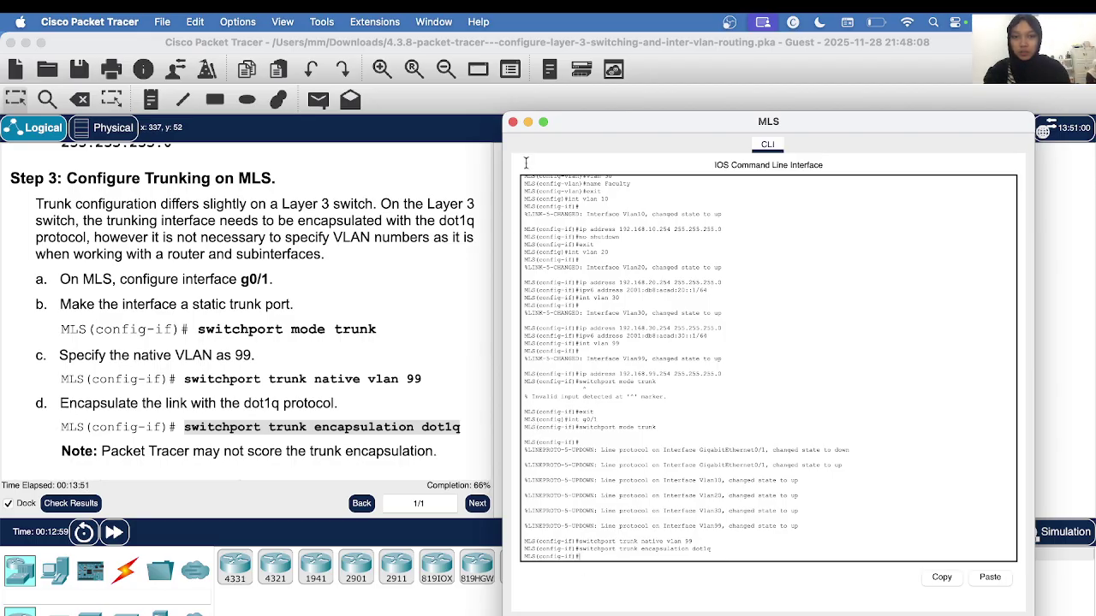
left_click(513, 122)
- Open the S1 command line for Step 4 and enter global configuration mode with en and conf t
scroll(338, 339, "down", 5)
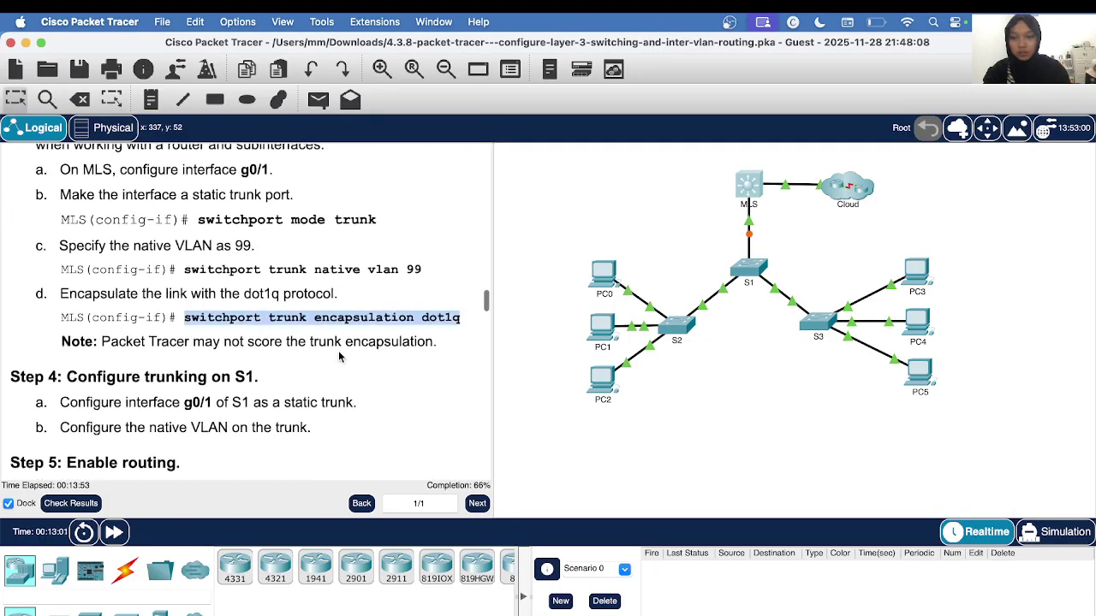
left_click(292, 227)
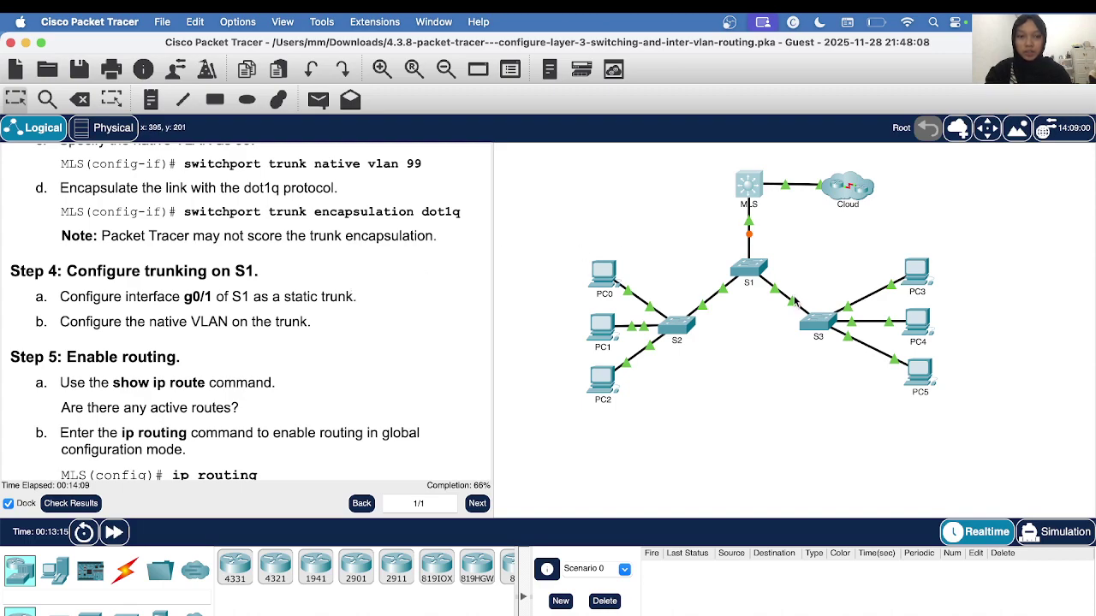
left_click(745, 274)
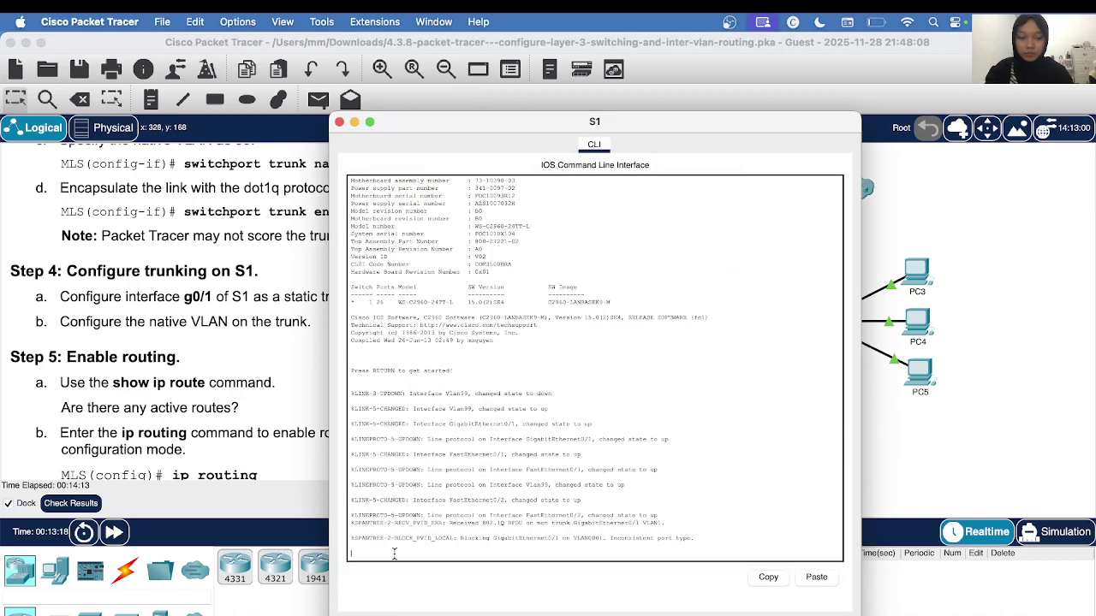
key("Return")
type("en")
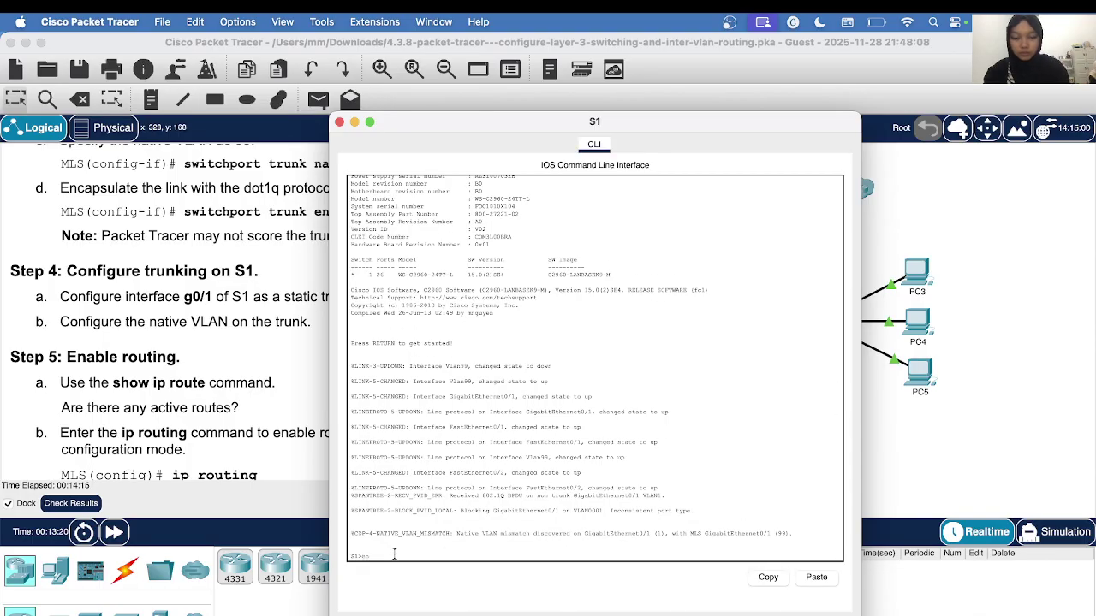
key("Return")
type("co")
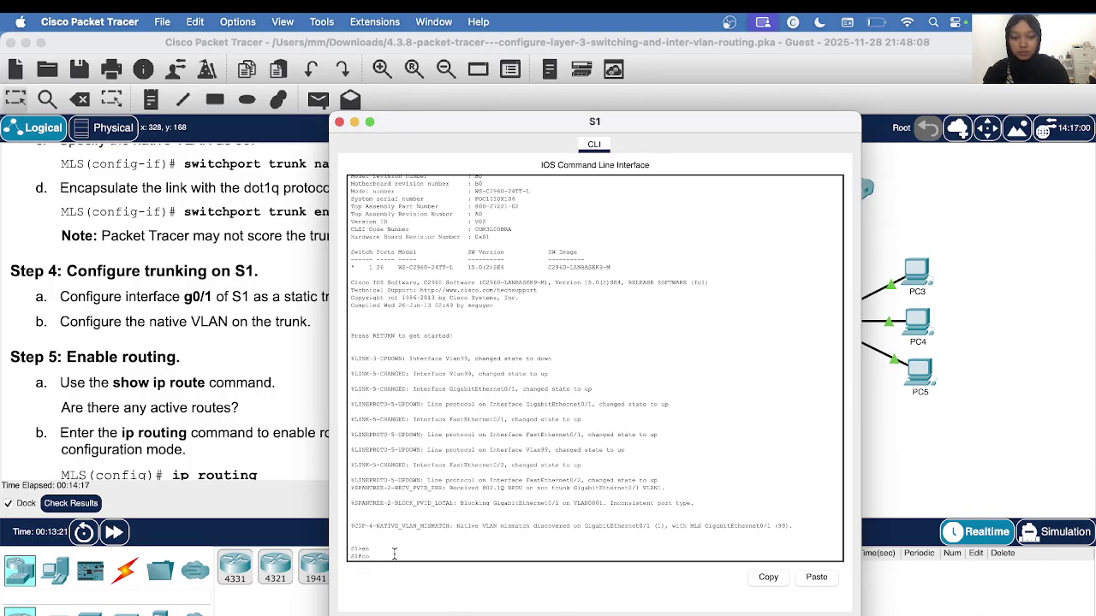
type("nf t")
key("Return")
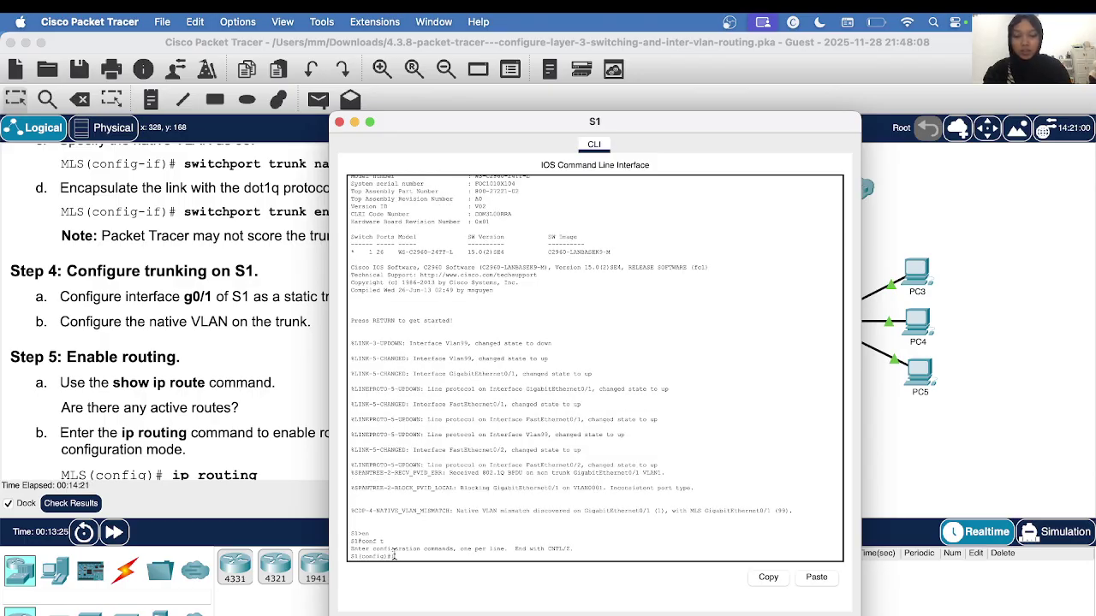
- Enter interface configuration for g0/1 on S1 with int g0/1
type("int g")
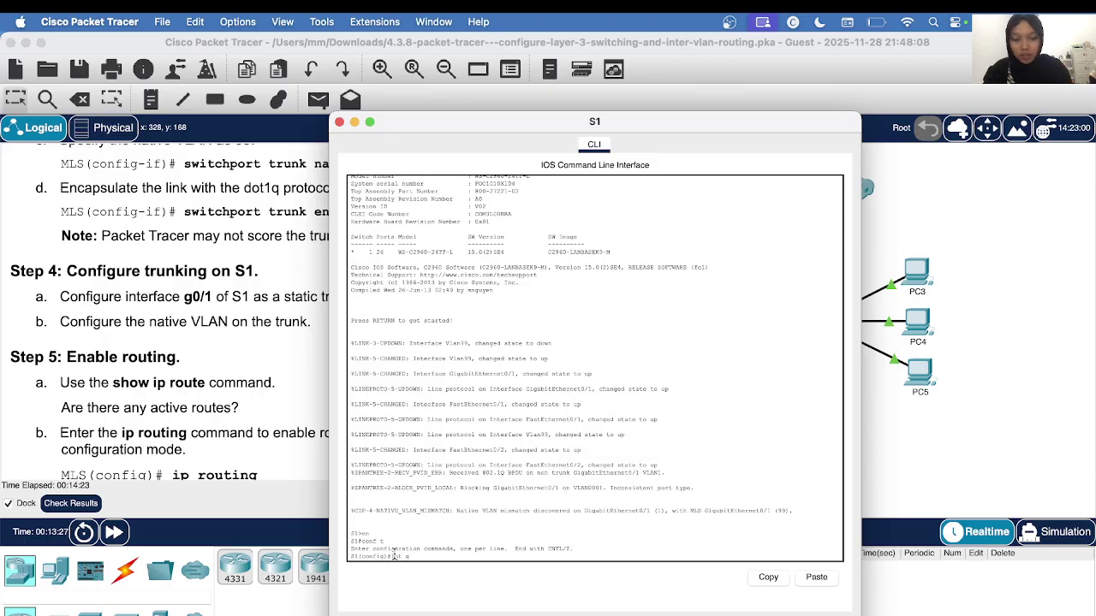
type("0")
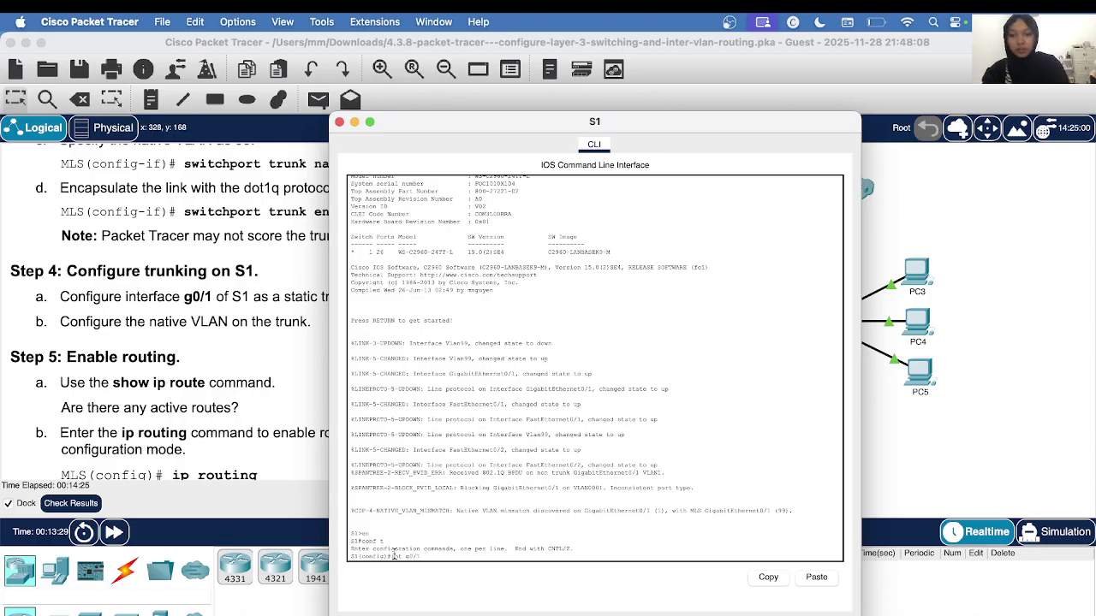
type("/1")
key("Return")
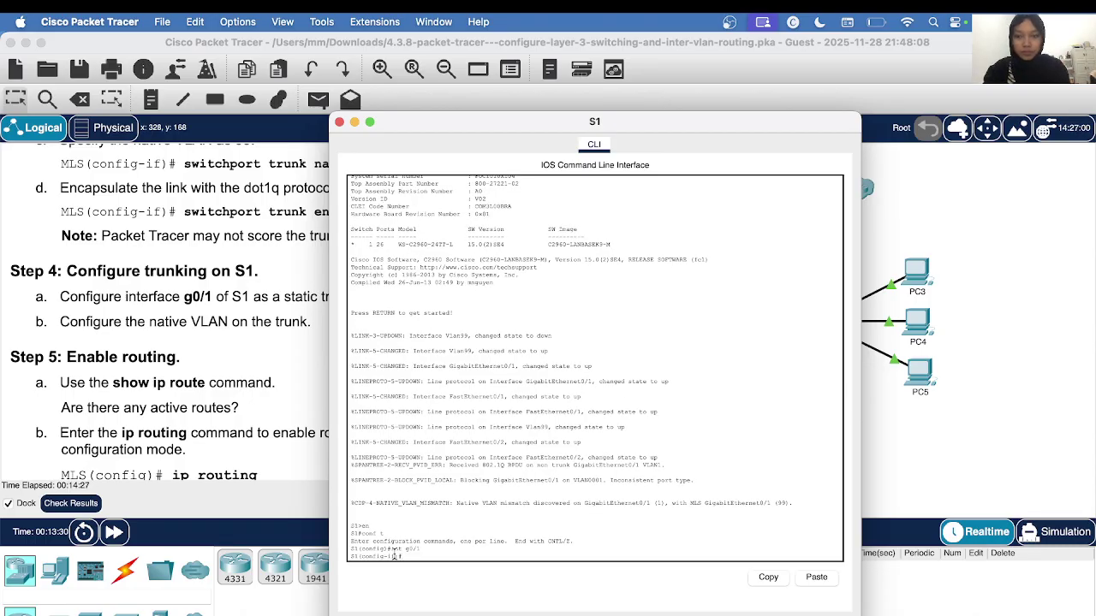
- Copy switchport mode trunk from Step 3b and run it on S1 interface g0/1 to make it a static trunk
scroll(176, 321, "up", 2)
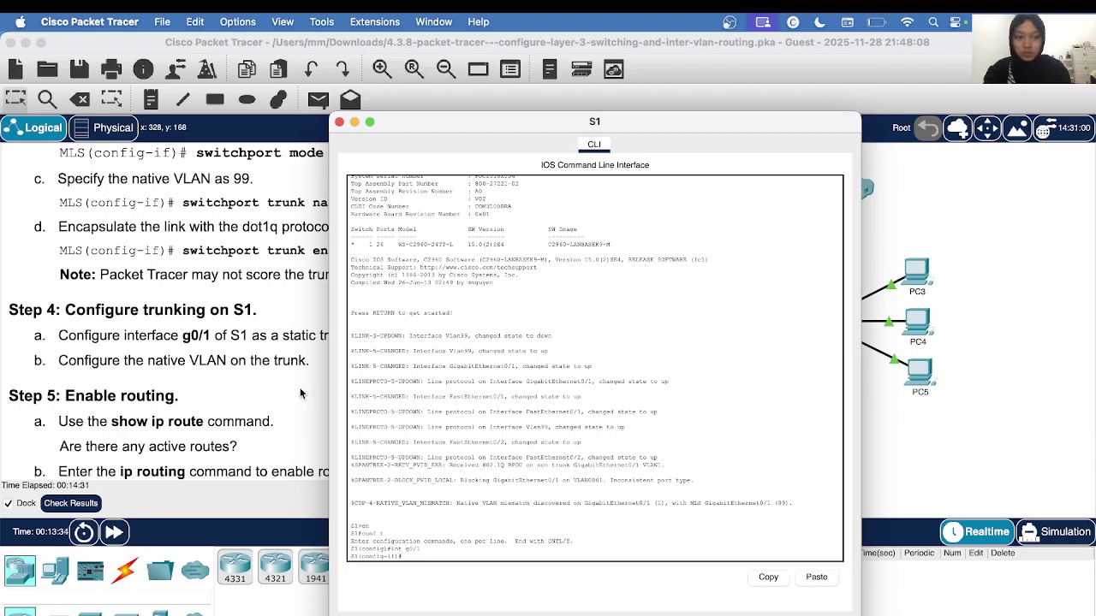
scroll(196, 311, "up", 2)
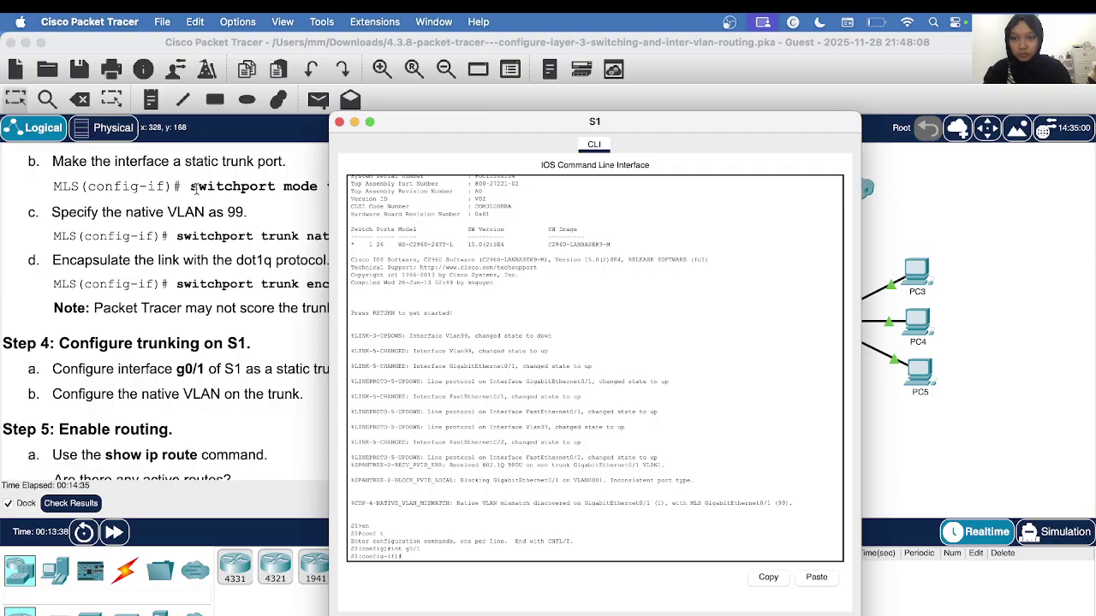
left_click_drag(190, 186, 389, 188)
right_click(394, 190)
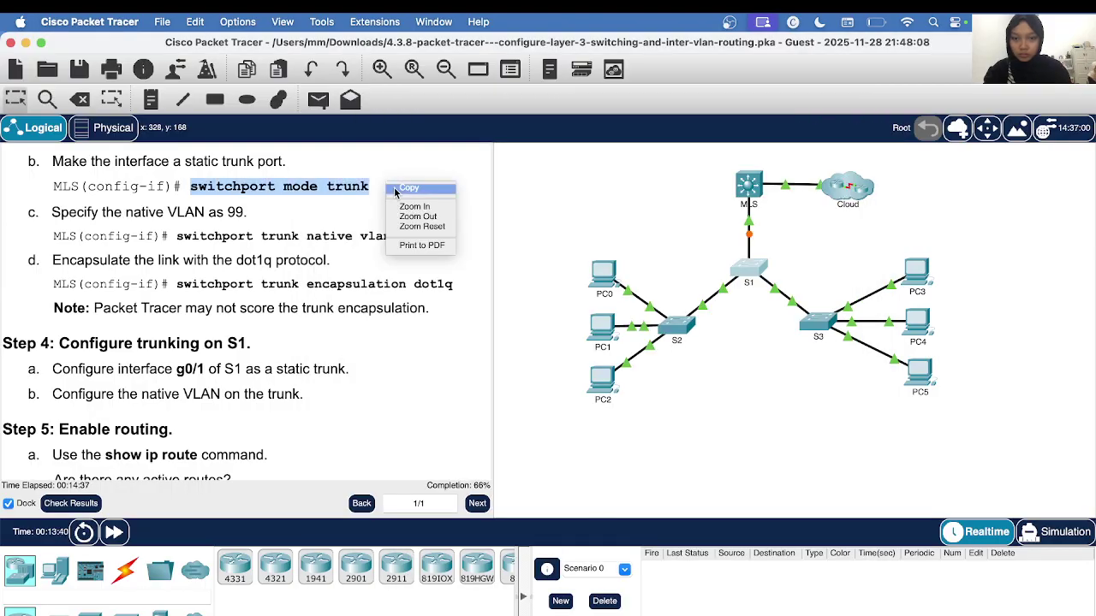
left_click(397, 189)
left_click(748, 271)
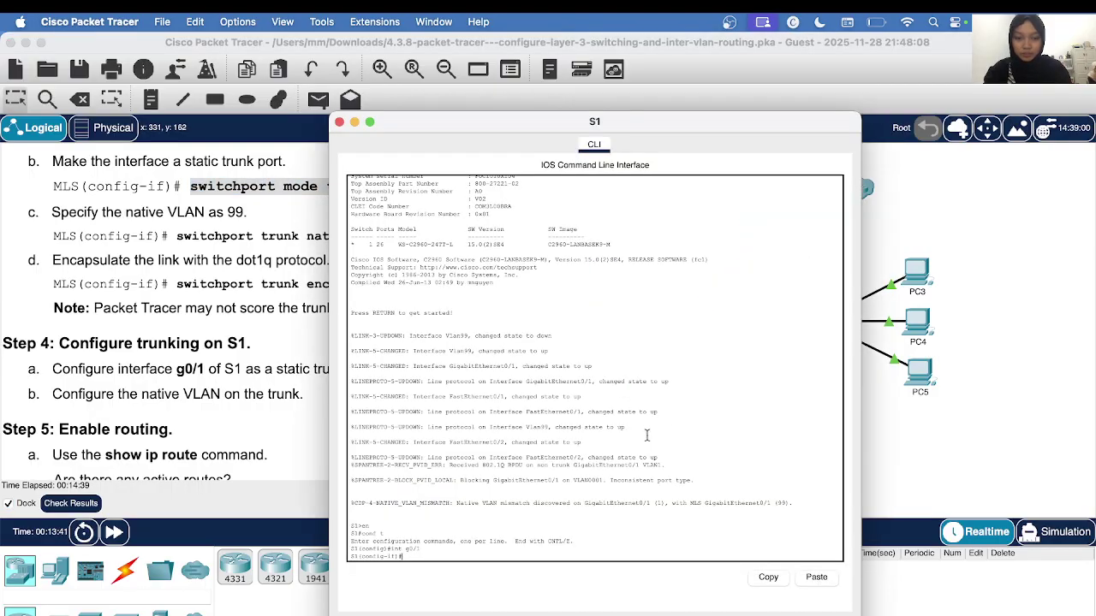
right_click(416, 558)
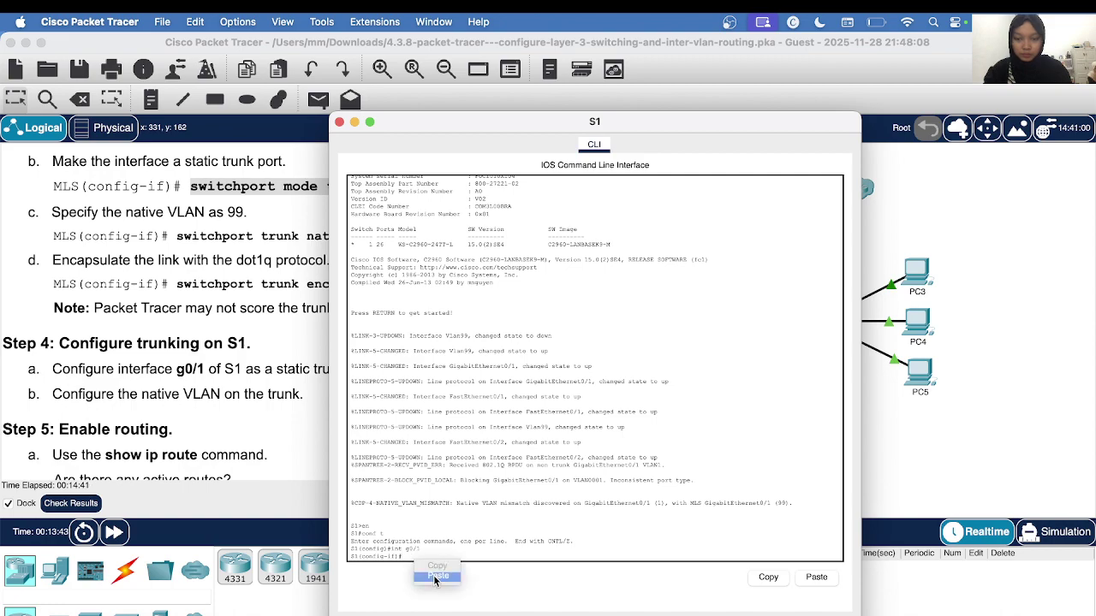
left_click(435, 577)
key("Return")
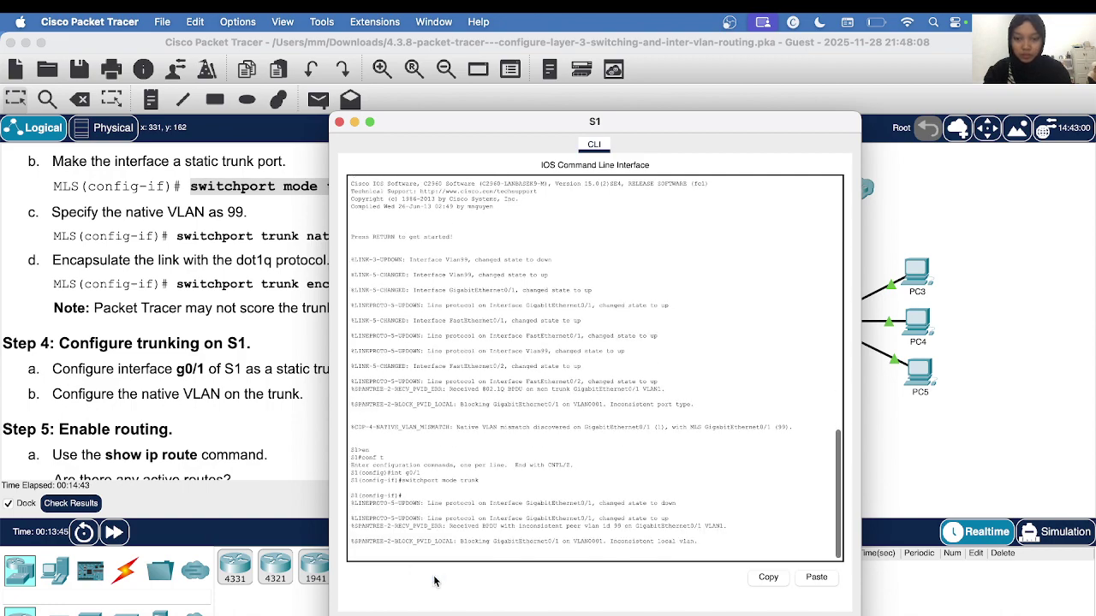
key("Return")
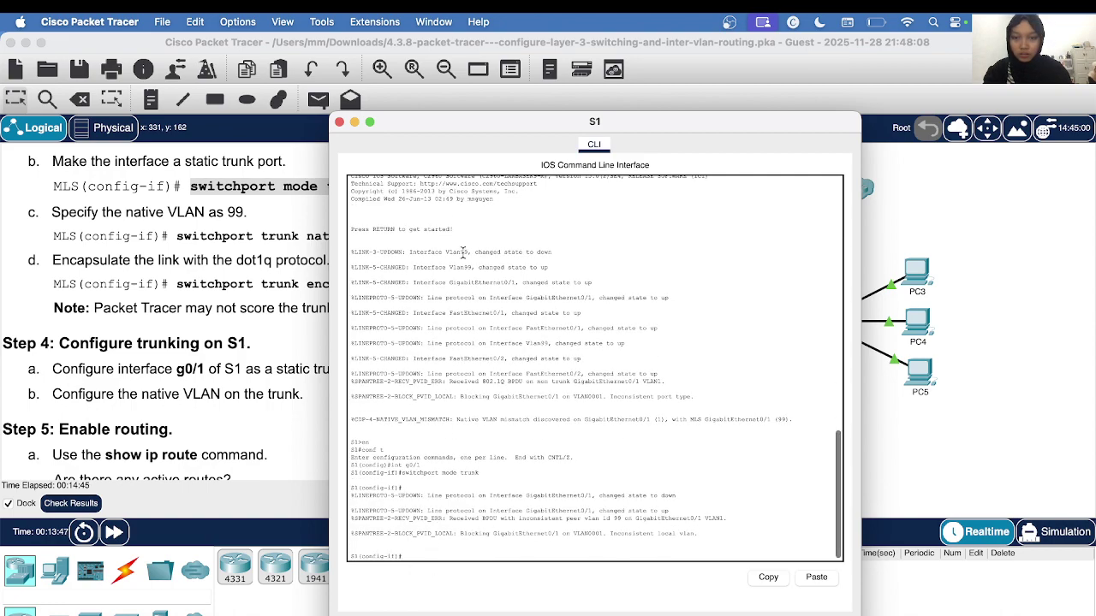
- Move the S1 window clear of the instructions, copy switchport trunk native vlan 99 from Step 3c and run it on S1 interface g0/1
left_click_drag(460, 120, 620, 123)
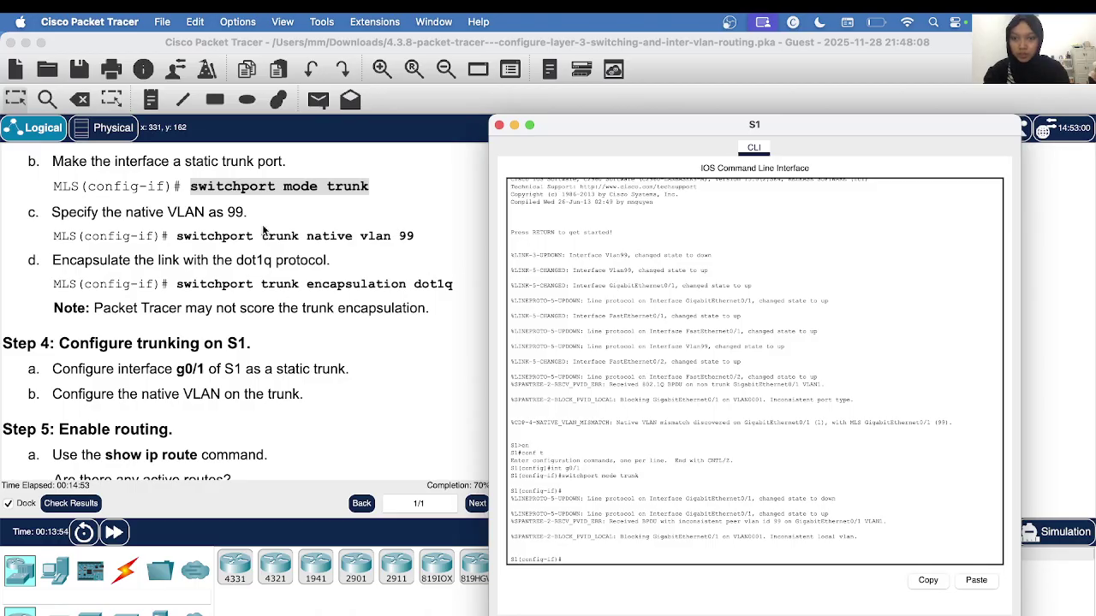
left_click(202, 254)
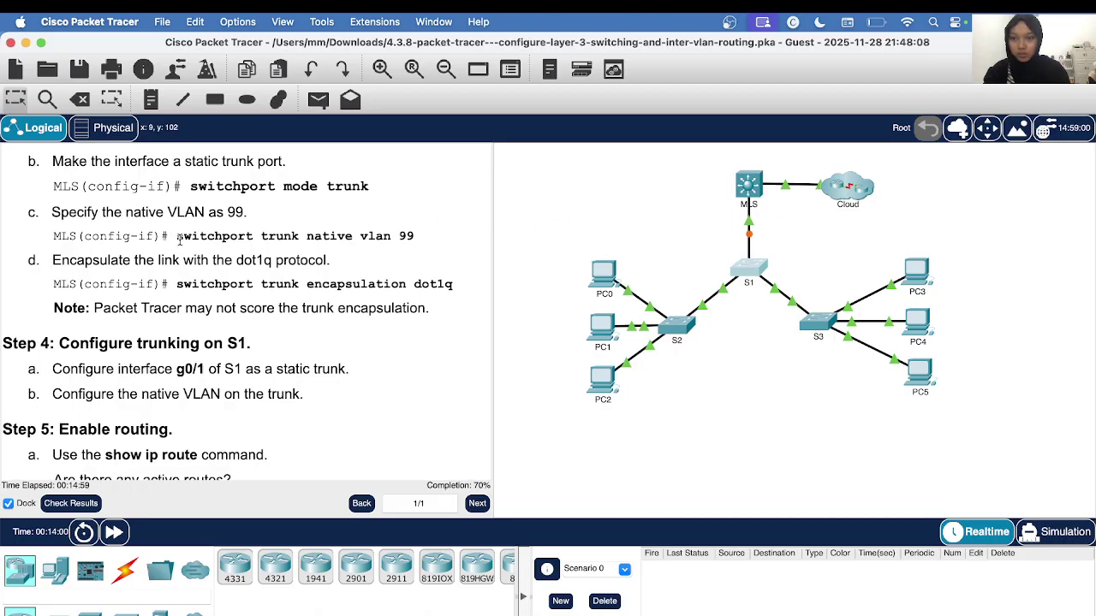
left_click_drag(177, 239, 298, 239)
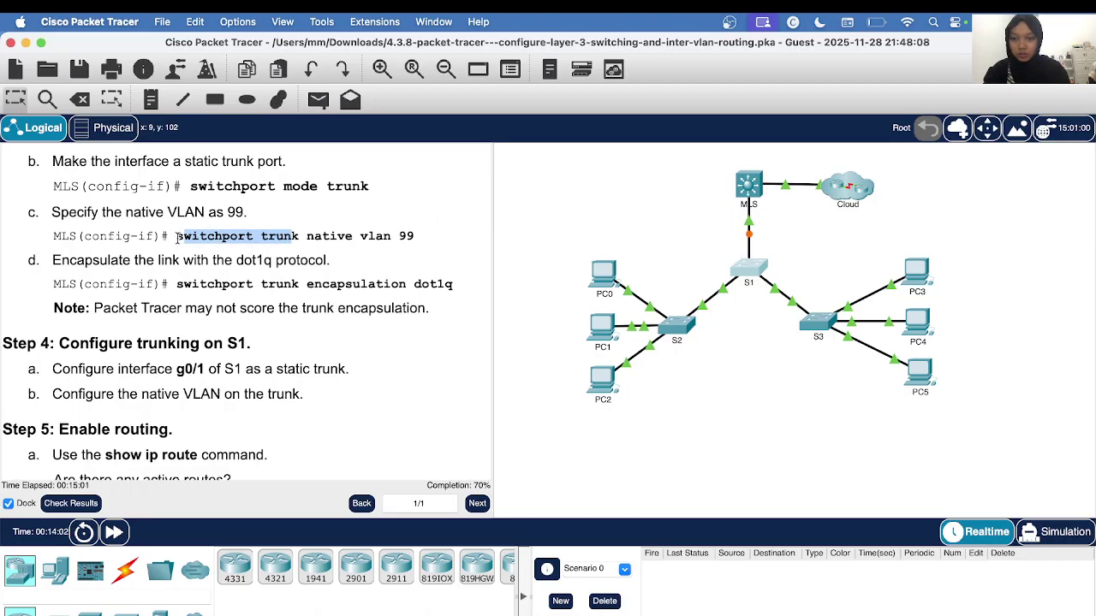
left_click_drag(177, 238, 423, 238)
right_click(424, 239)
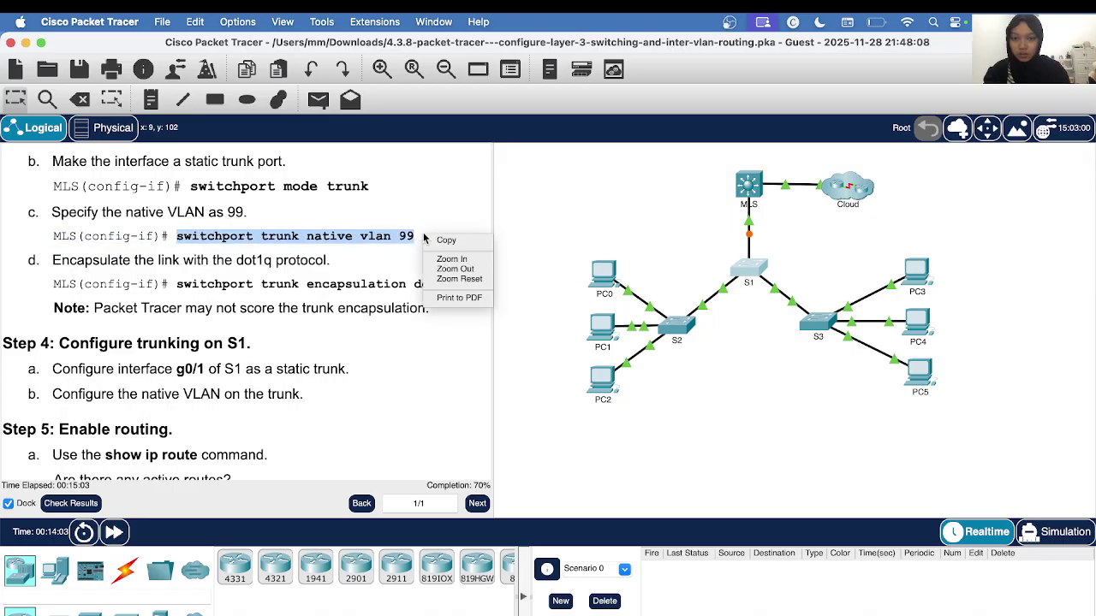
left_click(442, 240)
left_click(743, 272)
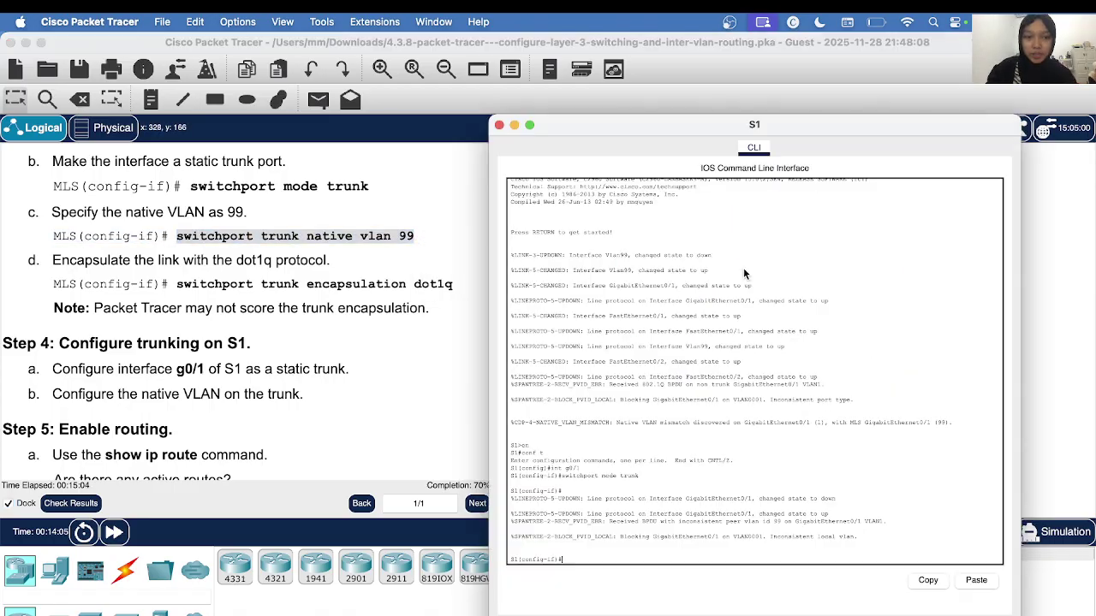
right_click(571, 559)
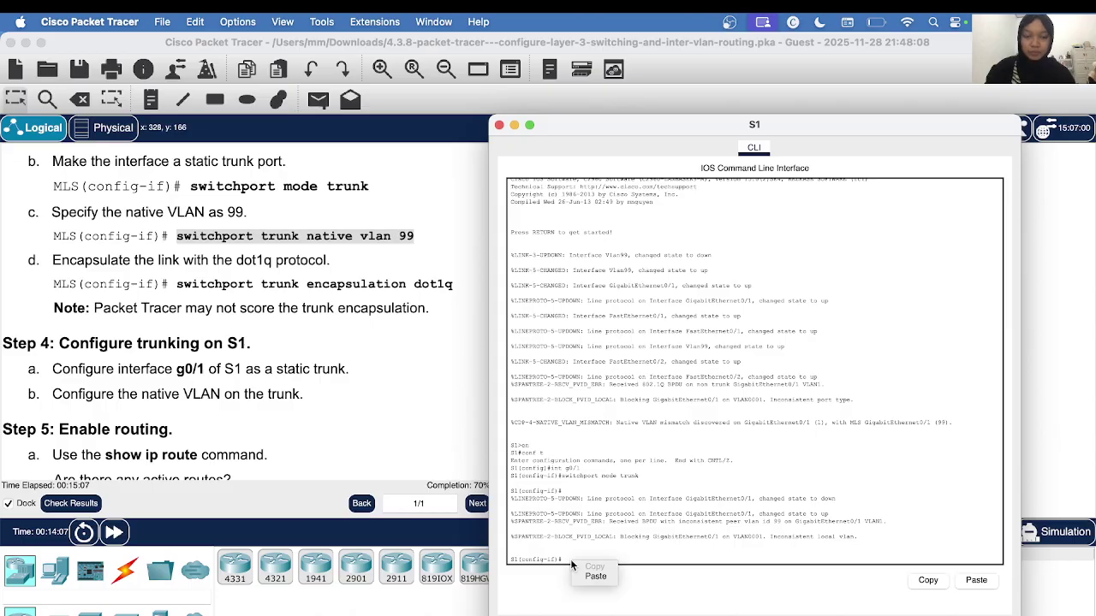
left_click(593, 578)
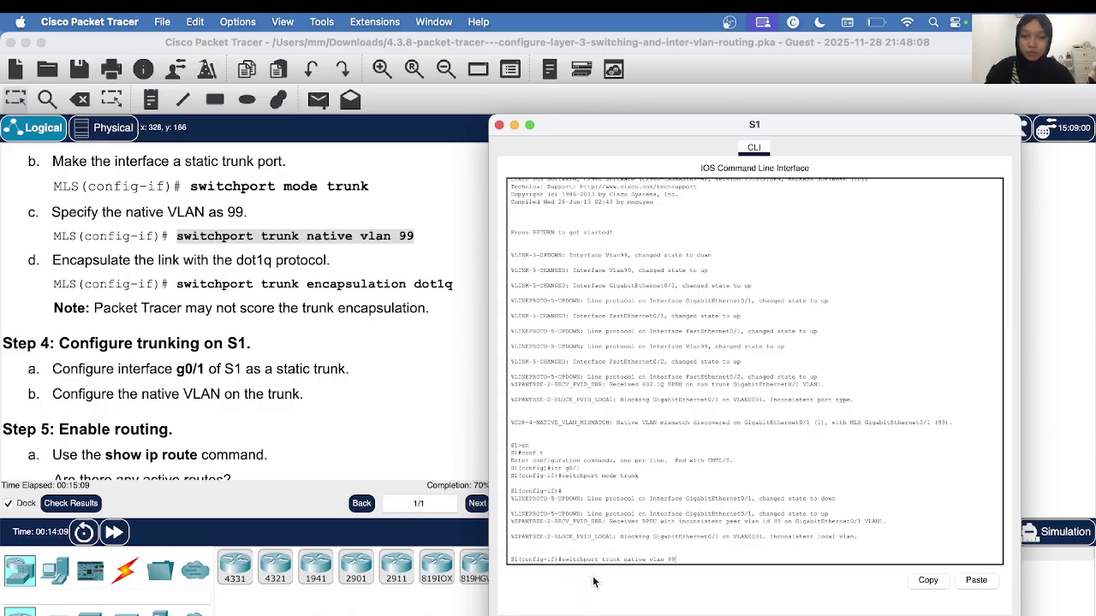
key("Return")
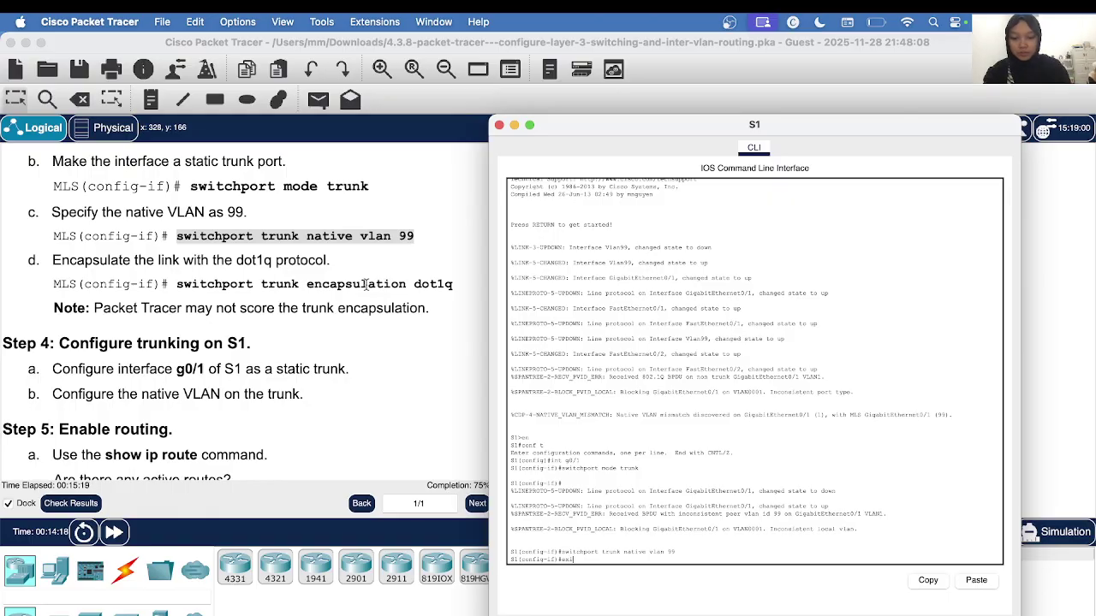
- Exit interface configuration mode on S1 and close its command line window
type("t")
key("Return")
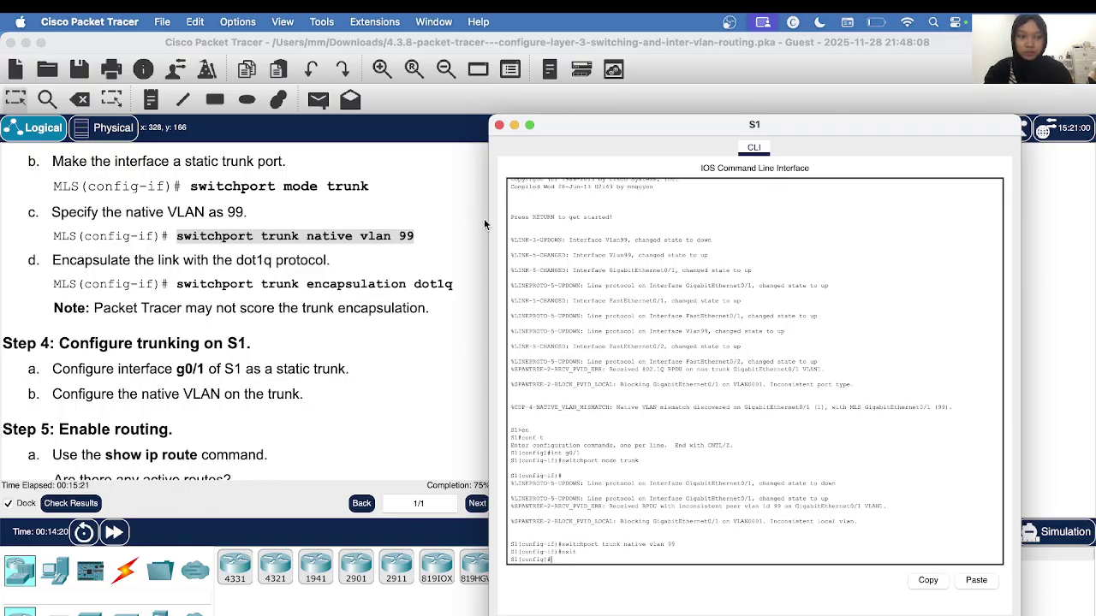
left_click(499, 125)
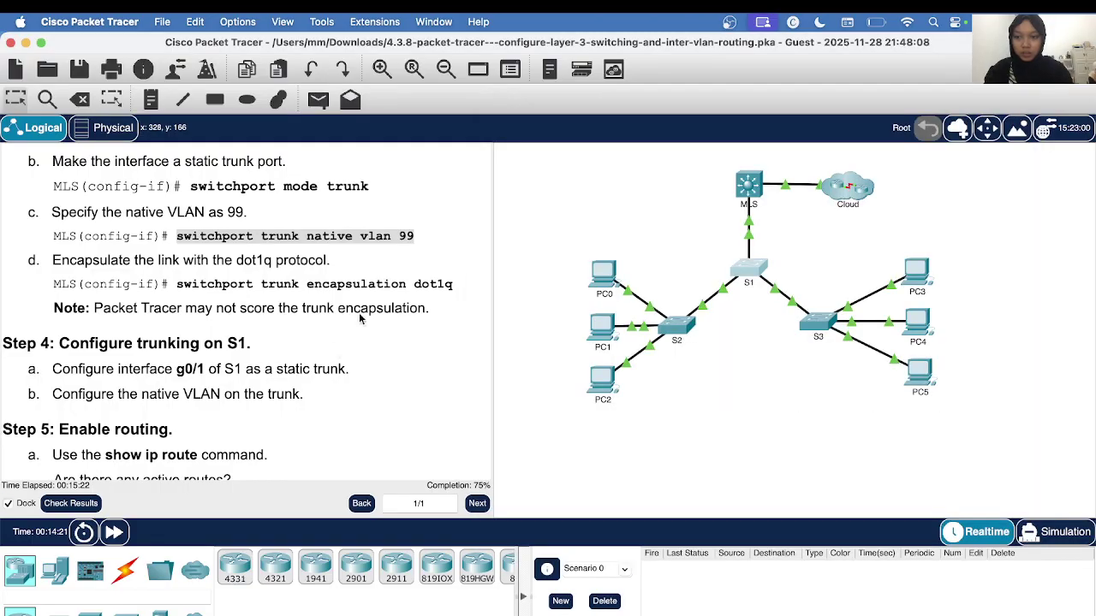
- Read the Step 5 instructions on enabling routing and highlight the question about active routes
scroll(328, 354, "down", 5)
scroll(330, 356, "down", 4)
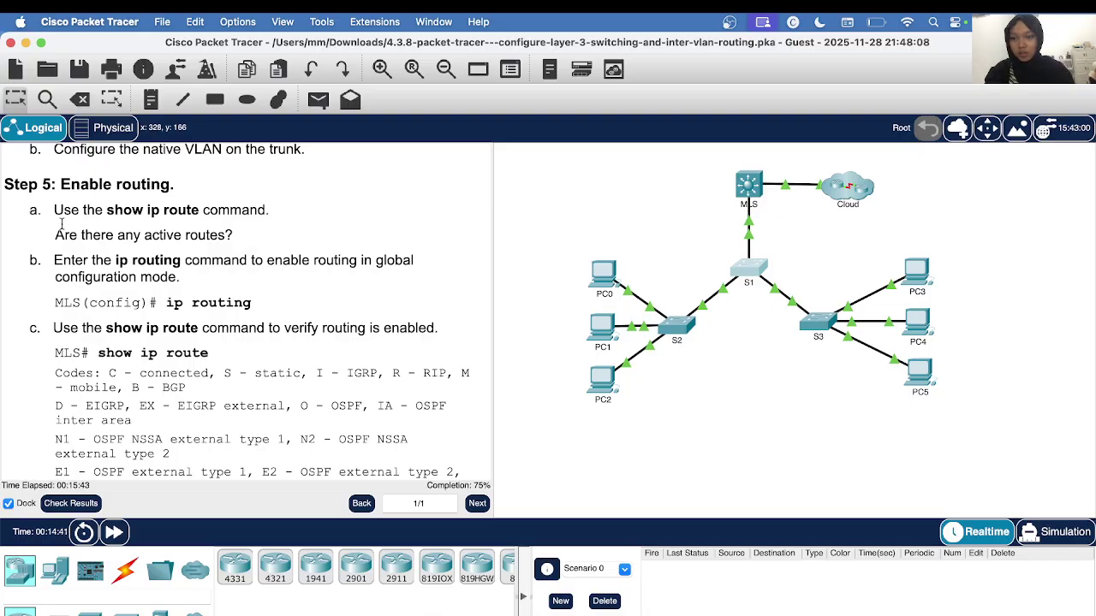
left_click_drag(55, 236, 227, 232)
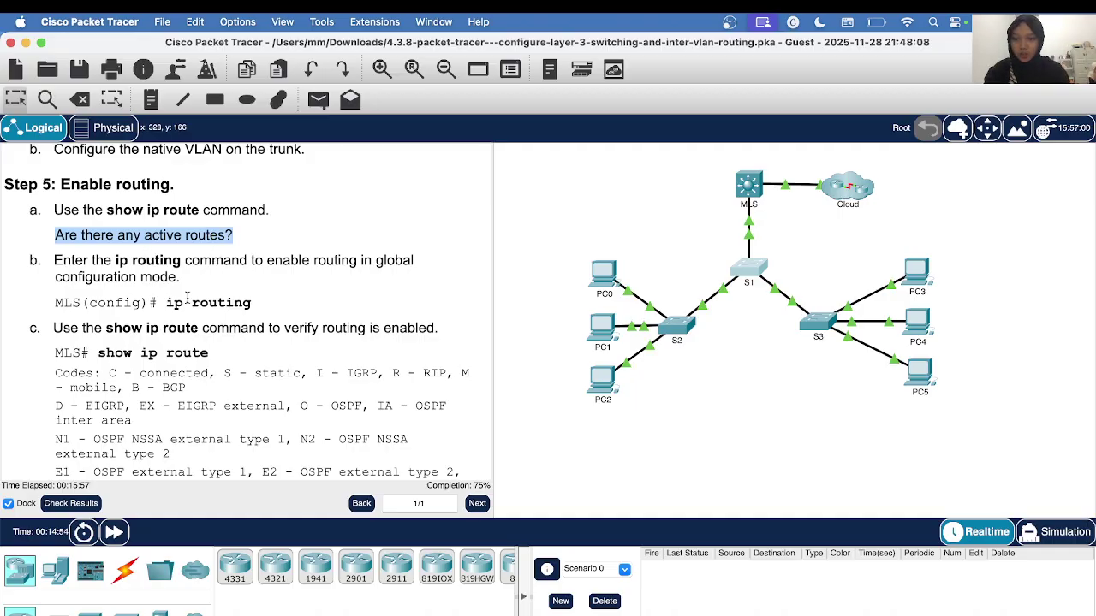
left_click(542, 265)
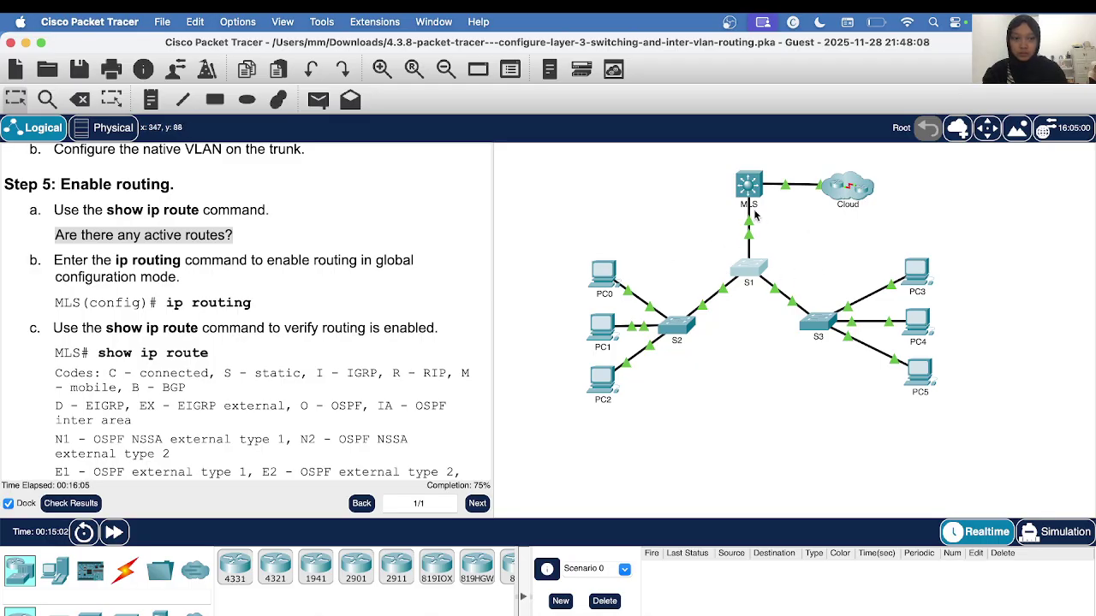
scroll(758, 241, "down", 3)
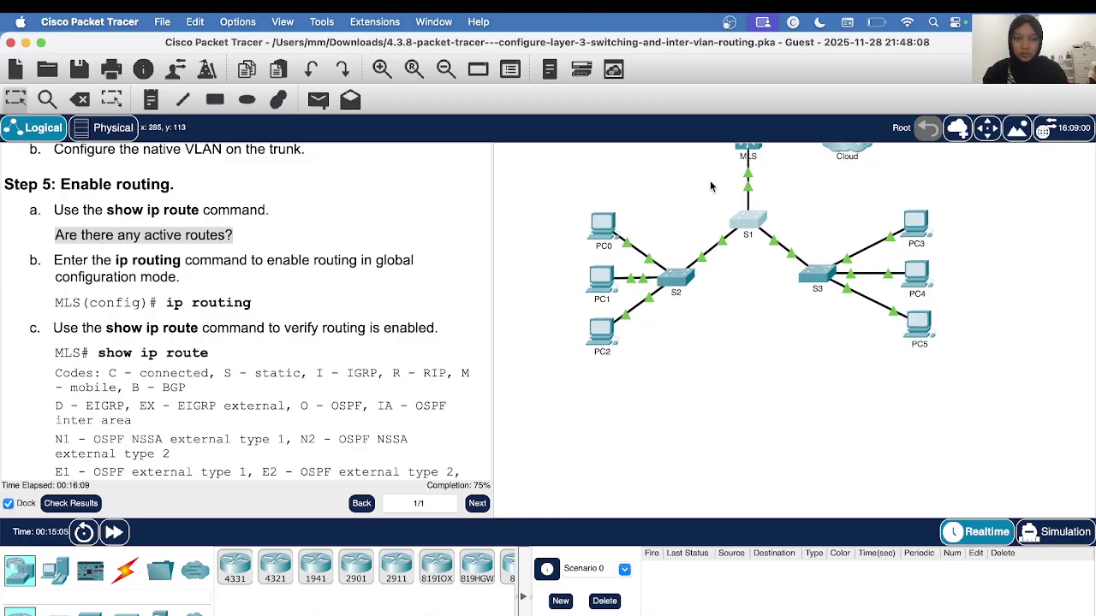
scroll(711, 183, "up", 3)
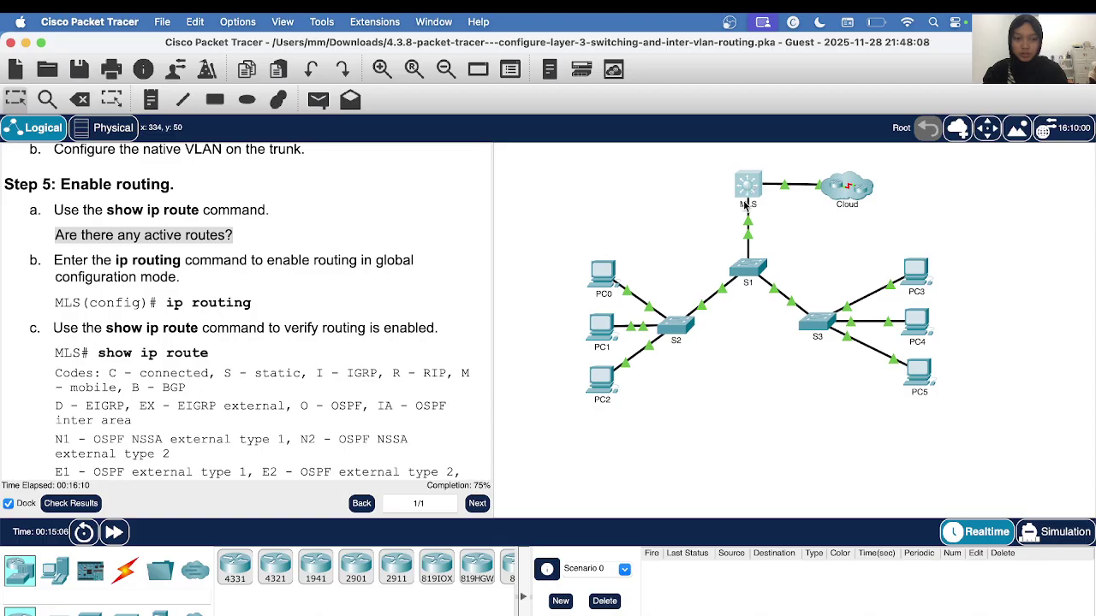
- Open the MLS command line, exit interface configuration mode and run ip routing in global configuration mode
left_click(748, 185)
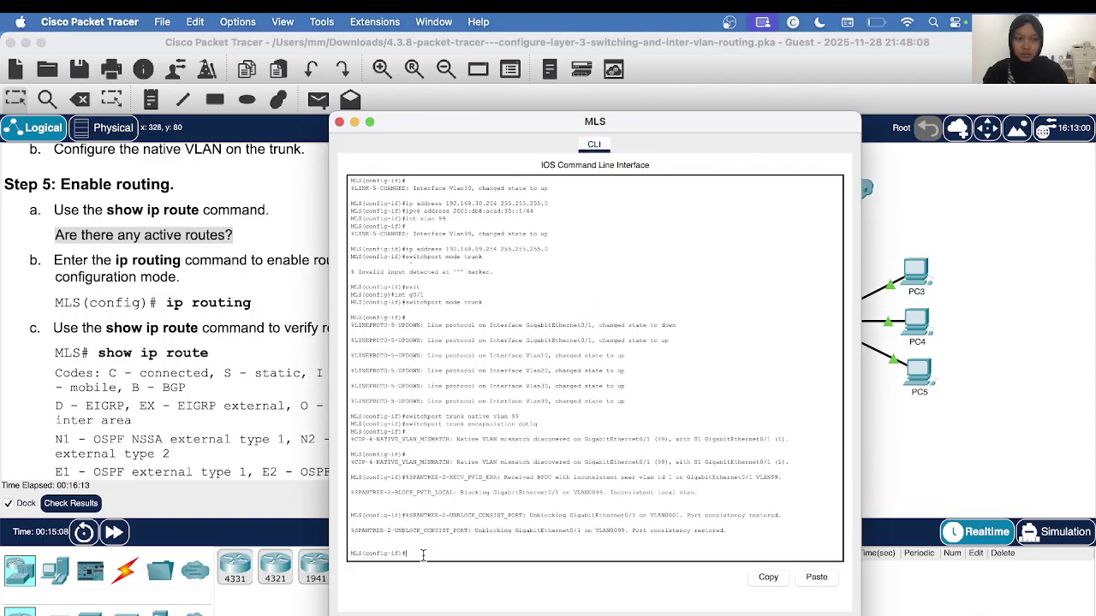
type("ex")
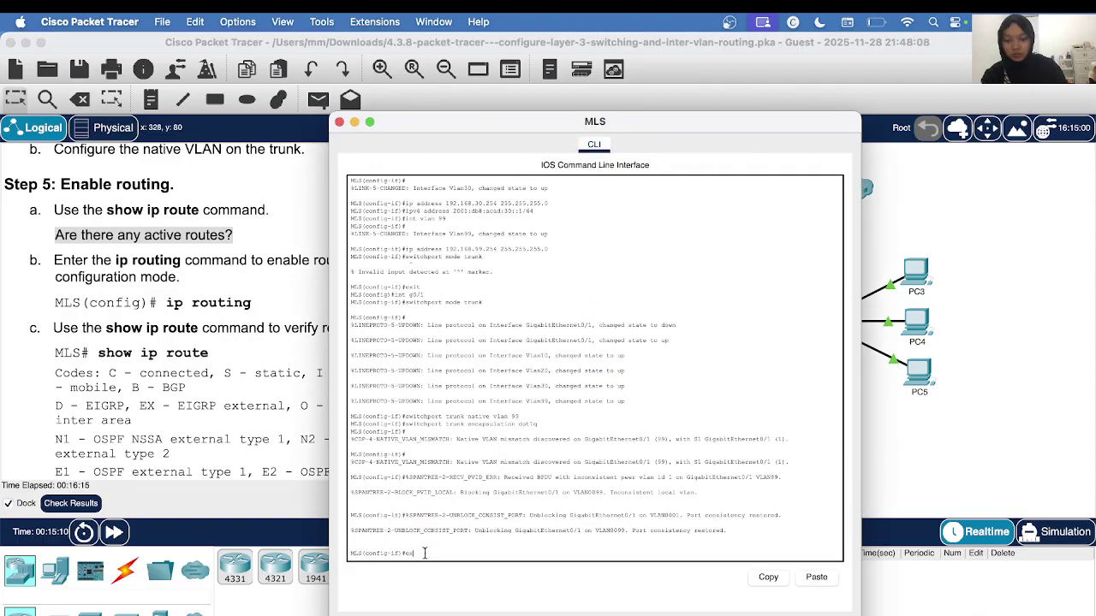
type("it")
key("Return")
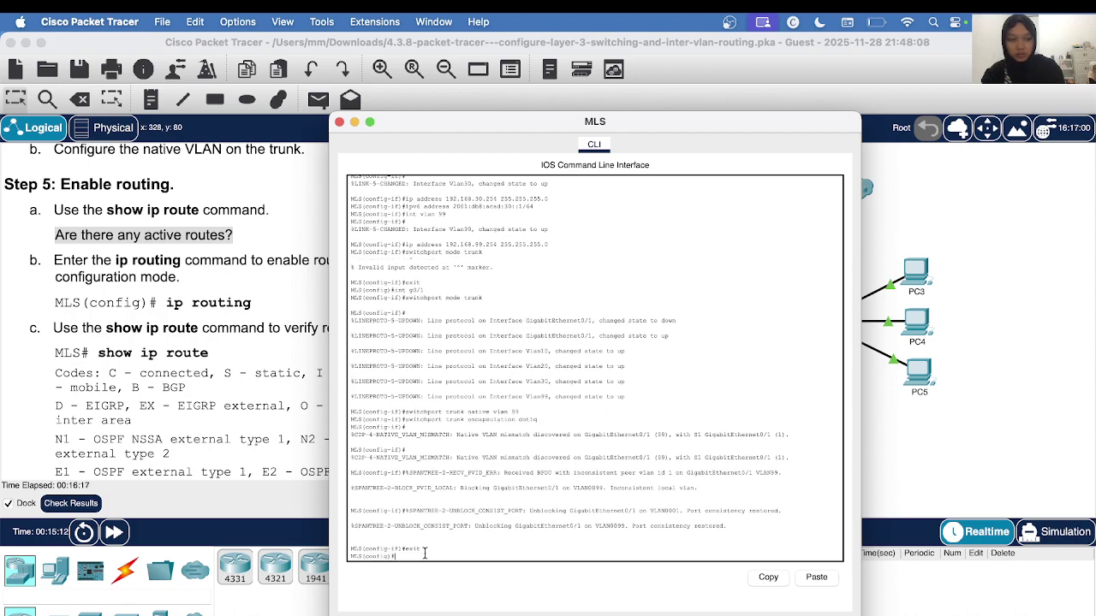
type("ip ")
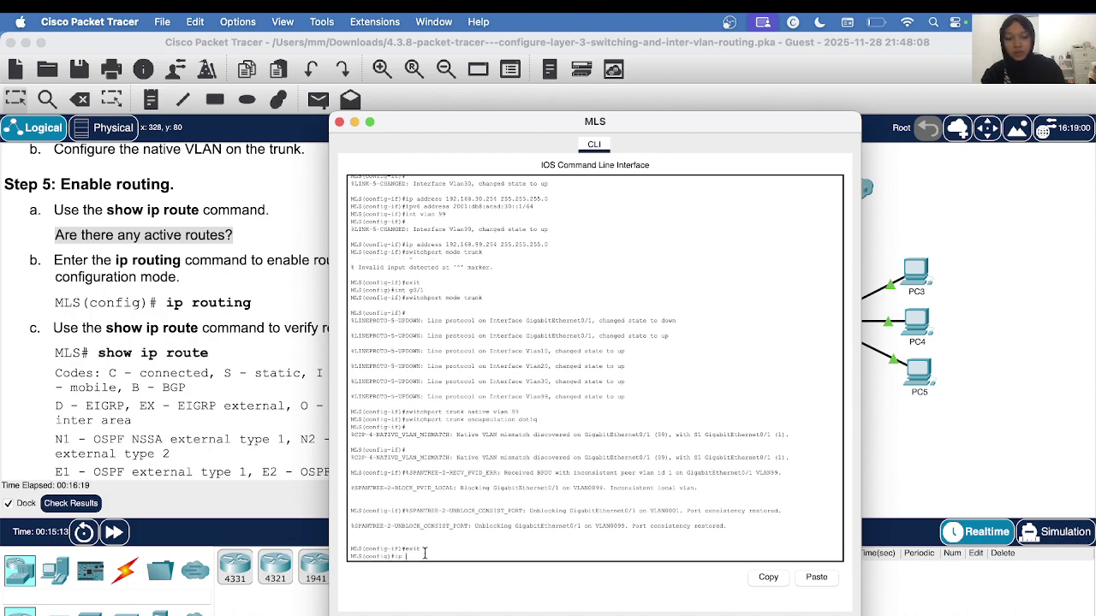
type("rout")
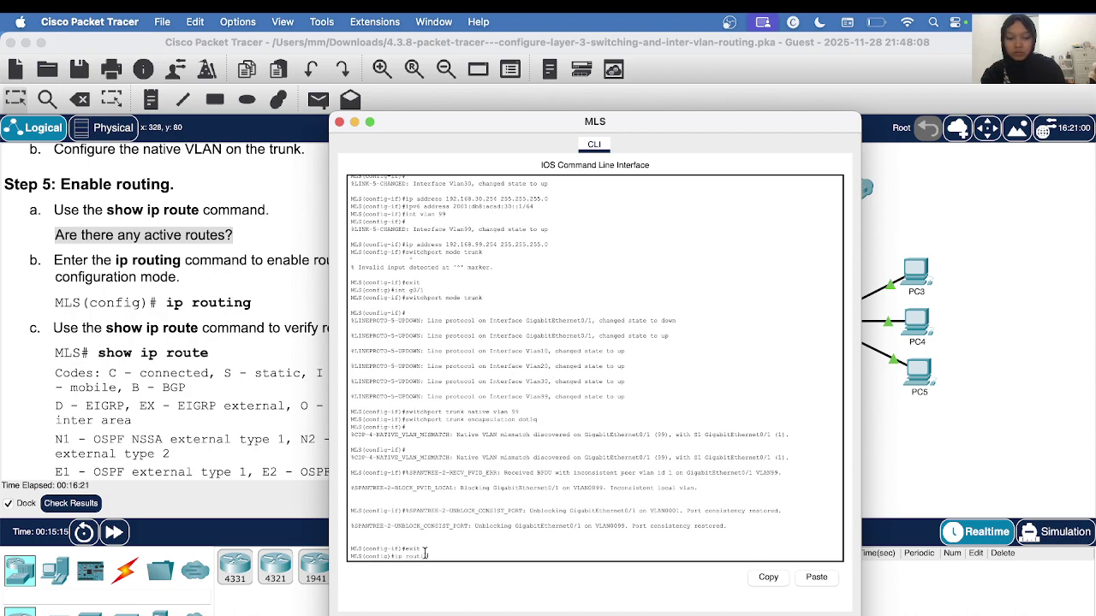
type("ing")
key("Return")
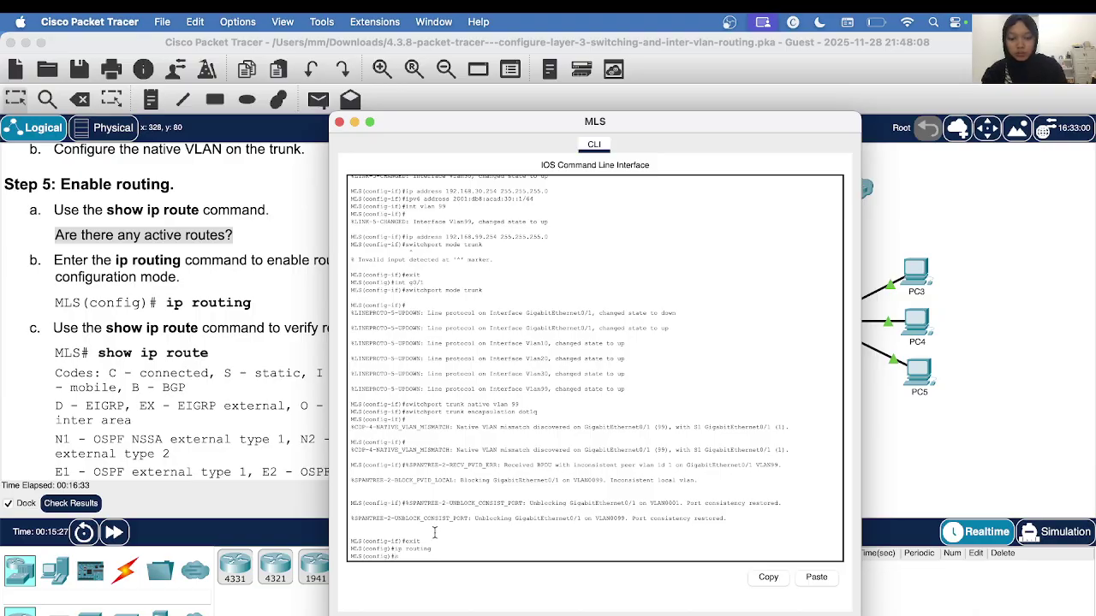
- Leave configuration mode on MLS with end and run show ip route in privileged mode to check the active routes
type("ow ip route")
key("Return")
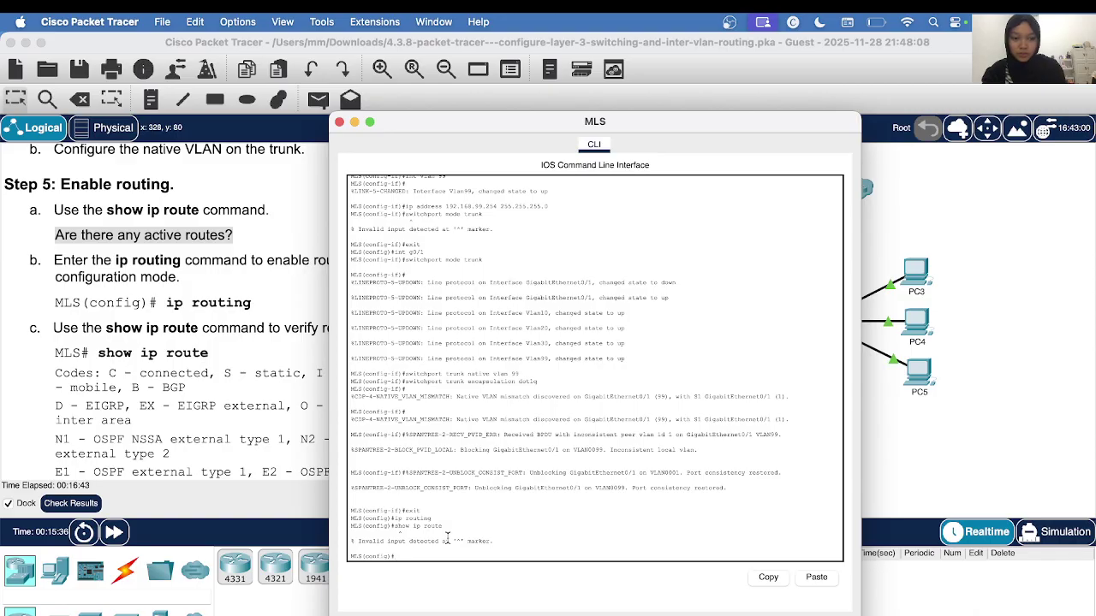
type("end")
key("Return")
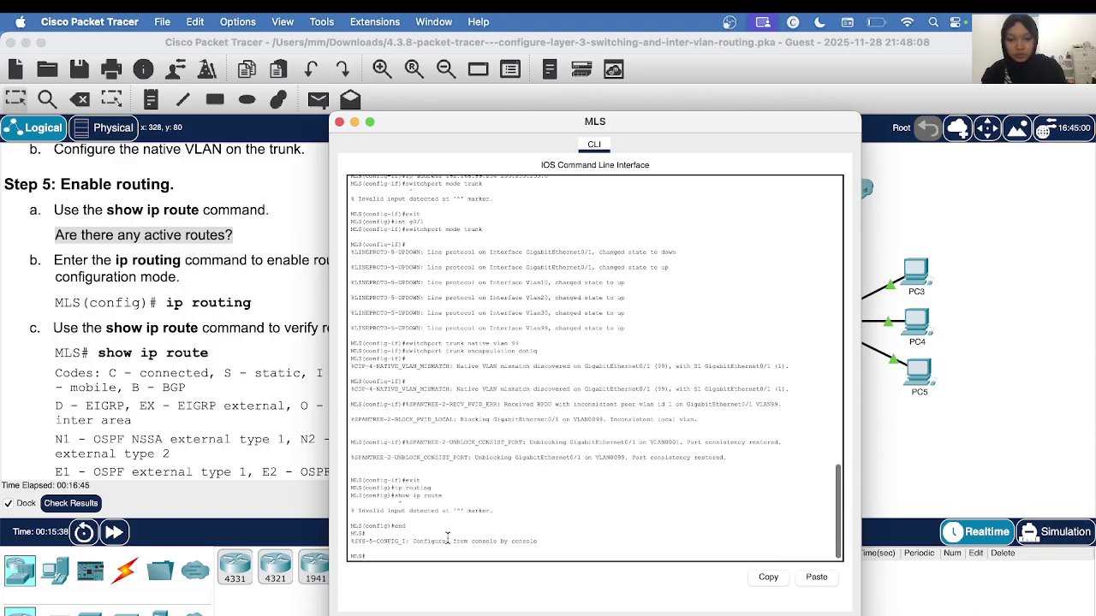
type("sh")
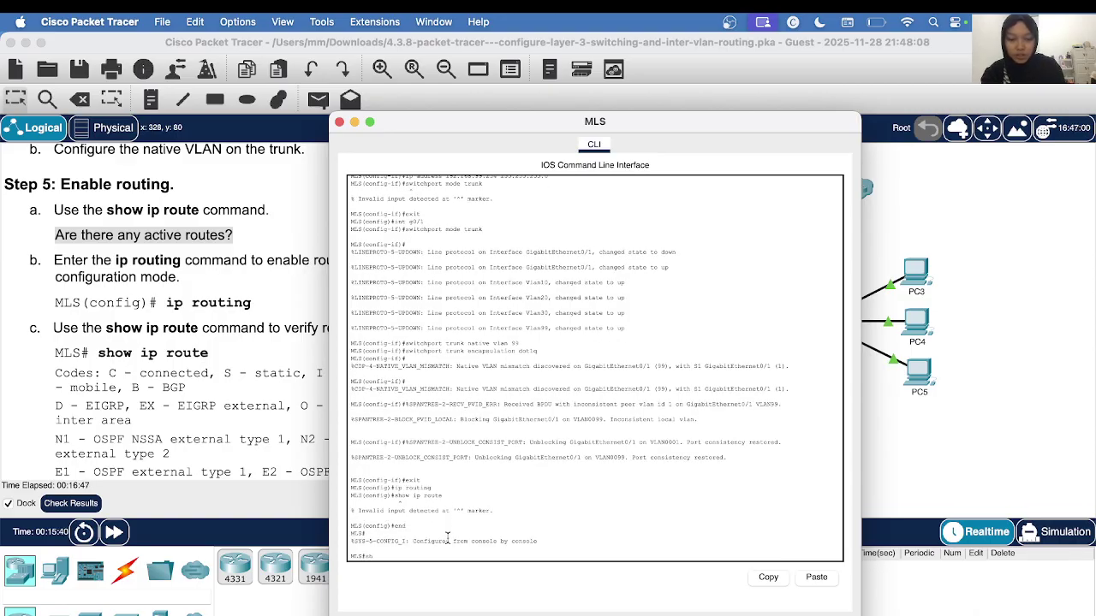
type("ow ip")
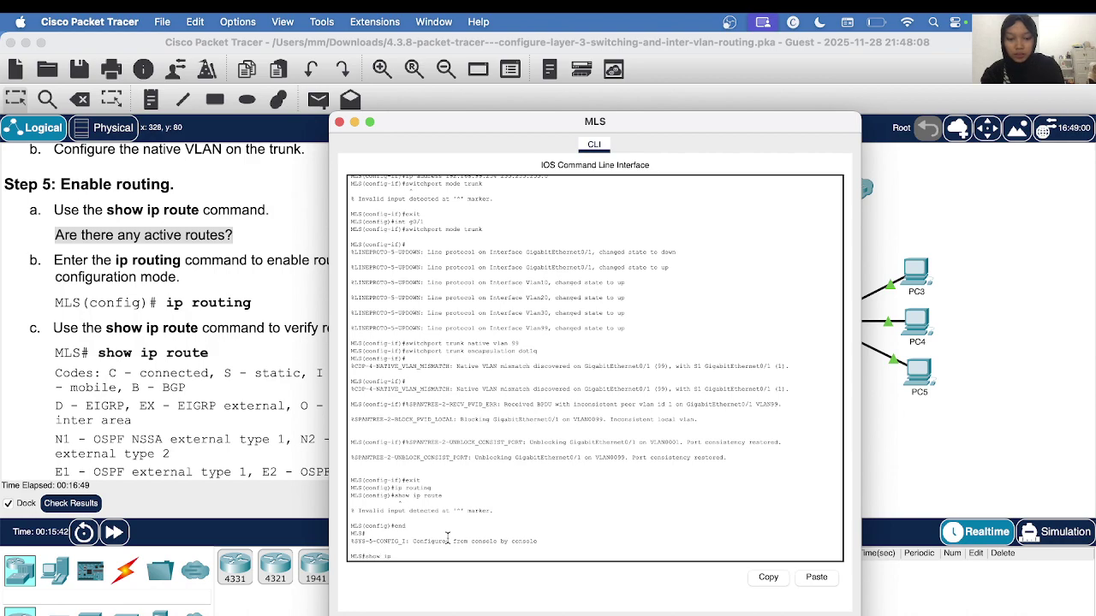
type(" route")
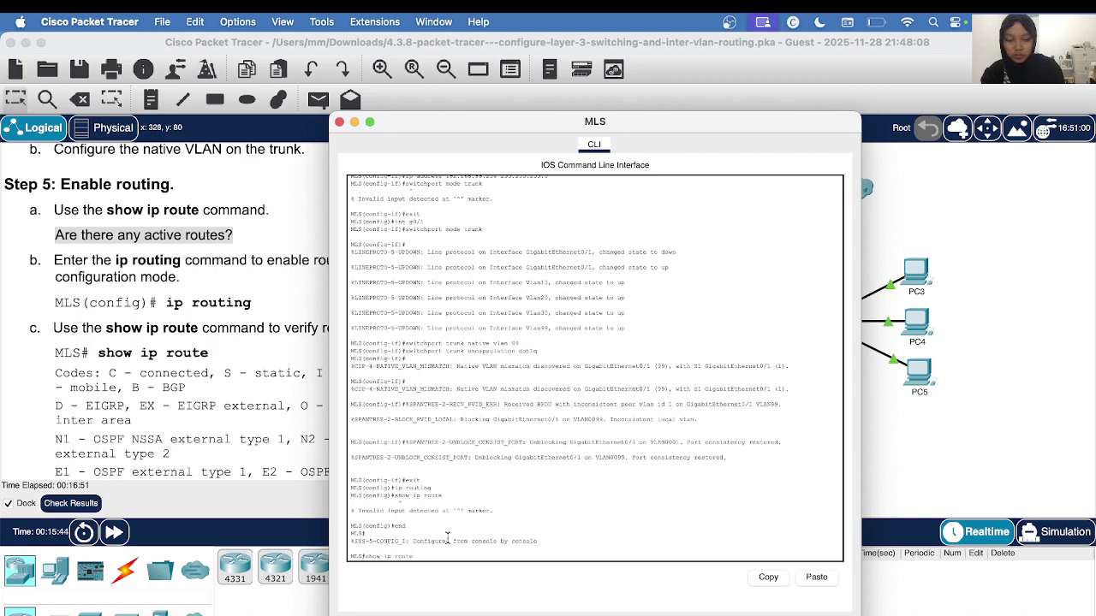
key("Return")
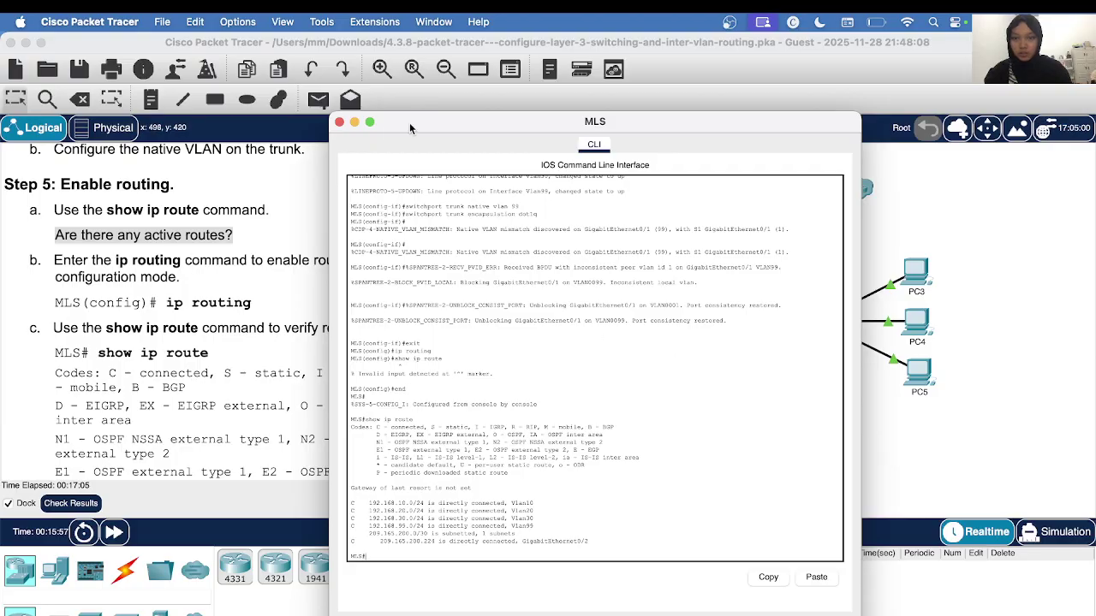
- Move the MLS window clear of the instructions, read the expected routes and the Step 6 connectivity tests, and close the MLS window
left_click_drag(409, 123, 585, 123)
scroll(298, 285, "down", 5)
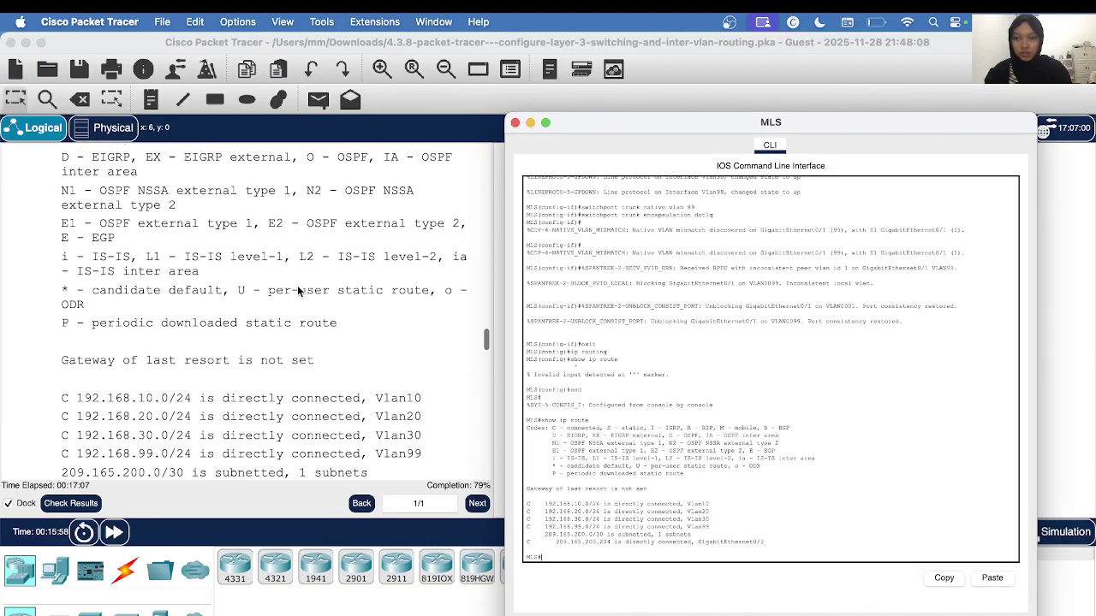
scroll(298, 291, "down", 5)
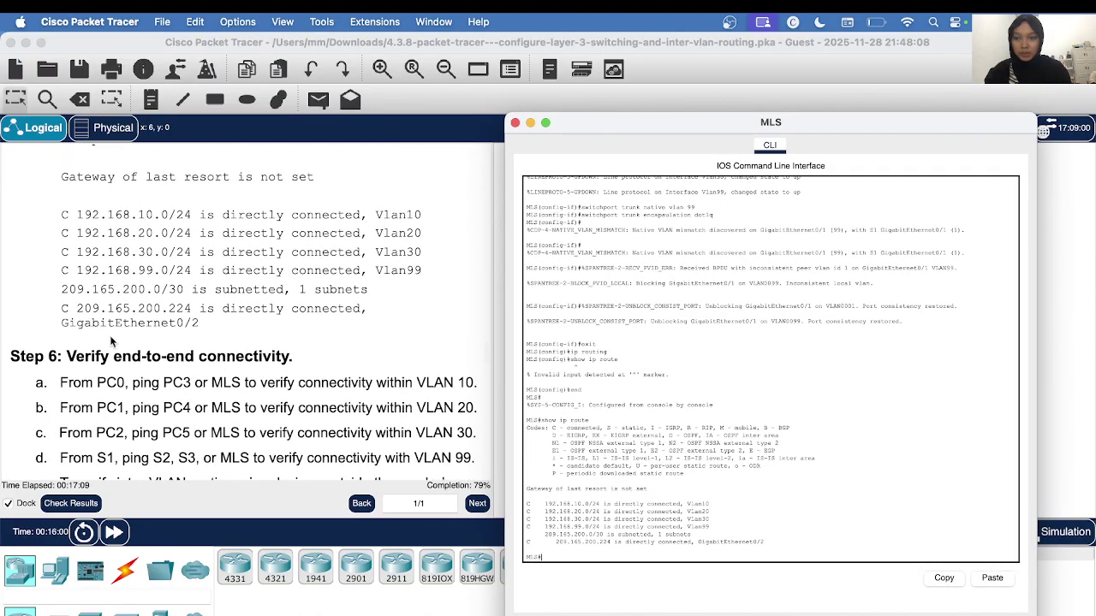
scroll(214, 336, "down", 3)
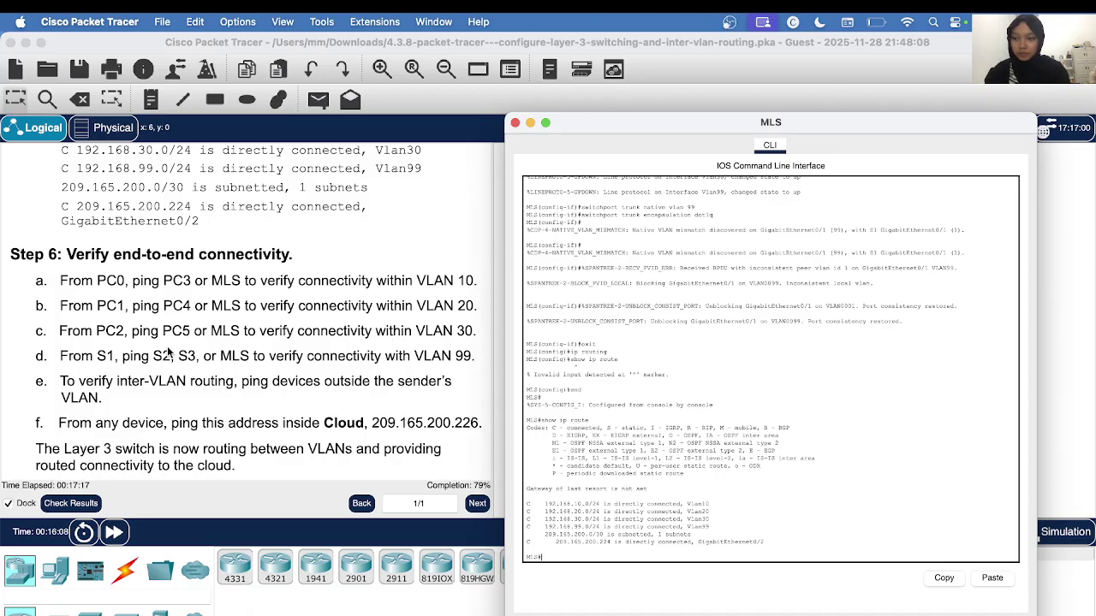
left_click(516, 124)
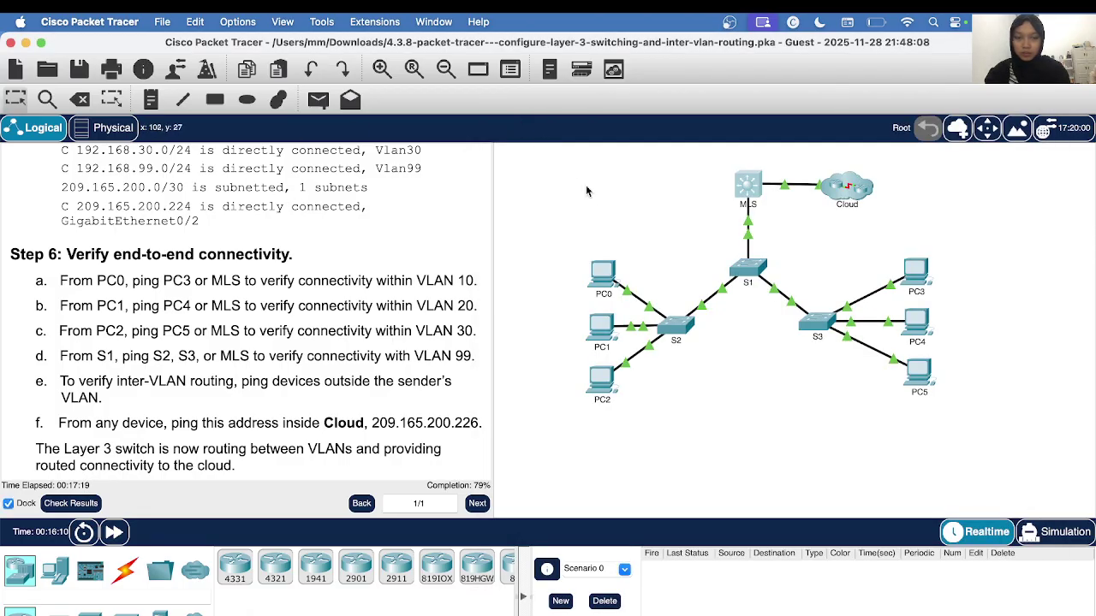
- Ping the MLS address 192.168.10.254 from PC0's Command Prompt to test VLAN 10 connectivity, and close the PC0 window
left_click(607, 274)
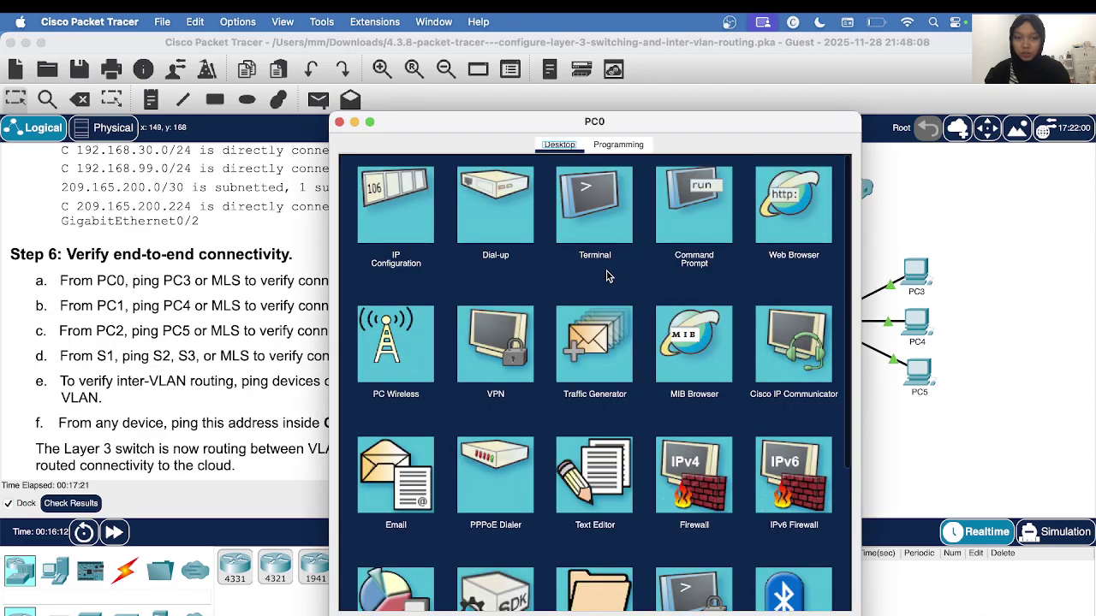
left_click(709, 223)
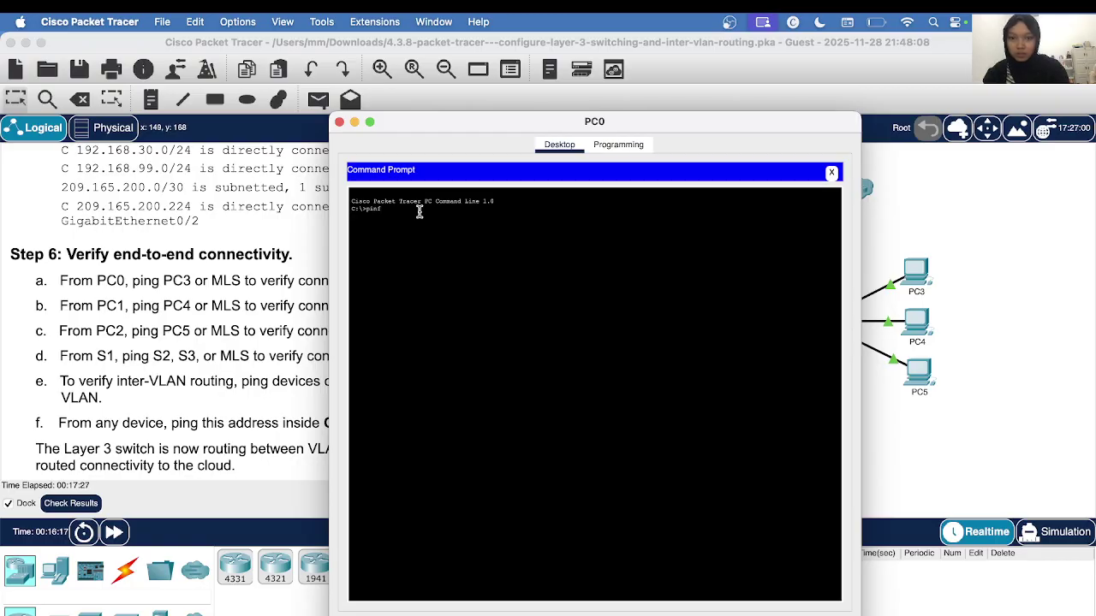
type("ping ")
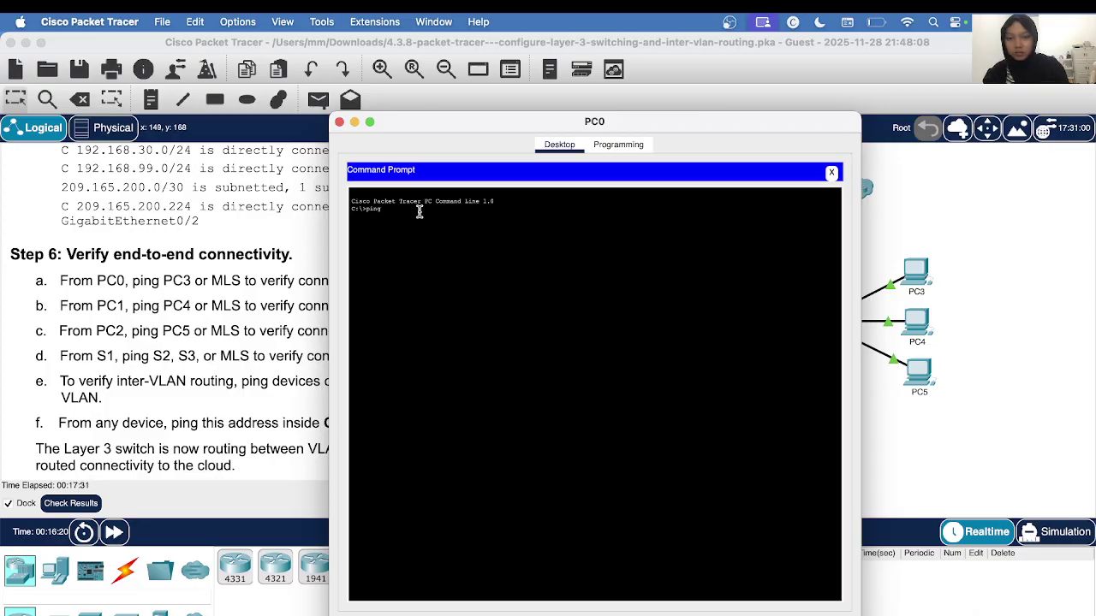
type("192")
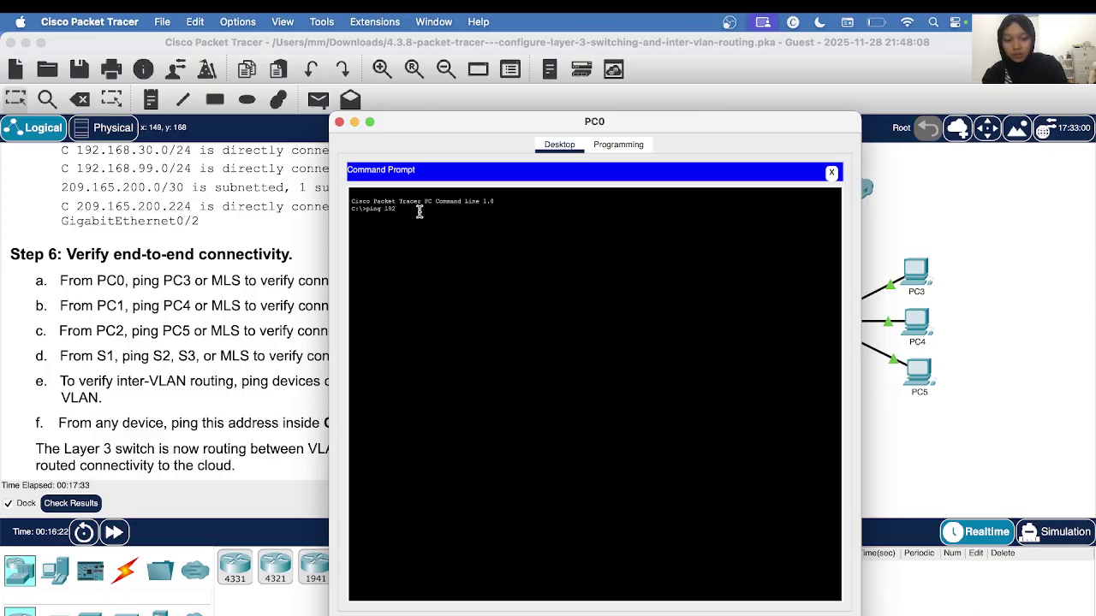
type(".168.1")
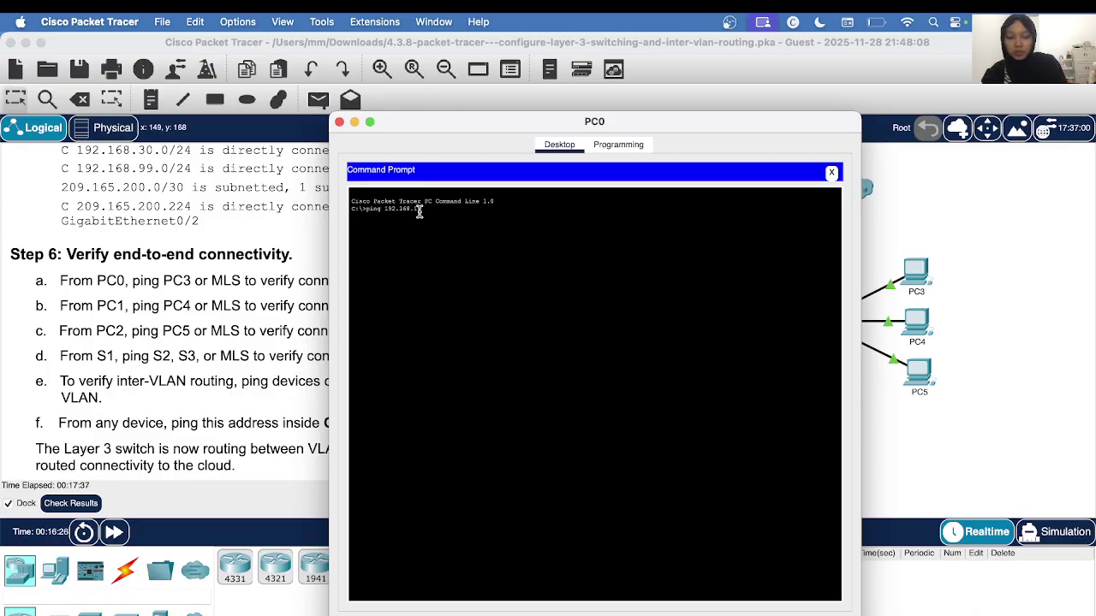
type("0.25")
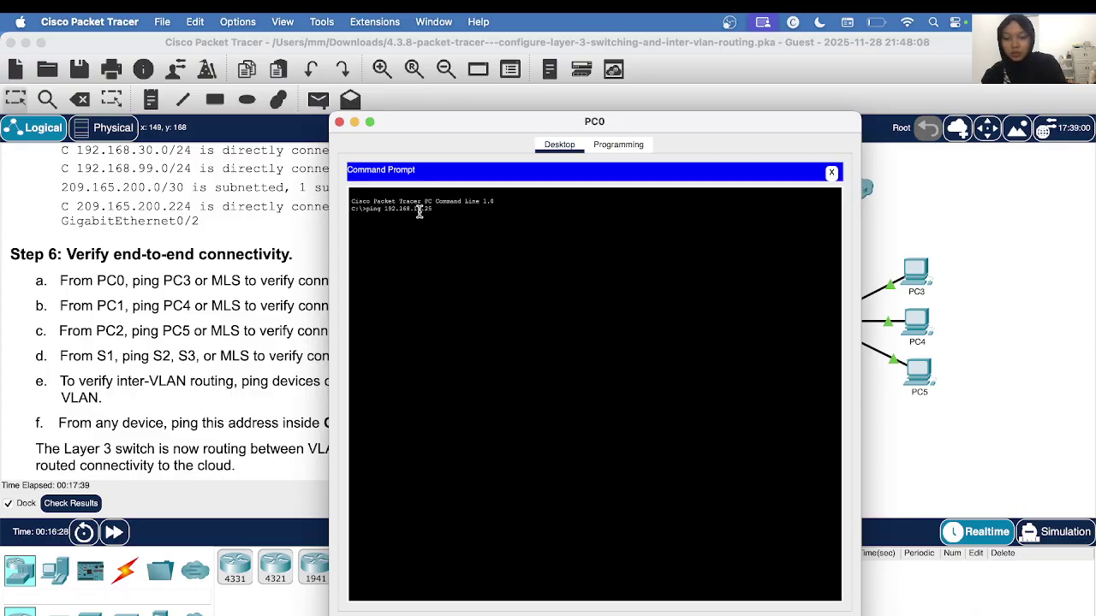
type("4")
key("Return")
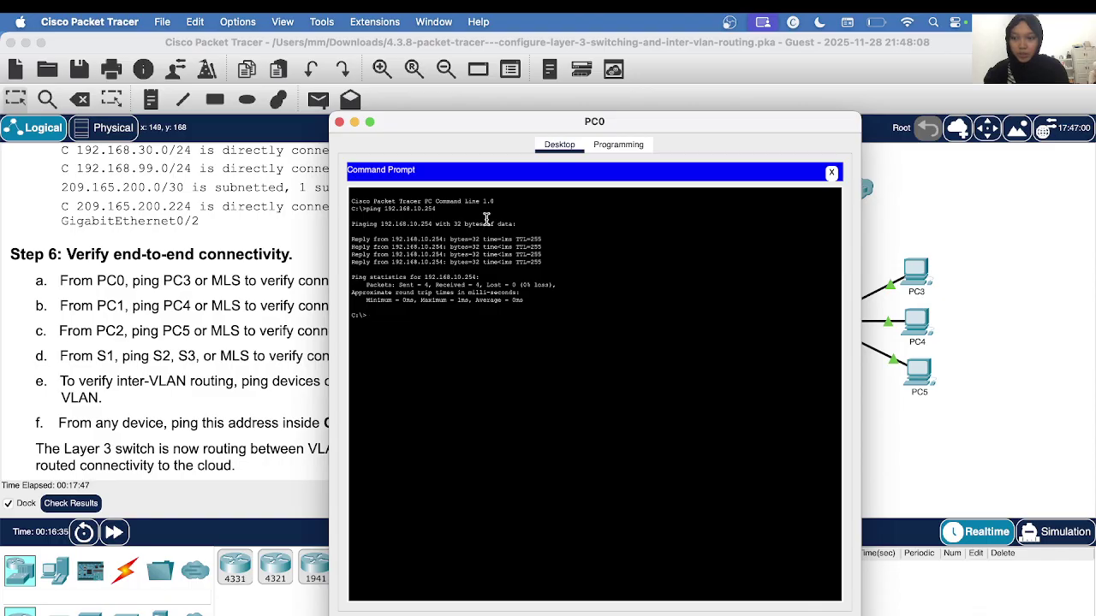
left_click(340, 123)
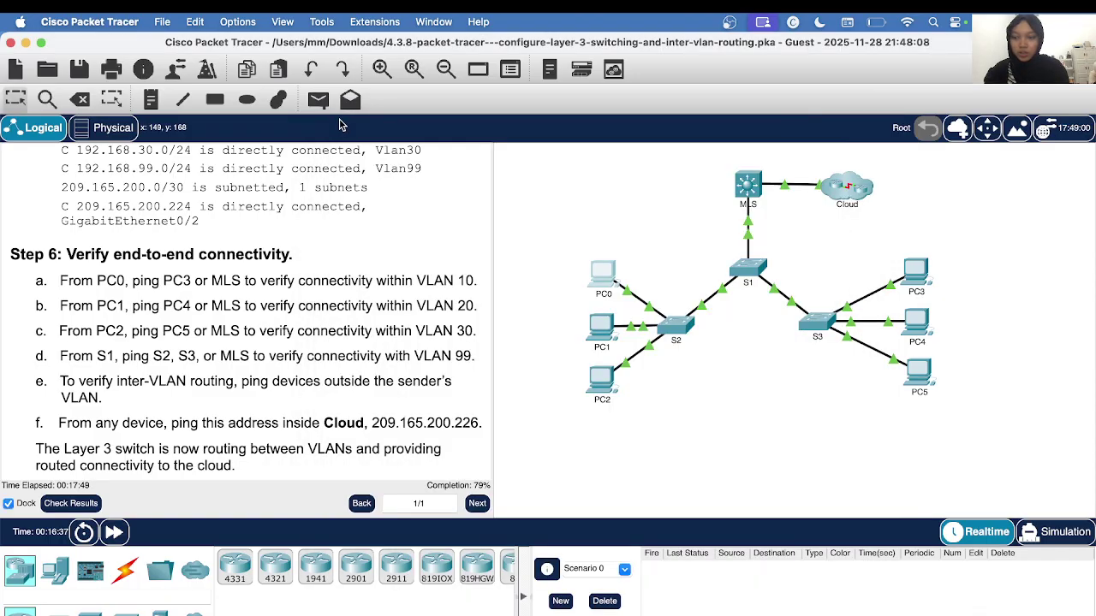
- Ping the MLS address 192.168.20.254 from PC1's Command Prompt to test VLAN 20 connectivity, and close the PC1 window
left_click(605, 322)
left_click(698, 226)
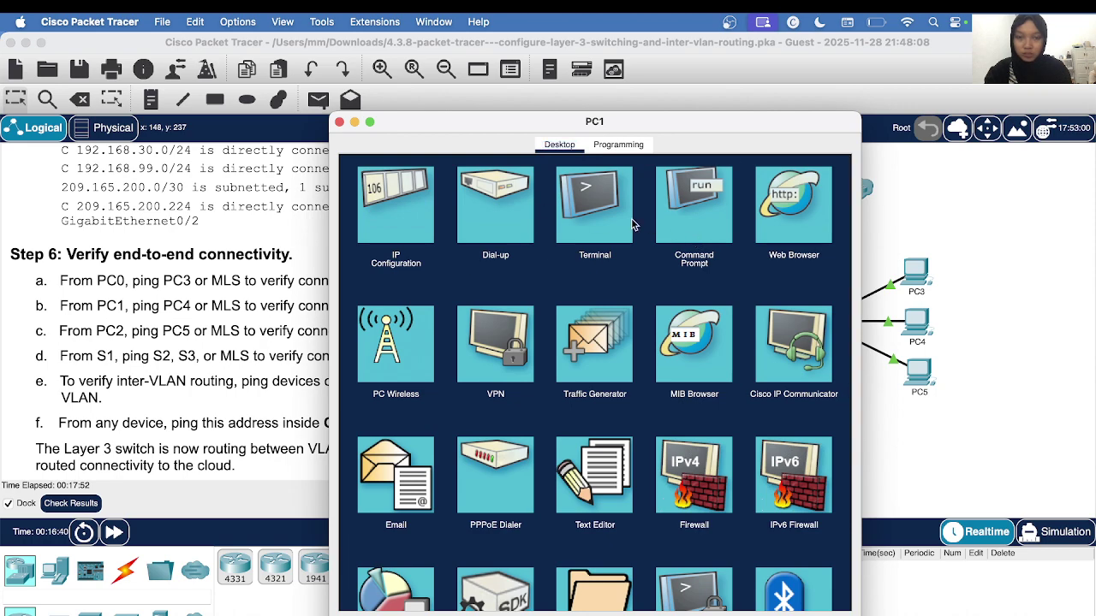
type("pin")
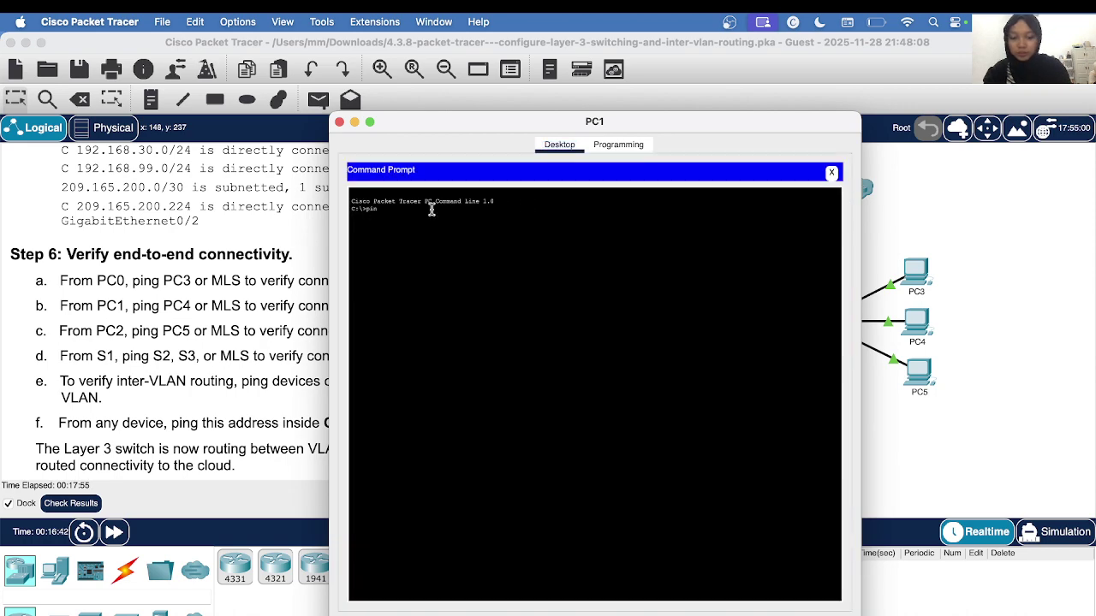
type("g")
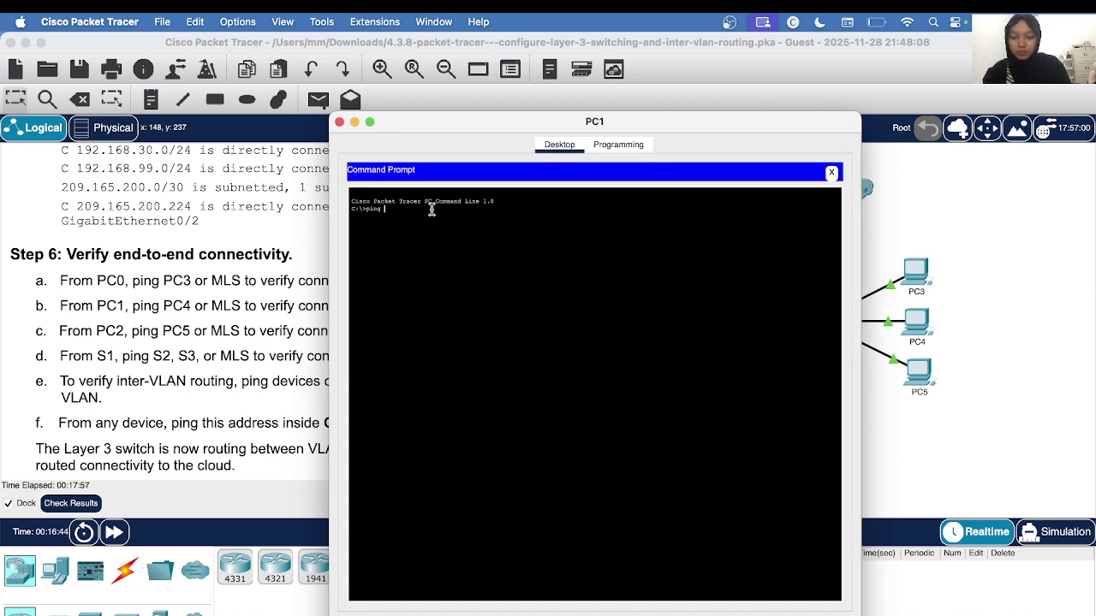
type(" 192.")
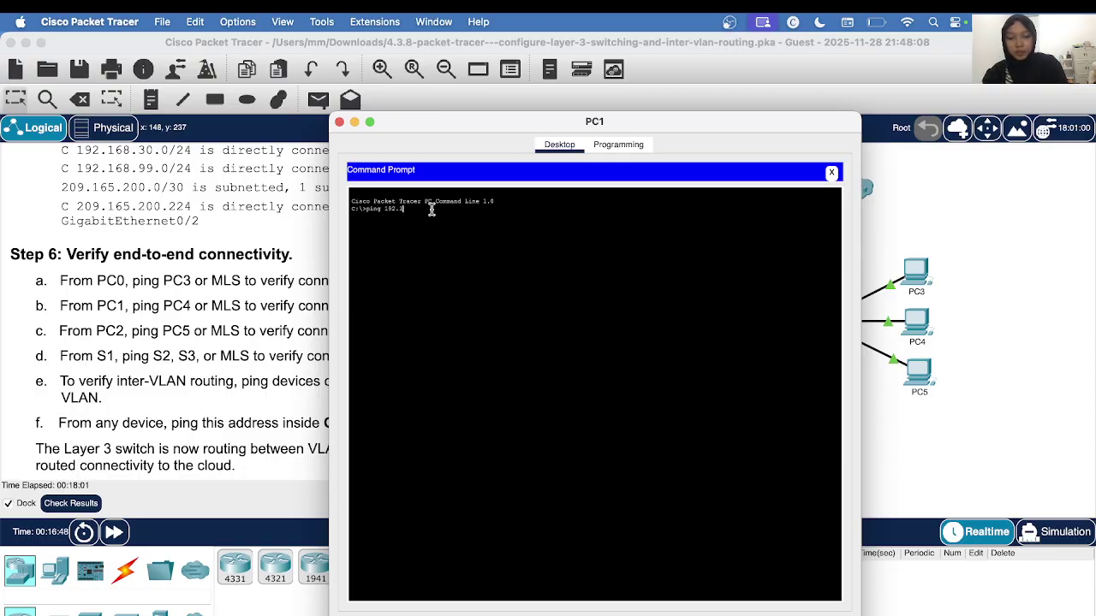
type("168")
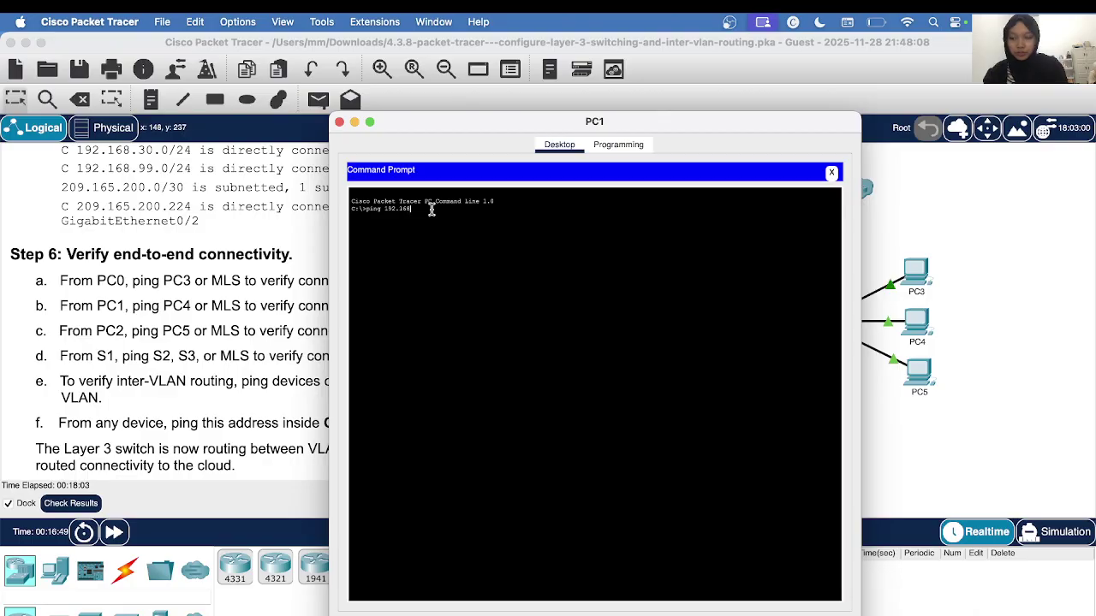
type(".3")
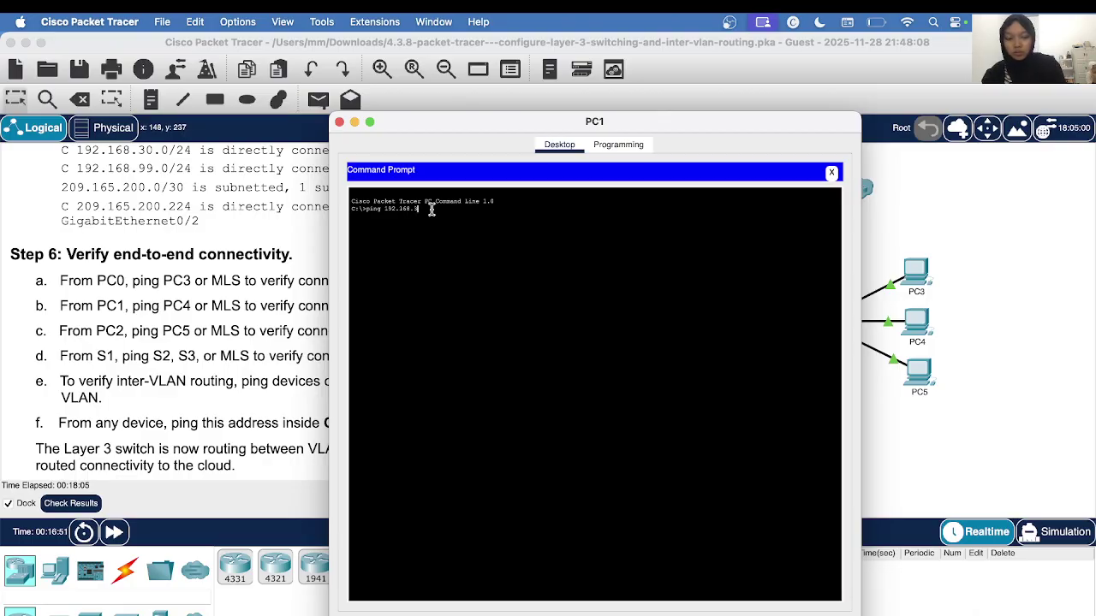
key("BackSpace")
type("20.")
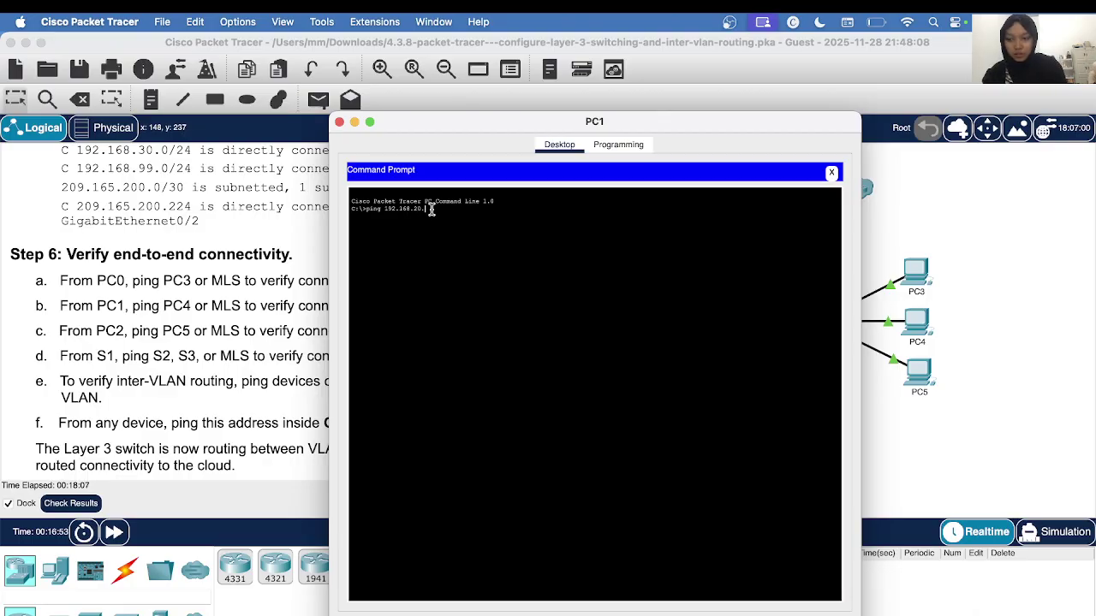
type("2")
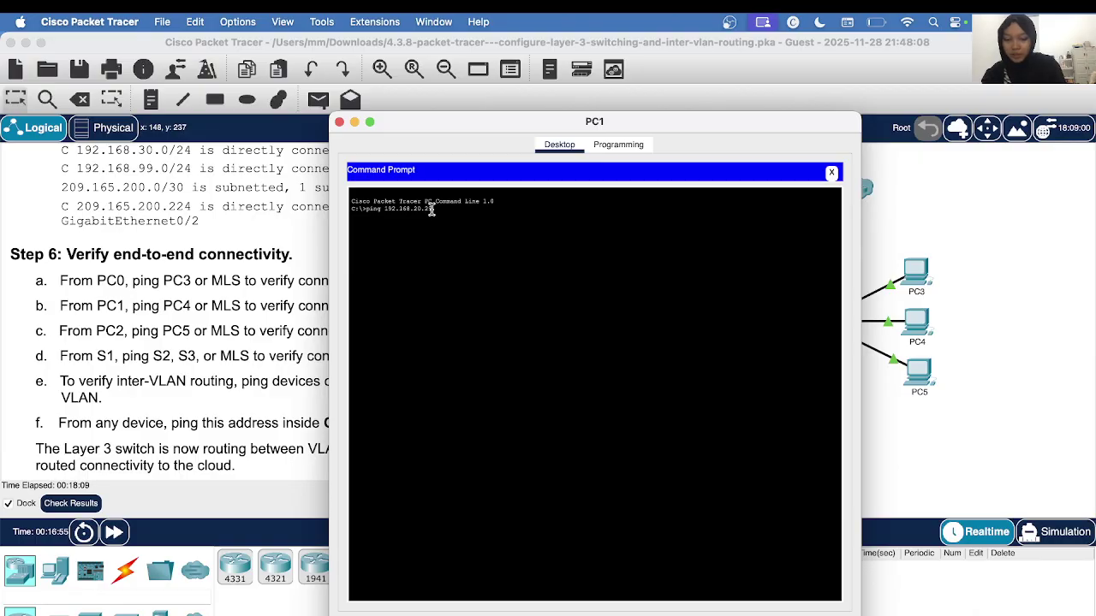
type("54")
key("Return")
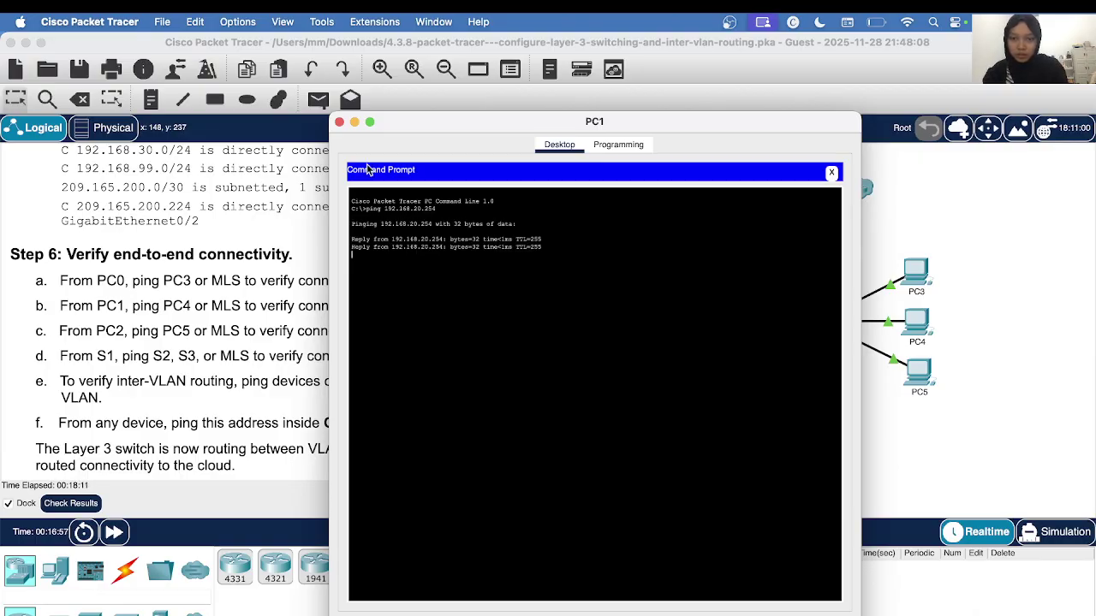
left_click(339, 123)
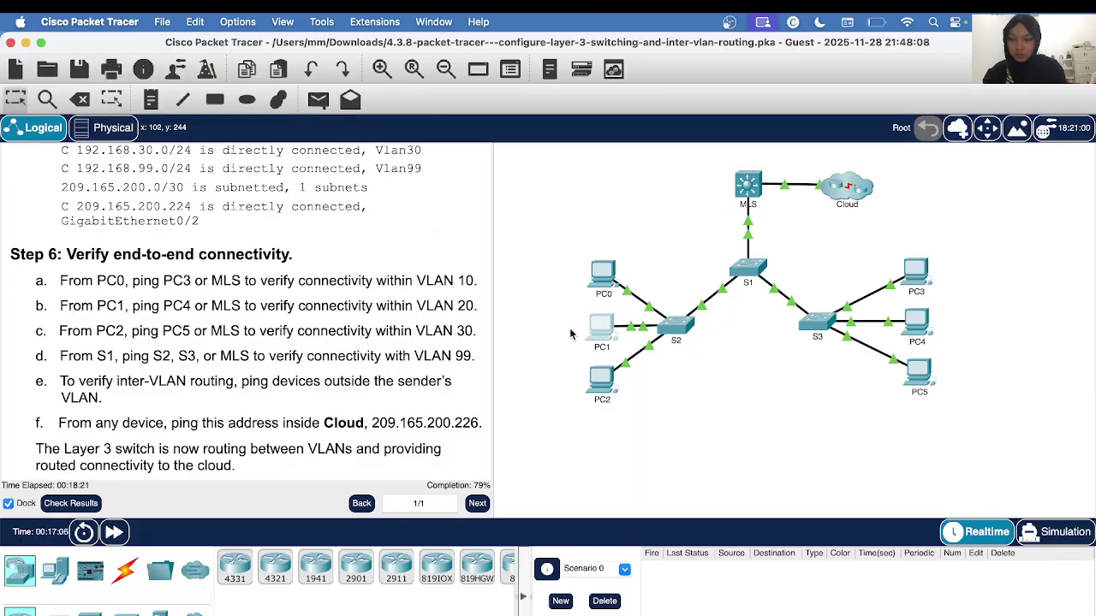
- Ping 192.168.20.2 from PC0's Command Prompt to test inter-VLAN routing from VLAN 10 to VLAN 20
left_click(600, 271)
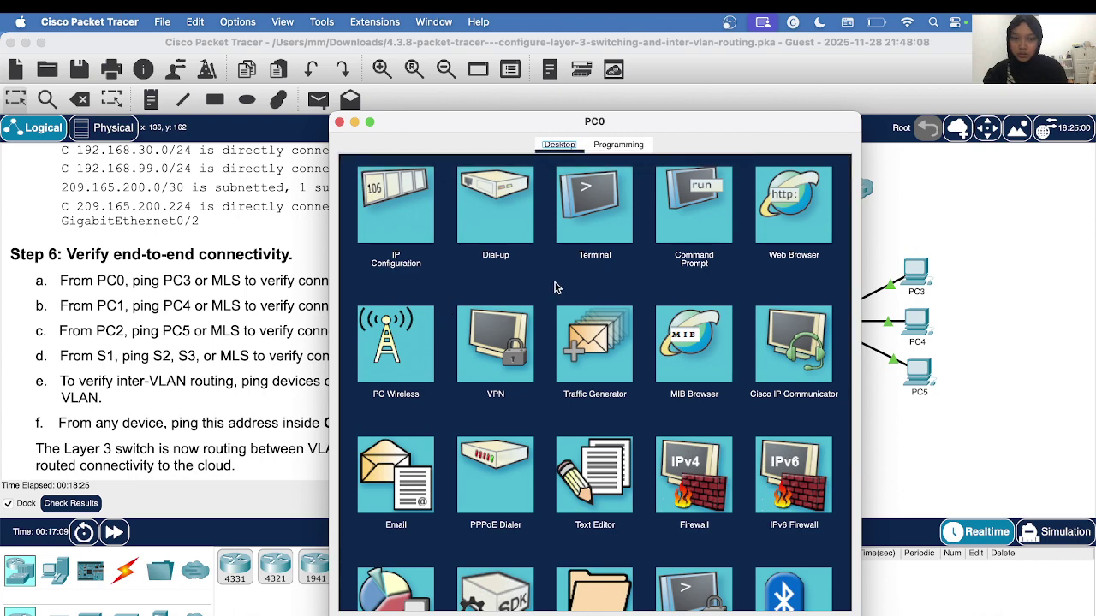
left_click(681, 199)
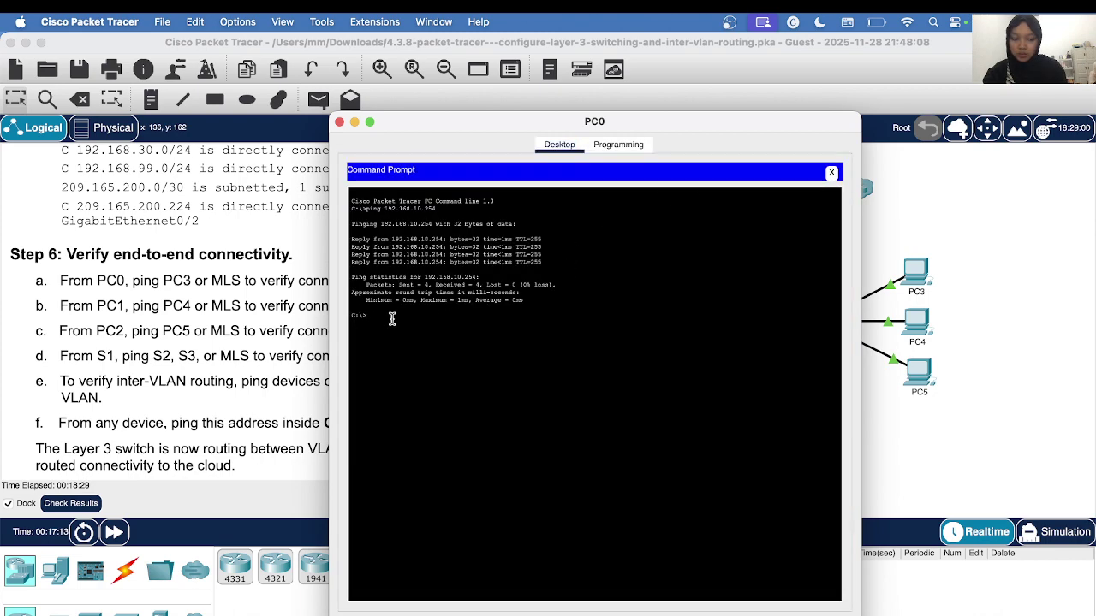
key("Up")
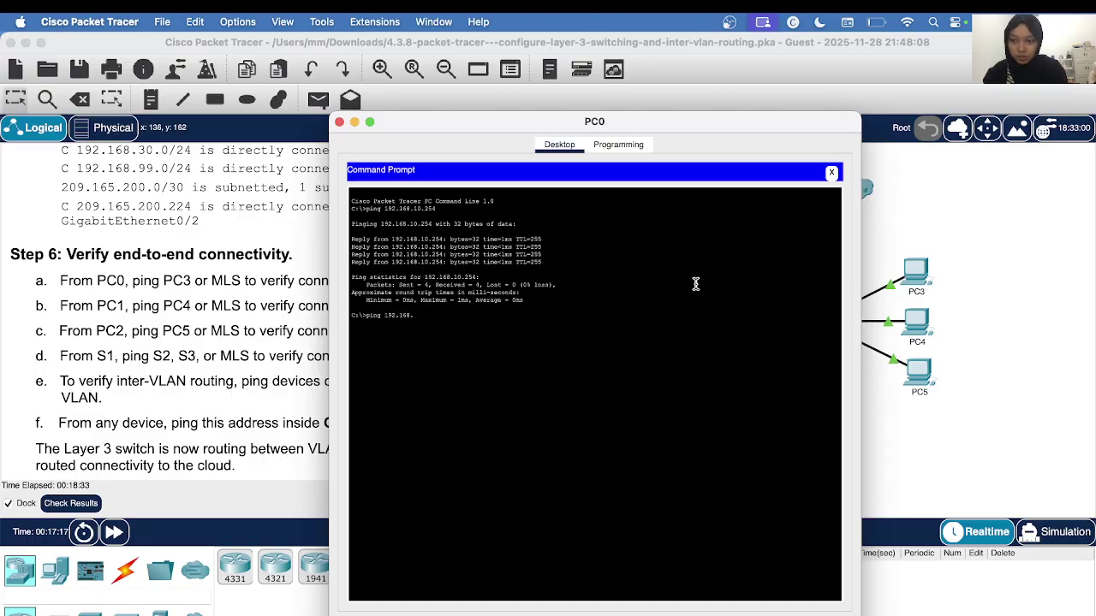
type("20")
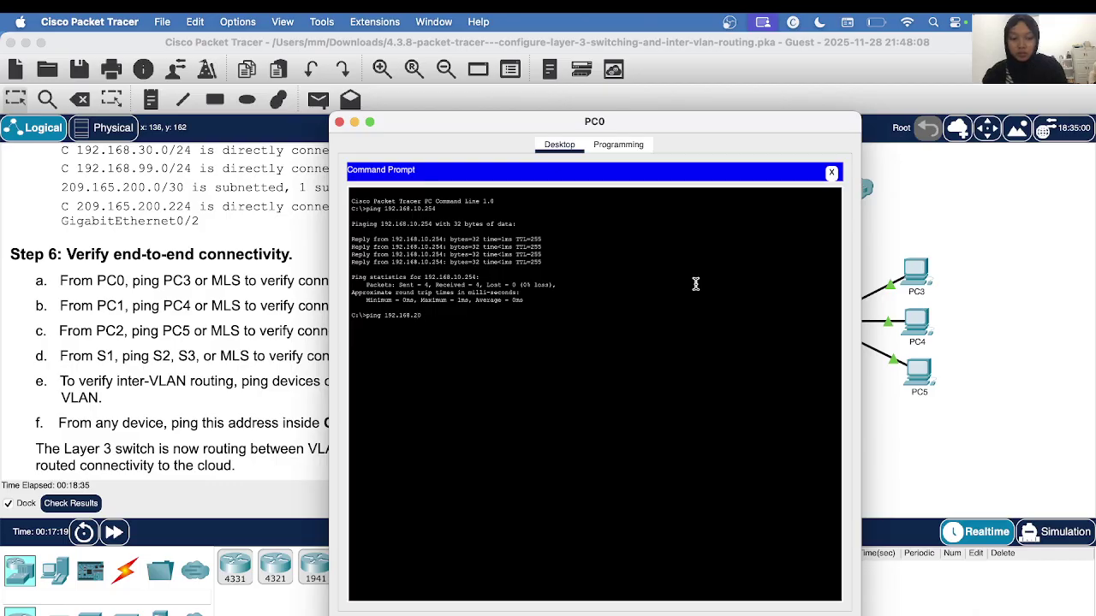
type(".2")
key("Return")
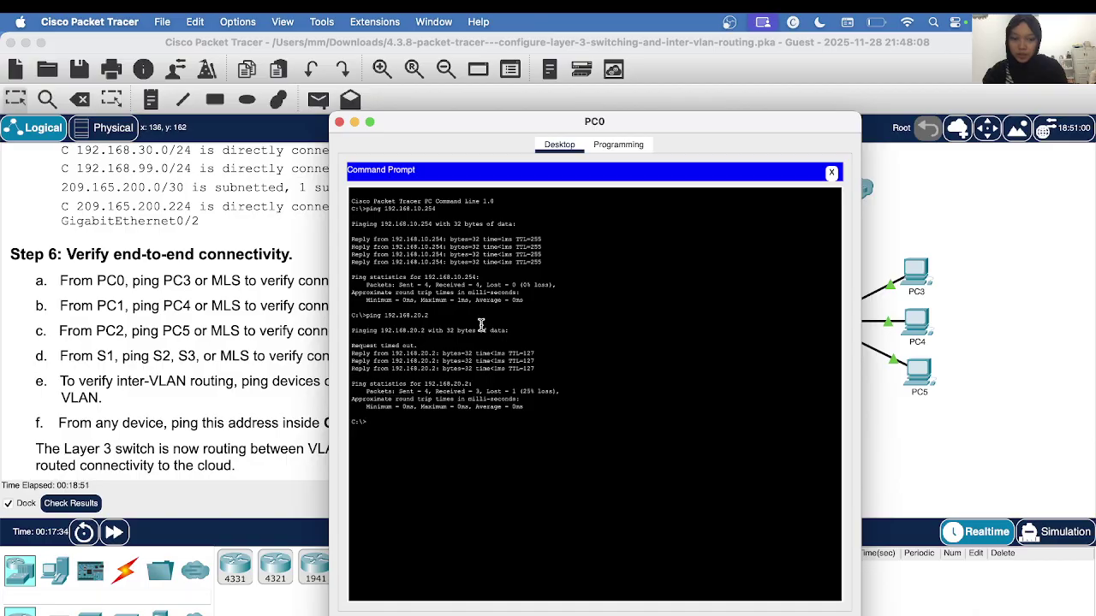
- Begin a ping command at PC0's prompt with the first part of the Cloud address, ping 209
type("ng ")
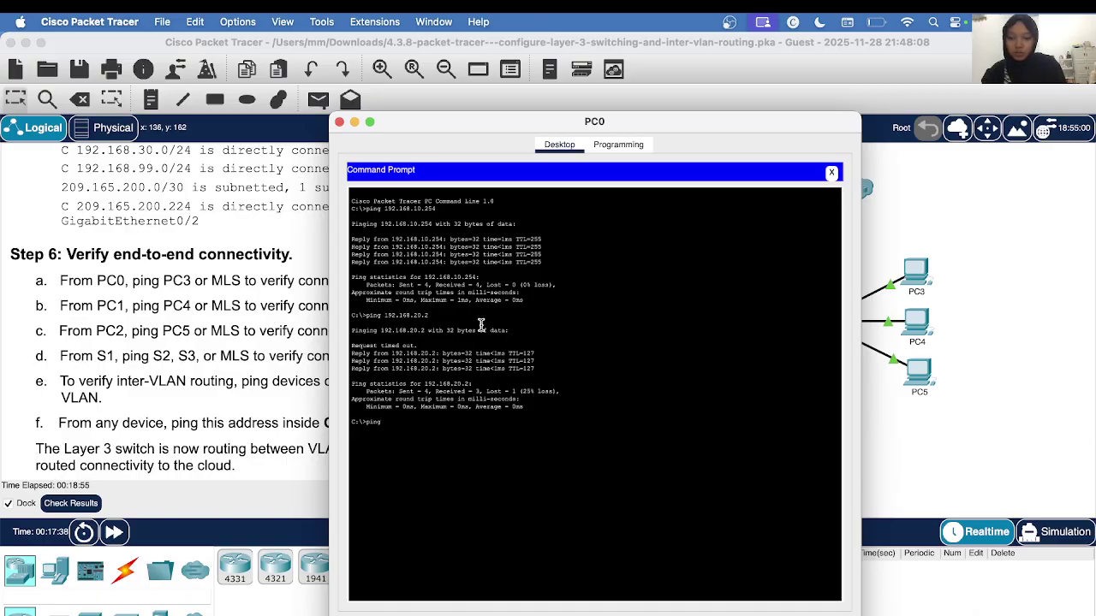
type("209")
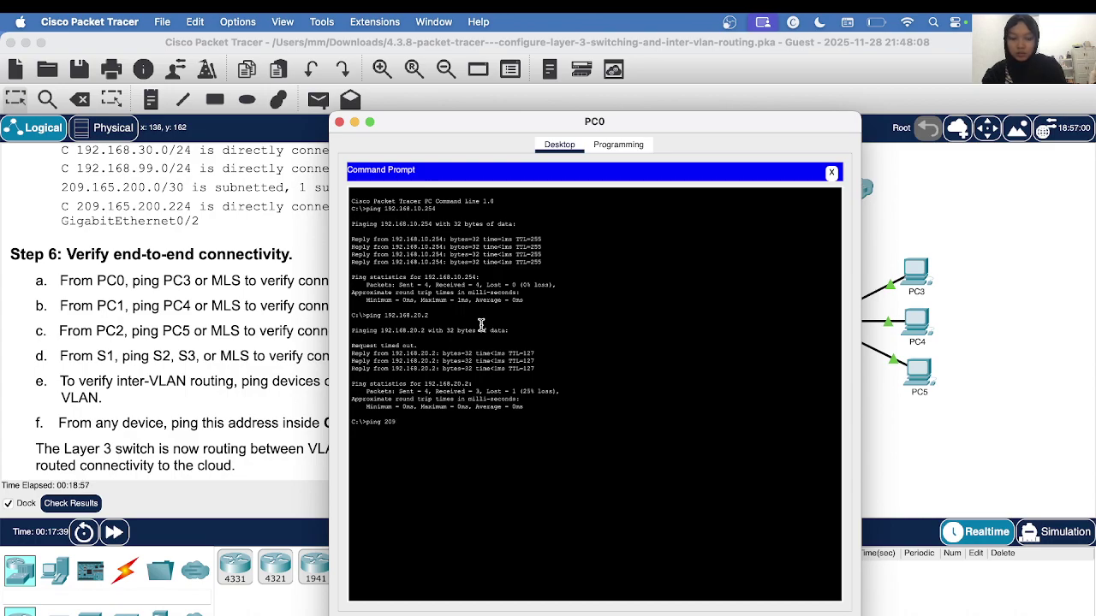
type(".")
- Examine the Addressing Table in the instructions for the MLS interface and PC addresses, including the G0/2 entry
scroll(181, 237, "up", 15)
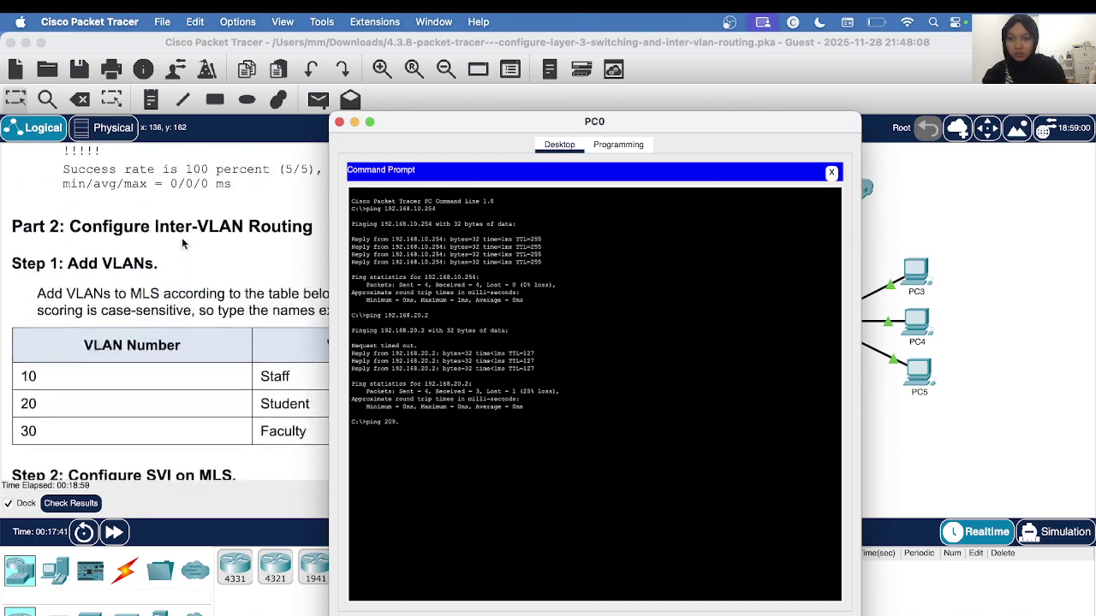
scroll(181, 238, "up", 20)
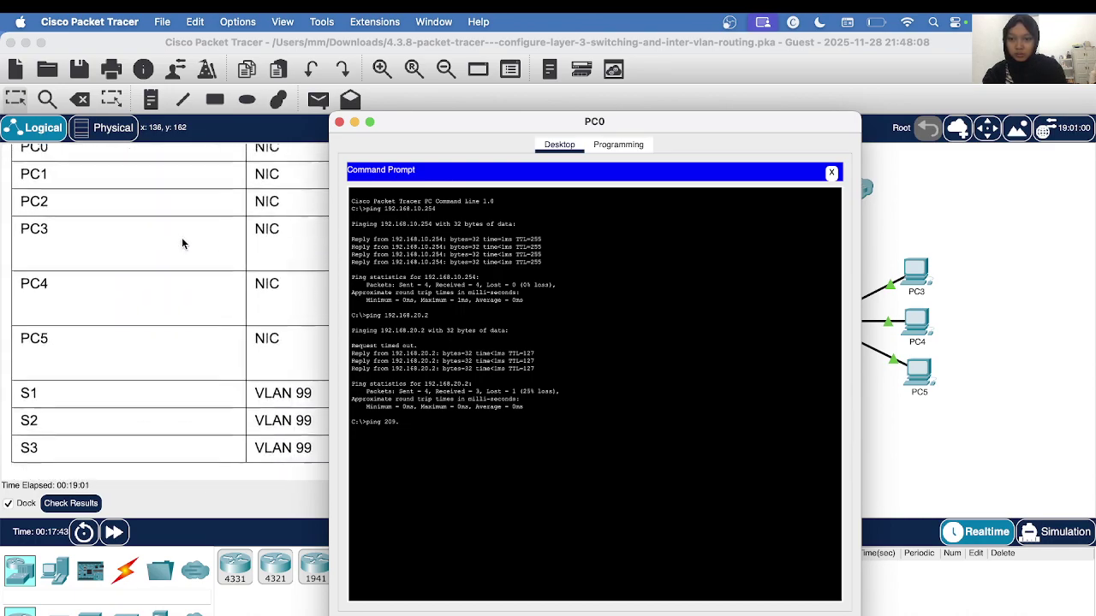
scroll(182, 244, "up", 10)
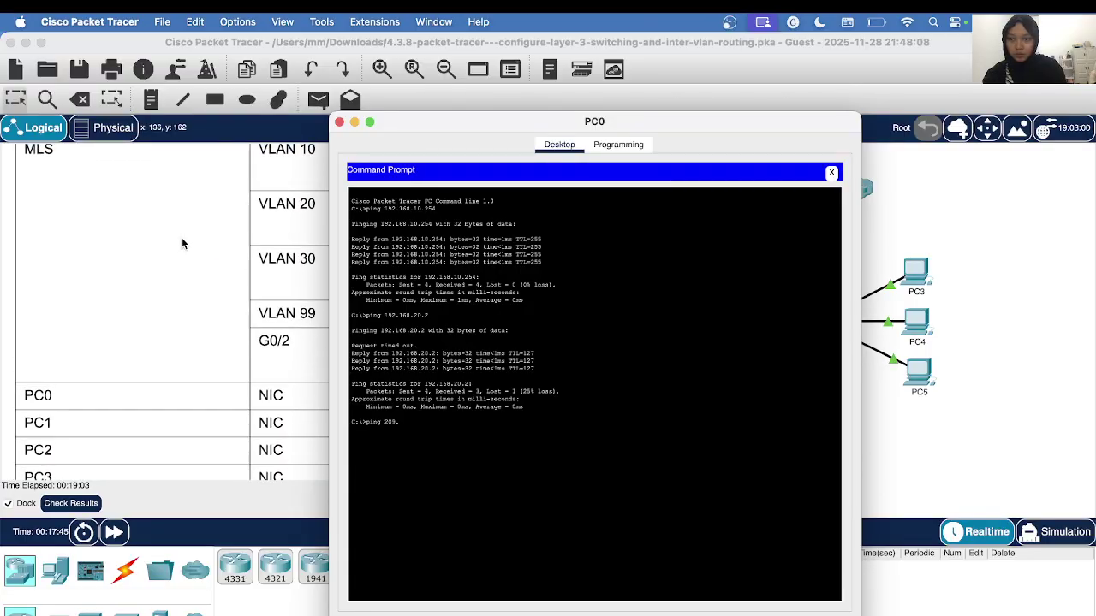
scroll(181, 244, "up", 3)
scroll(181, 243, "down", 5)
scroll(181, 243, "right", 3)
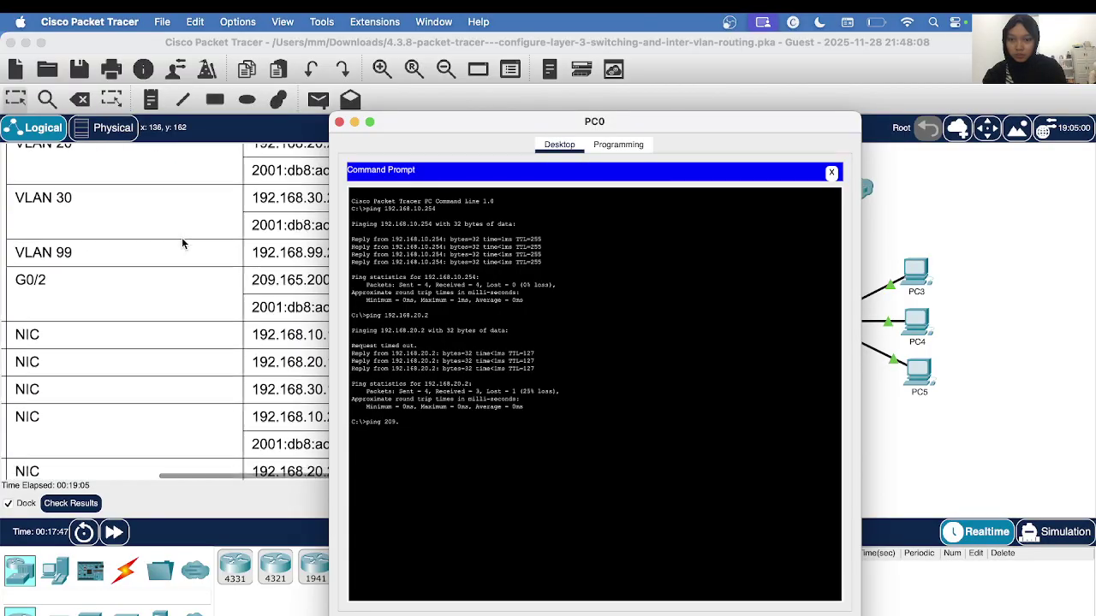
scroll(182, 243, "down", 10)
scroll(181, 243, "left", 1)
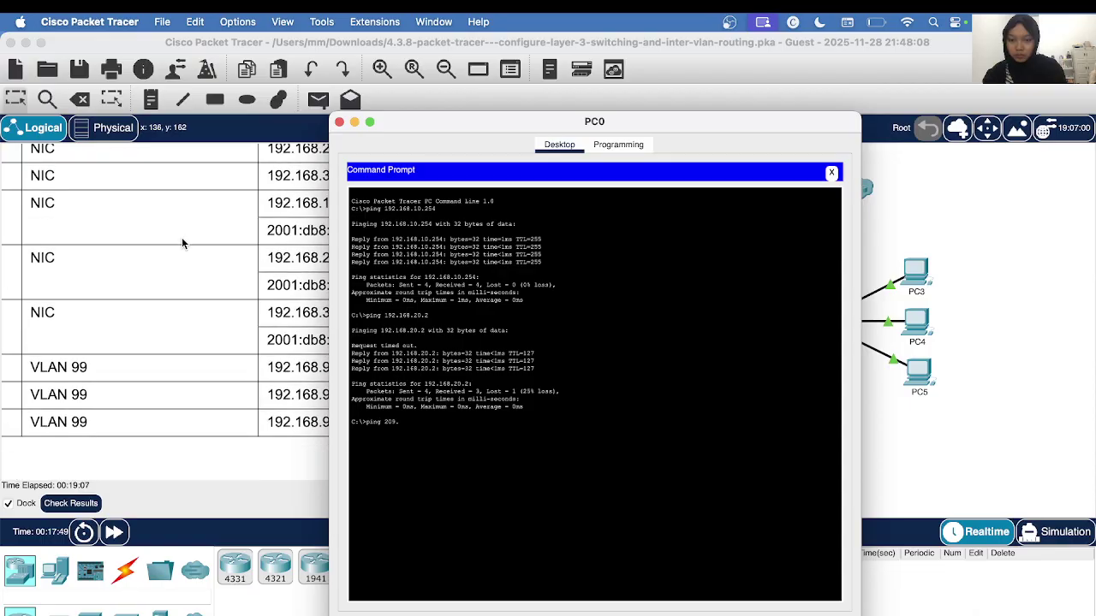
scroll(182, 243, "left", 5)
scroll(181, 243, "down", 2)
scroll(181, 243, "up", 2)
scroll(181, 243, "right", 5)
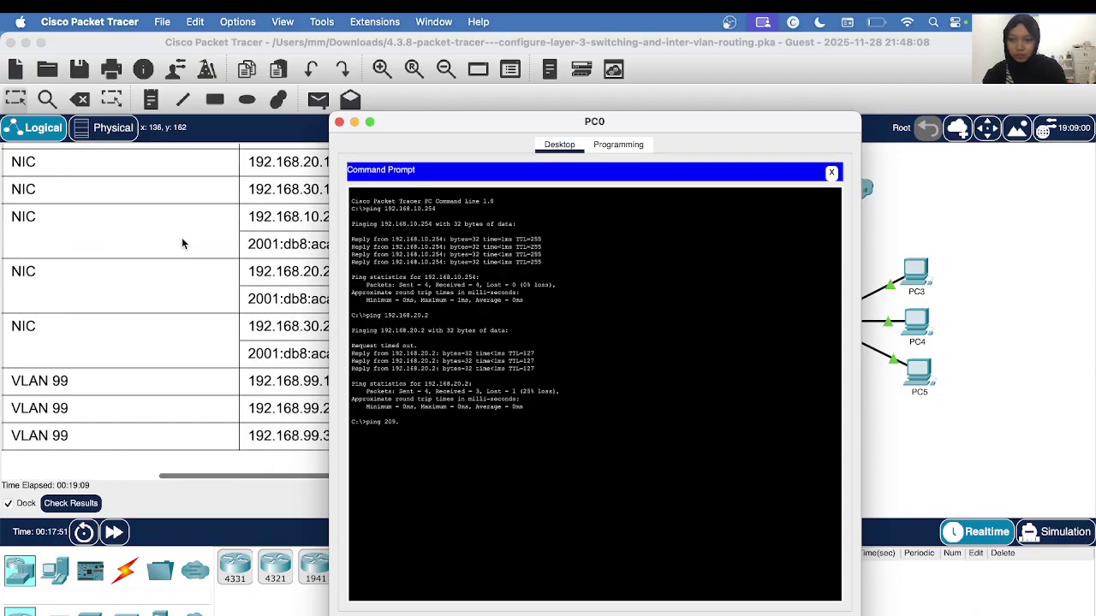
scroll(182, 244, "up", 5)
scroll(198, 248, "left", 1)
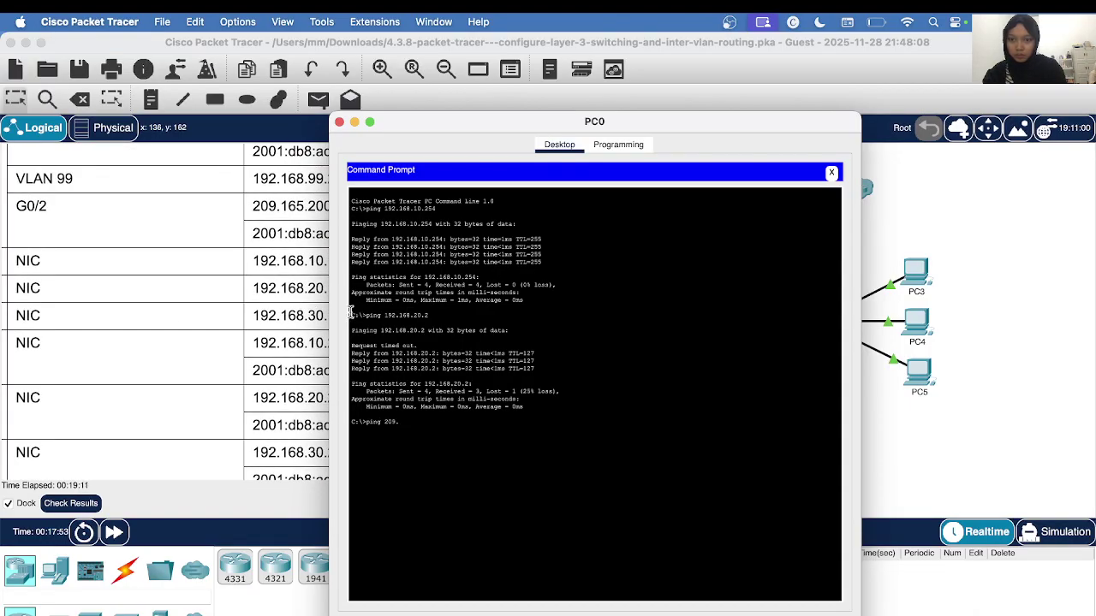
scroll(276, 257, "up", 5)
scroll(276, 256, "left", 1)
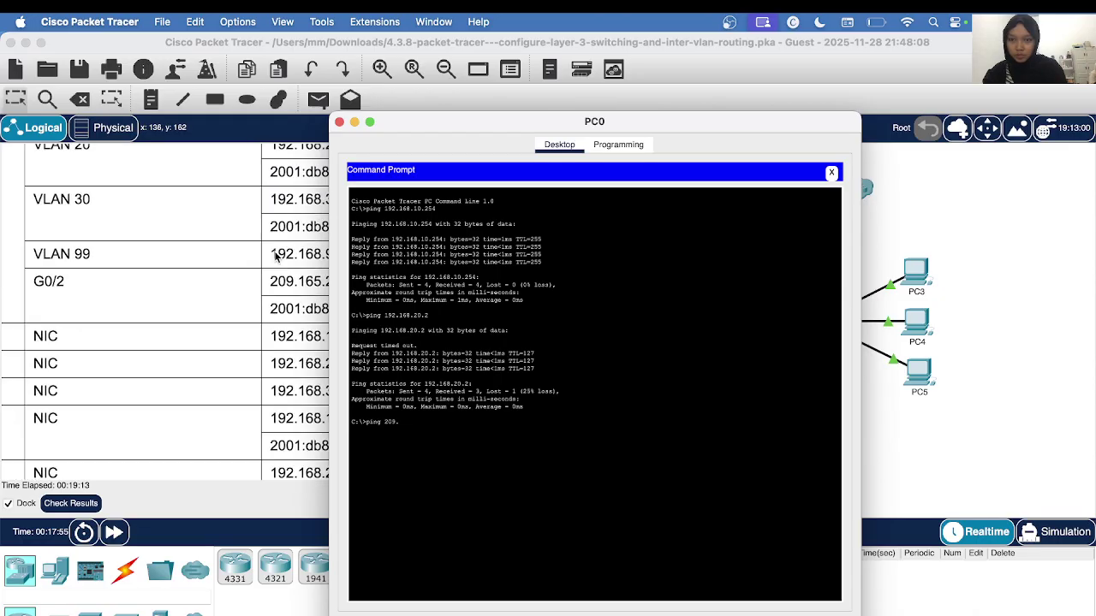
scroll(278, 257, "up", 2)
scroll(277, 253, "up", 3)
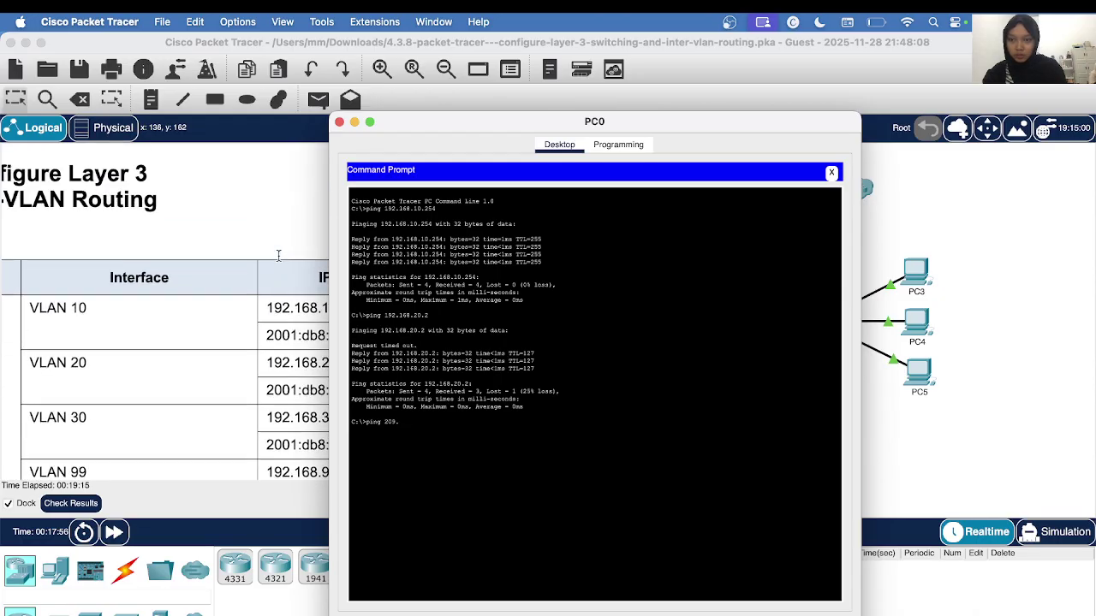
scroll(277, 253, "down", 8)
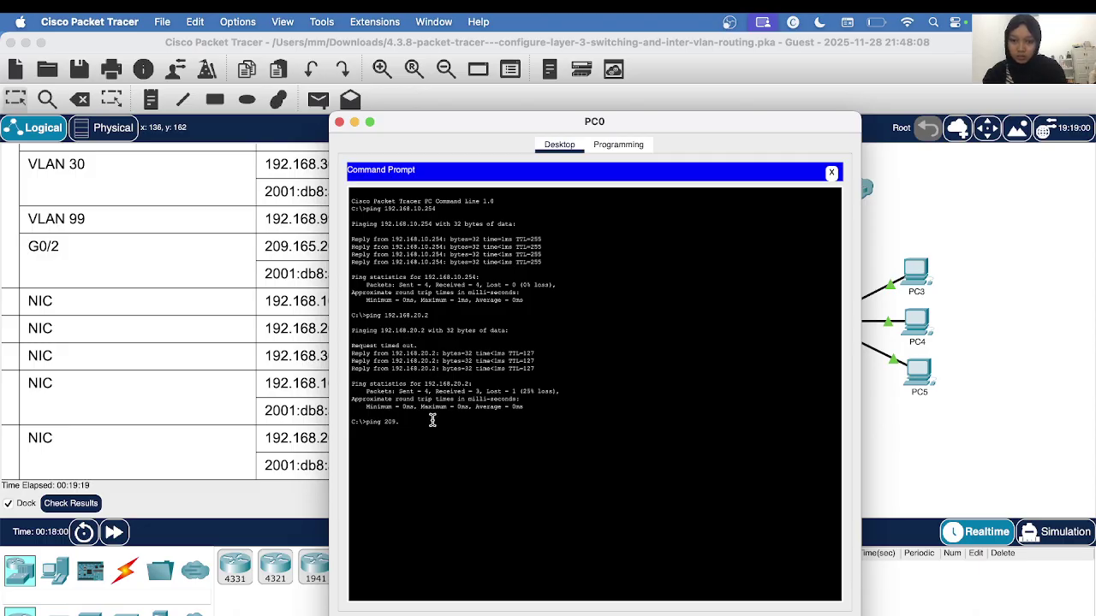
- Complete and run the ping to the Cloud address 209.165.200.226 from PC0, and close the PC0 window
type("165")
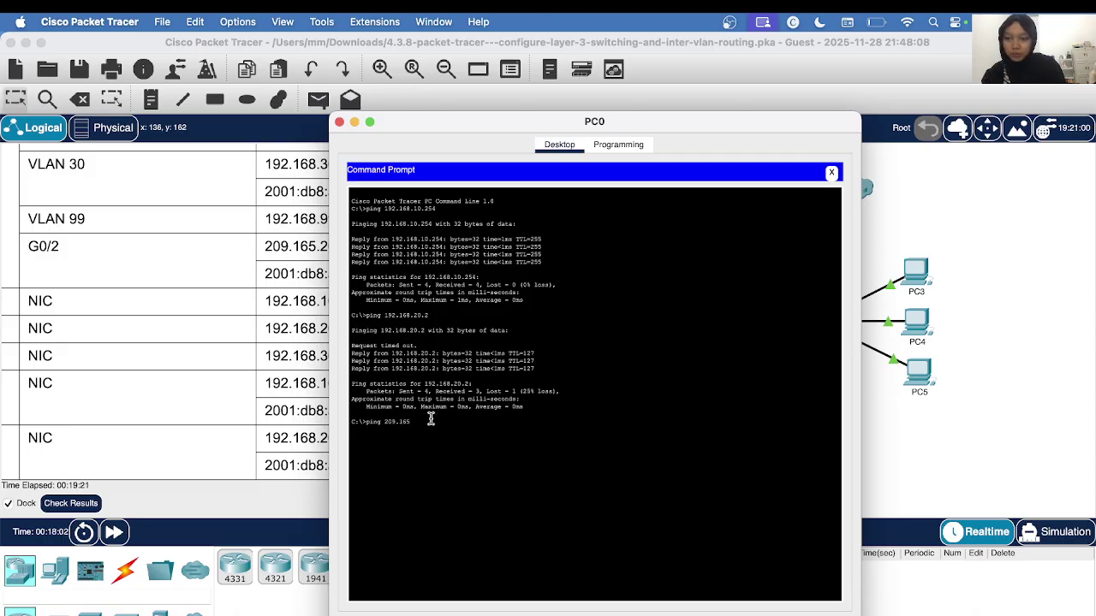
type(".200.")
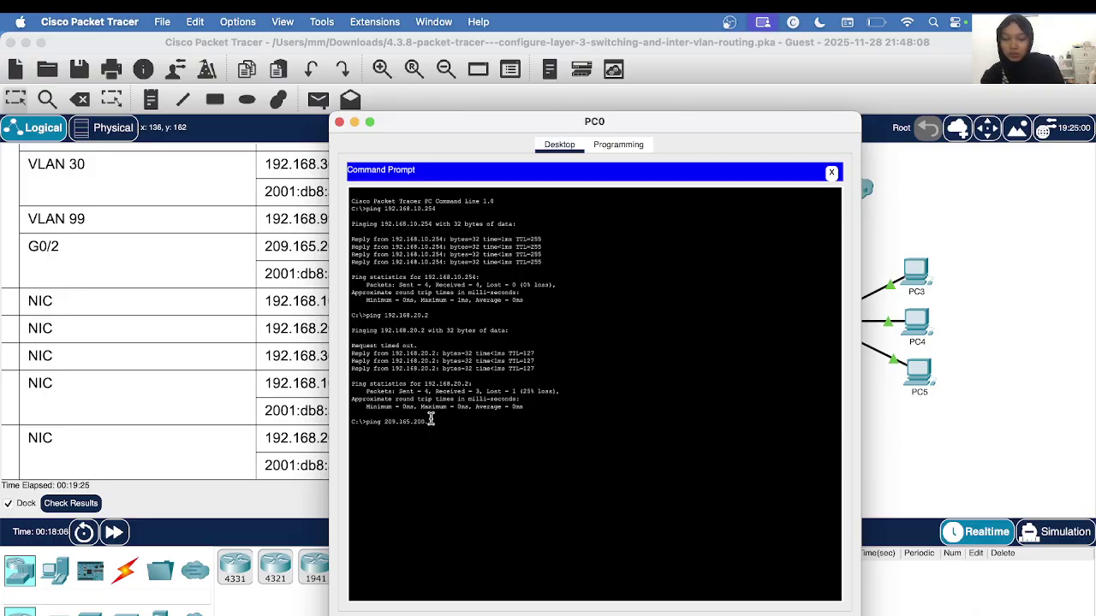
type("226")
key("Return")
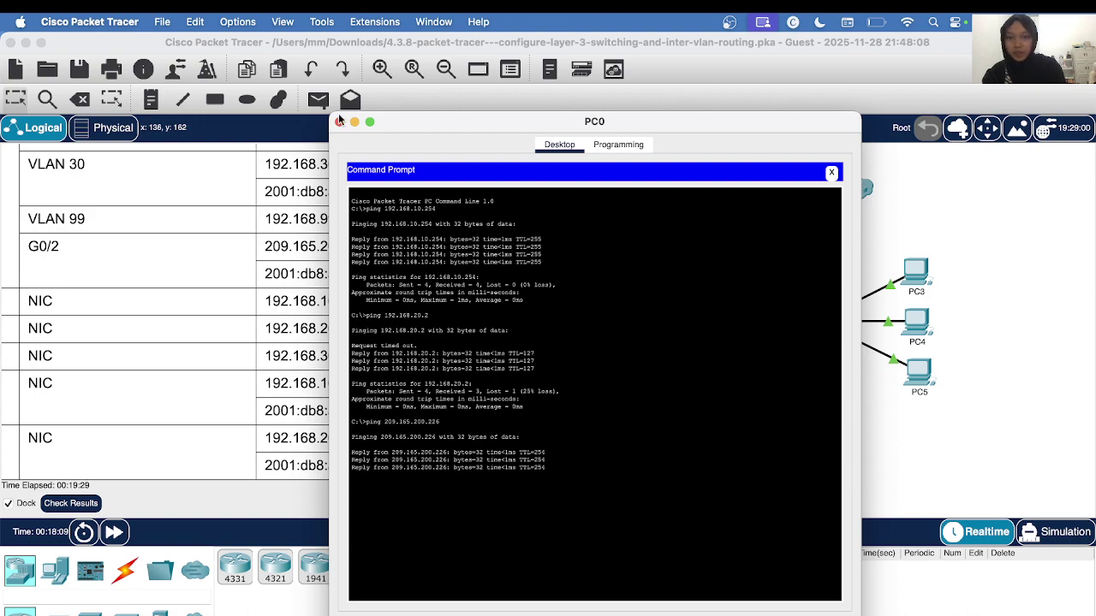
left_click(339, 122)
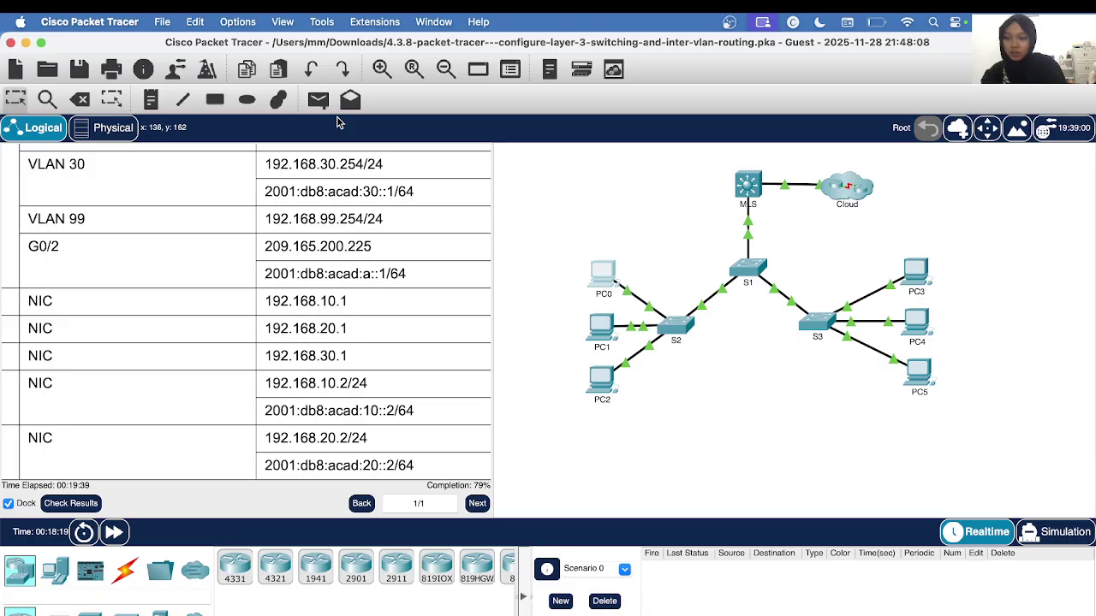
- Find Part 3 in the instructions, open the MLS CLI beside them, and enter global configuration mode with conf t
scroll(223, 308, "down", 20)
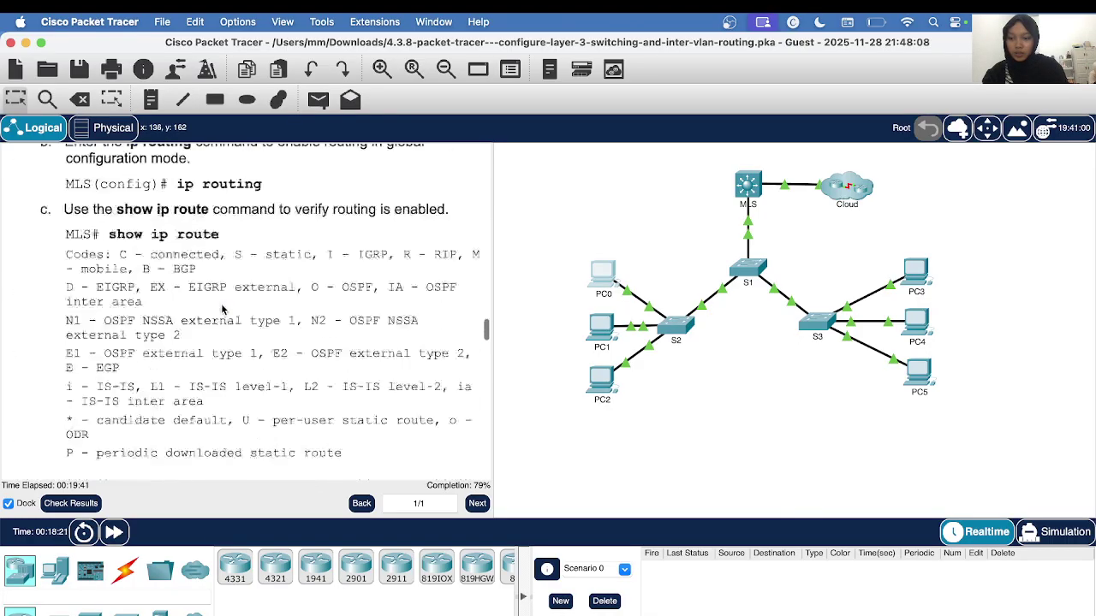
scroll(222, 310, "down", 10)
scroll(223, 309, "up", 12)
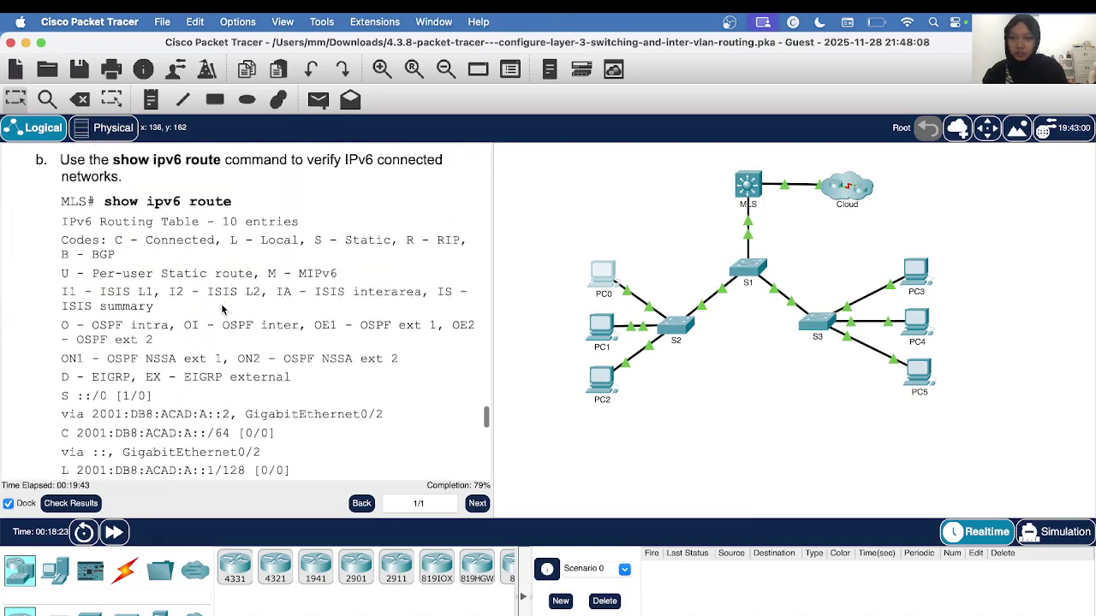
scroll(221, 306, "up", 6)
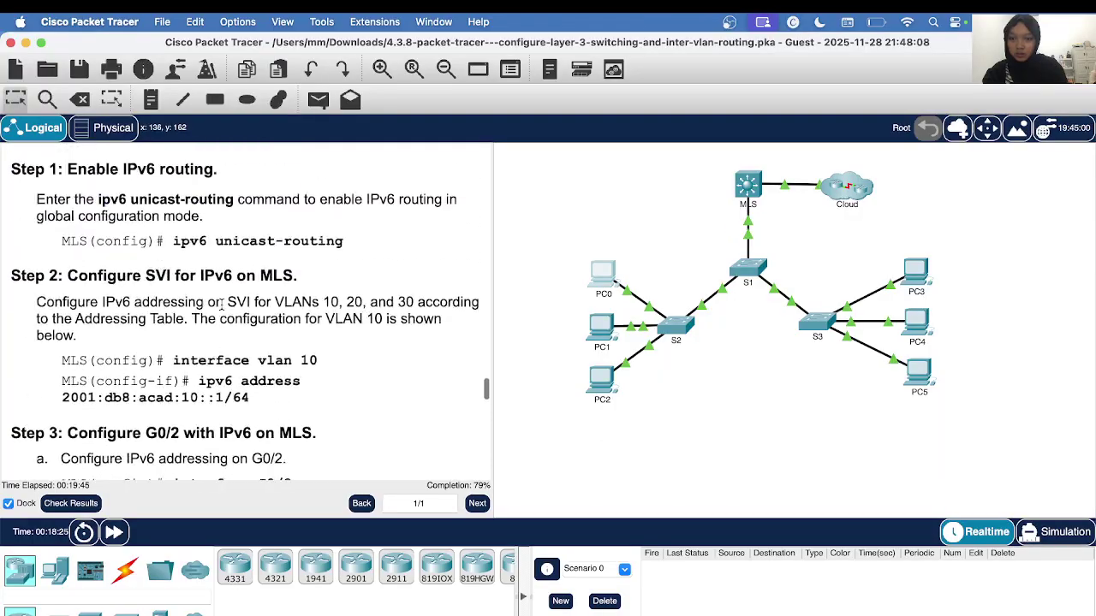
scroll(221, 306, "up", 2)
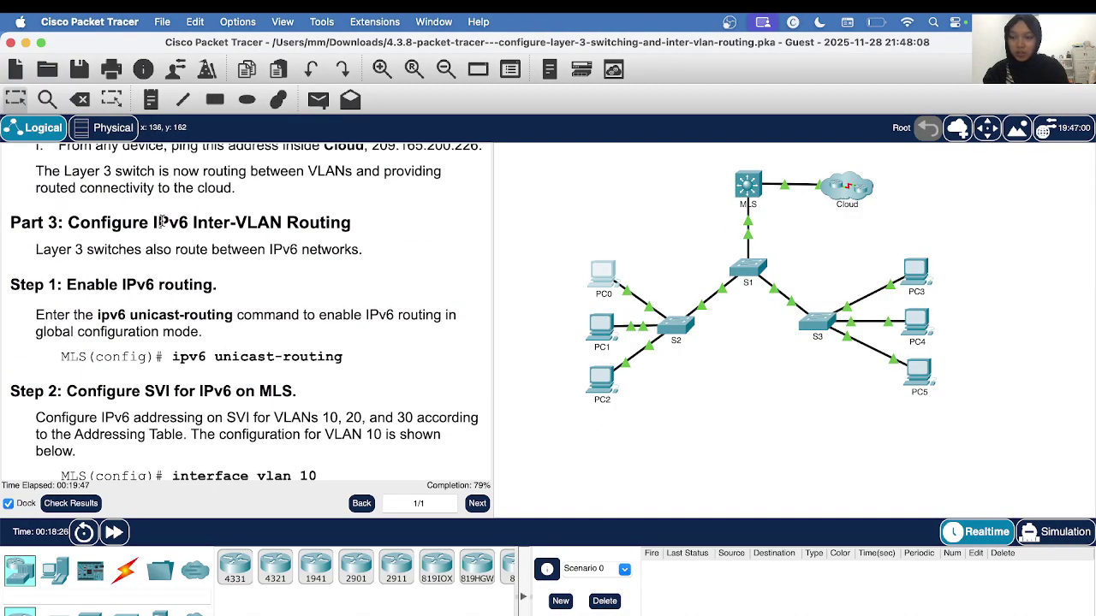
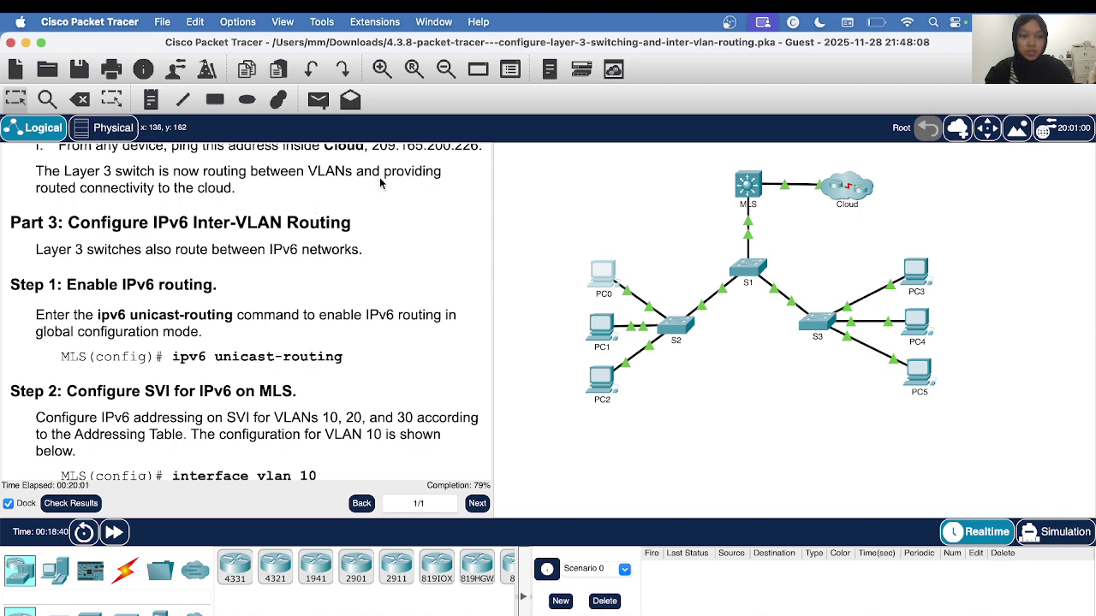
left_click(746, 189)
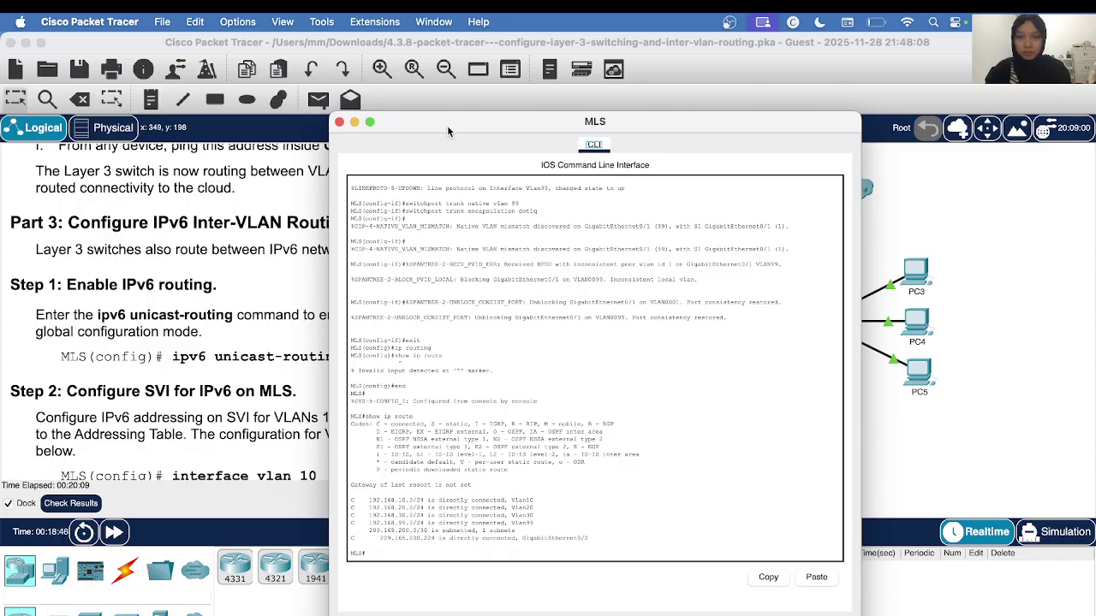
left_click_drag(447, 125, 575, 121)
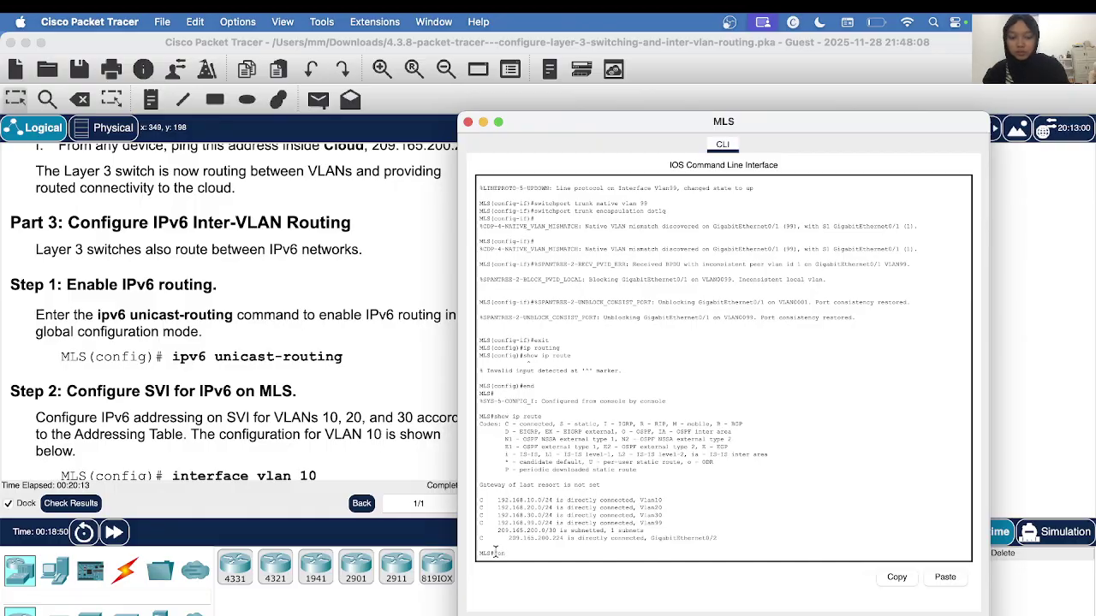
type("nf t")
key("Return")
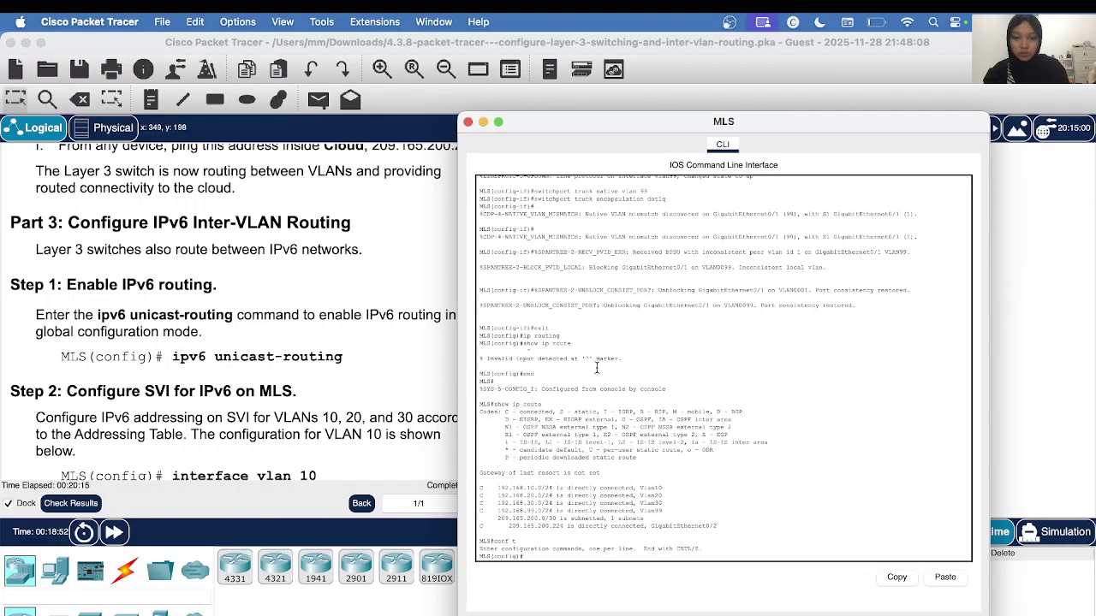
- Enable IPv6 routing on MLS by copying the ipv6 unicast-routing command from the Part 3 instructions and running it in the CLI
left_click_drag(550, 124, 604, 112)
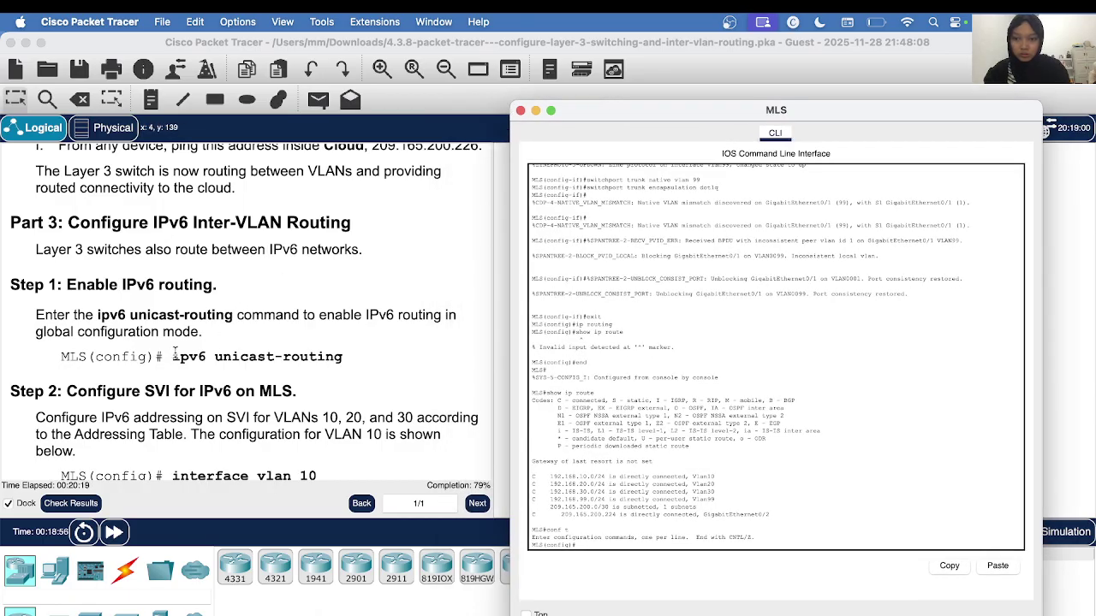
left_click_drag(173, 356, 346, 356)
right_click(346, 356)
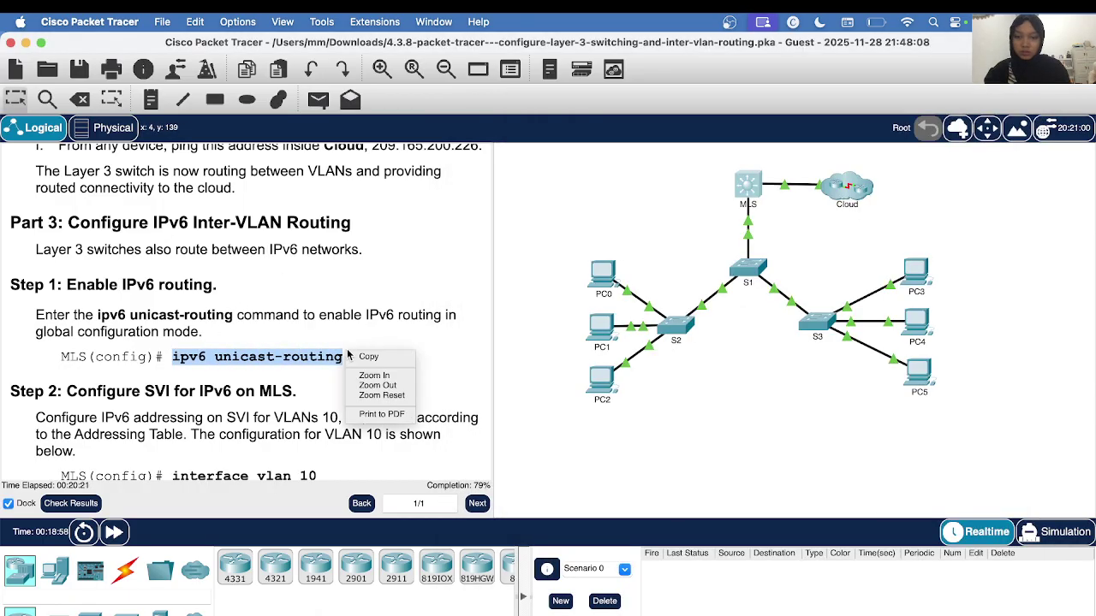
left_click(364, 359)
left_click(745, 187)
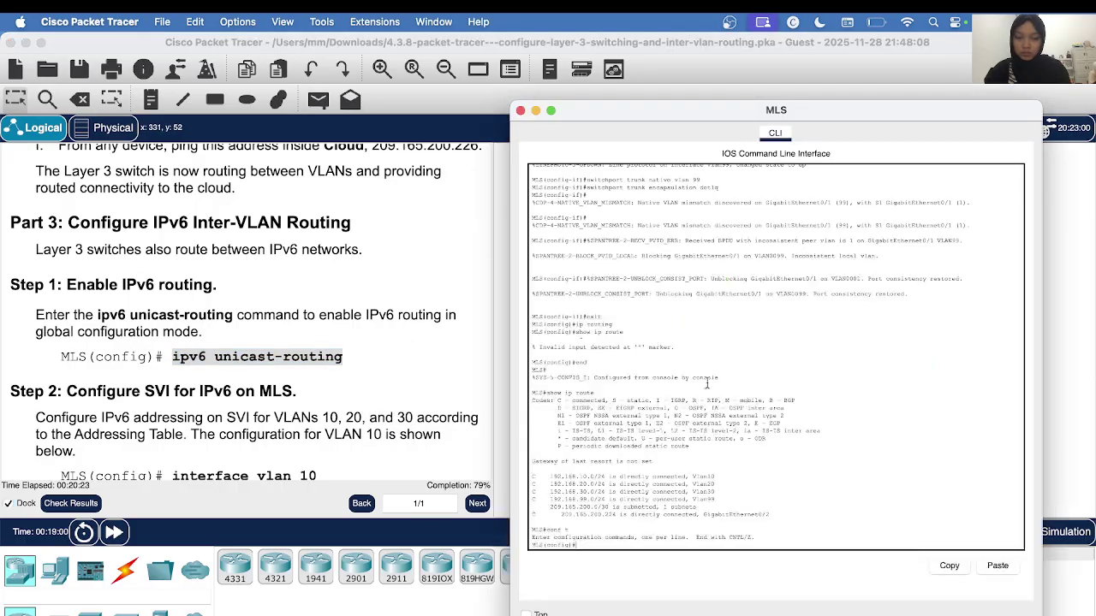
right_click(598, 546)
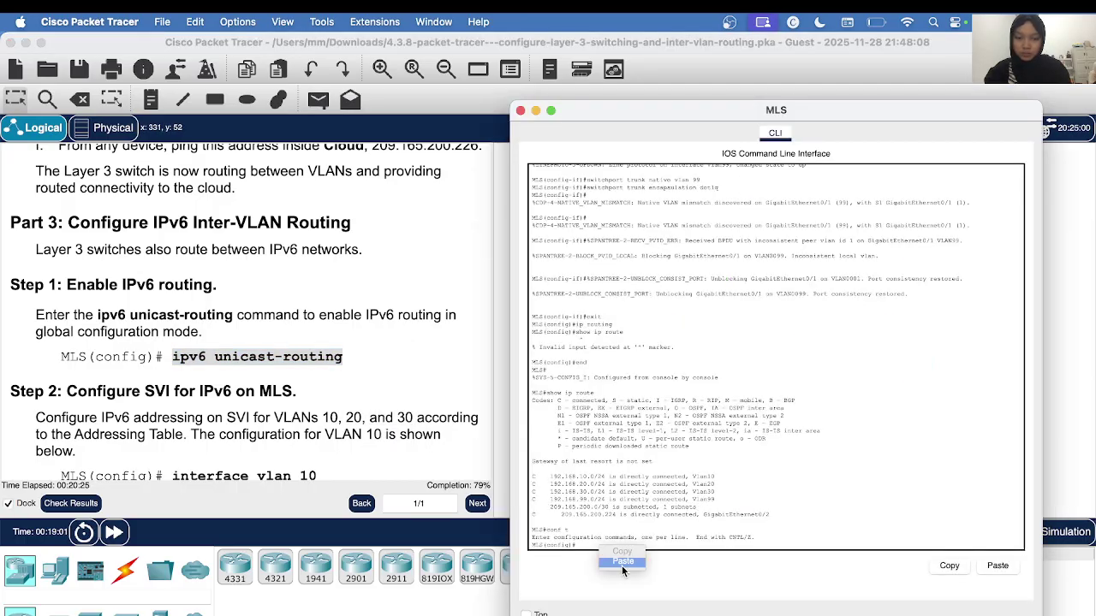
left_click(623, 561)
key("Return")
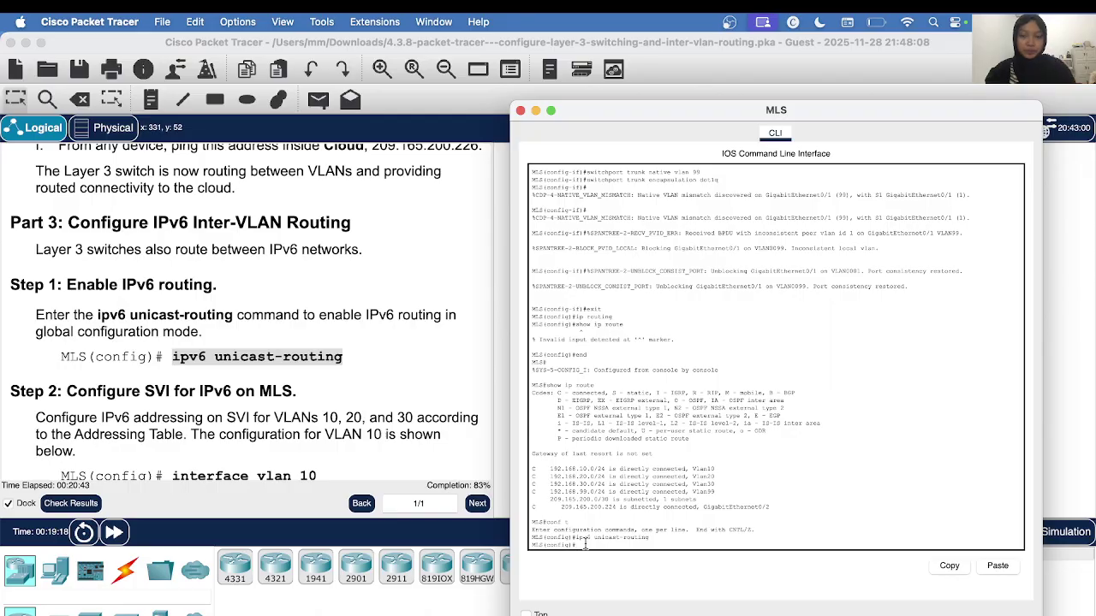
- Enter VLAN 10 interface configuration on MLS by copying interface vlan 10 from Step 2 of the Part 3 instructions and running it
scroll(399, 396, "down", 4)
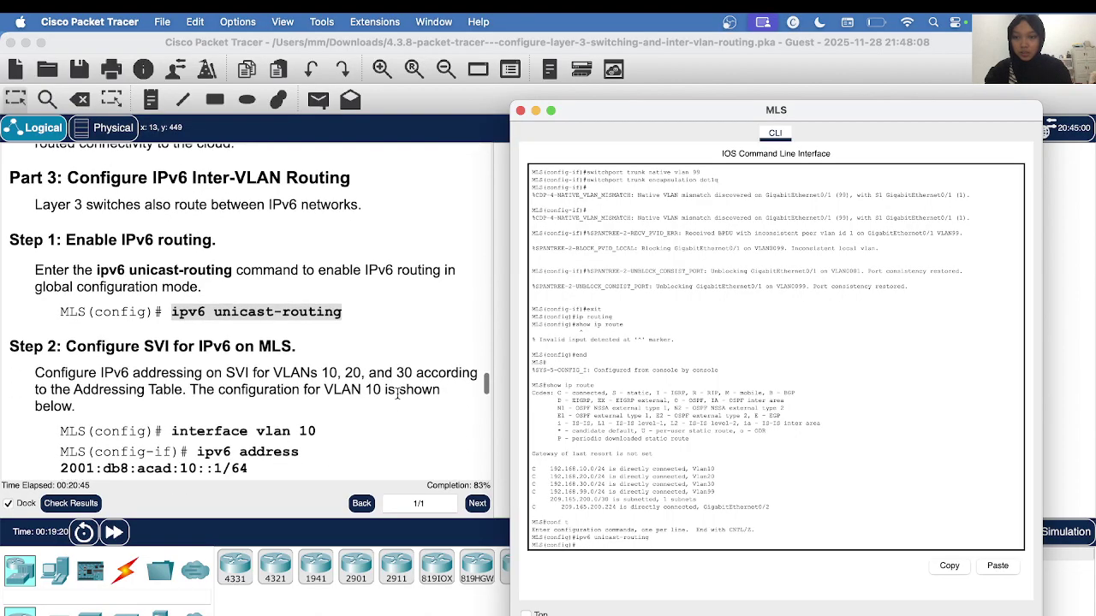
scroll(341, 364, "down", 2)
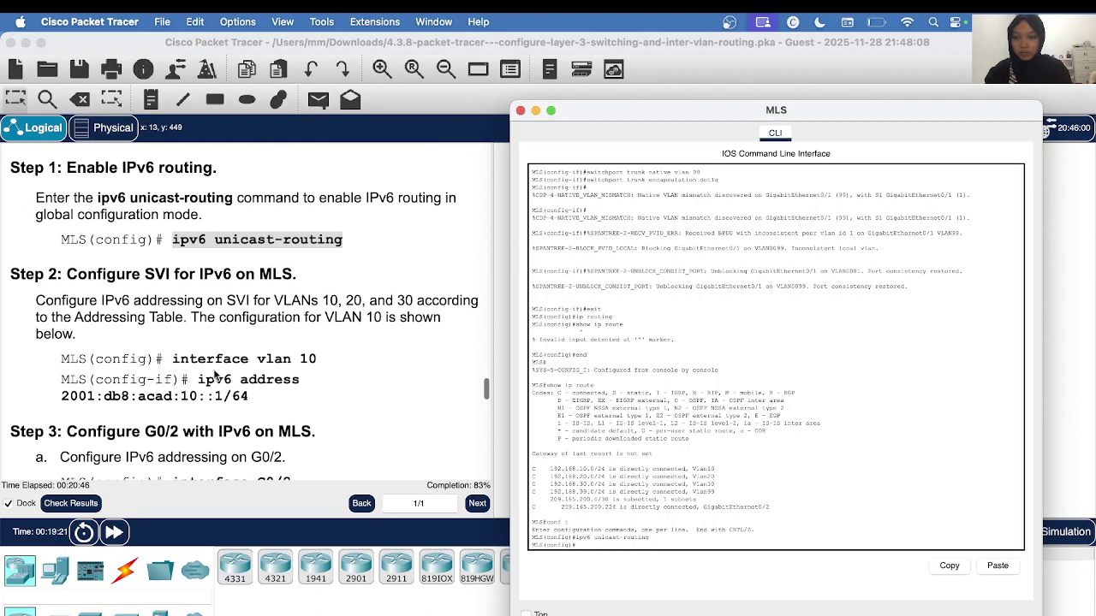
left_click(174, 360)
left_click_drag(174, 359, 321, 361)
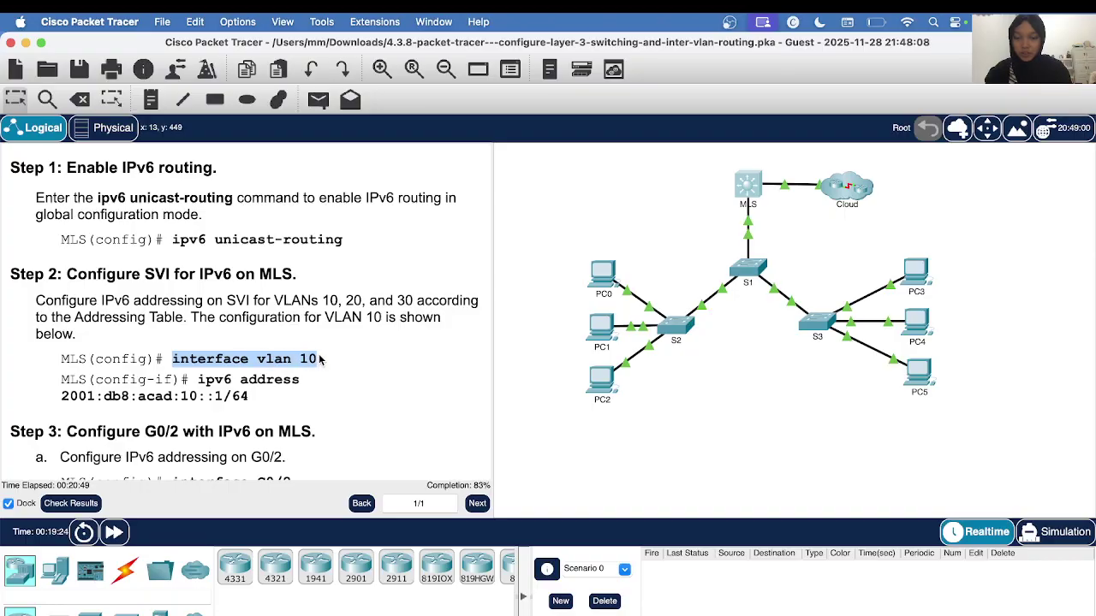
right_click(320, 360)
left_click(347, 365)
left_click(750, 197)
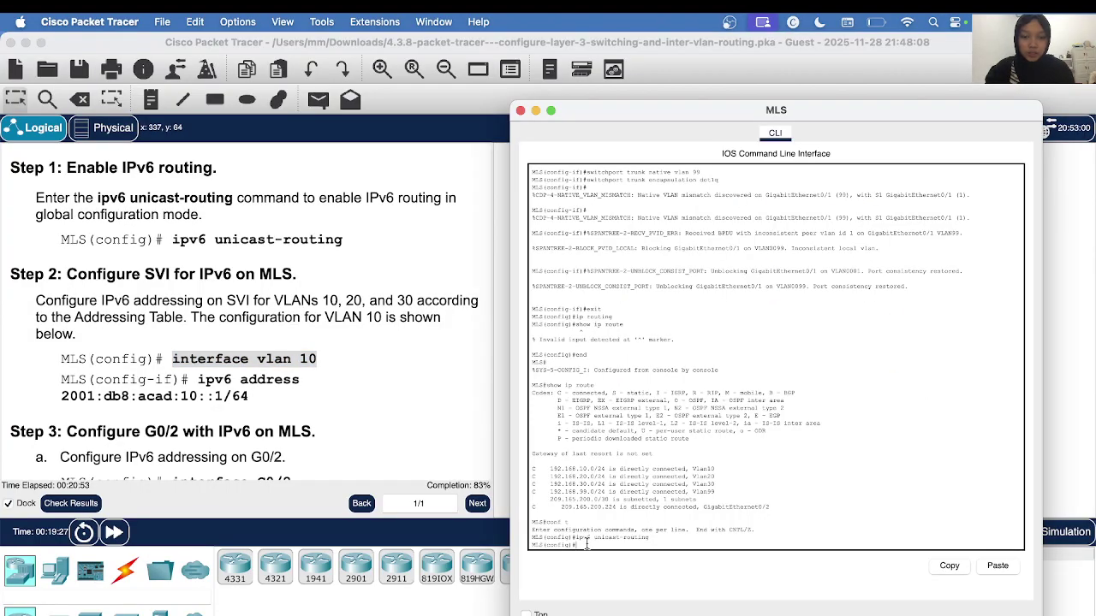
right_click(587, 546)
left_click(602, 557)
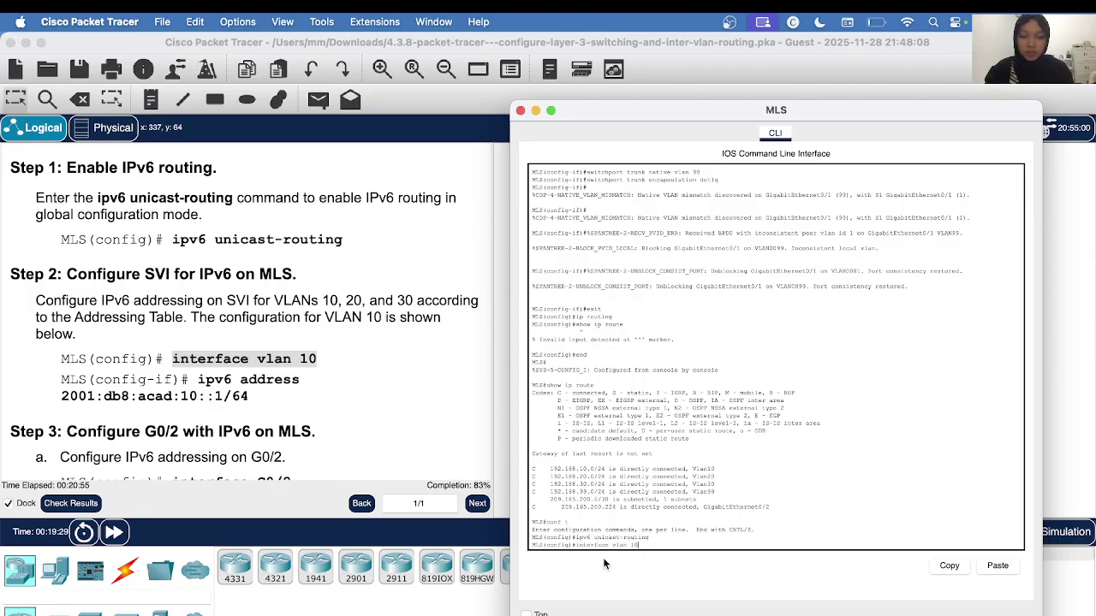
- Assign 2001:db8:acad:10::1/64 to the VLAN 10 interface by copying the ipv6 address command from the instructions and running it on MLS
left_click(198, 378)
left_click_drag(199, 377, 251, 396)
right_click(251, 397)
left_click(269, 403)
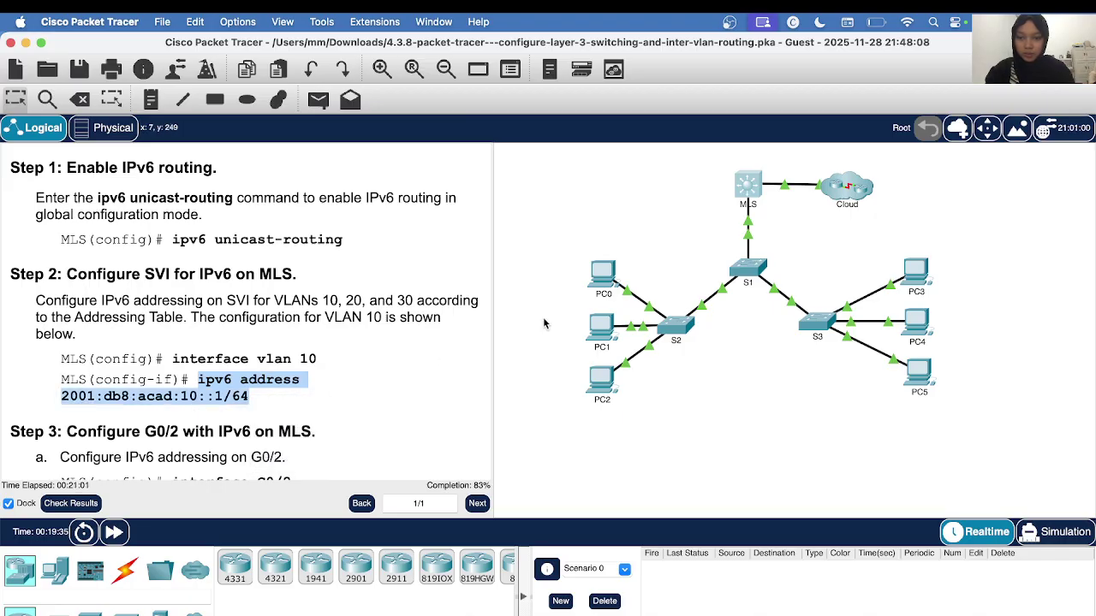
left_click(748, 185)
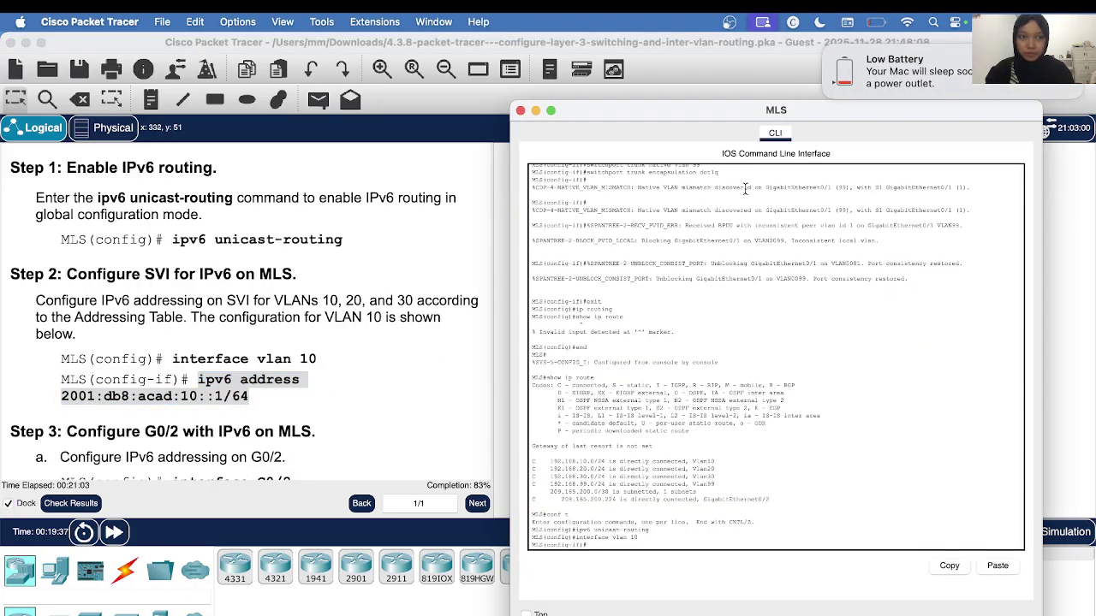
right_click(595, 547)
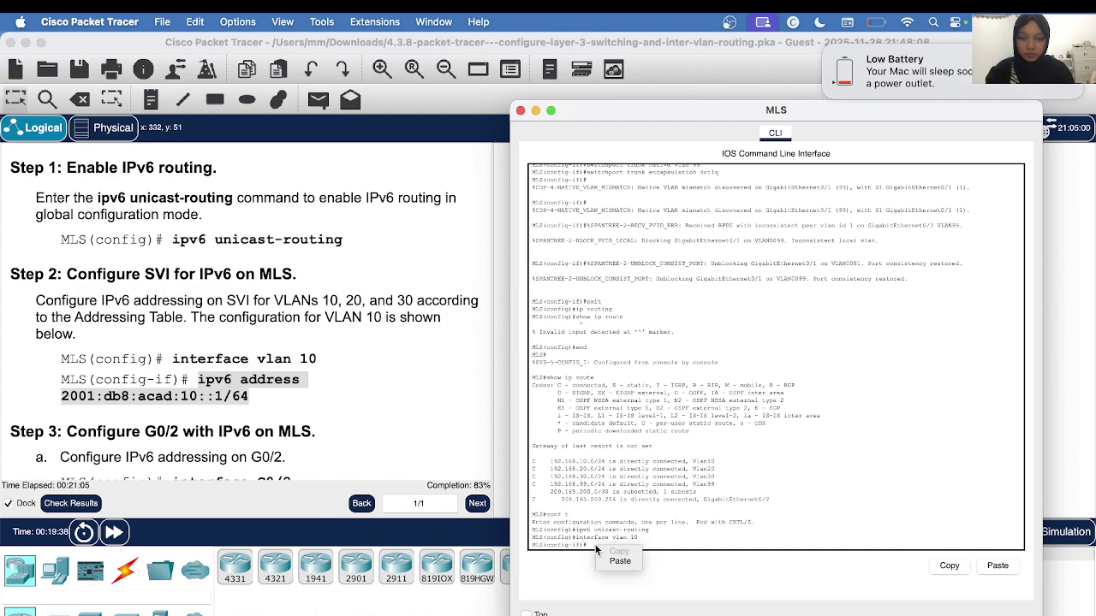
left_click(617, 562)
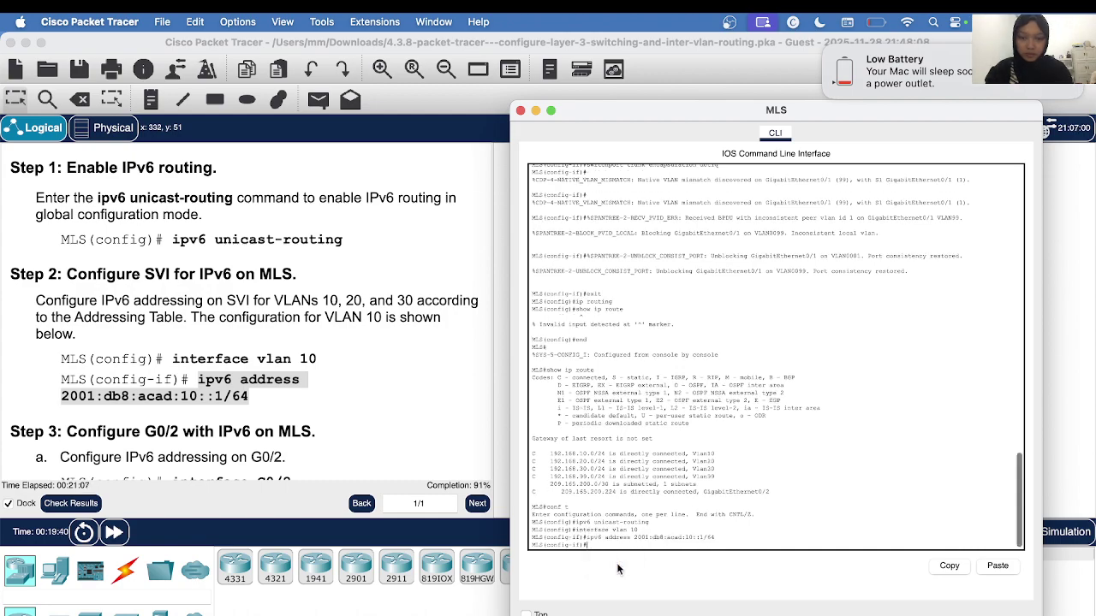
- Switch to VLAN 20 interface configuration in the MLS CLI with interface vlan 20
left_click(299, 396)
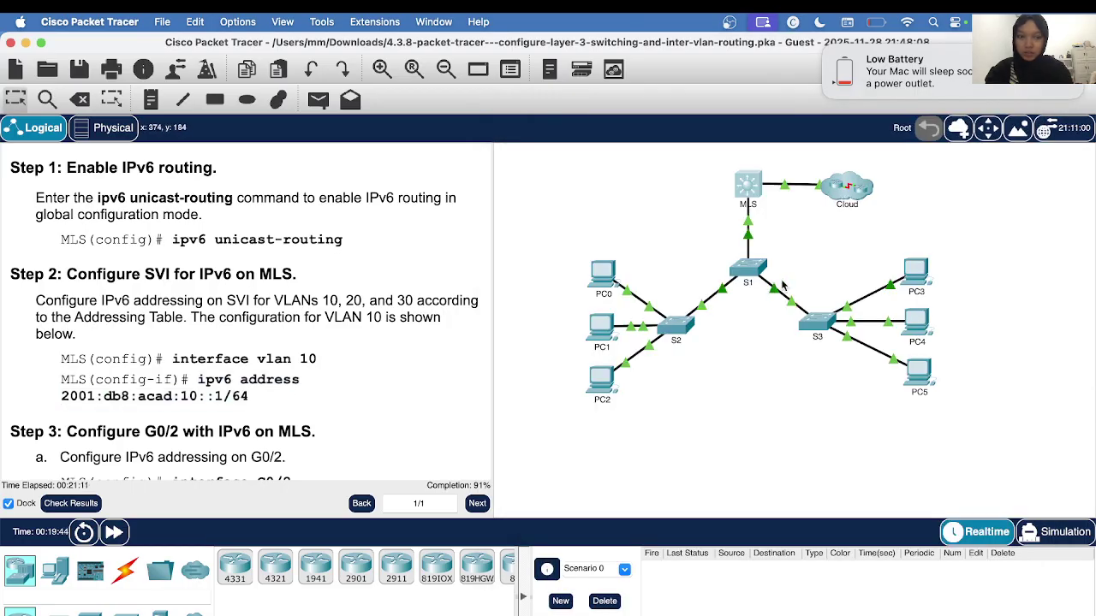
left_click(750, 184)
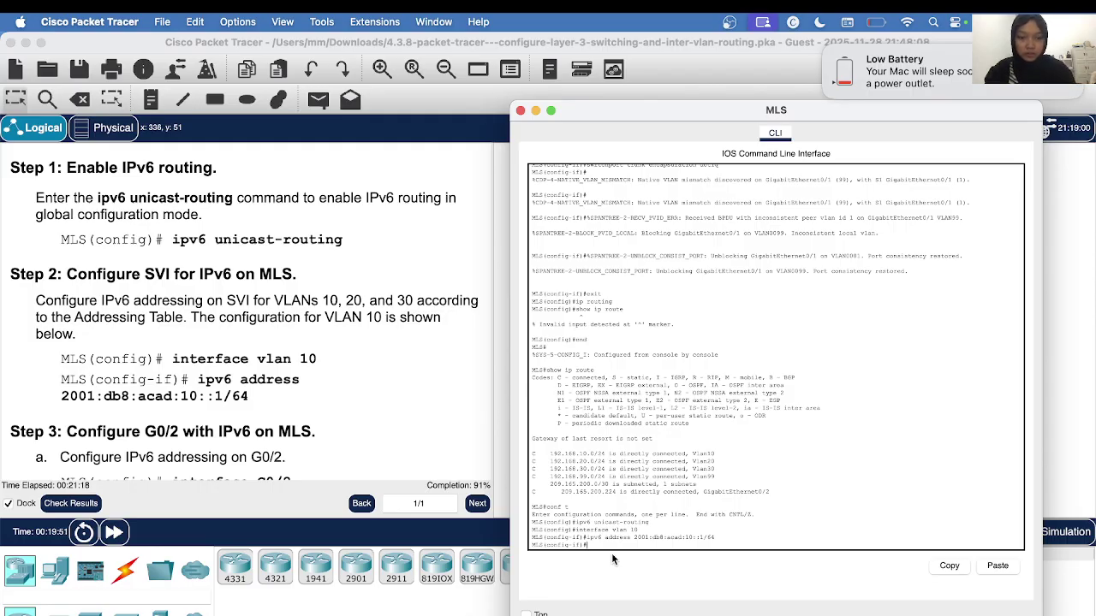
type("interface vlan 10")
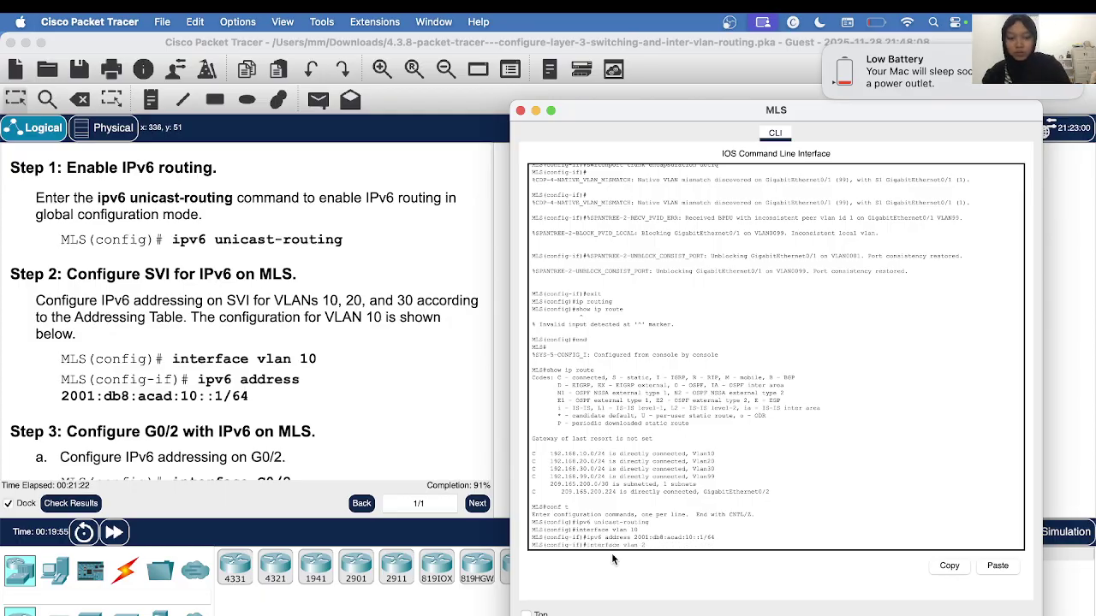
key("Return")
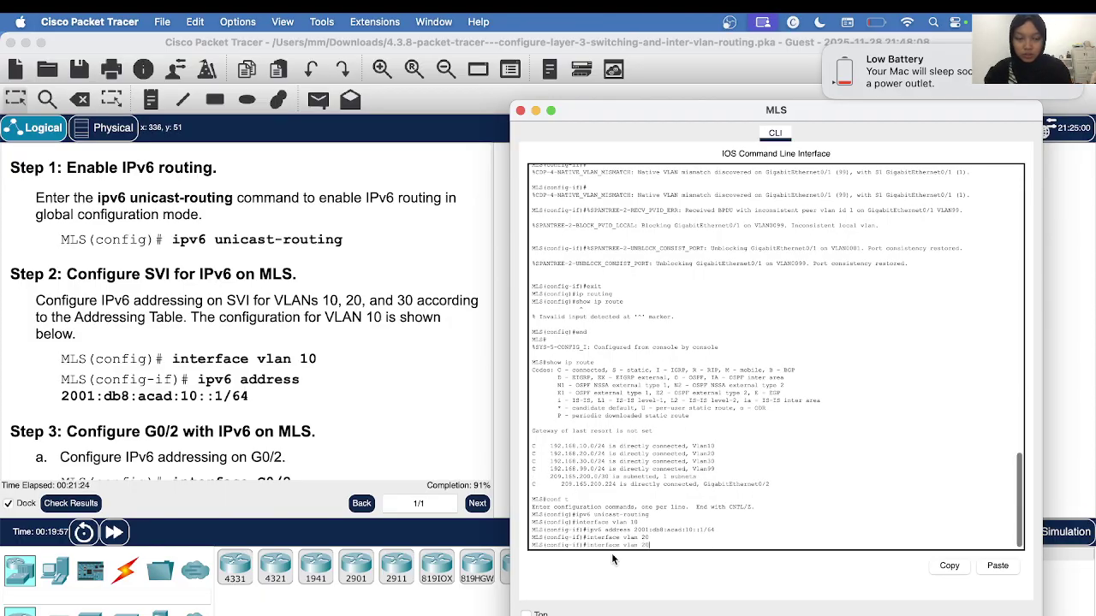
- Recall the earlier ipv6 address command for VLAN 20 and strip it down to ipv6 address without an address
key("Up")
key("BackSpace")
key("BackSpace")
key("BackSpace")
key("BackSpace")
key("BackSpace")
key("BackSpace")
key("BackSpace")
key("BackSpace")
key("BackSpace")
key("BackSpace")
key("BackSpace")
key("BackSpace")
key("BackSpace")
key("BackSpace")
key("BackSpace")
key("BackSpace")
key("BackSpace")
key("BackSpace")
key("BackSpace")
key("BackSpace")
- Complete the ipv6 address command with VLAN 20's 2001:db8:acad:20::1/64 copied from the Addressing Table and run it on MLS
scroll(434, 382, "up", 15)
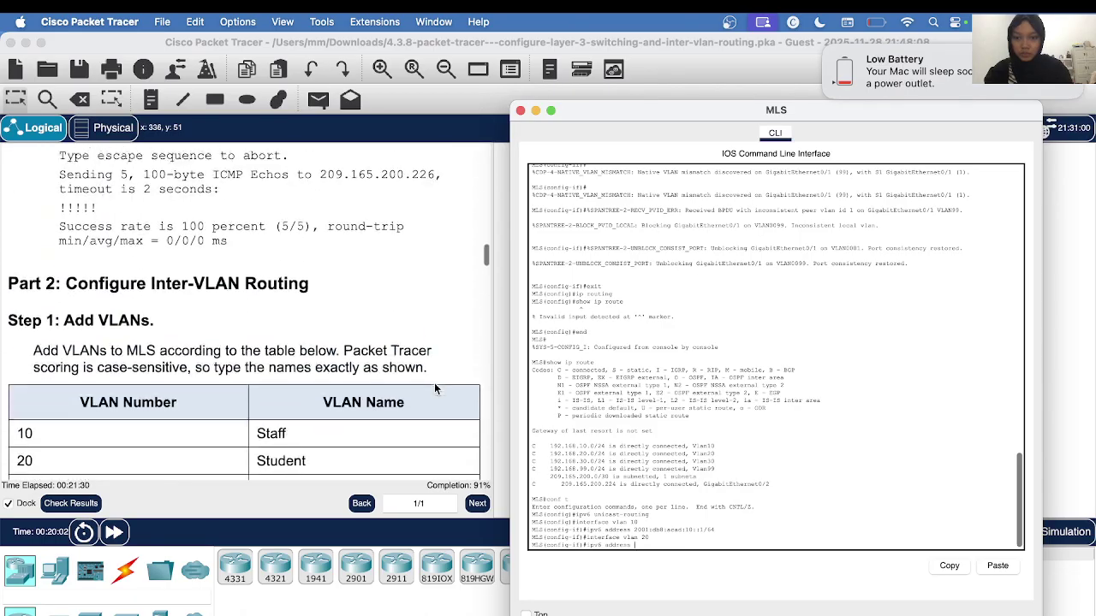
scroll(434, 383, "up", 15)
scroll(434, 382, "right", 5)
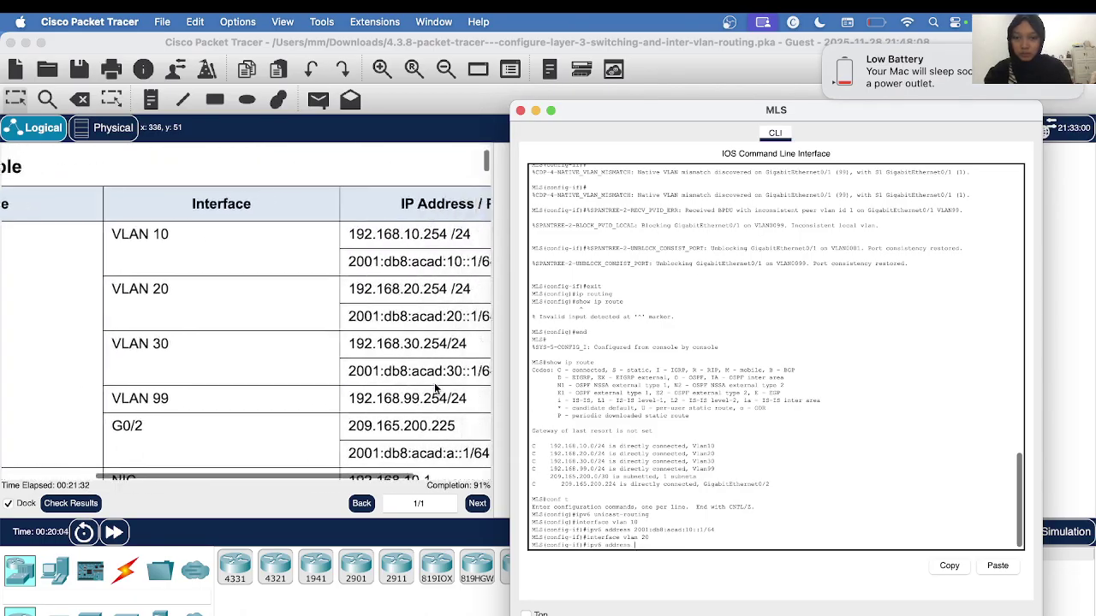
scroll(368, 342, "right", 3)
left_click_drag(254, 317, 416, 313)
right_click(416, 314)
left_click(428, 317)
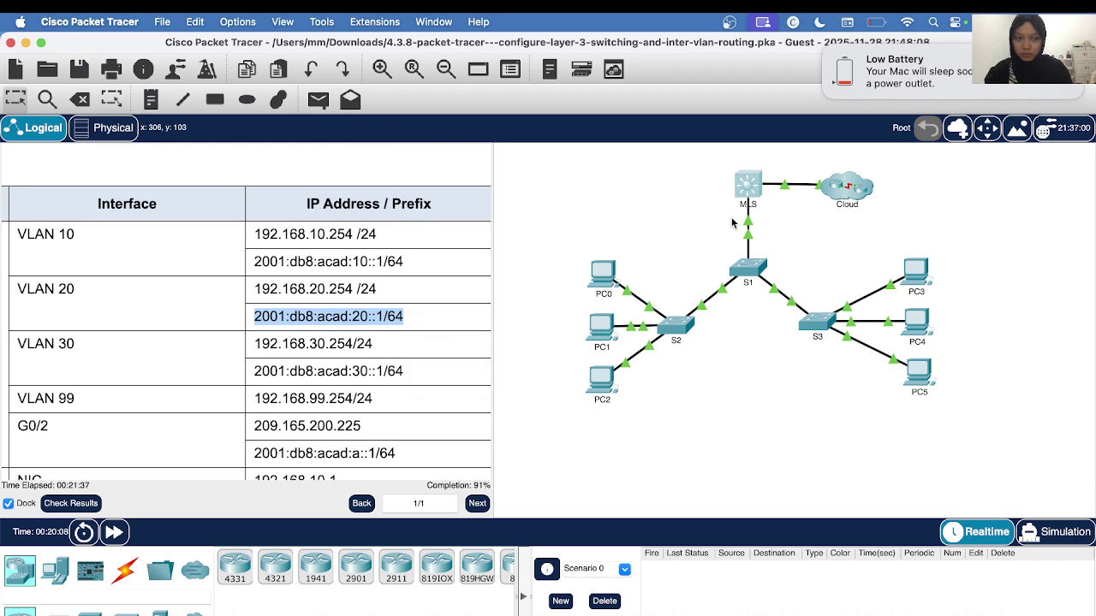
left_click(753, 186)
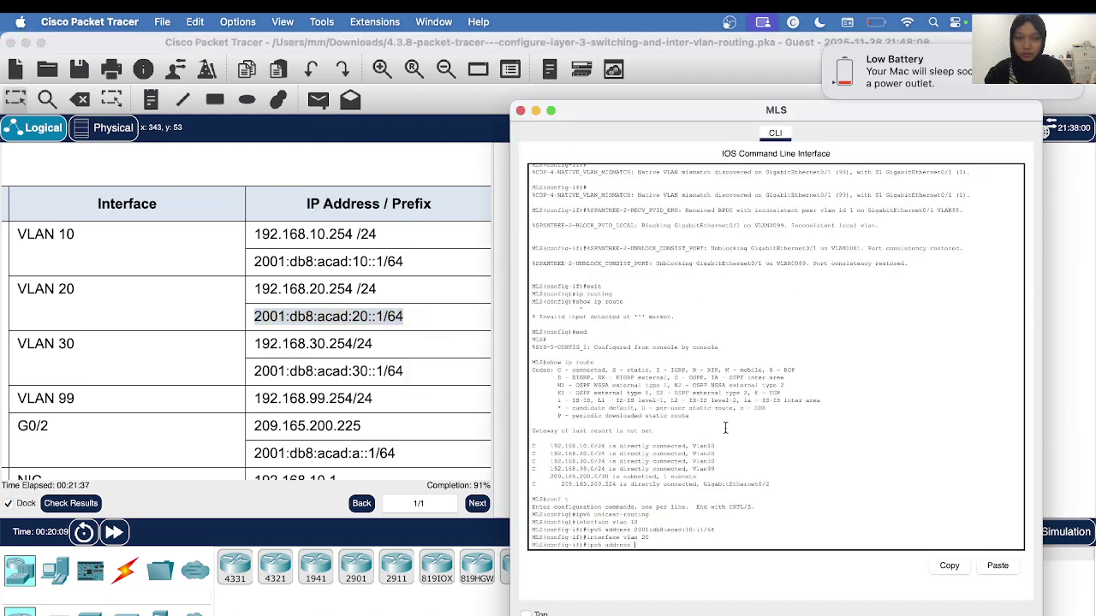
right_click(638, 544)
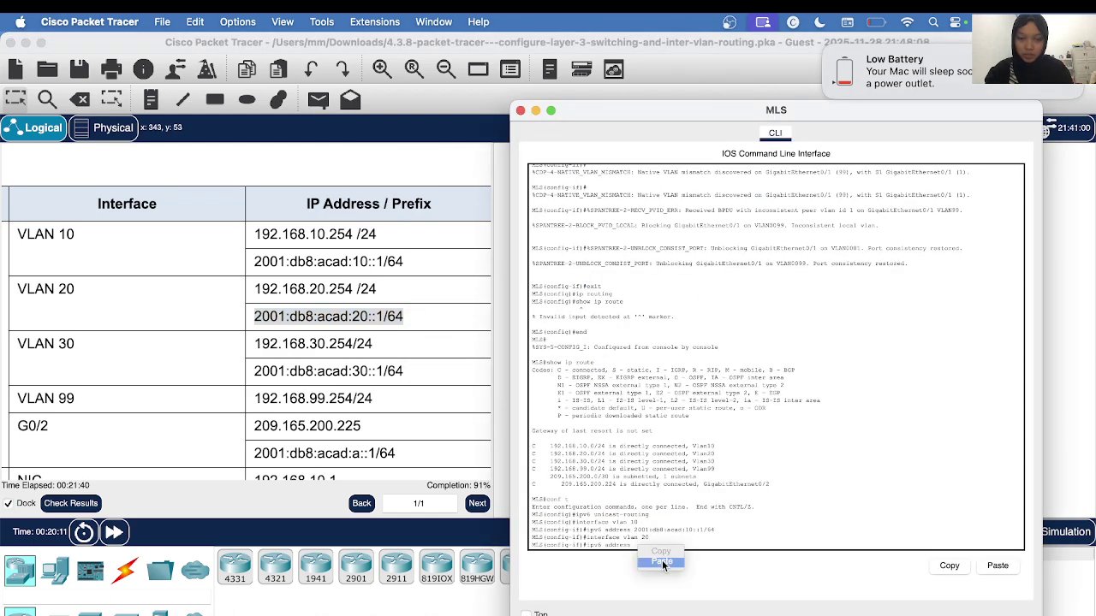
key("Return")
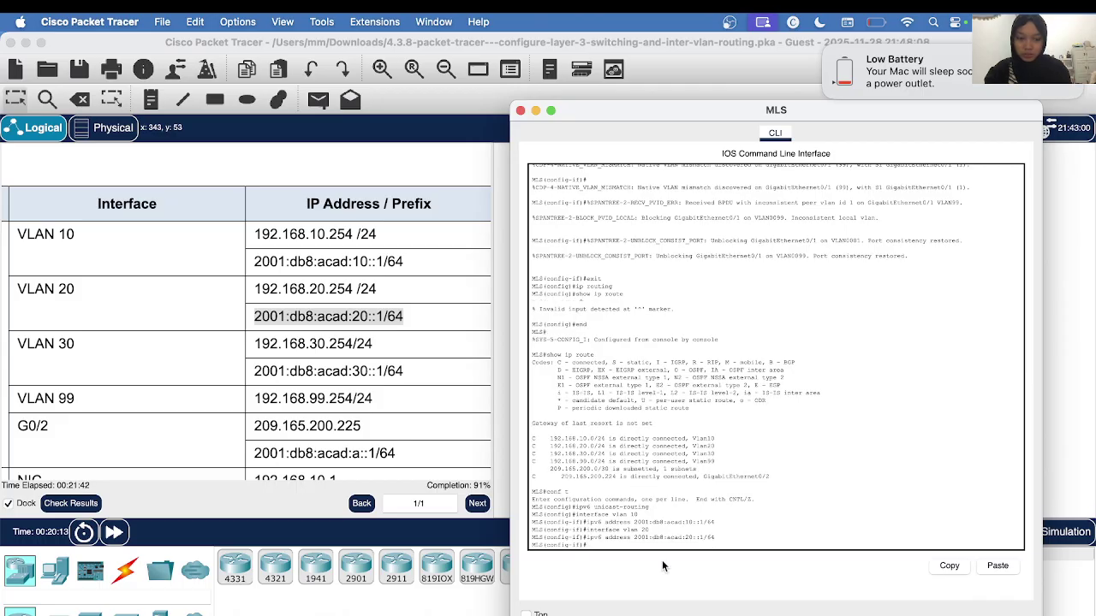
- Enter VLAN 30 configuration with interface vlan 30 and recall the ipv6 address command, removing its address
key("Up")
key("Up")
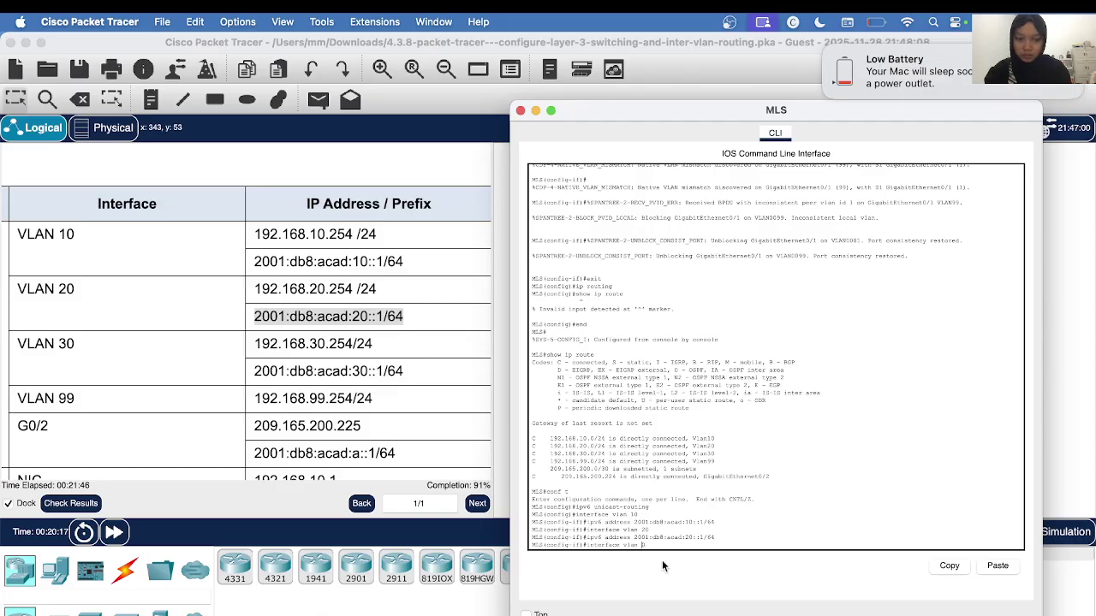
type("30")
key("Return")
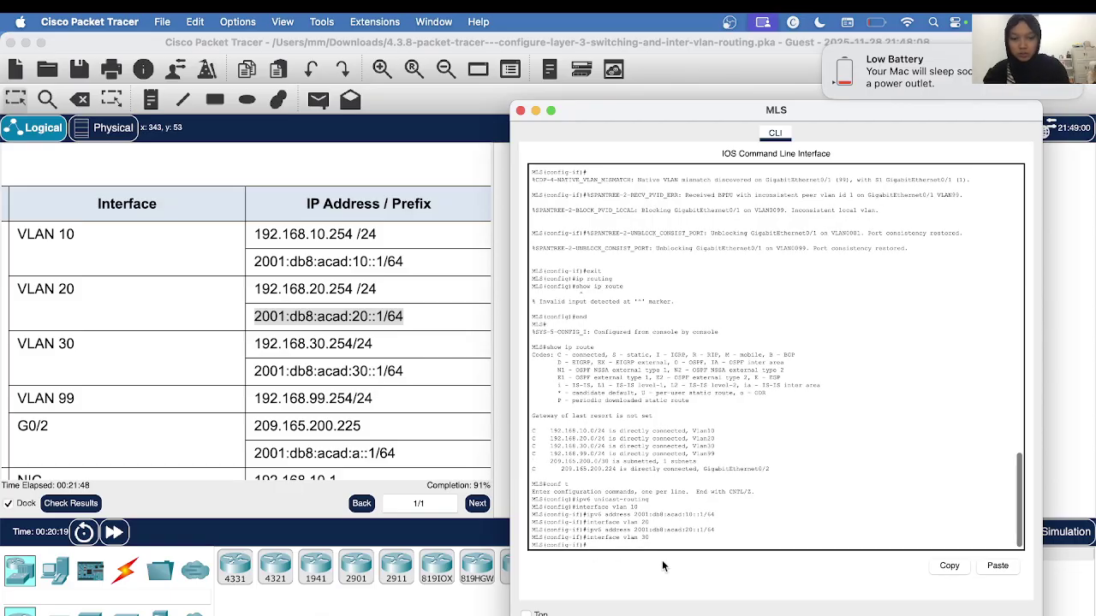
key("Up")
key("Up")
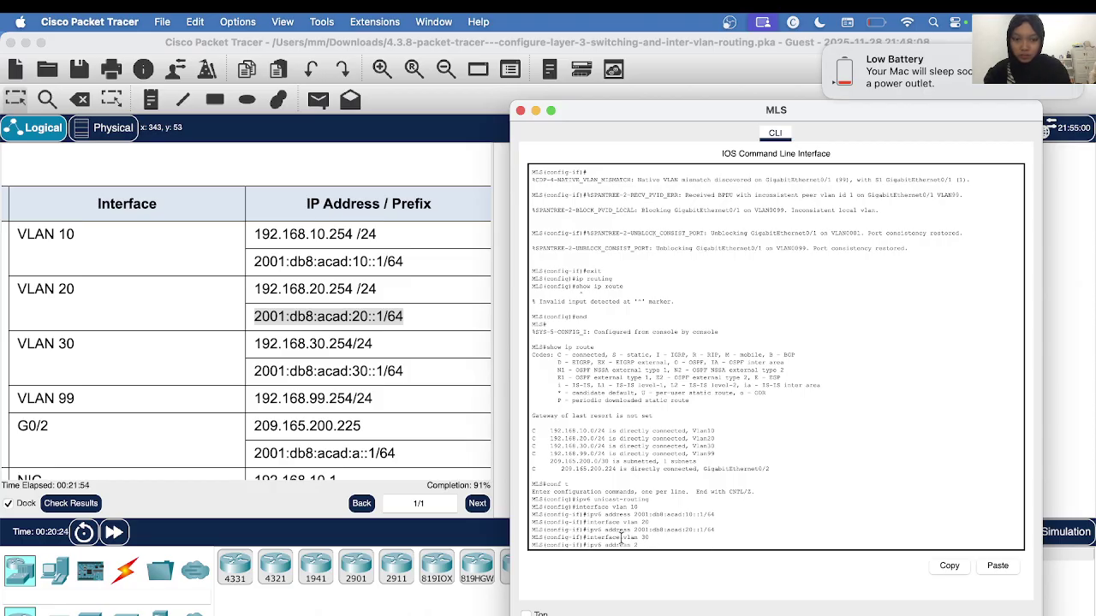
- Try to copy VLAN 30's address 2001:db8:acad:30::1/64 from the Addressing Table into the ipv6 address command on MLS
left_click(254, 374)
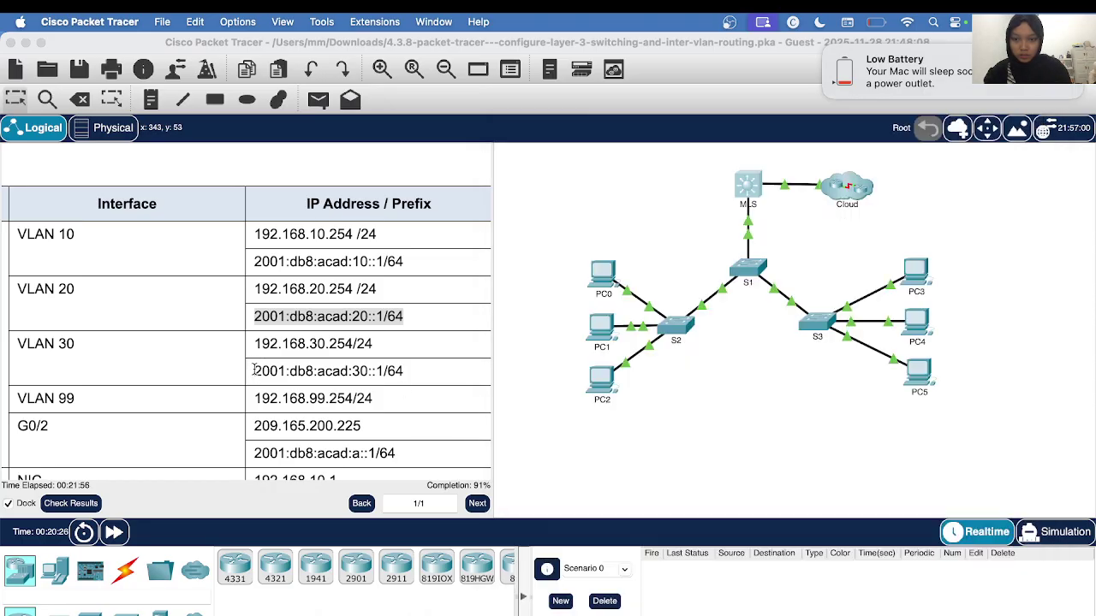
left_click_drag(254, 371, 411, 374)
right_click(411, 374)
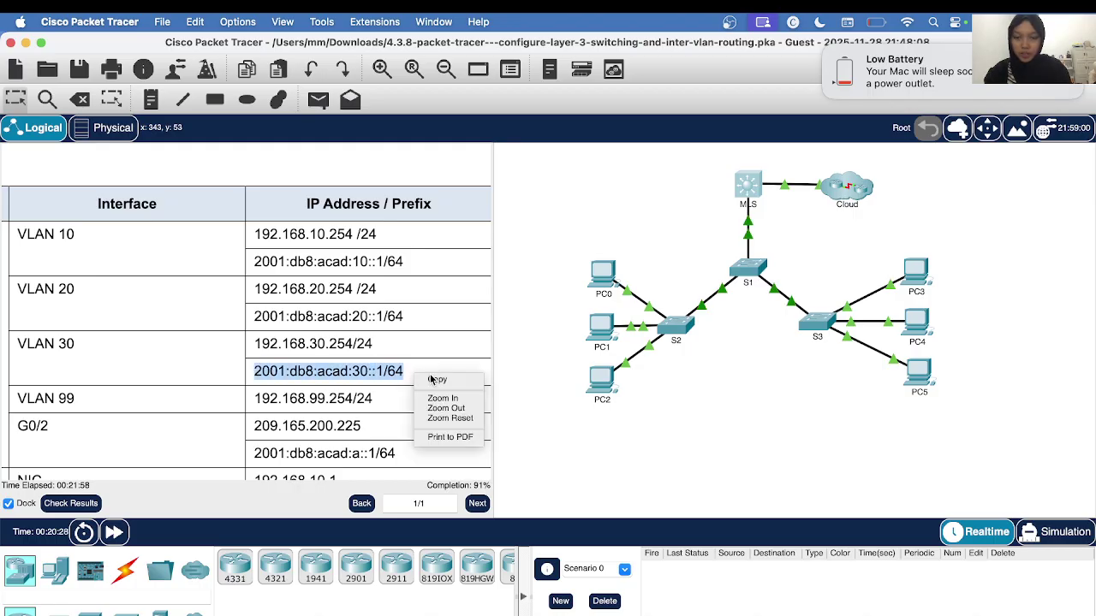
left_click(430, 379)
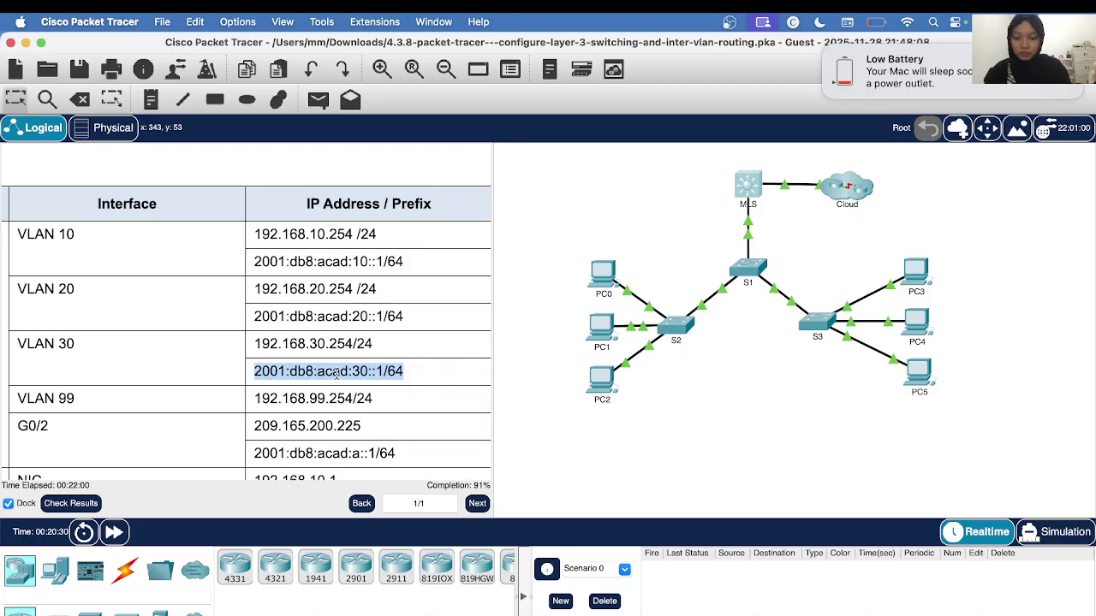
left_click(783, 221)
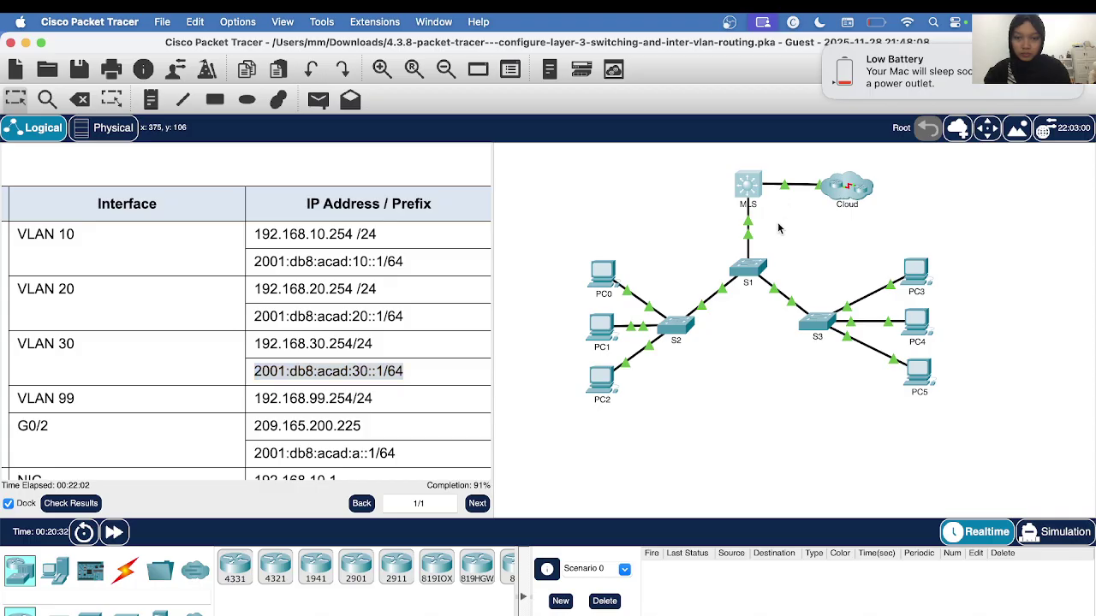
left_click(745, 181)
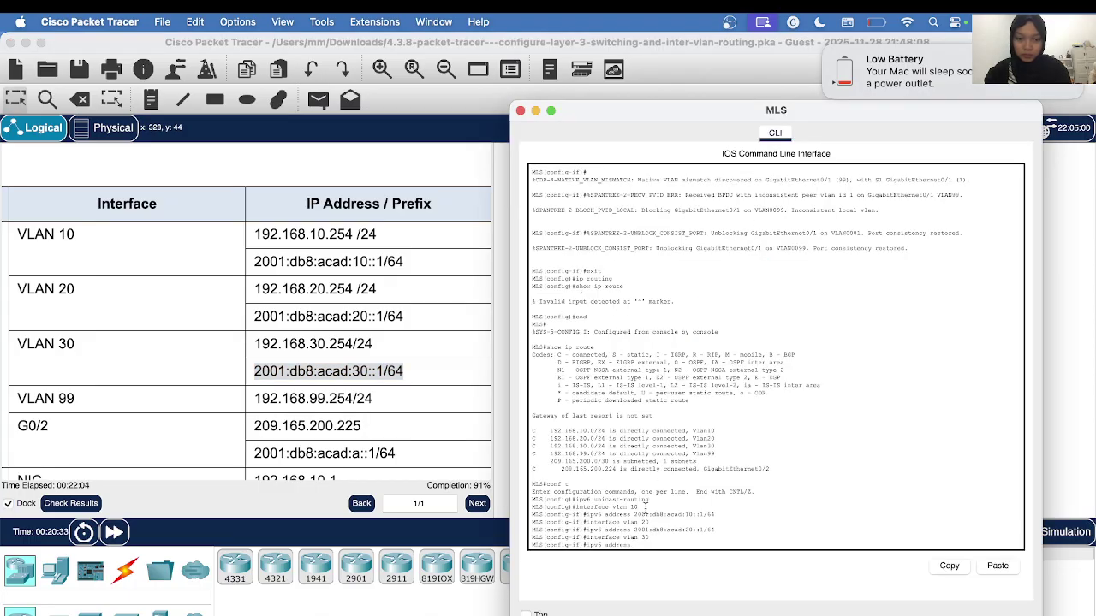
right_click(639, 550)
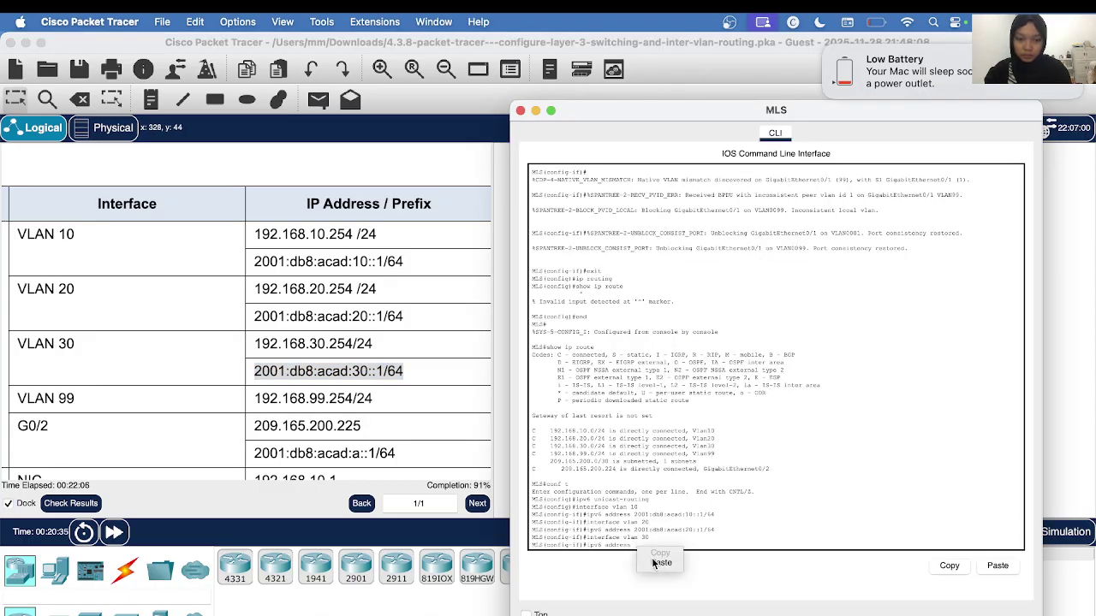
left_click(660, 562)
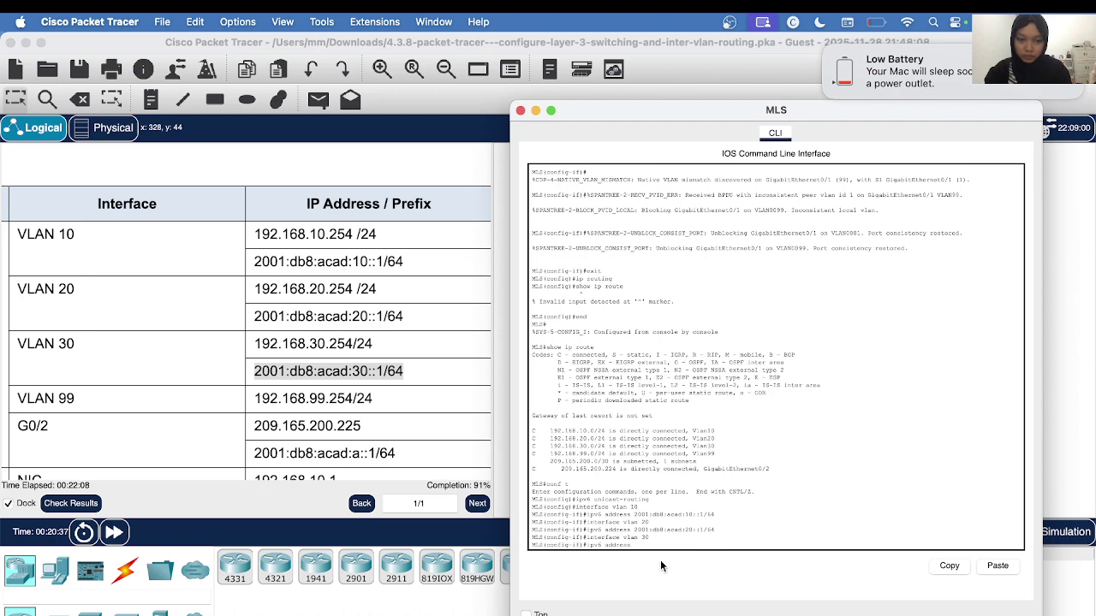
right_click(636, 545)
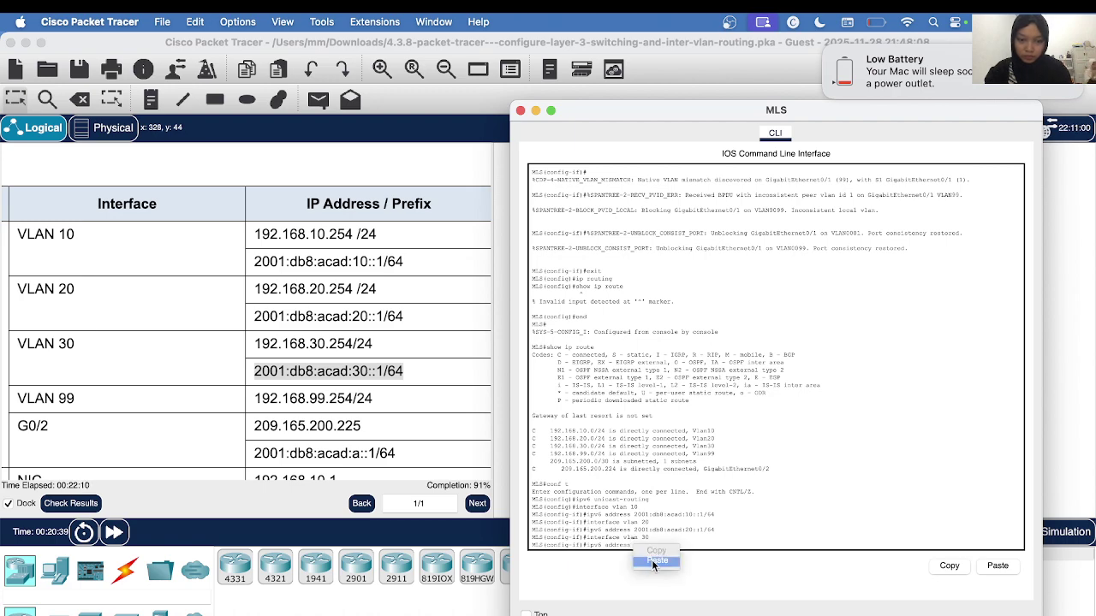
left_click(656, 561)
- Copy 2001:db8:acad:30::1/64 from the VLAN 30 row again, add it to the ipv6 address command on MLS, and run it
left_click(264, 367)
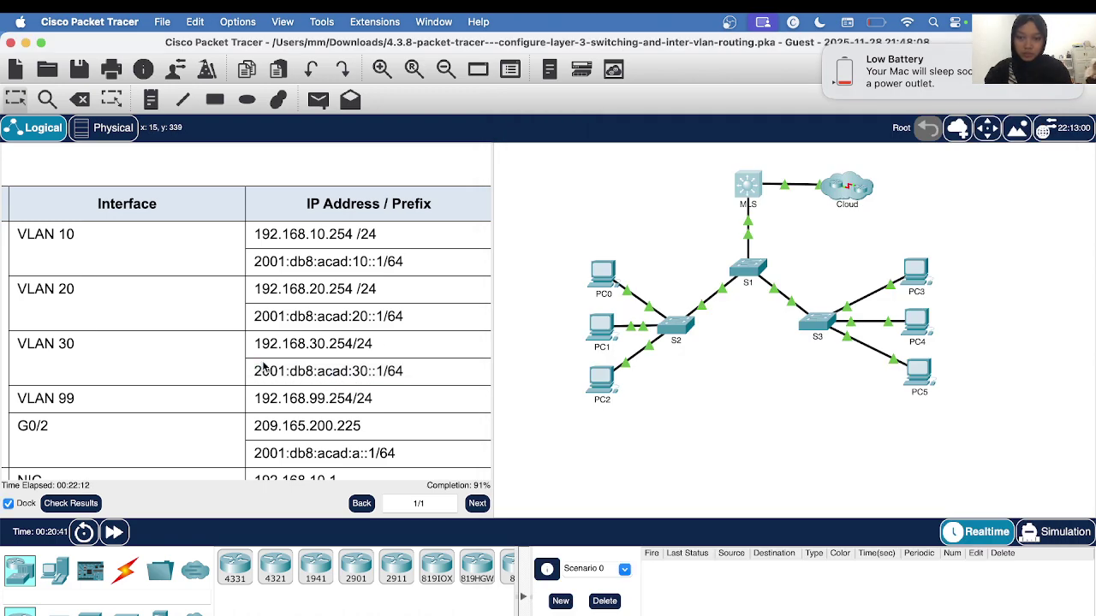
left_click_drag(254, 370, 411, 371)
right_click(411, 369)
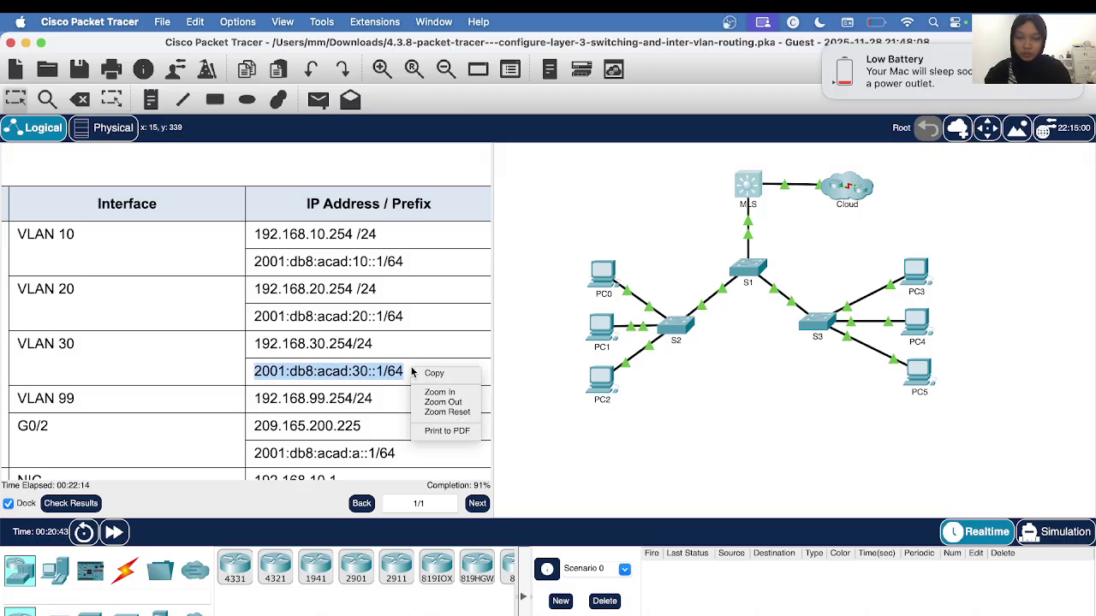
left_click(433, 373)
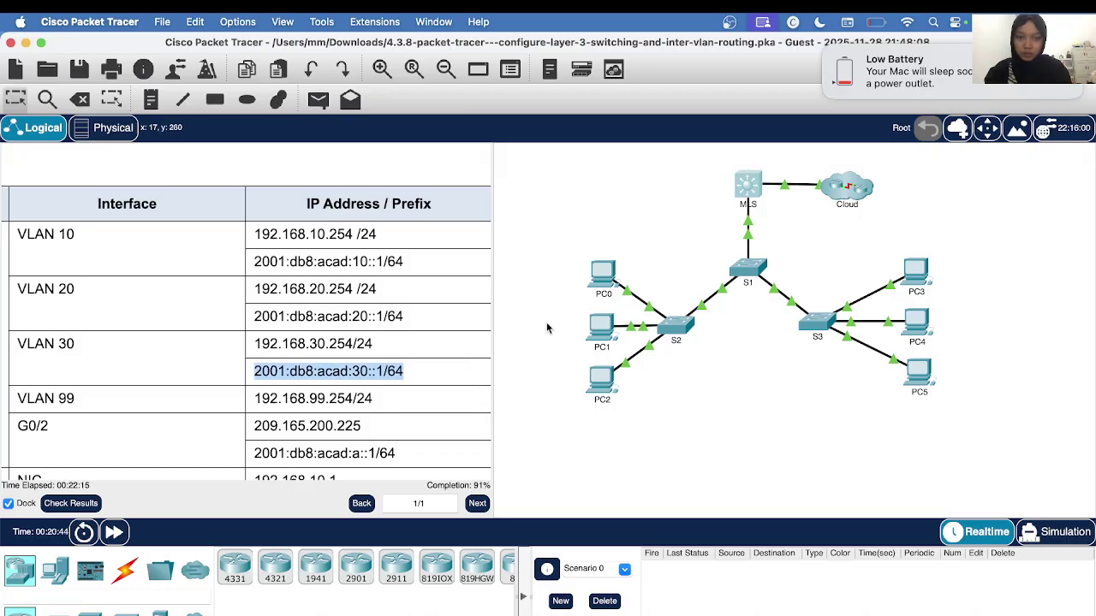
left_click(745, 193)
right_click(638, 545)
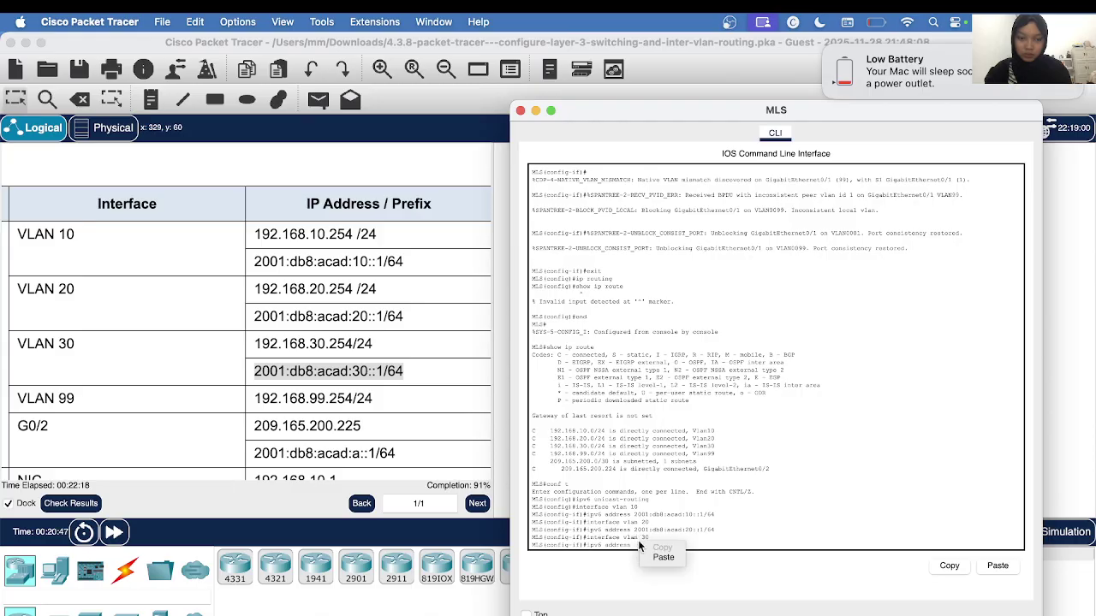
key("Return")
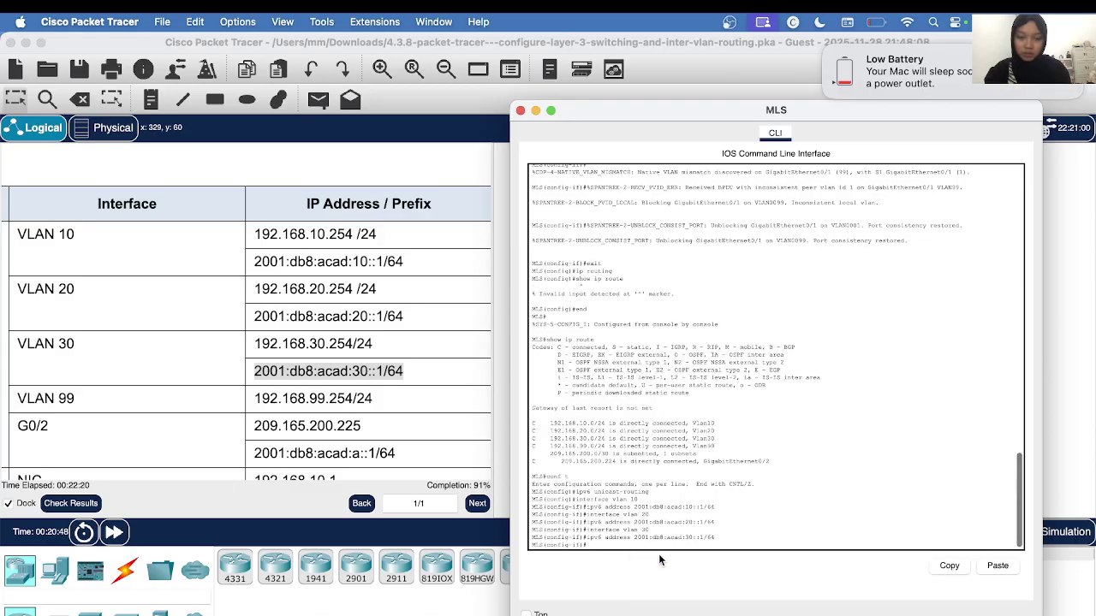
- Find Step 3 in the instructions and leave VLAN 30's interface configuration on MLS with exit
scroll(310, 282, "down", 10)
scroll(311, 282, "down", 20)
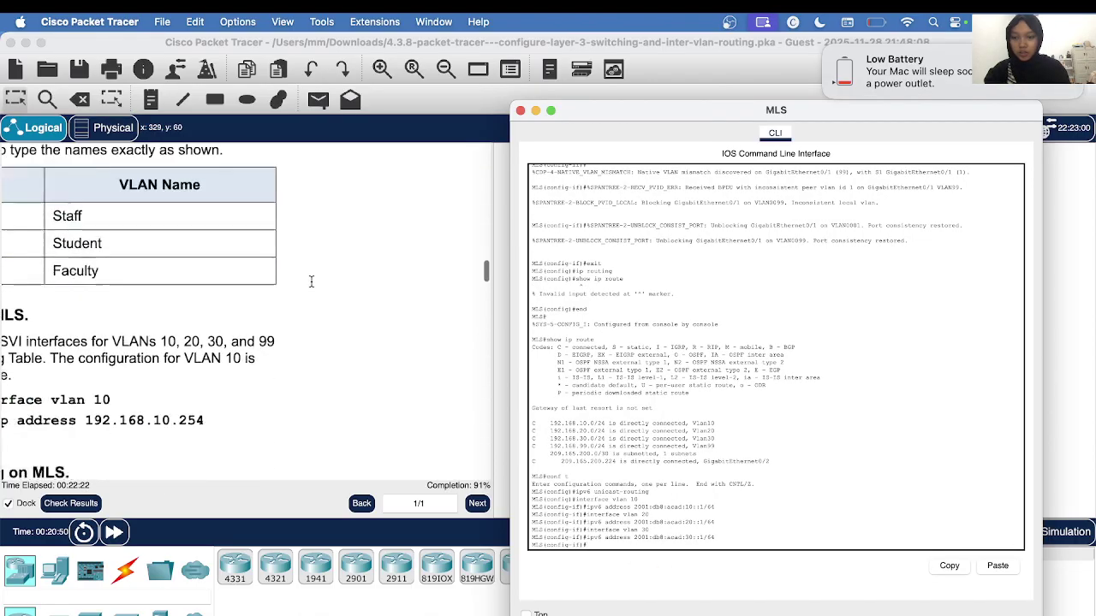
scroll(311, 282, "down", 15)
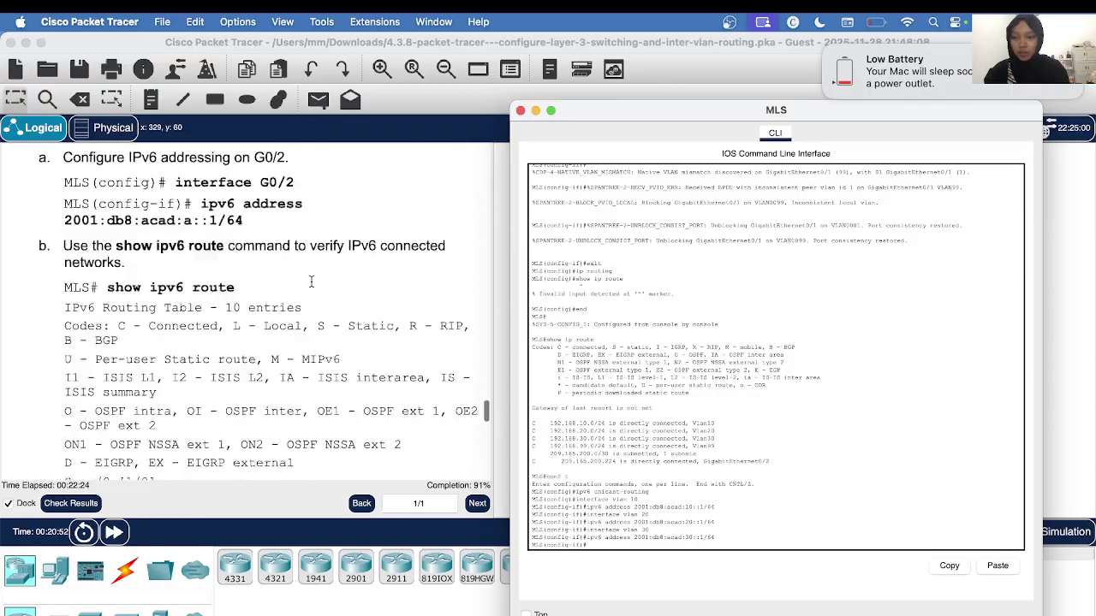
scroll(311, 281, "up", 10)
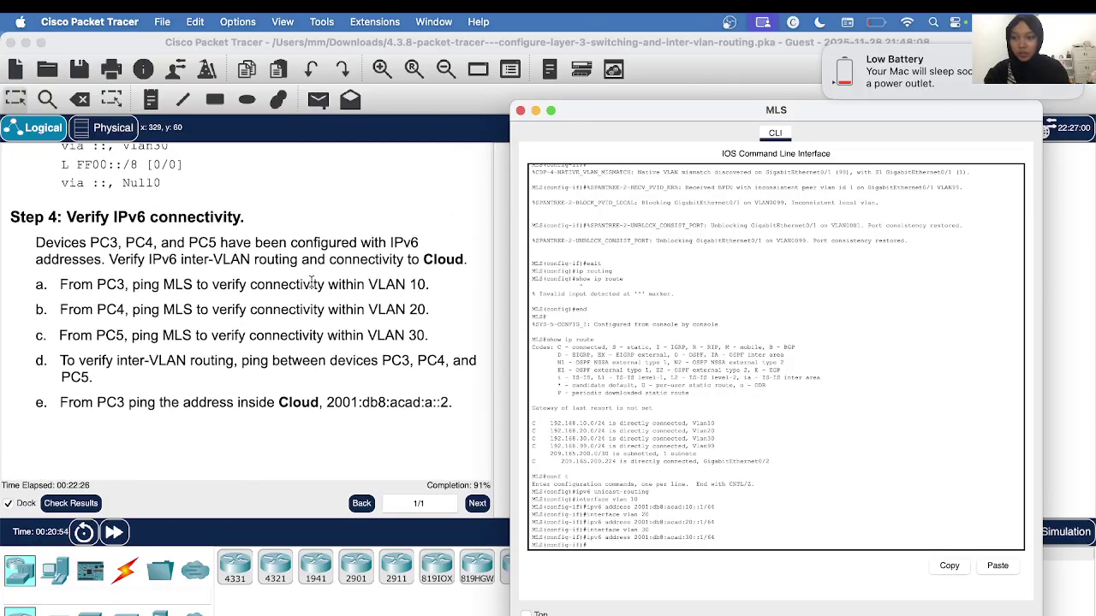
scroll(311, 284, "up", 5)
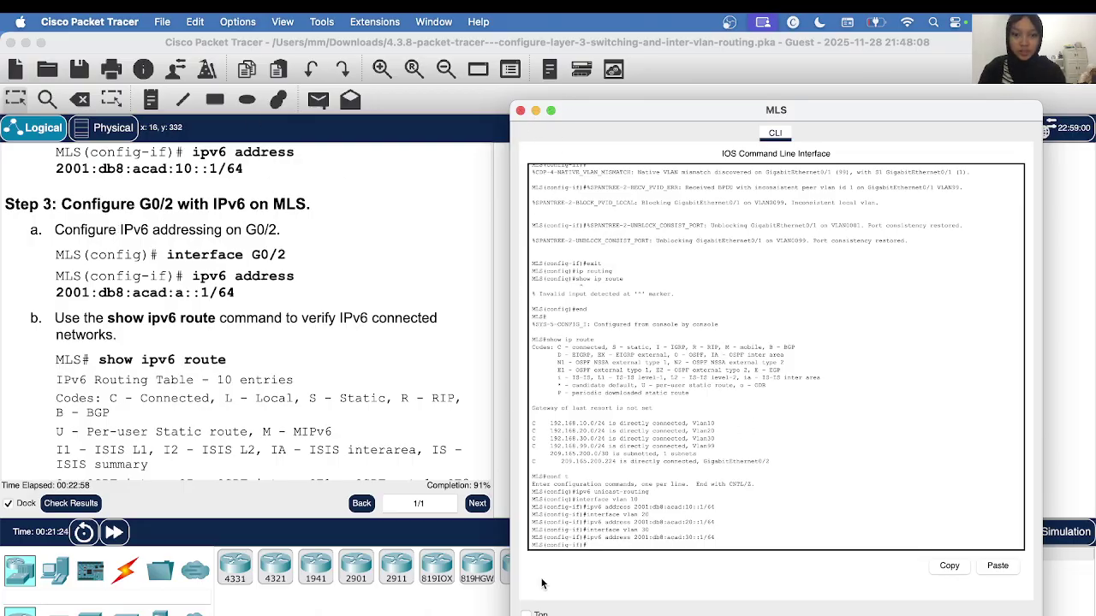
type("end")
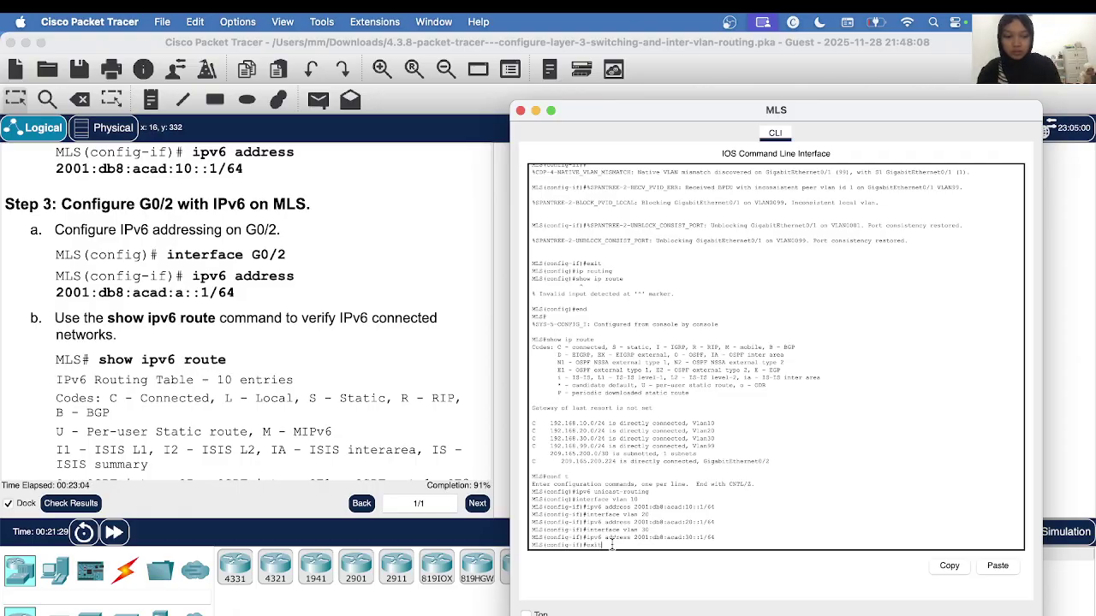
key("Return")
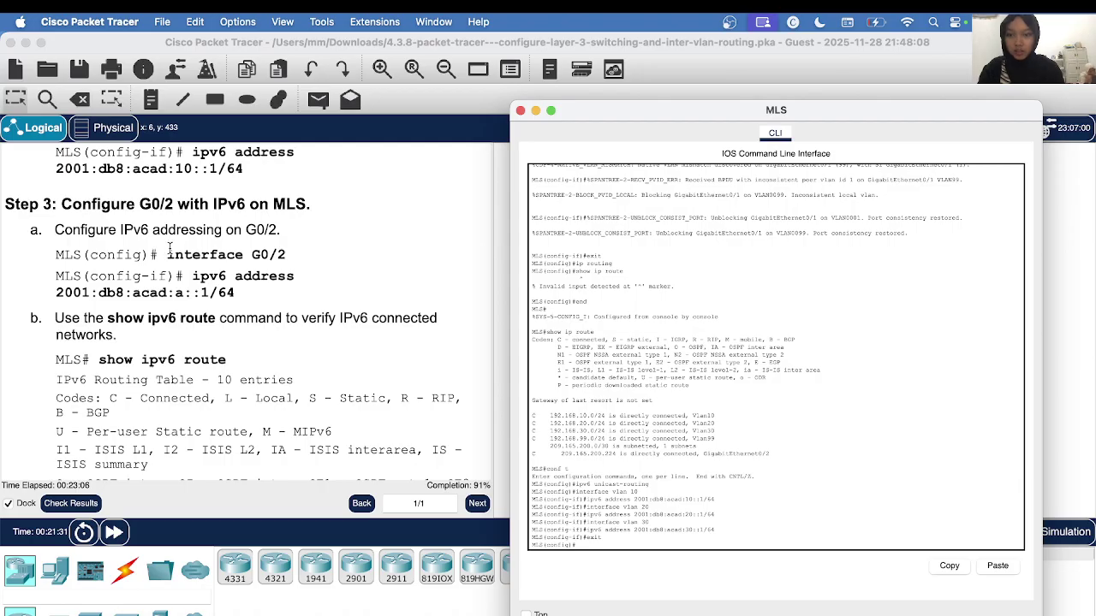
- Copy the interface G0/2 command from Step 3a of the instructions and run it on MLS
left_click_drag(166, 255, 294, 257)
right_click(294, 257)
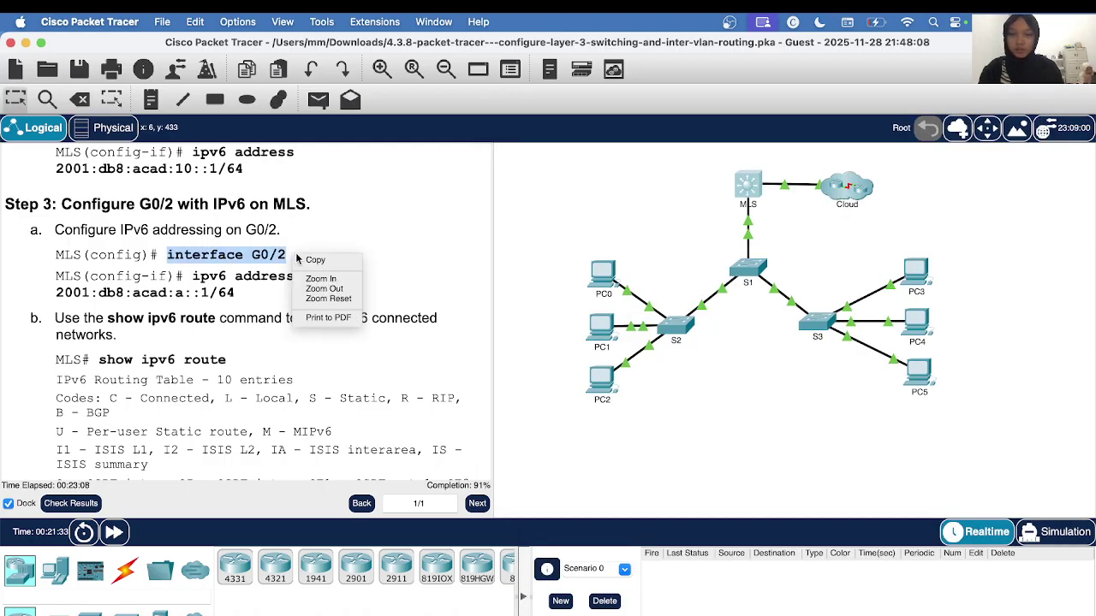
left_click(312, 260)
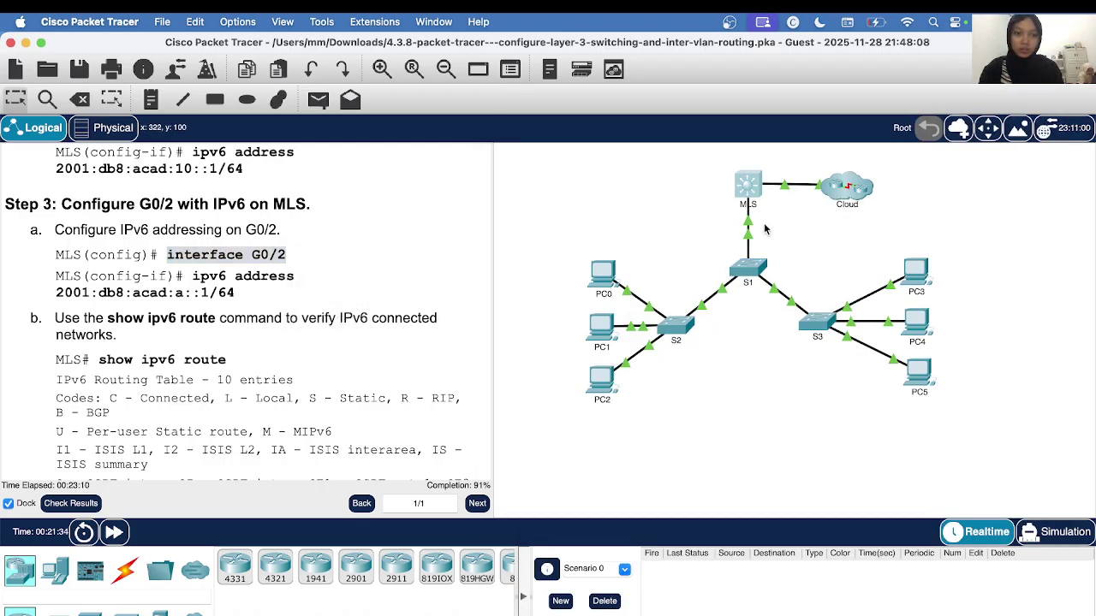
left_click(748, 183)
left_click(583, 551)
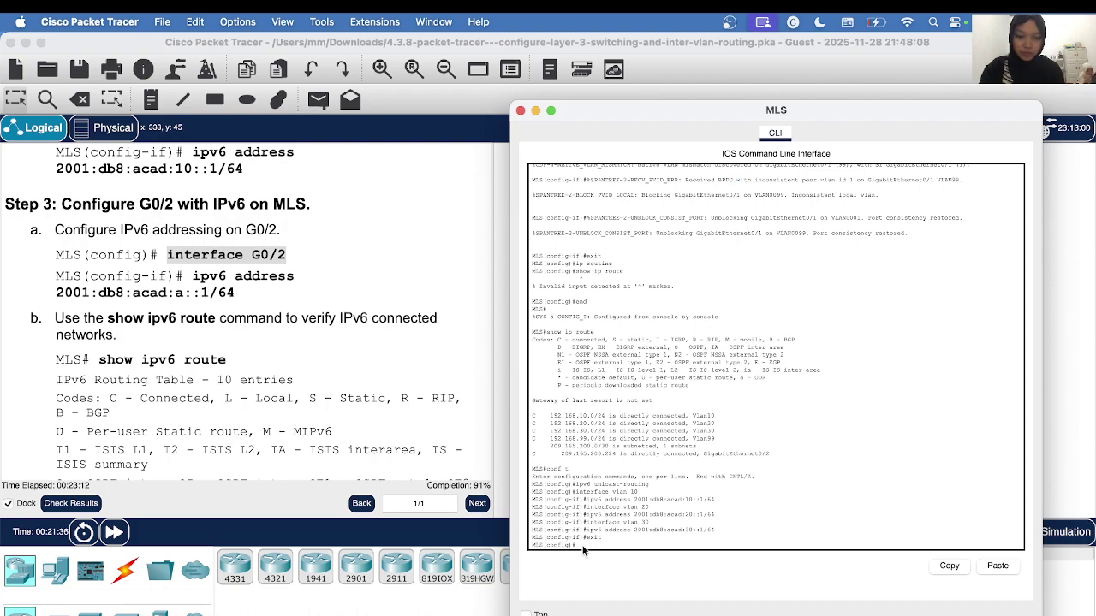
right_click(583, 551)
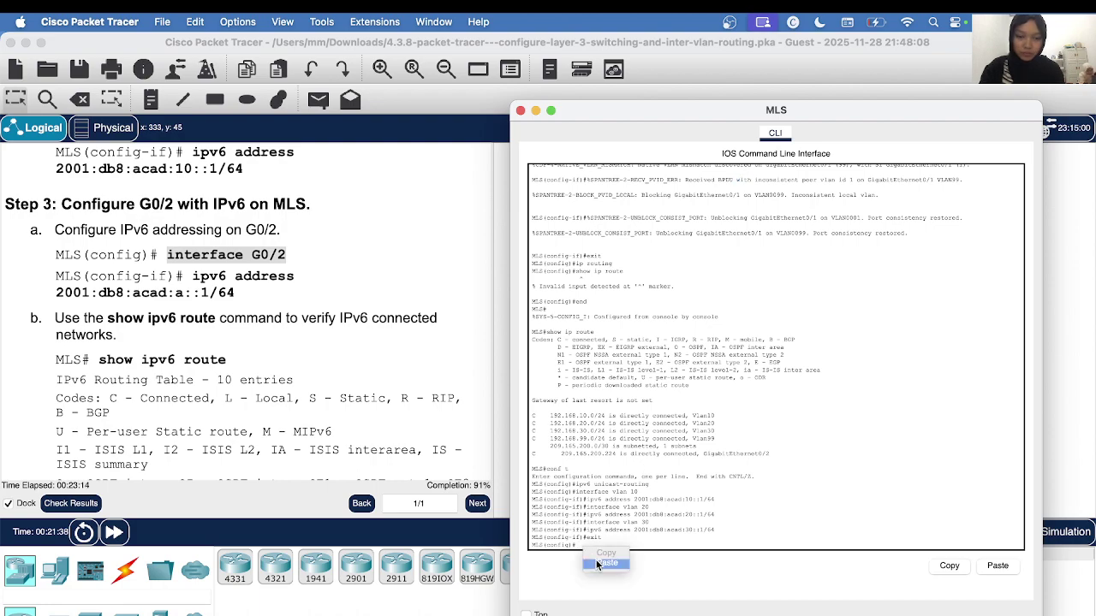
left_click(600, 561)
key("Return")
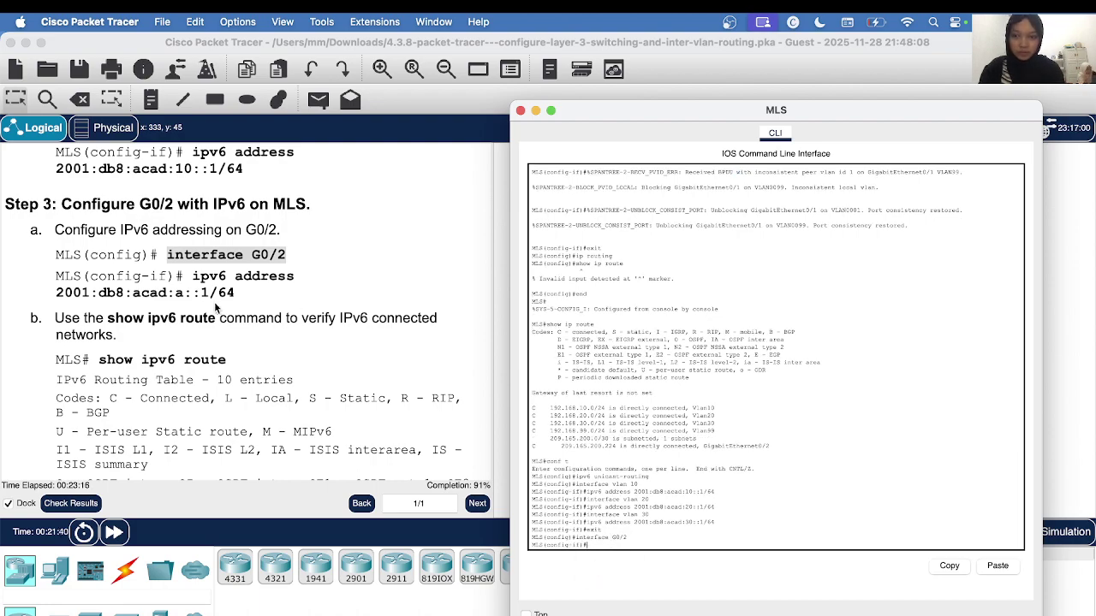
- Copy ipv6 address 2001:db8:acad:a::1/64 from Step 3a and run it for G0/2 on MLS
left_click_drag(194, 280, 236, 293)
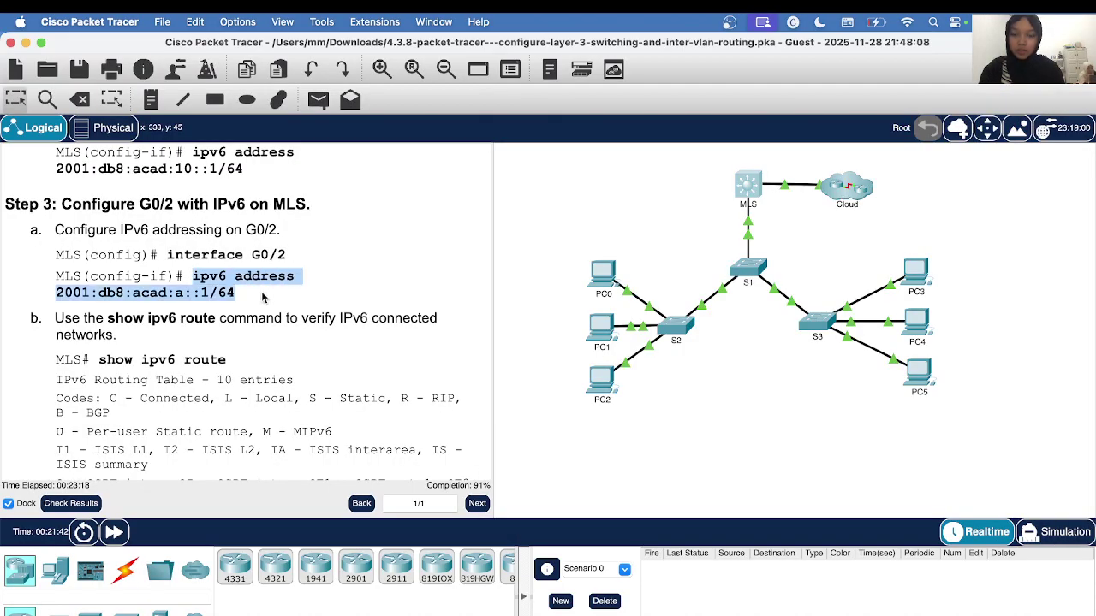
right_click(263, 294)
left_click(283, 299)
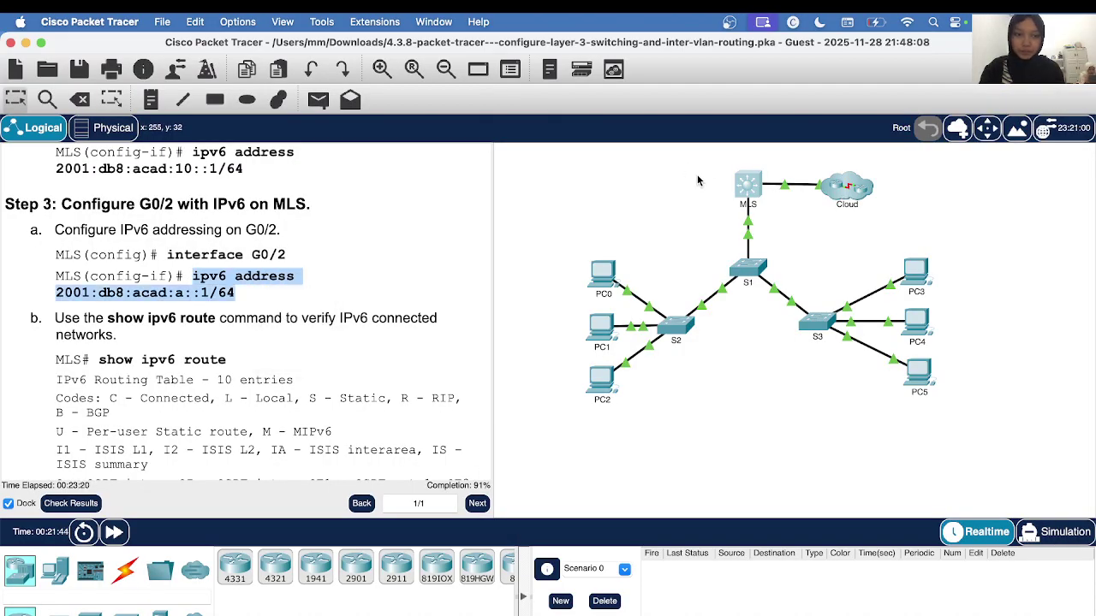
left_click(748, 185)
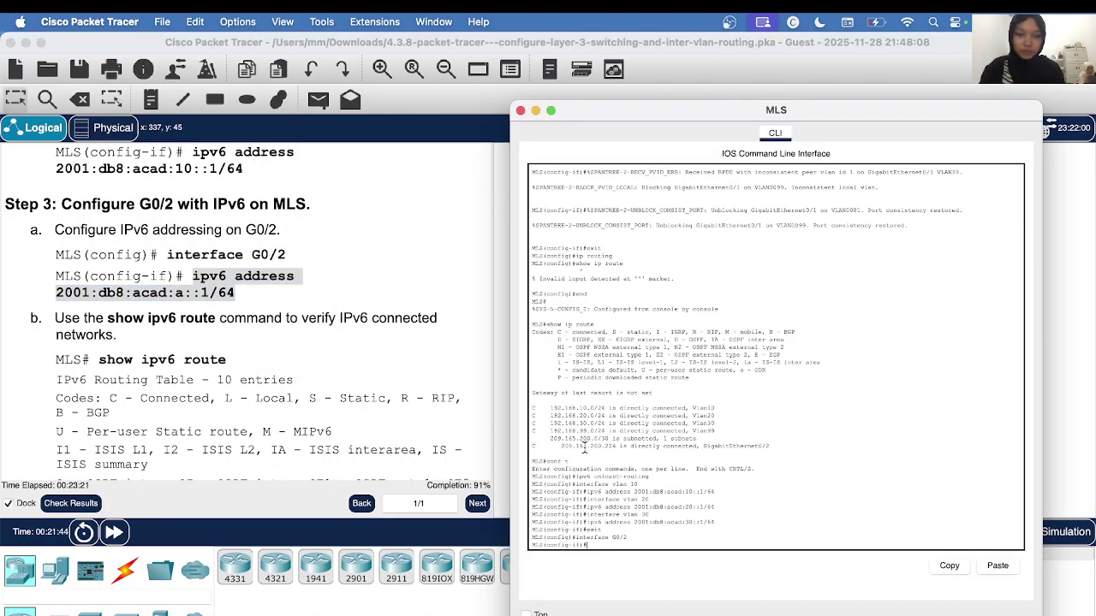
right_click(593, 546)
left_click(623, 564)
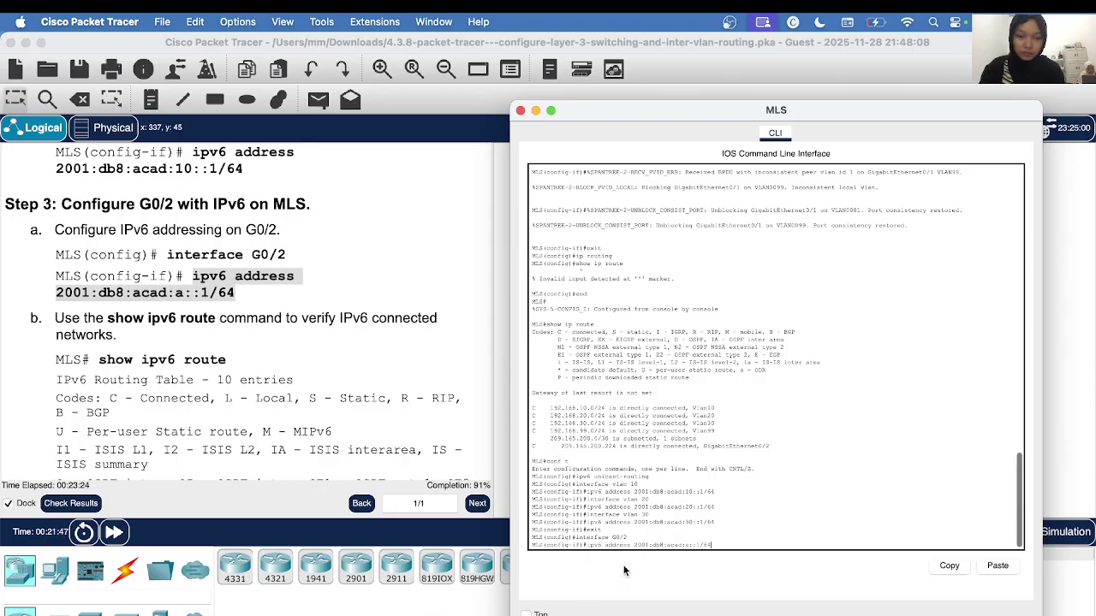
key("Return")
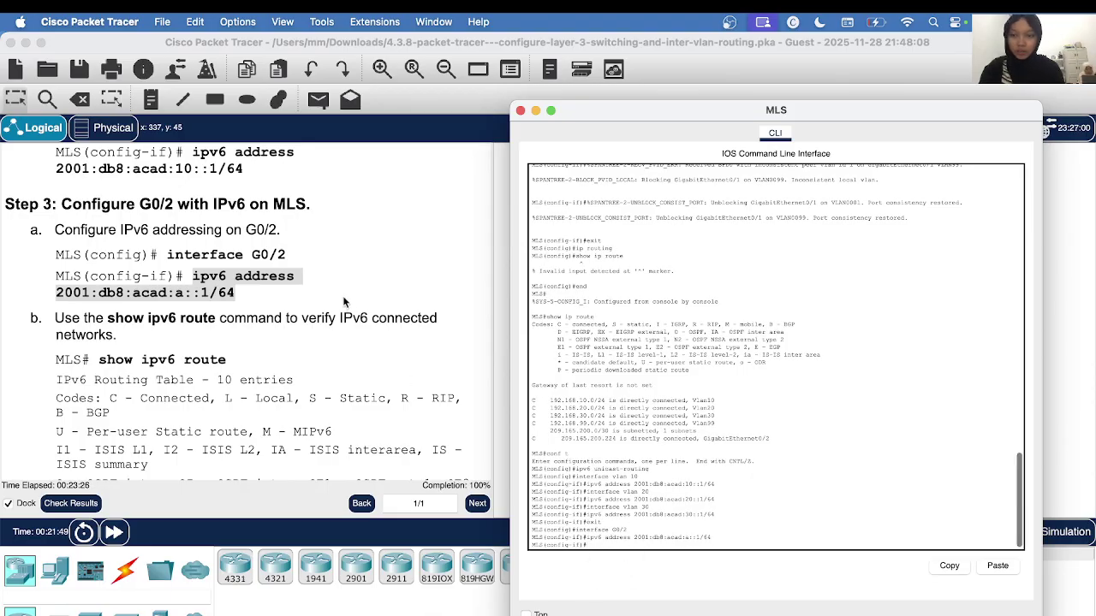
- Return MLS to privileged EXEC mode with end and run show ipv6 route copied from Step 3b
scroll(351, 288, "down", 2)
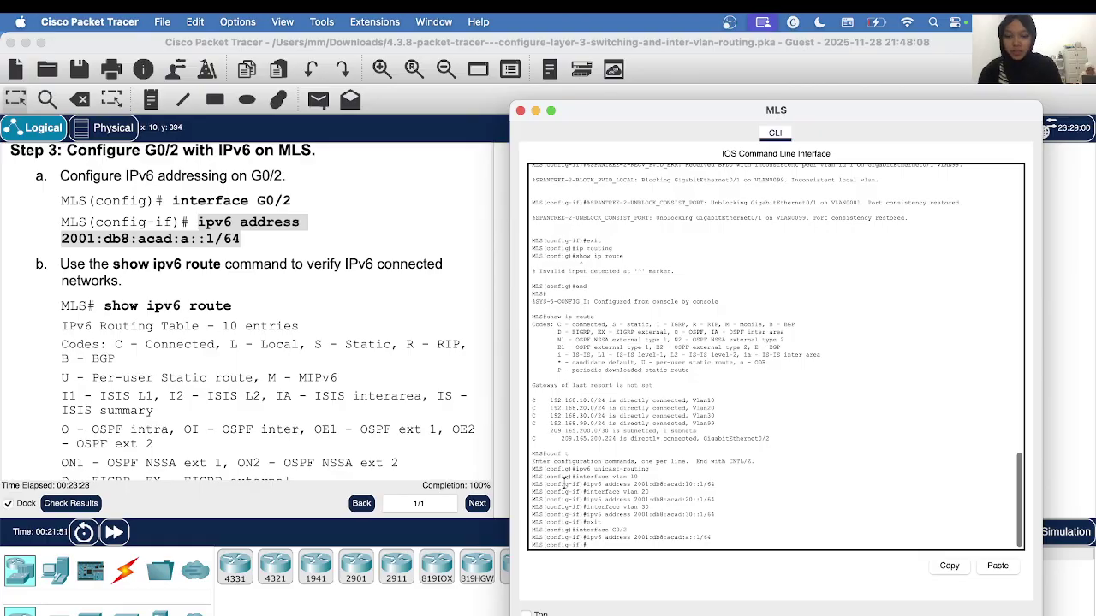
type("end")
key("Return")
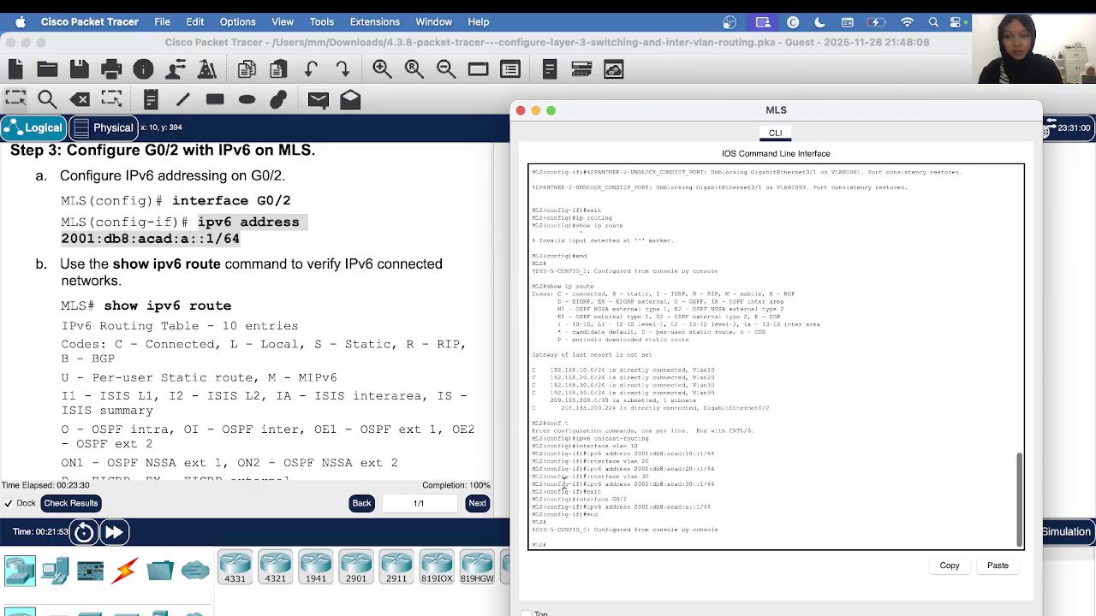
left_click_drag(104, 306, 261, 308)
right_click(269, 308)
left_click(281, 309)
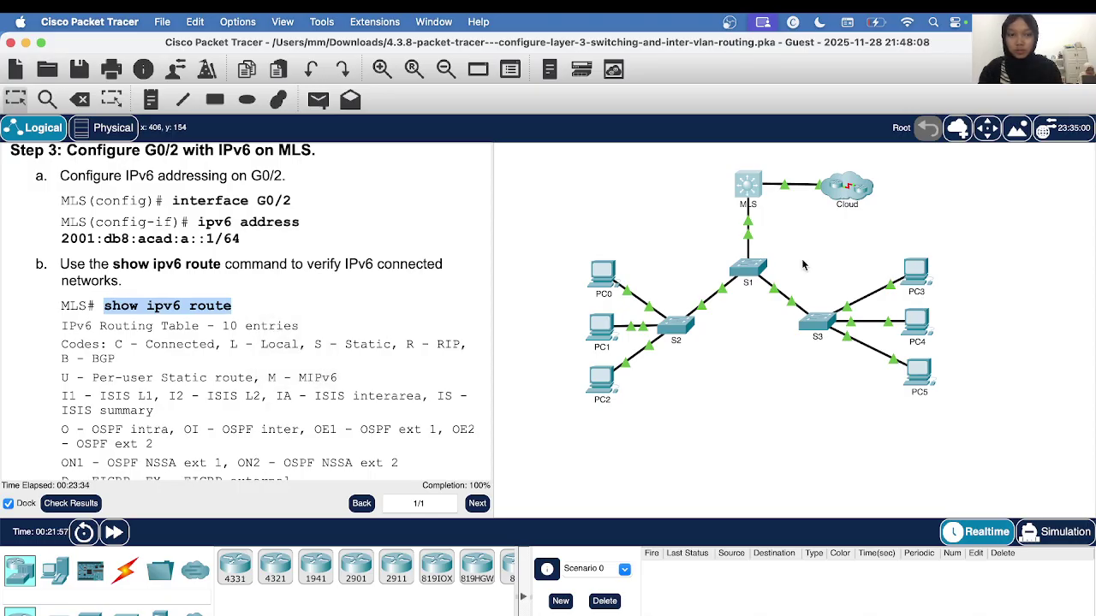
left_click(747, 185)
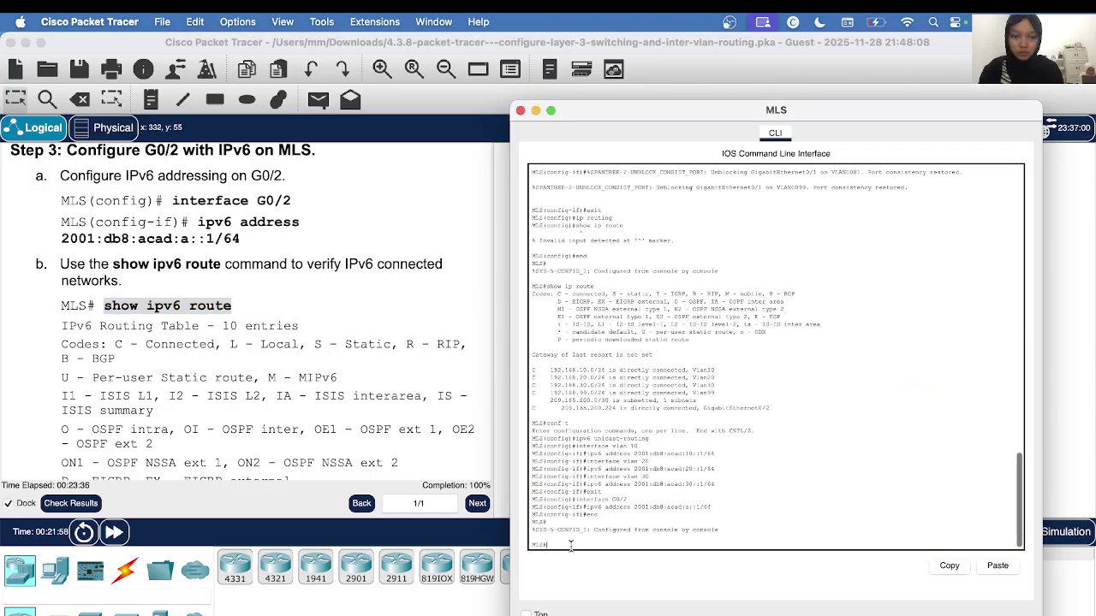
right_click(568, 547)
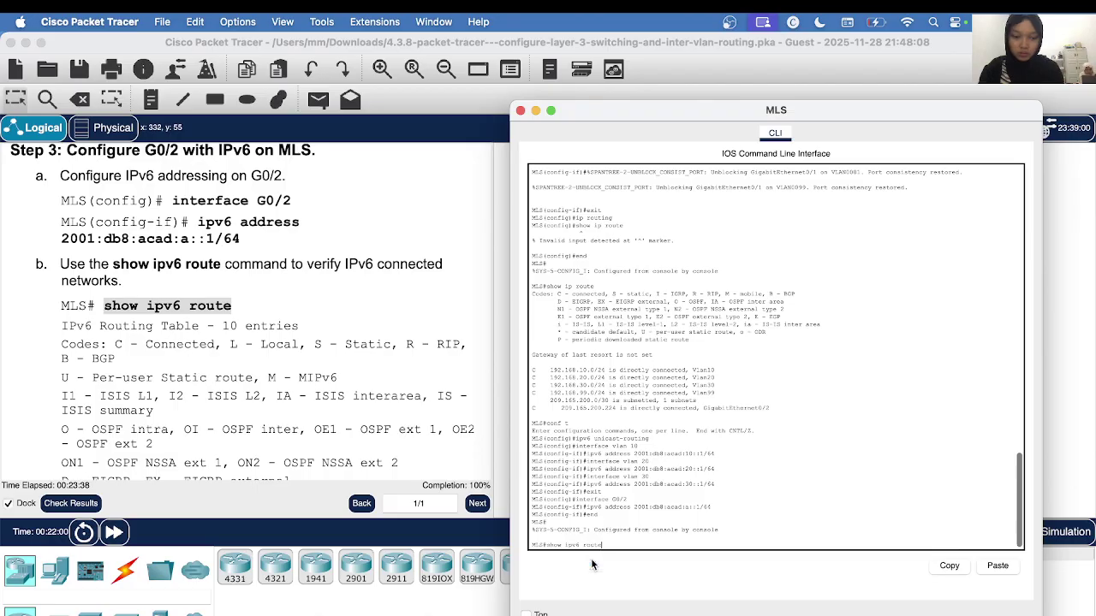
key("Return")
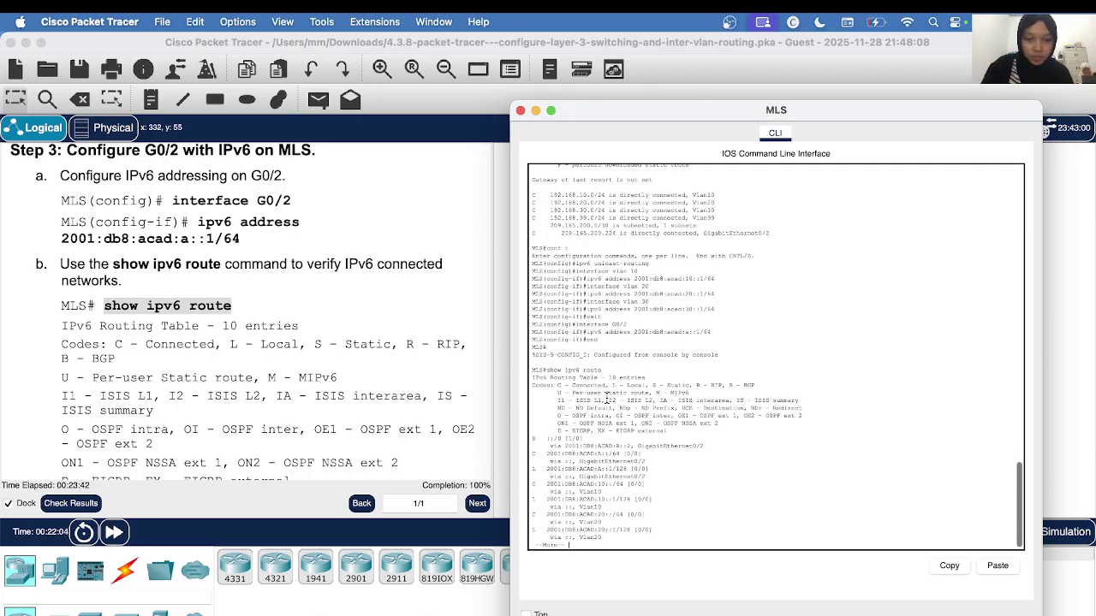
- Page through the IPv6 routing table on MLS to its end and examine the G0/2 and VLAN routes
key("Return")
key("Return")
key("Return")
key("Return")
key("Return")
key("Return")
key("Return")
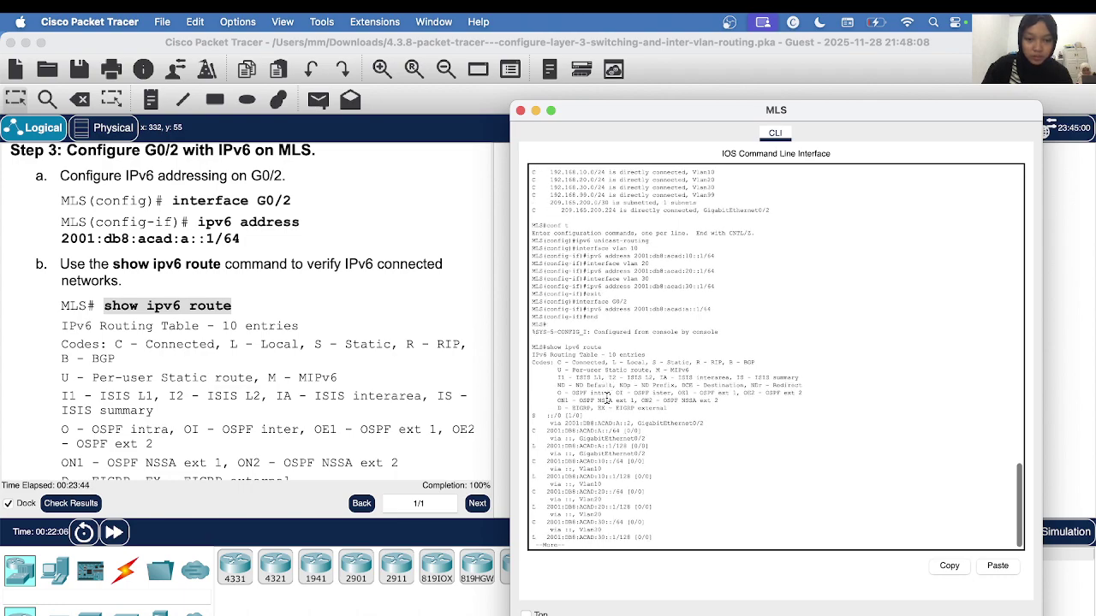
key("Return")
key("Return")
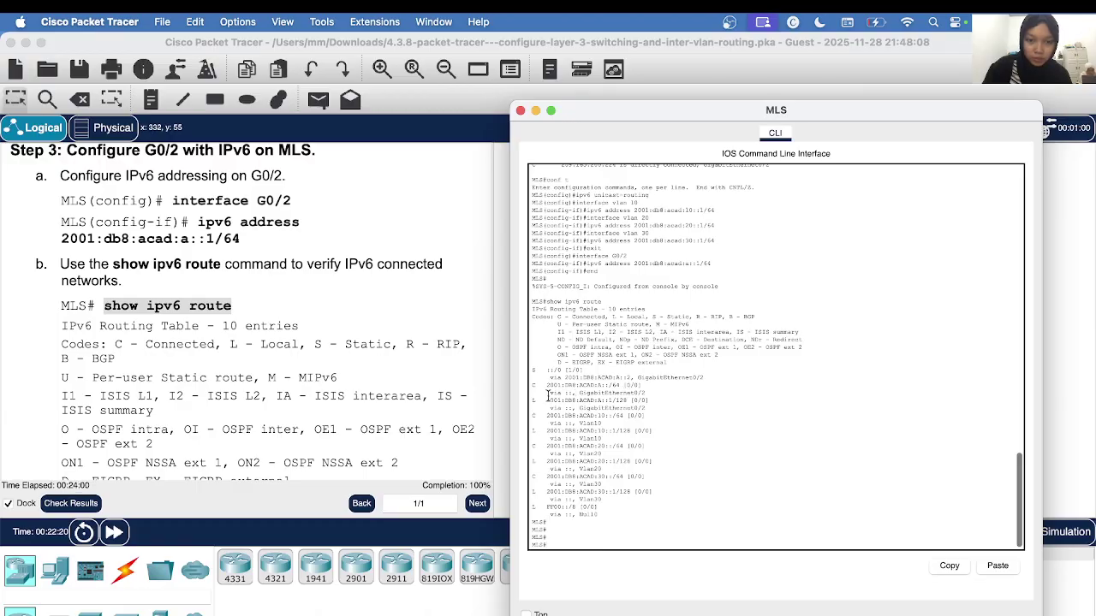
left_click_drag(548, 395, 653, 403)
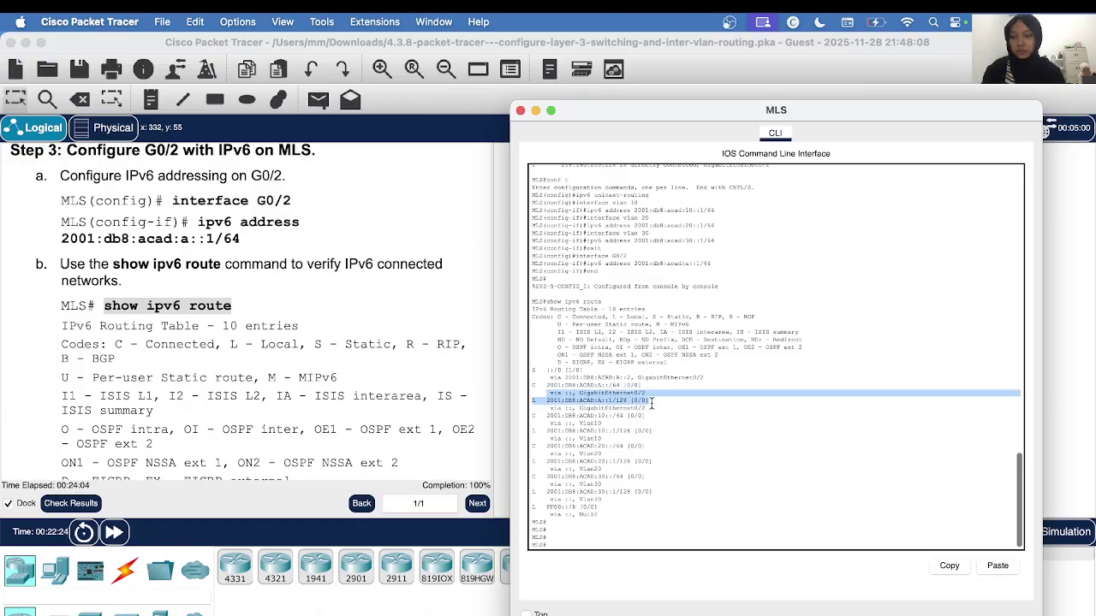
left_click(651, 402)
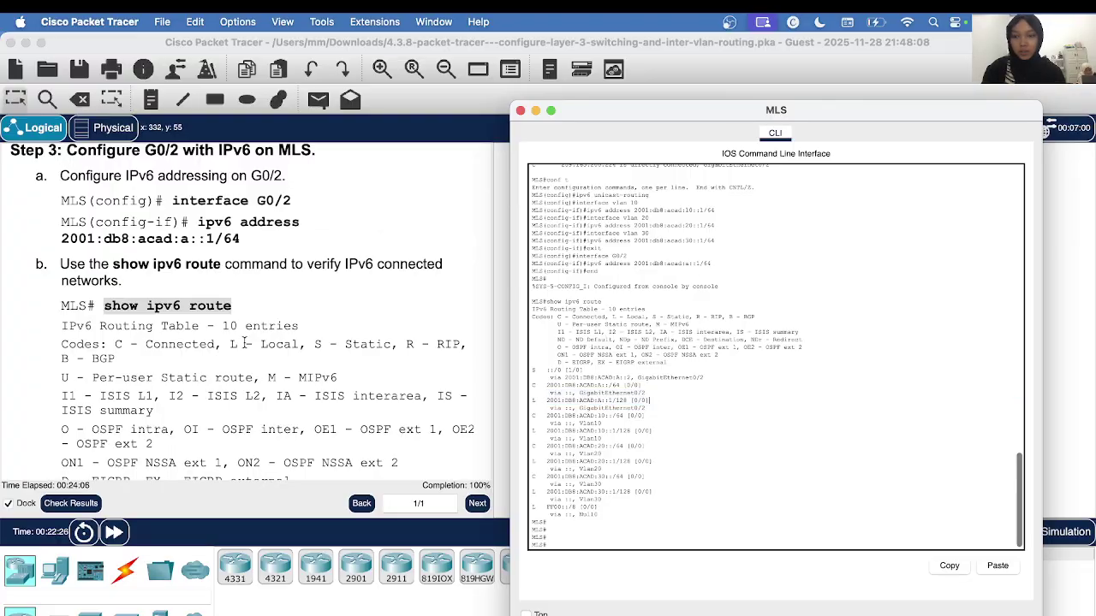
- Go to Step 4 of the instructions, close the MLS window and open the Command Prompt on PC3
scroll(245, 342, "down", 10)
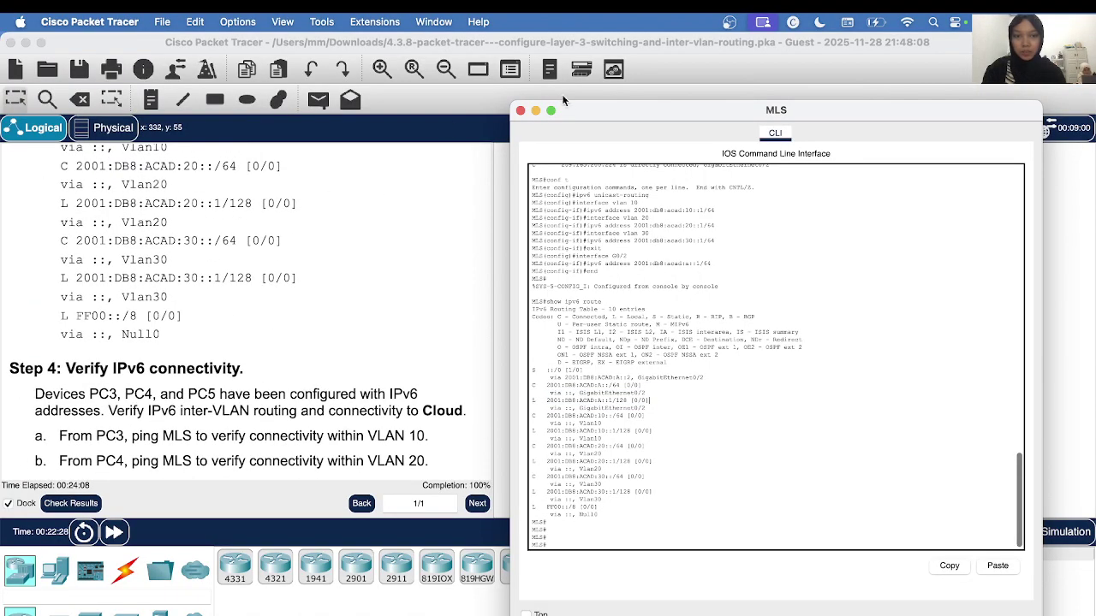
left_click(520, 111)
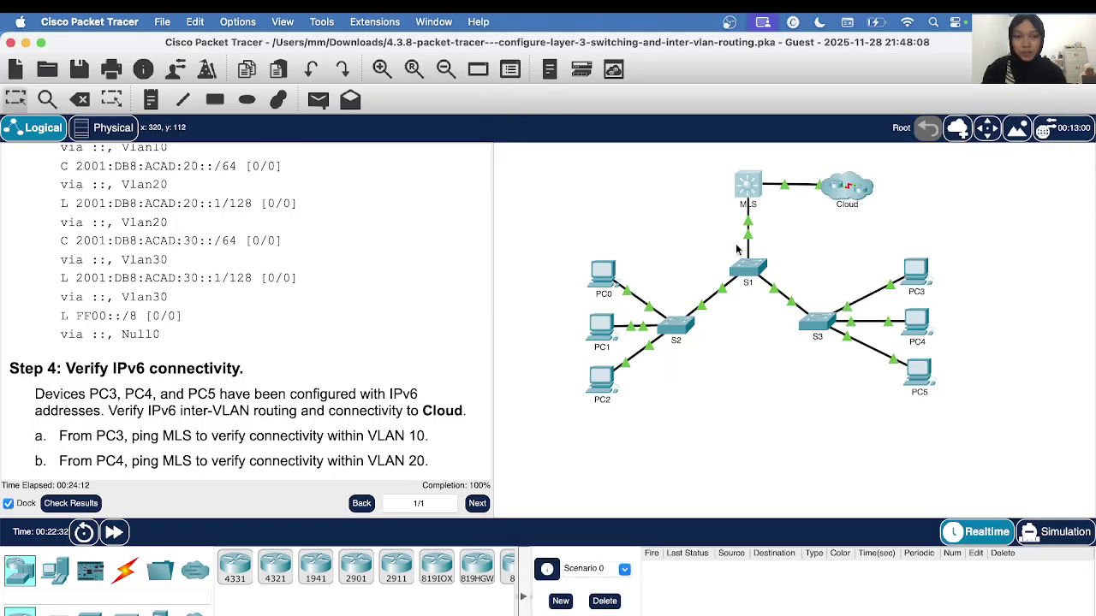
left_click(921, 284)
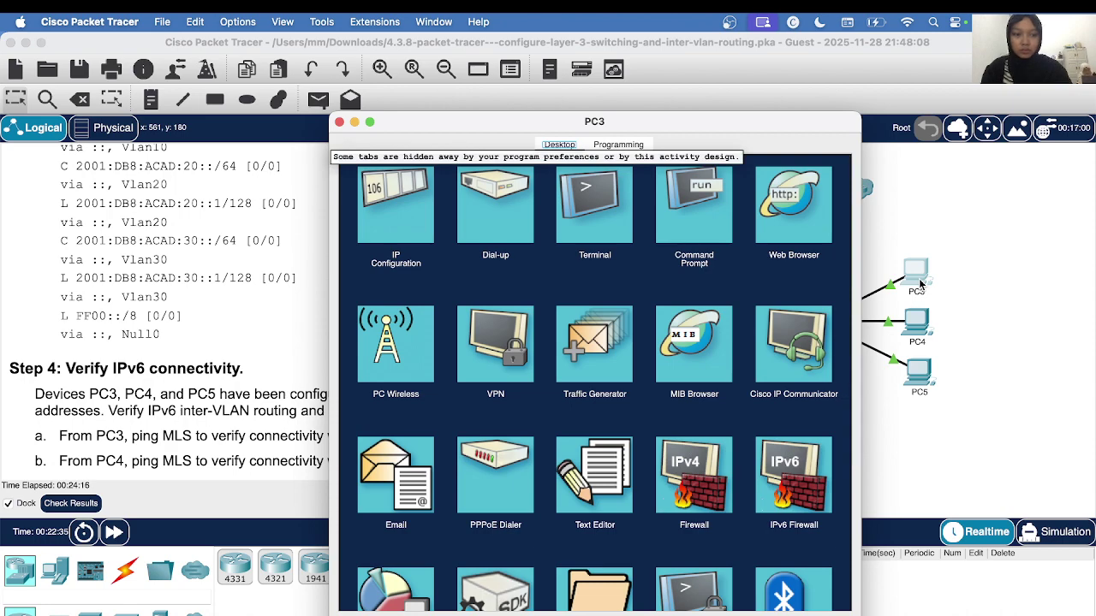
left_click(707, 210)
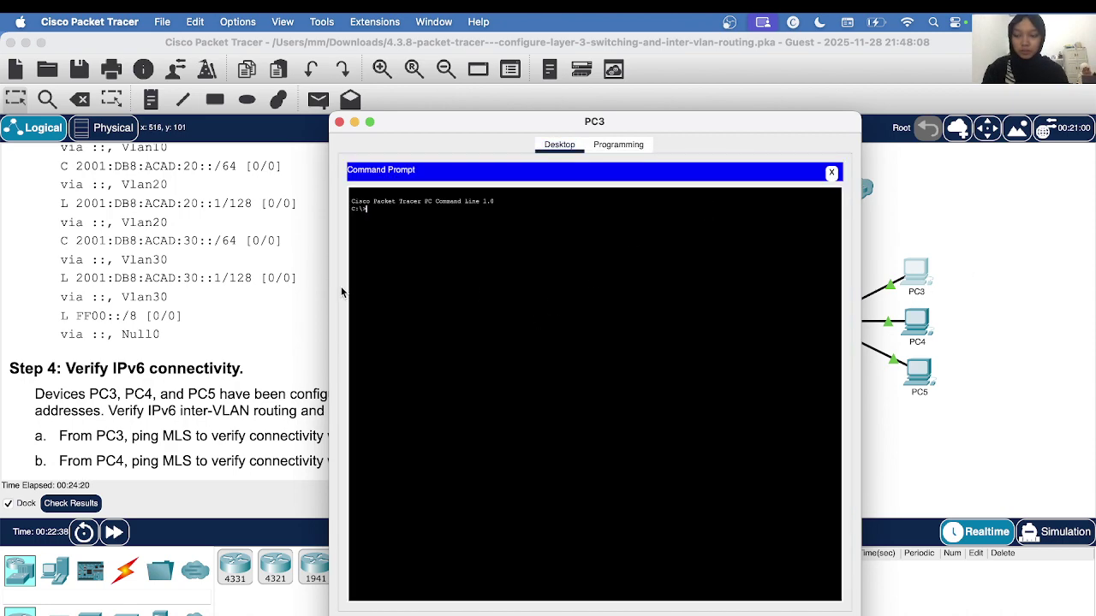
- Begin a ping command on PC3, find the MLS VLAN addresses in the Addressing Table and move the PC3 window clear of them
type("ping")
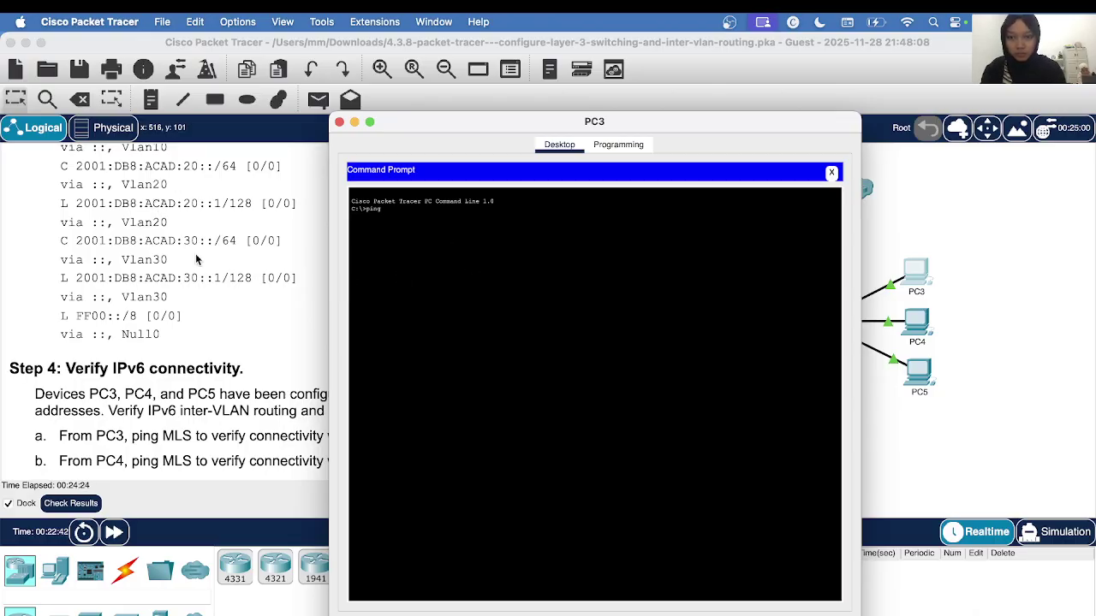
scroll(201, 274, "down", 15)
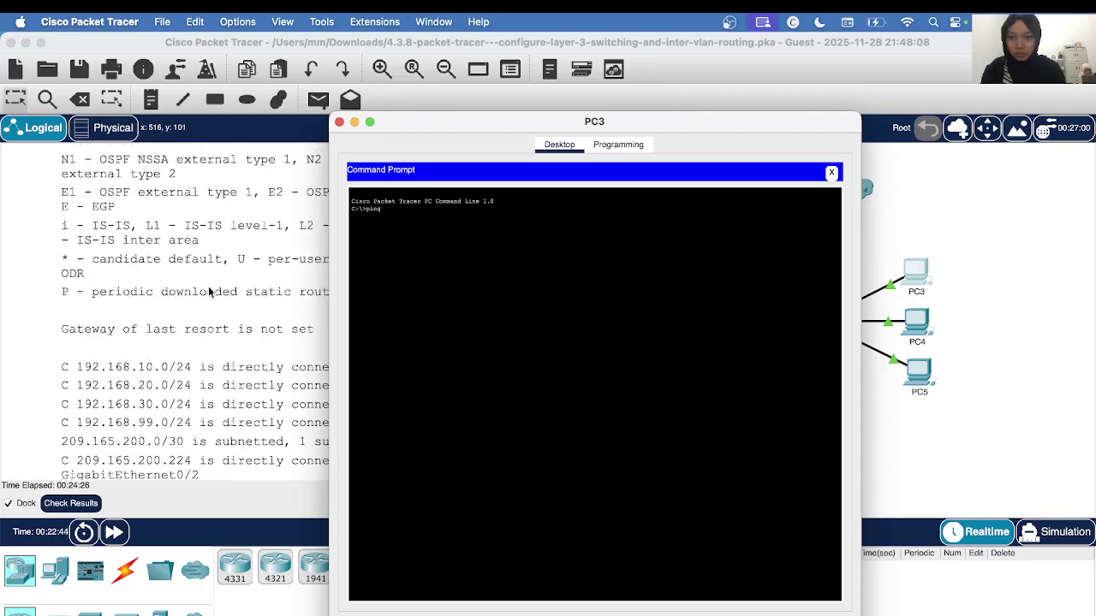
scroll(208, 289, "up", 20)
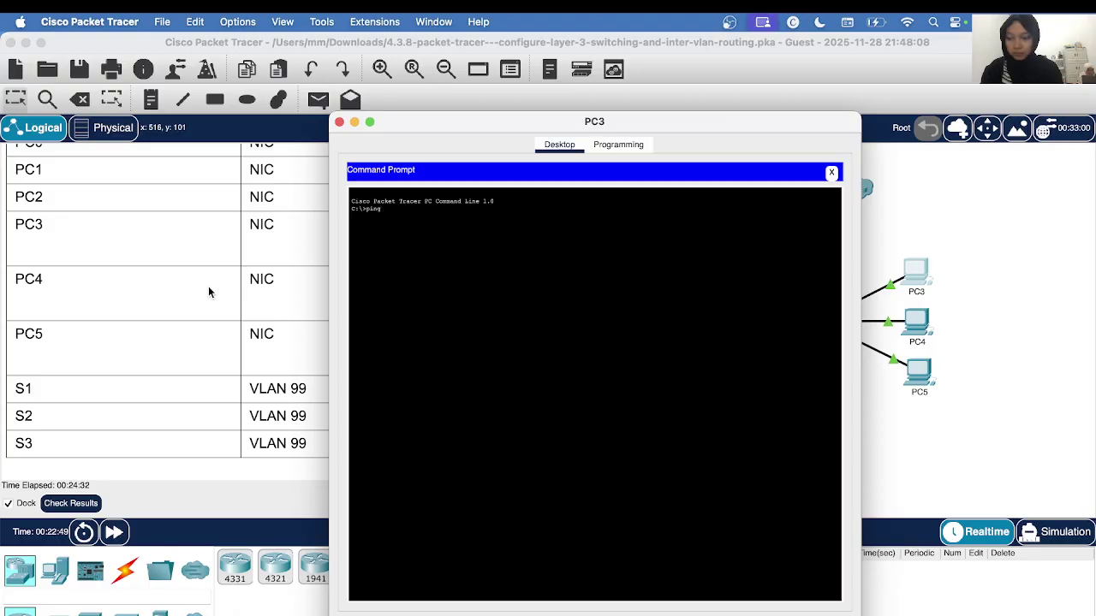
scroll(208, 293, "right", 6)
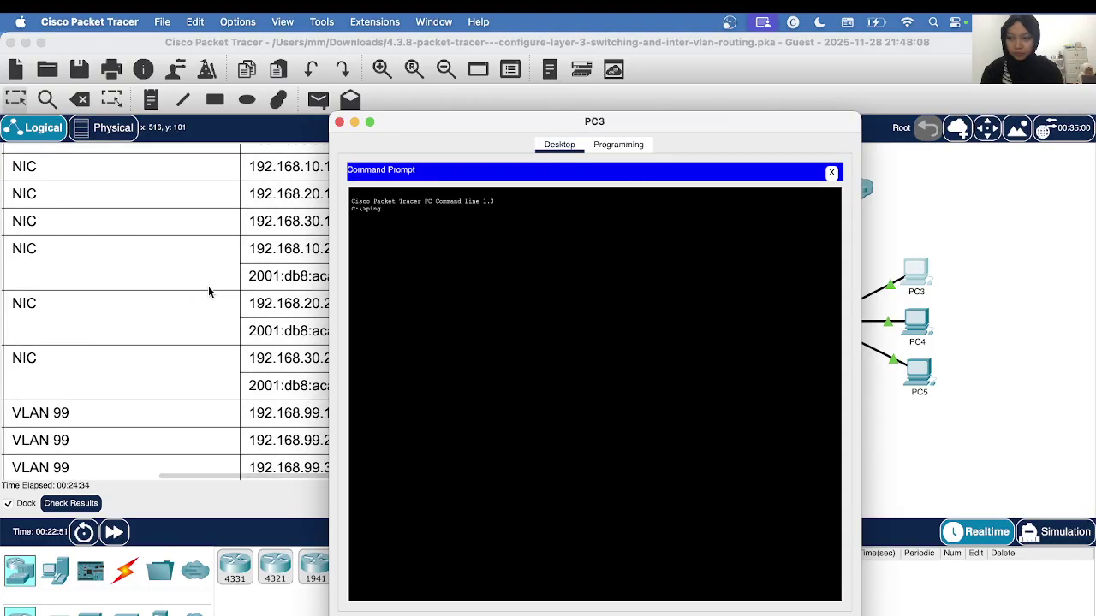
scroll(208, 293, "up", 6)
scroll(208, 293, "left", 3)
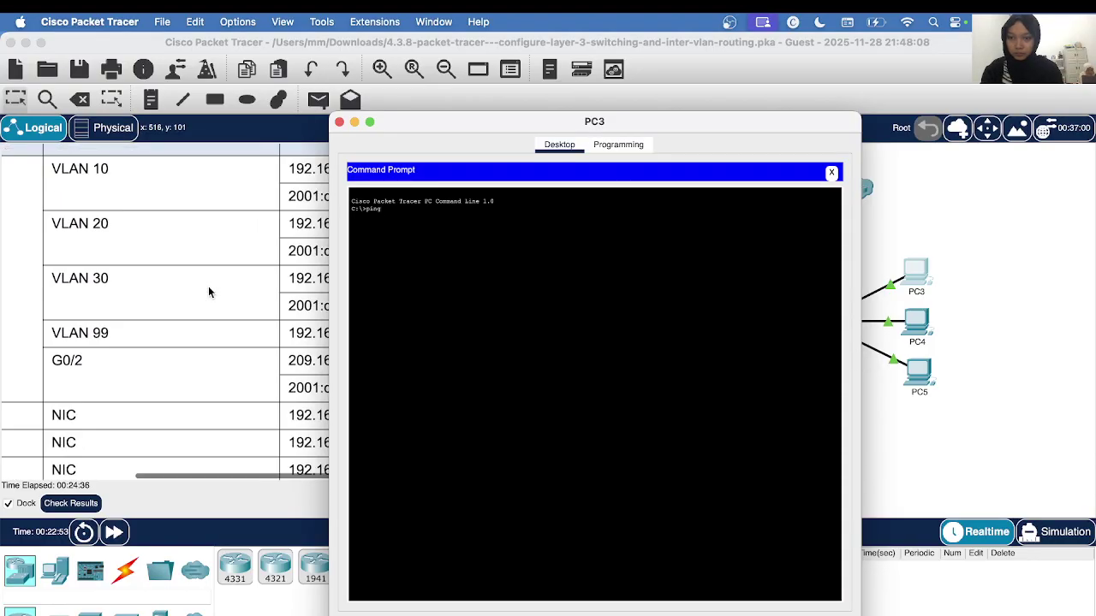
scroll(208, 293, "right", 3)
scroll(208, 293, "up", 1)
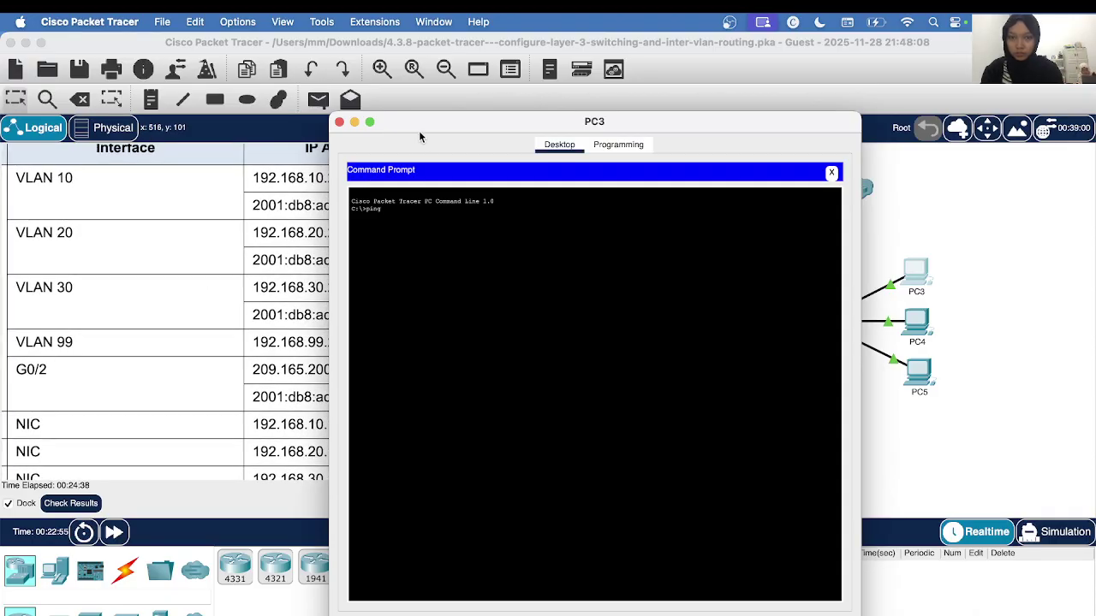
left_click_drag(420, 133, 495, 129)
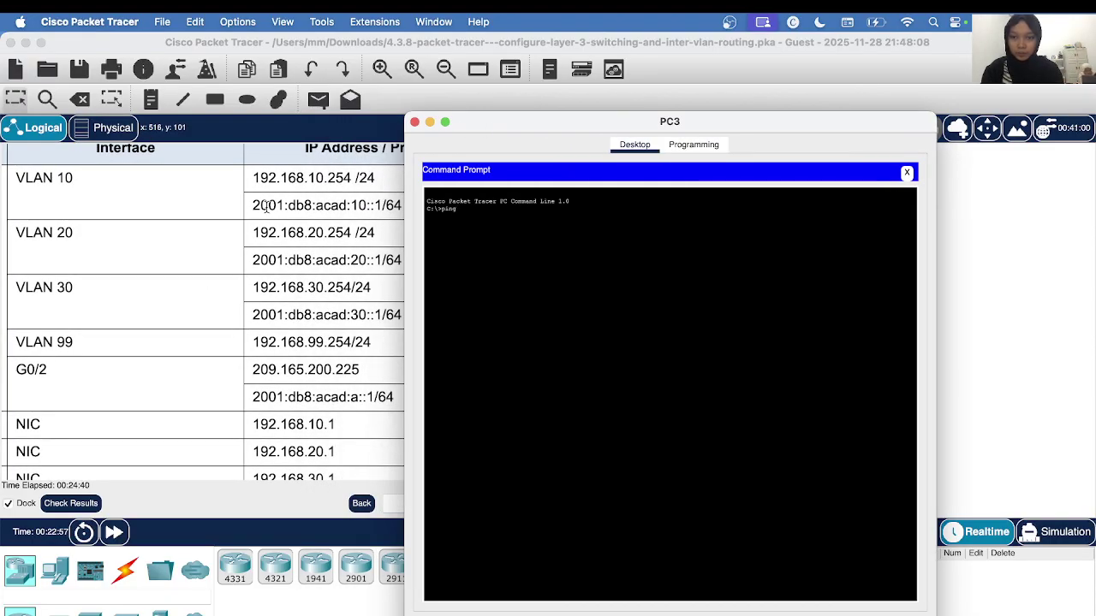
- Copy 2001:db8:acad:10 from the VLAN 10 row of the Addressing Table and try to ping it from PC3
left_click_drag(254, 205, 367, 214)
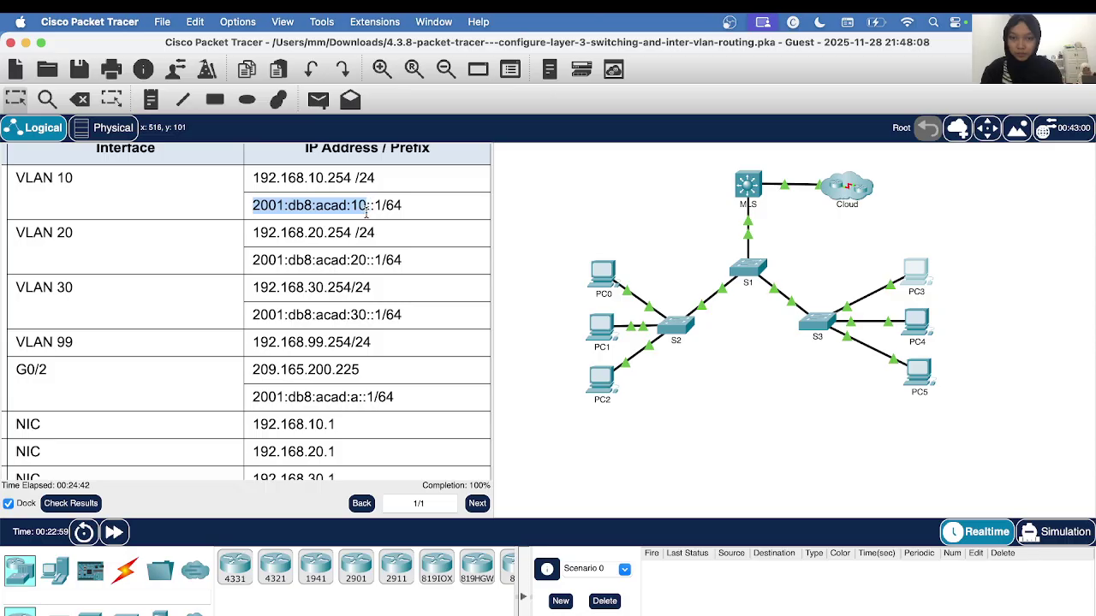
right_click(366, 214)
left_click(385, 220)
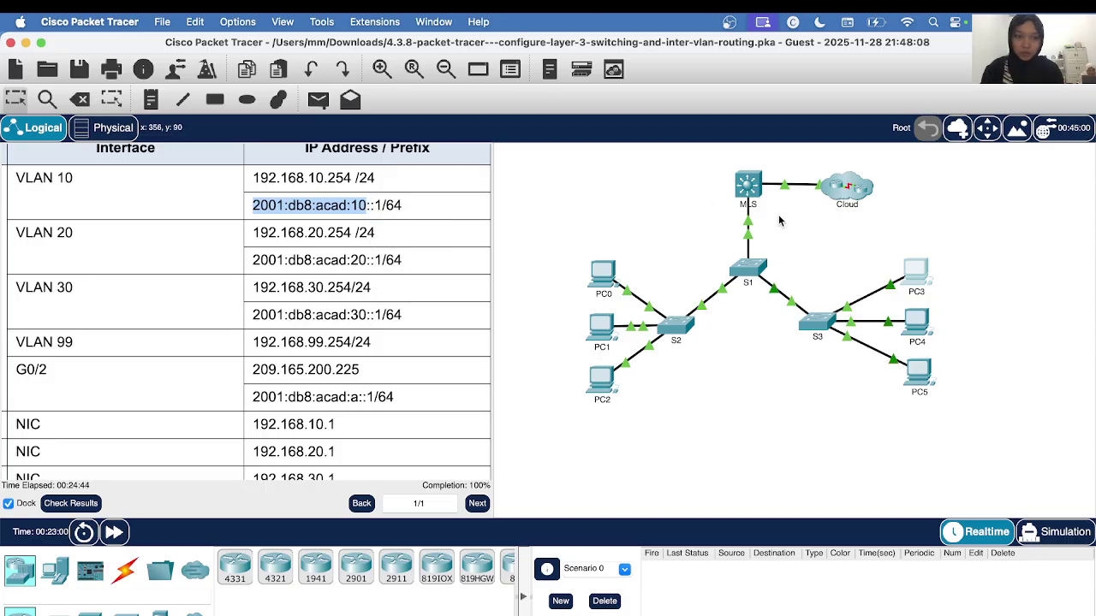
left_click(911, 270)
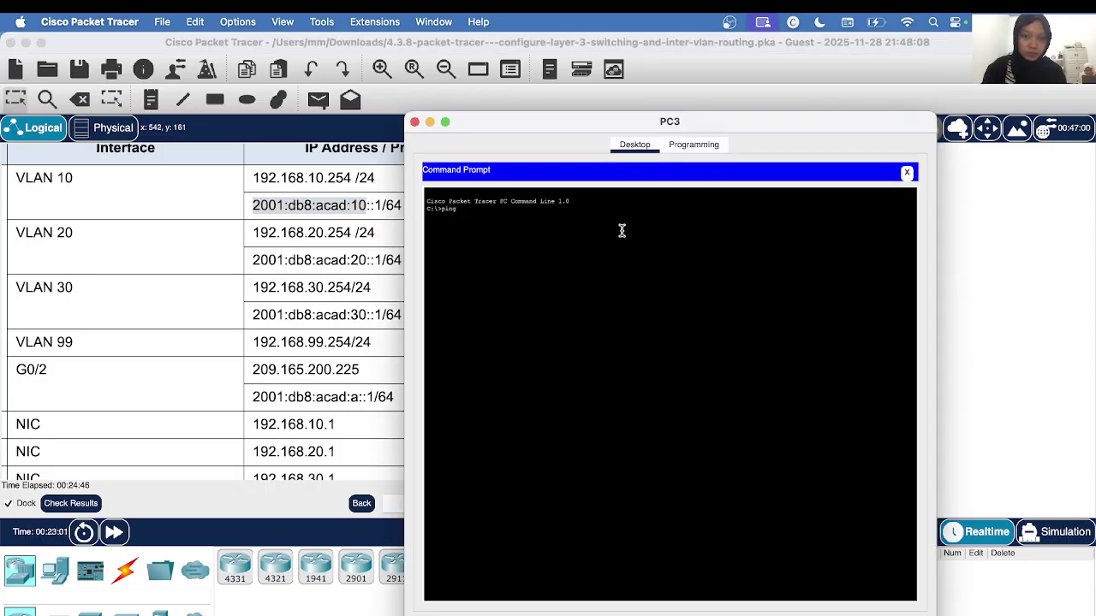
right_click(466, 208)
left_click(484, 223)
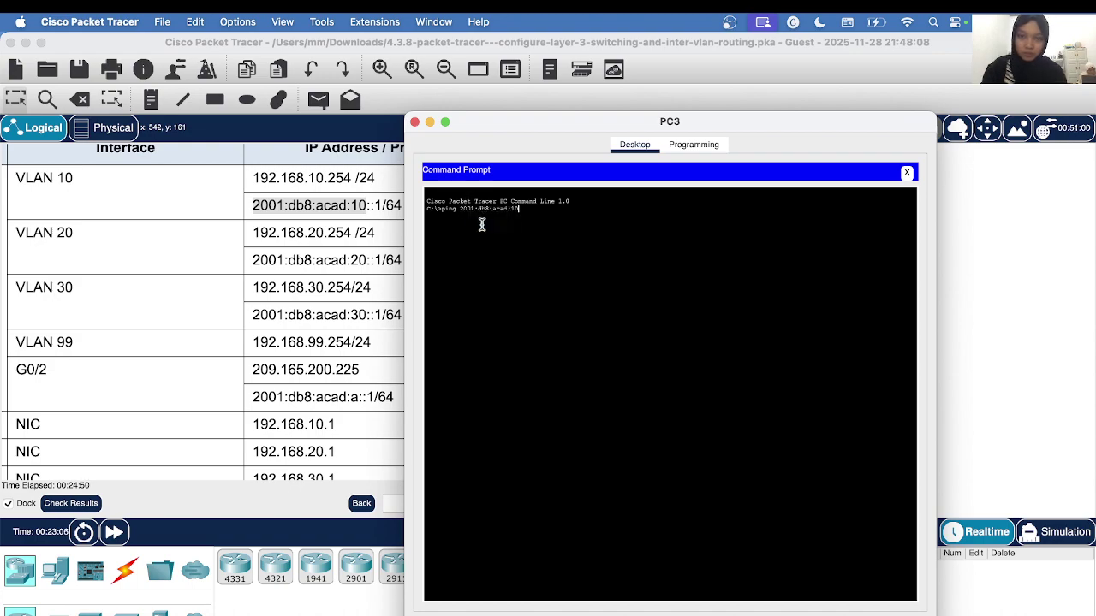
key("Return")
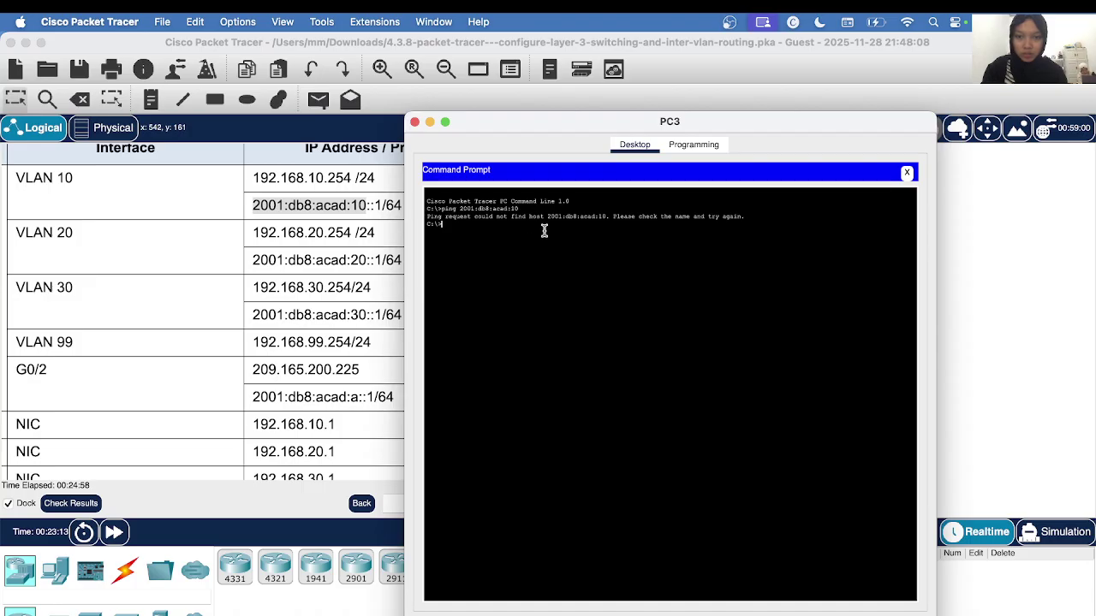
- Recall the ping command on PC3, complete the address as 2001:db8:acad:10::1 and run it
key("Up")
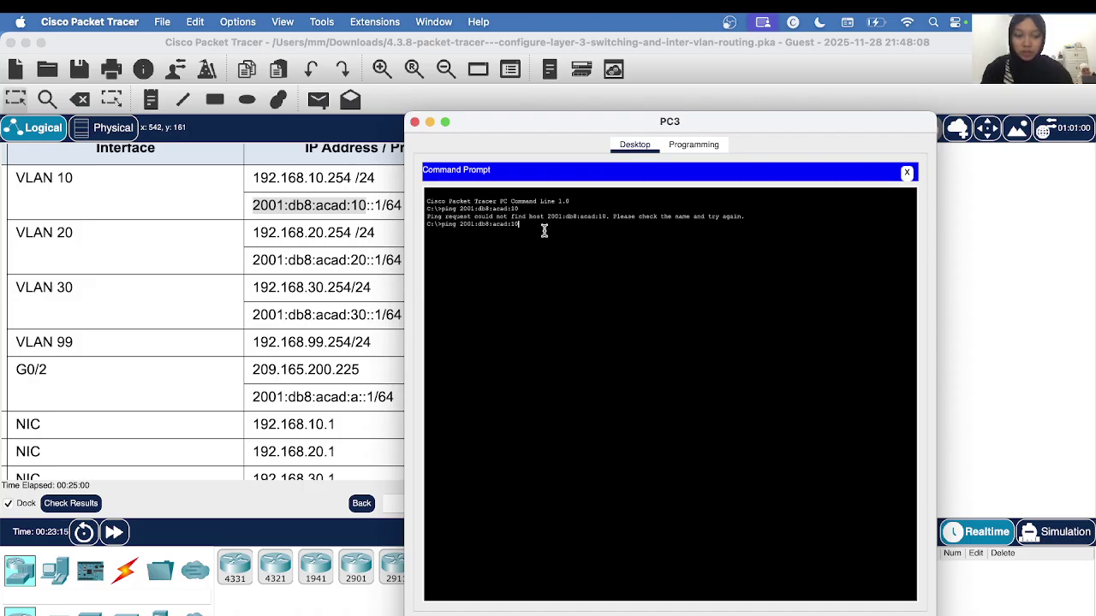
type("::1")
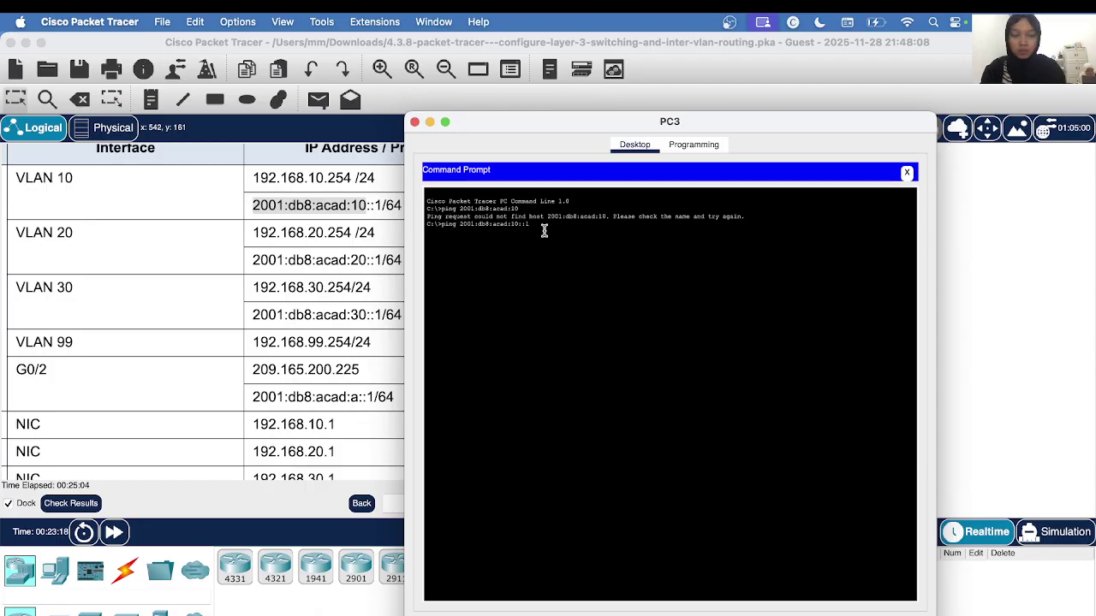
key("Return")
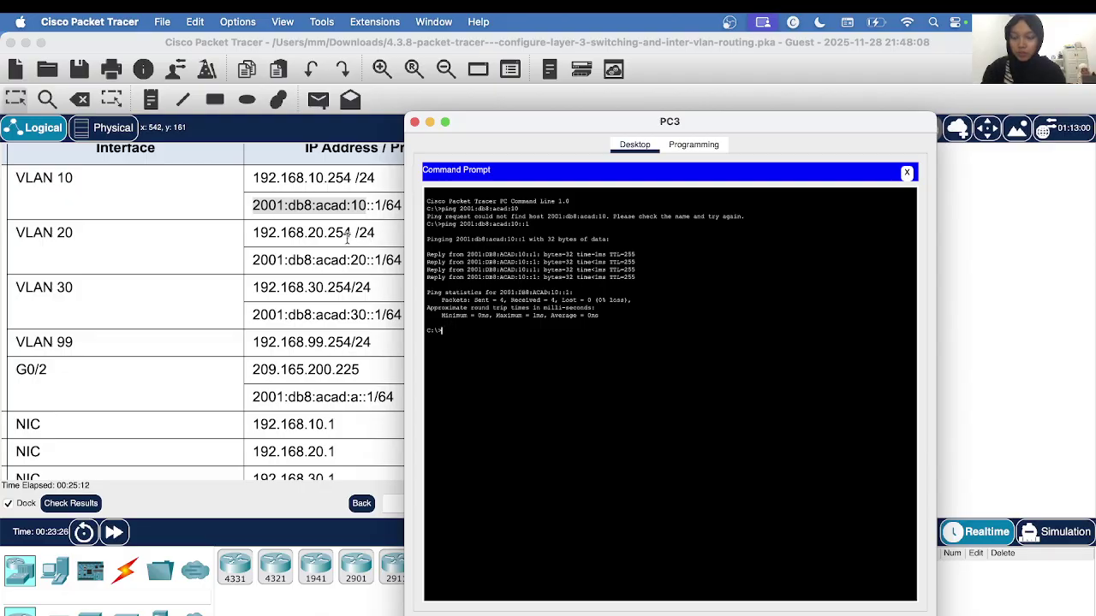
- Check the G0/2 addressing, change the recalled ping target on PC3 to 2001:db8:acad:a::2 and run the ping
scroll(310, 239, "down", 1)
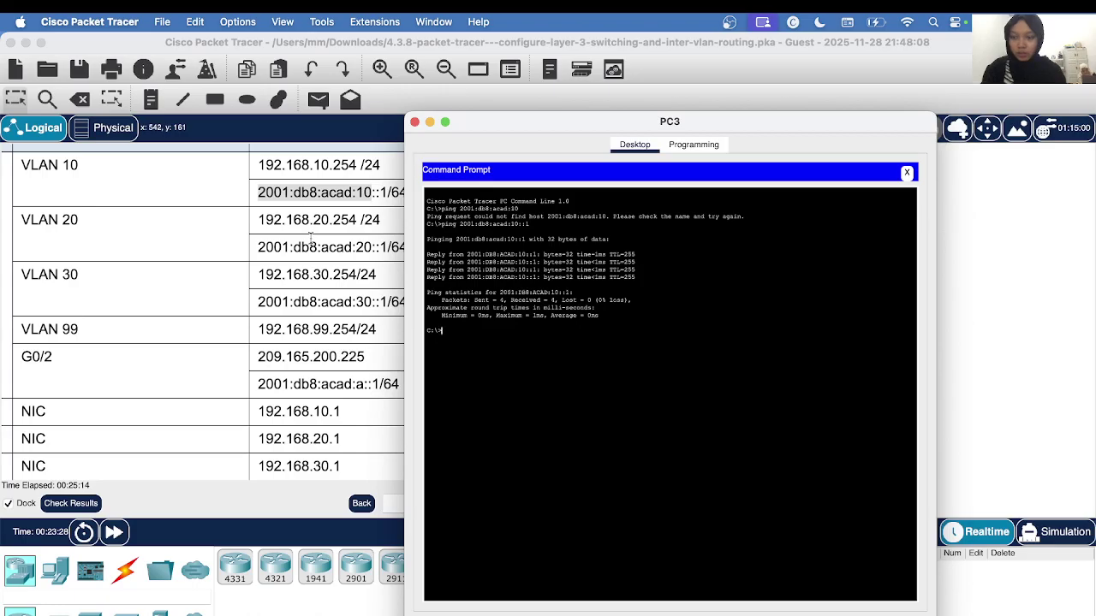
scroll(311, 238, "down", 4)
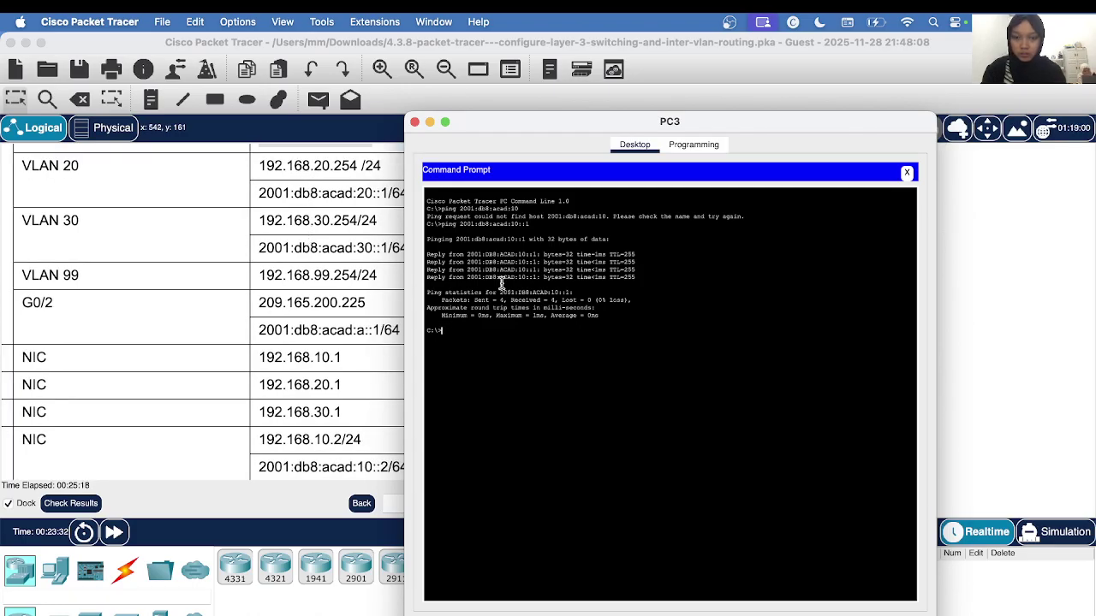
key("Up")
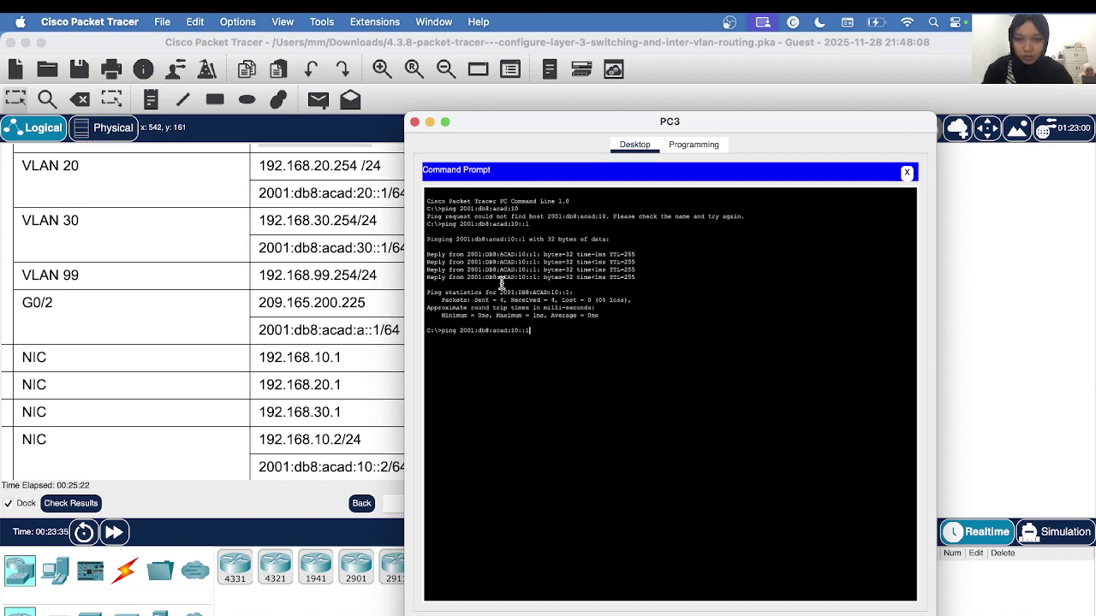
key("BackSpace")
key("BackSpace")
key("BackSpace")
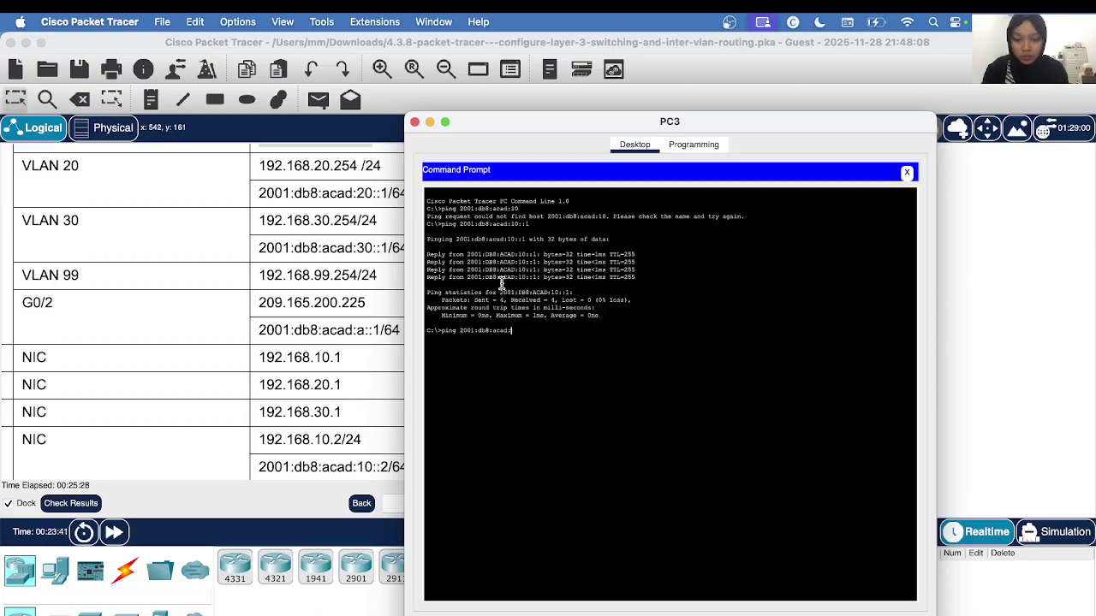
type("a:")
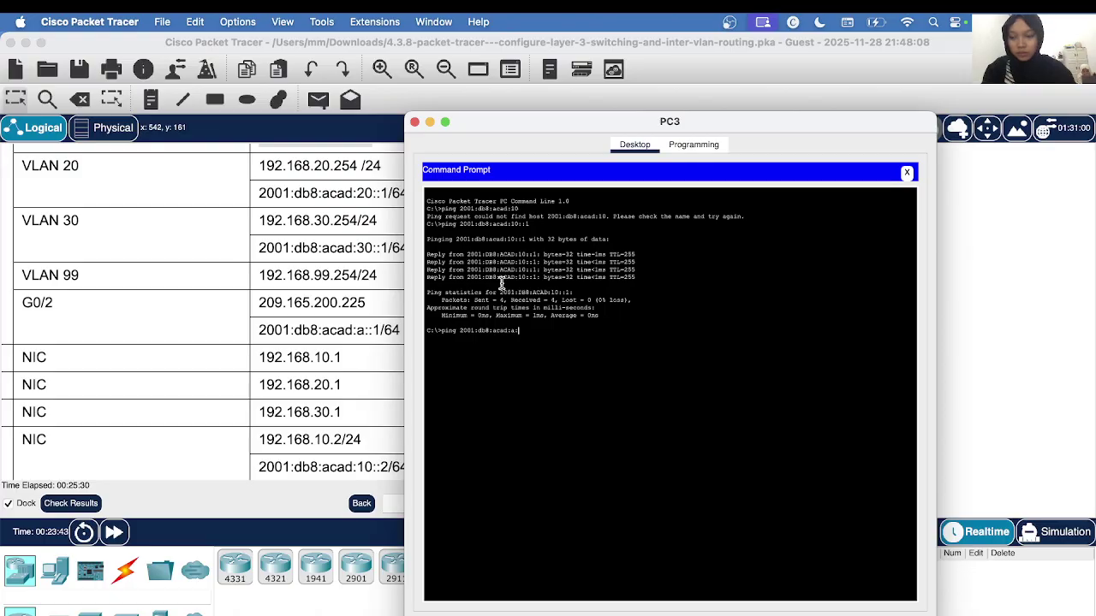
type(":2")
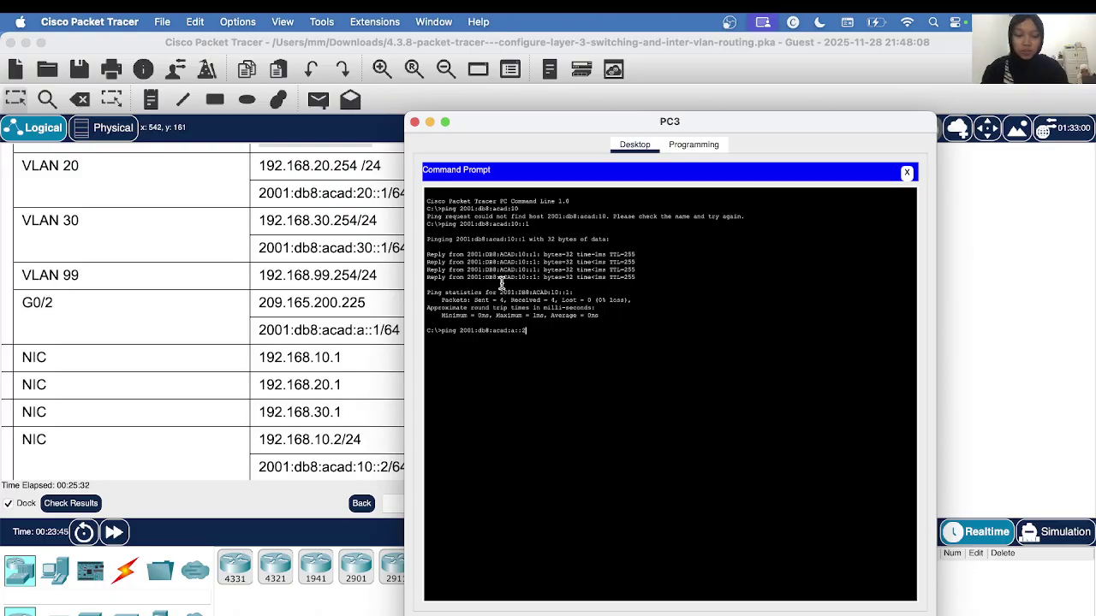
key("Return")
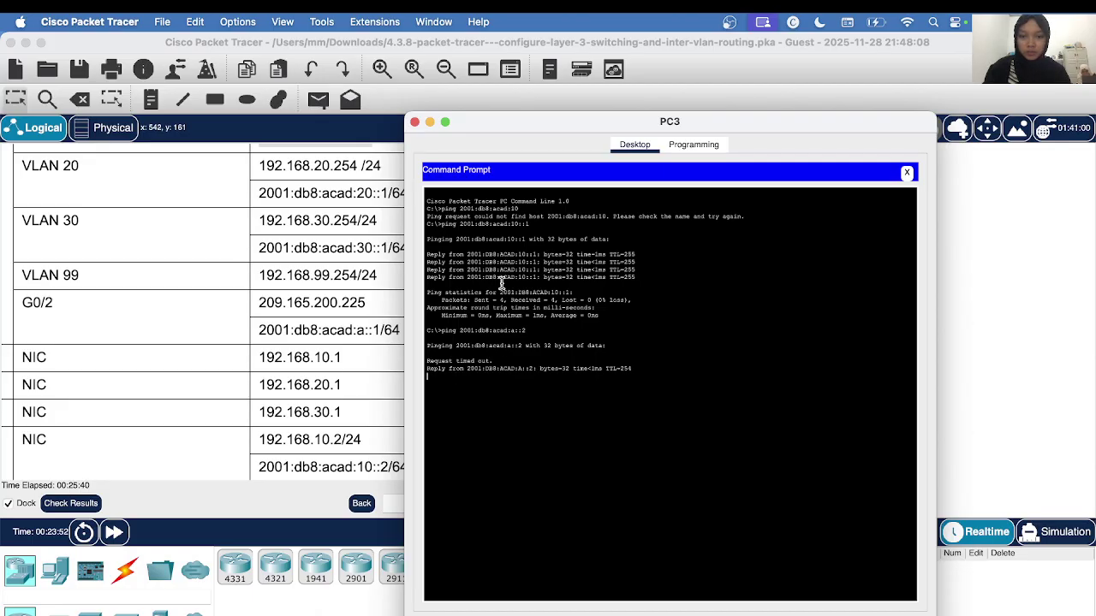
- Close the PC3 window, check the activity results and review the list of assessment items
left_click(415, 122)
mouse_move(609, 339)
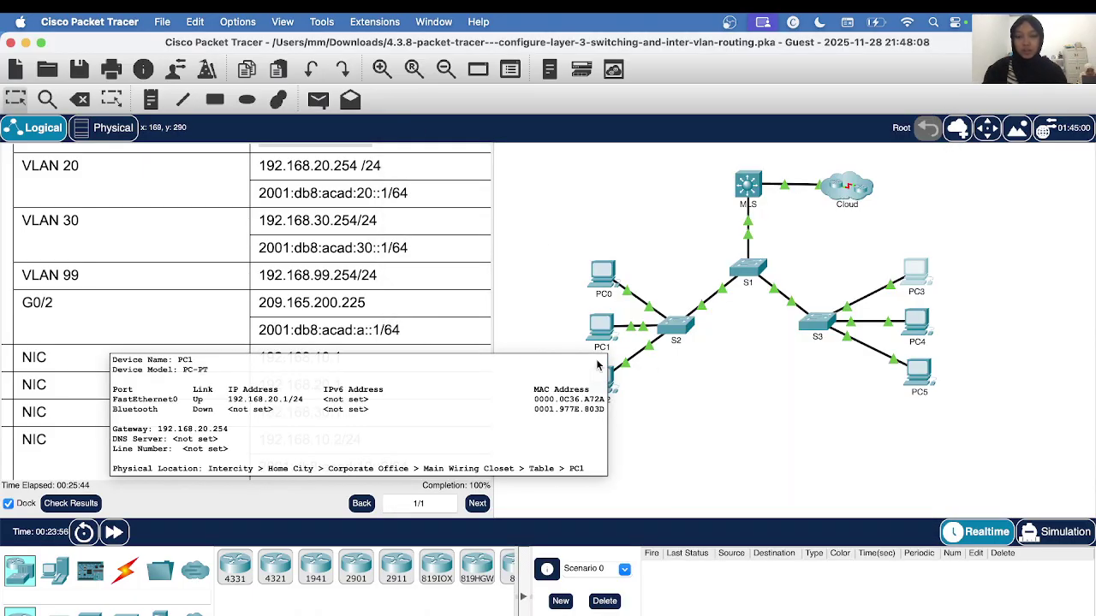
left_click(86, 505)
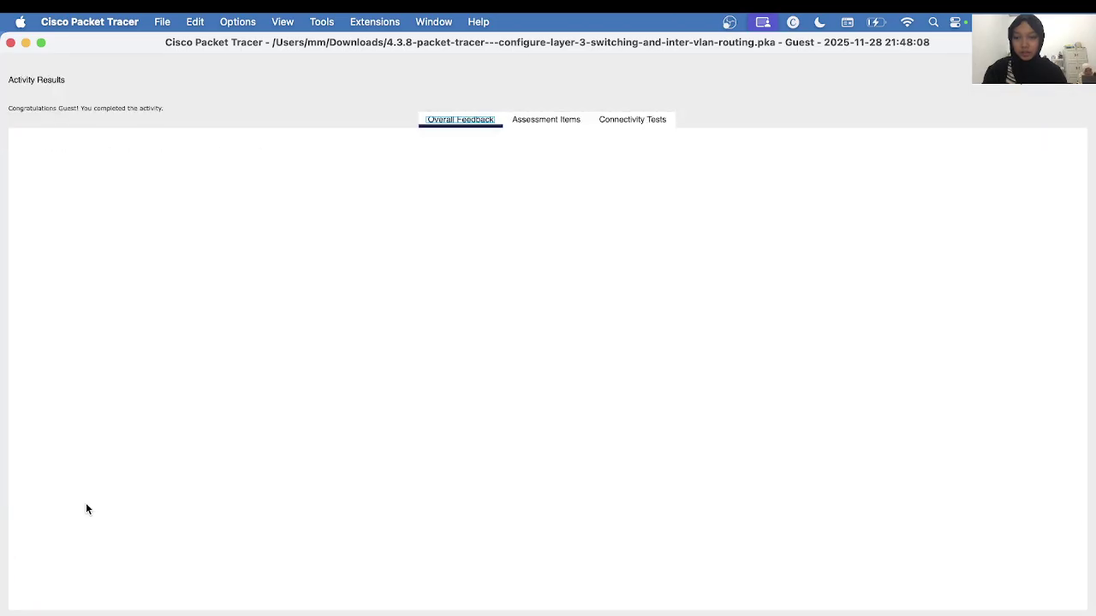
left_click(540, 122)
scroll(222, 358, "down", 3)
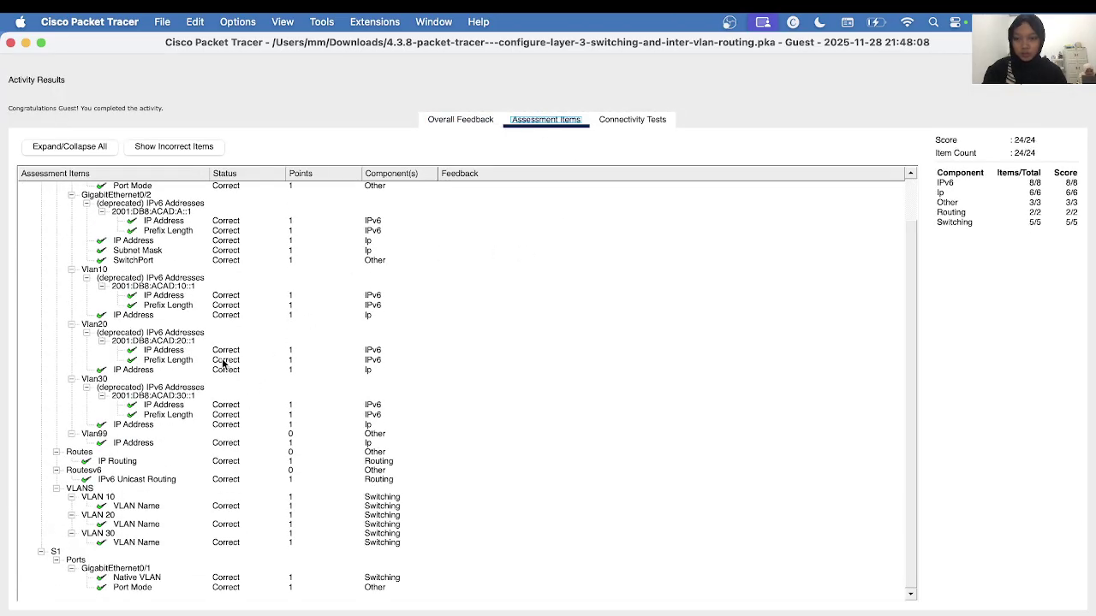